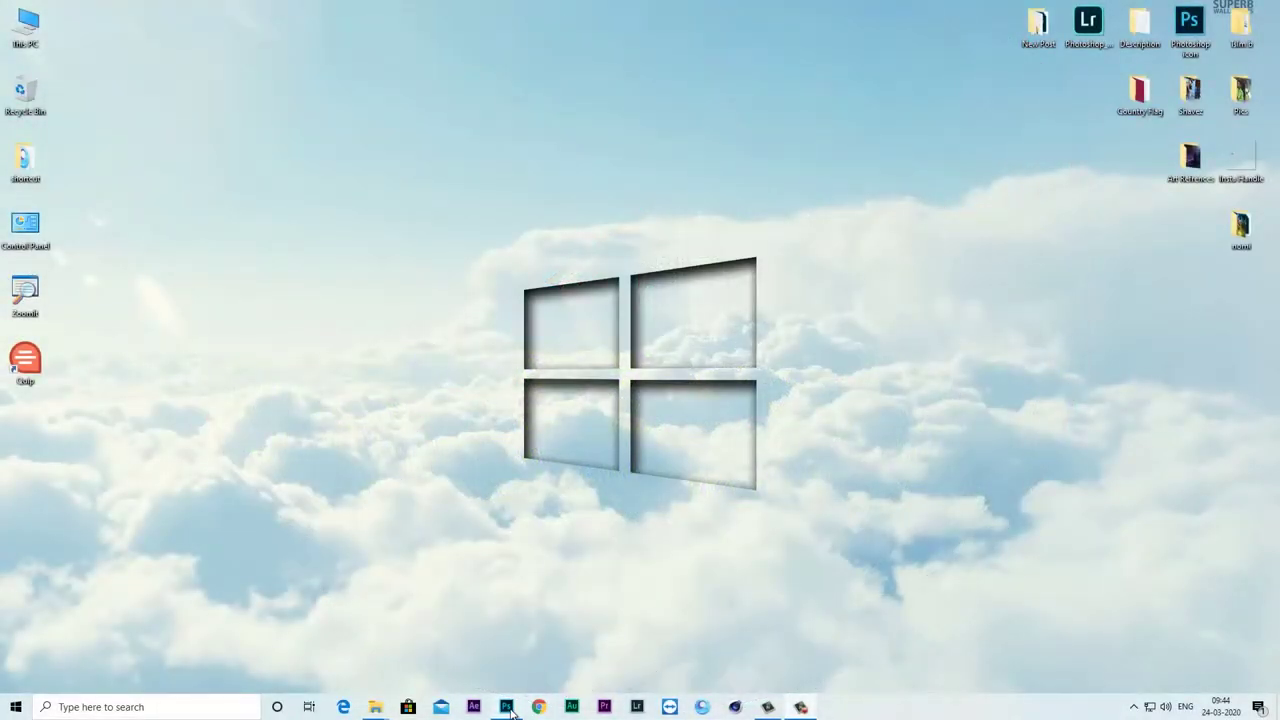
- Zoom the blank Untitled-1 canvas to 66.7% and open the new fill/adjustment layer list
{"action": "left_click", "coordinate": [506, 707]}
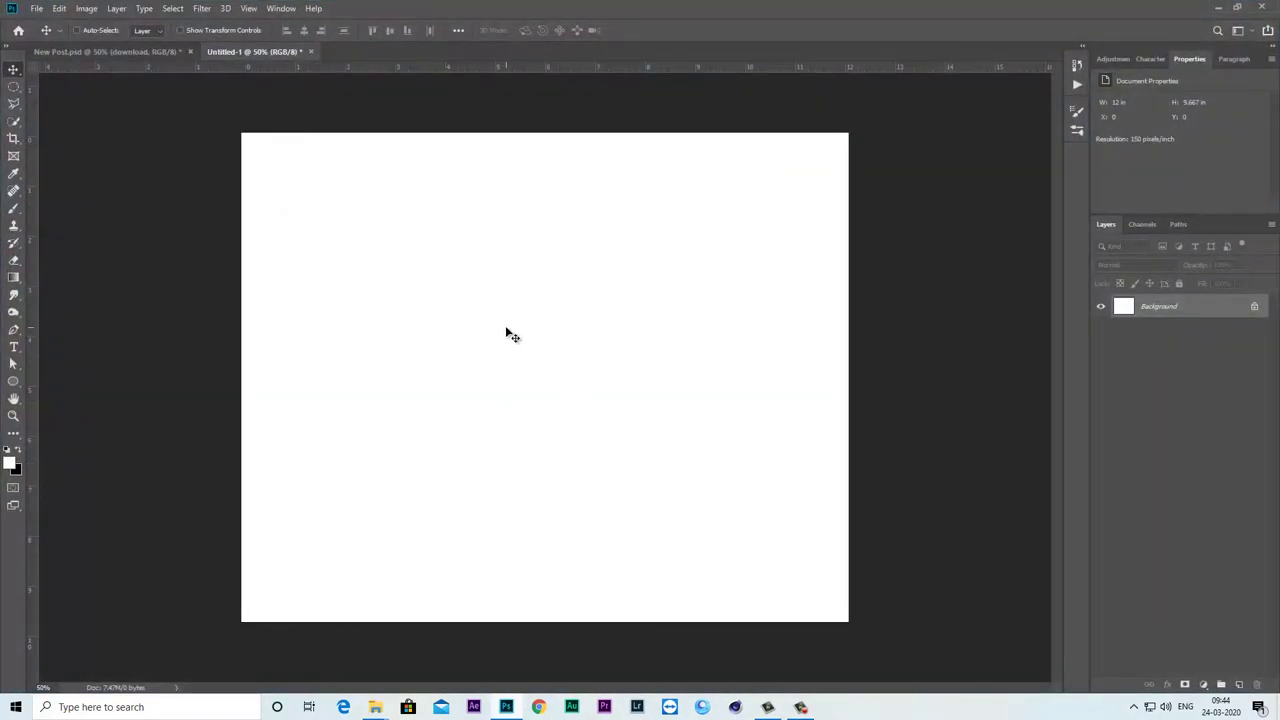
{"action": "key", "text": "ctrl+plus"}
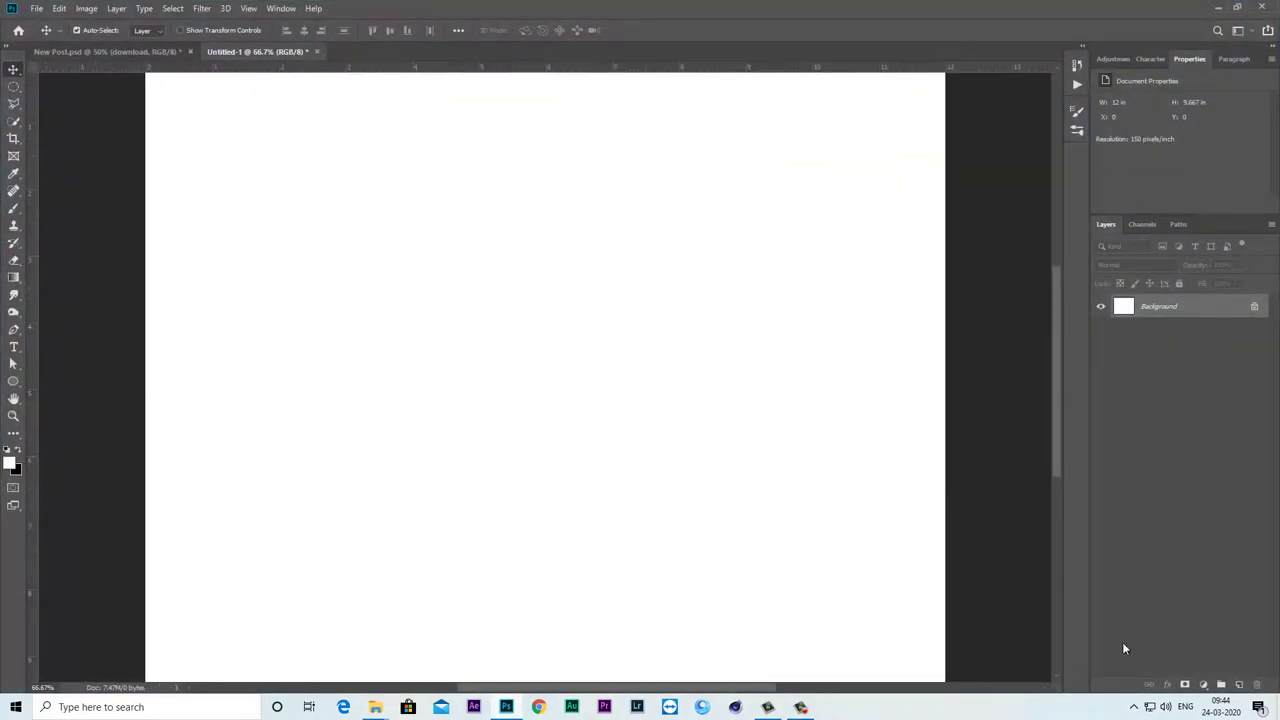
{"action": "left_click", "coordinate": [1203, 686]}
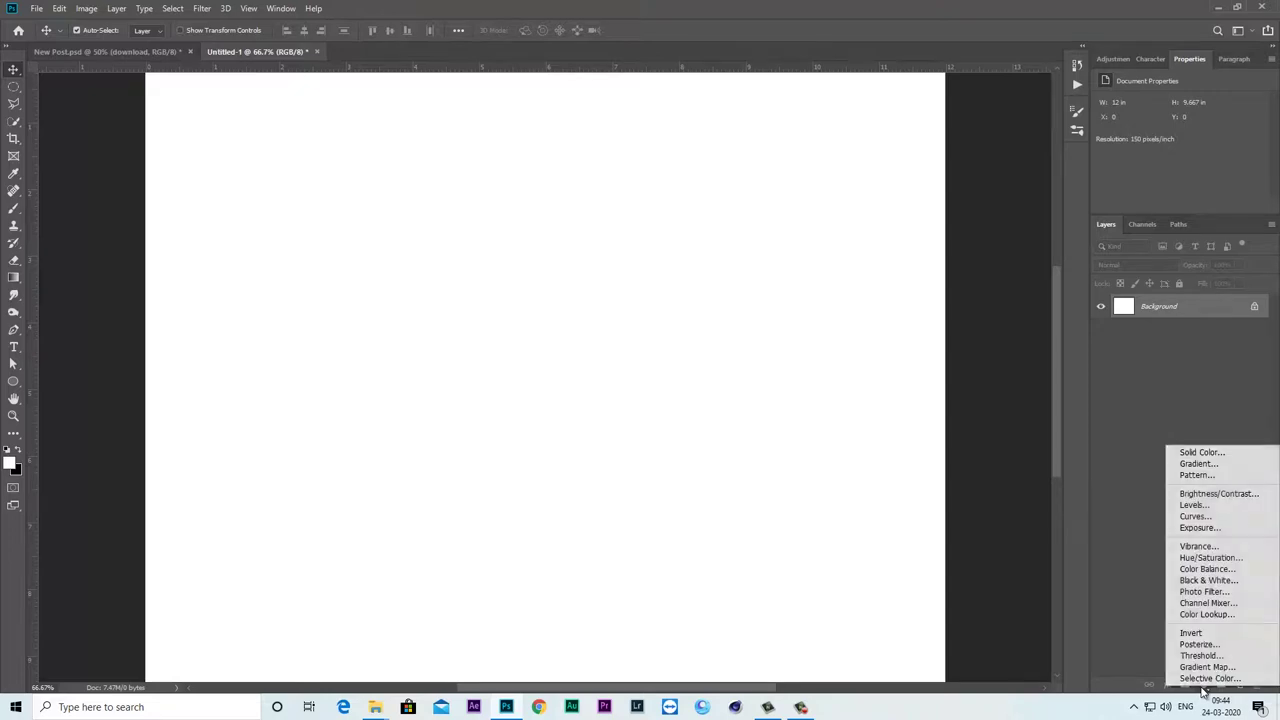
- Add a Gradient Fill layer and set its left stop to pale cyan #cbf8ff
{"action": "left_click", "coordinate": [1196, 463]}
{"action": "left_click", "coordinate": [982, 207]}
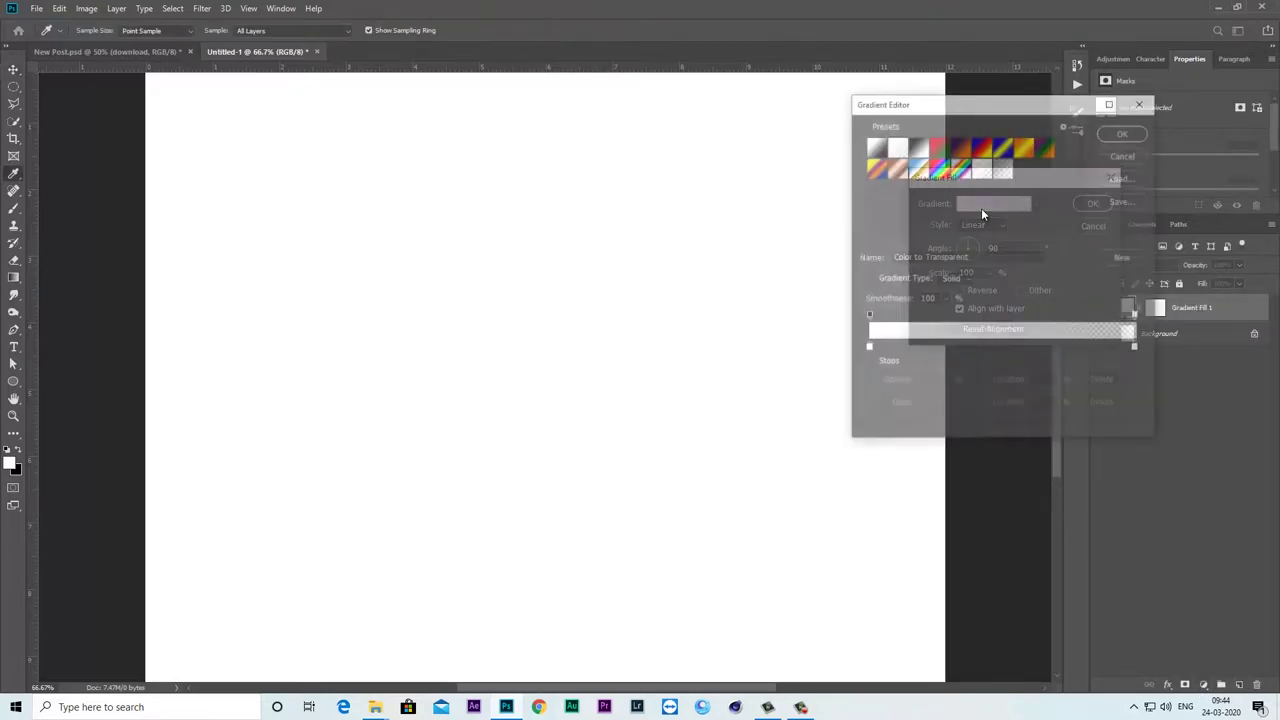
{"action": "left_click", "coordinate": [876, 146]}
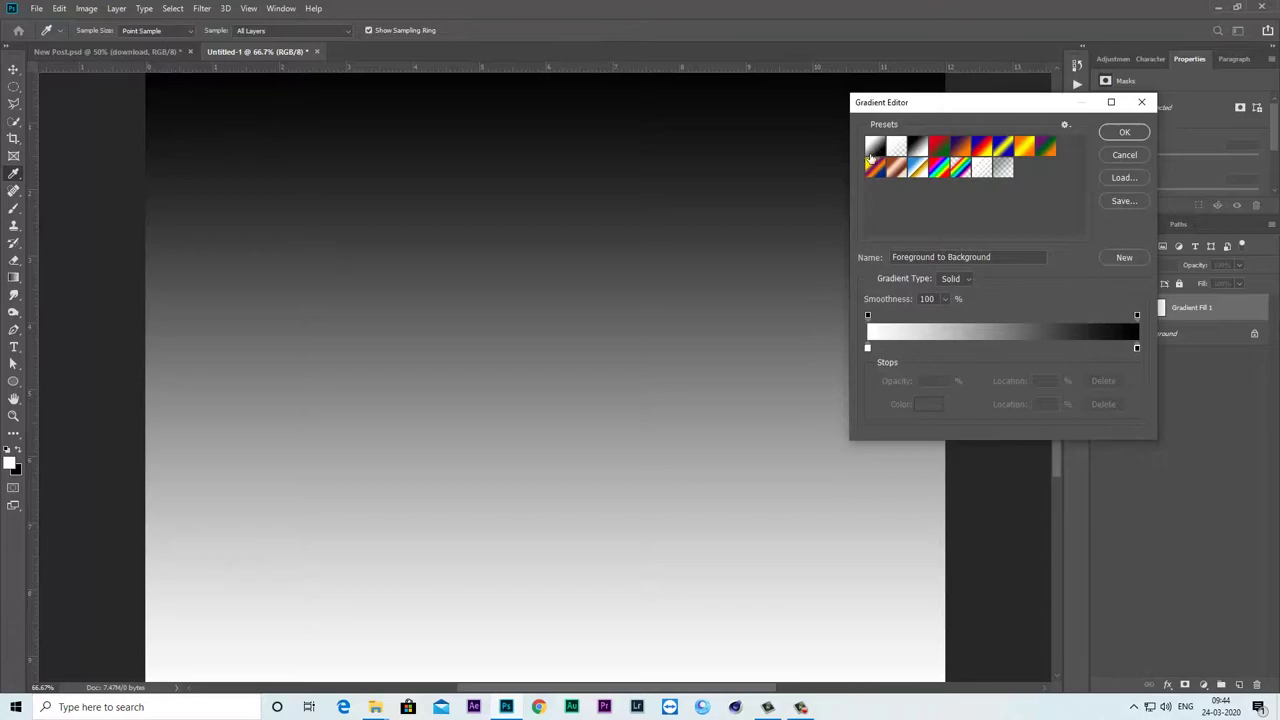
{"action": "left_click", "coordinate": [868, 348]}
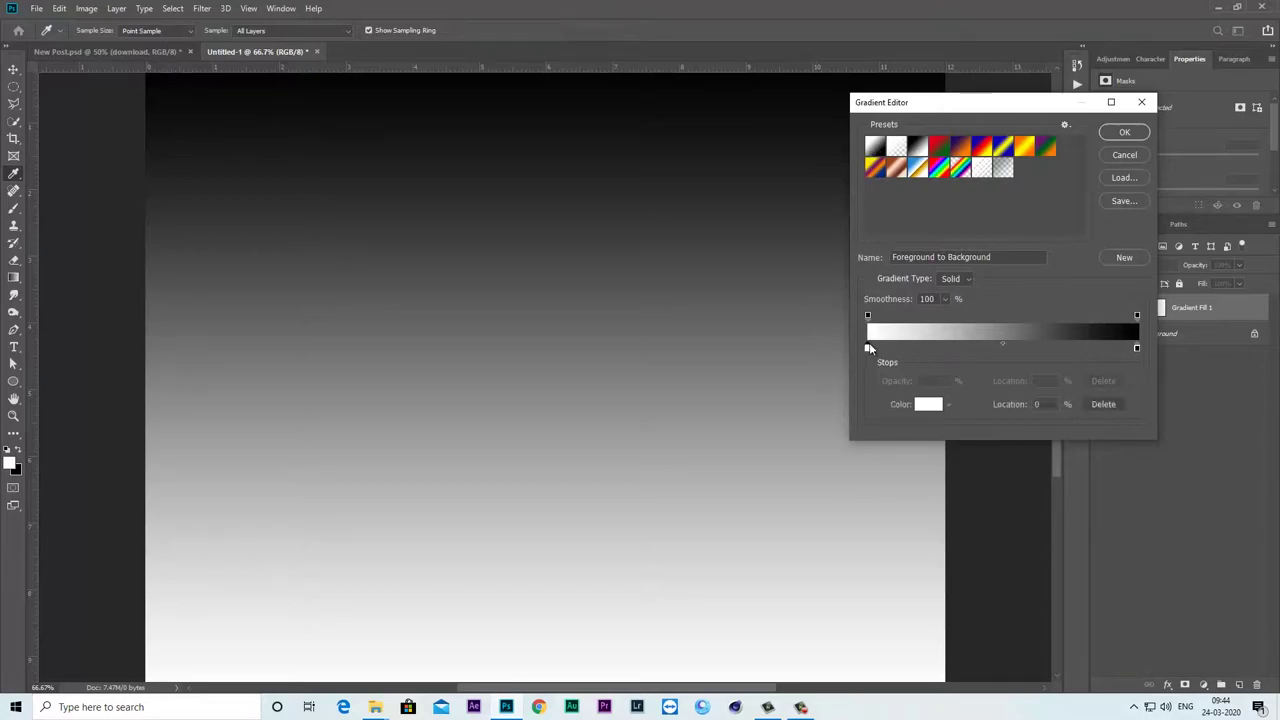
{"action": "left_click", "coordinate": [930, 404]}
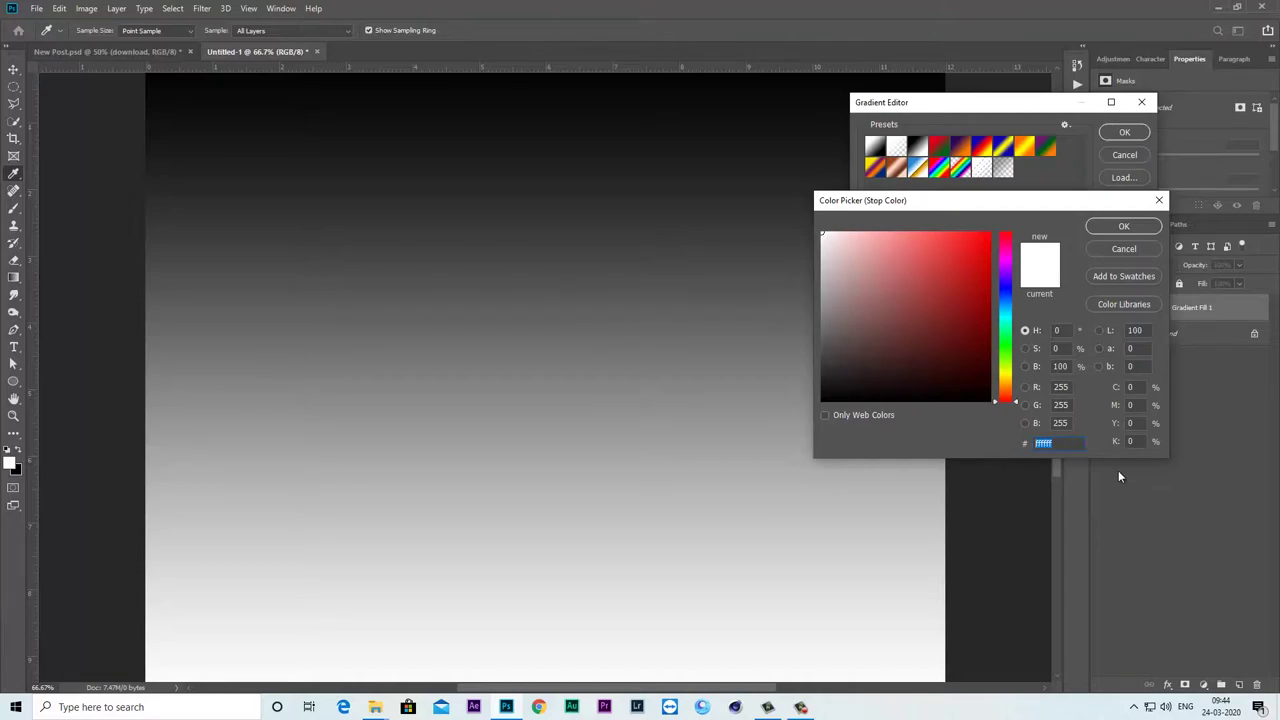
{"action": "type", "text": "c"}
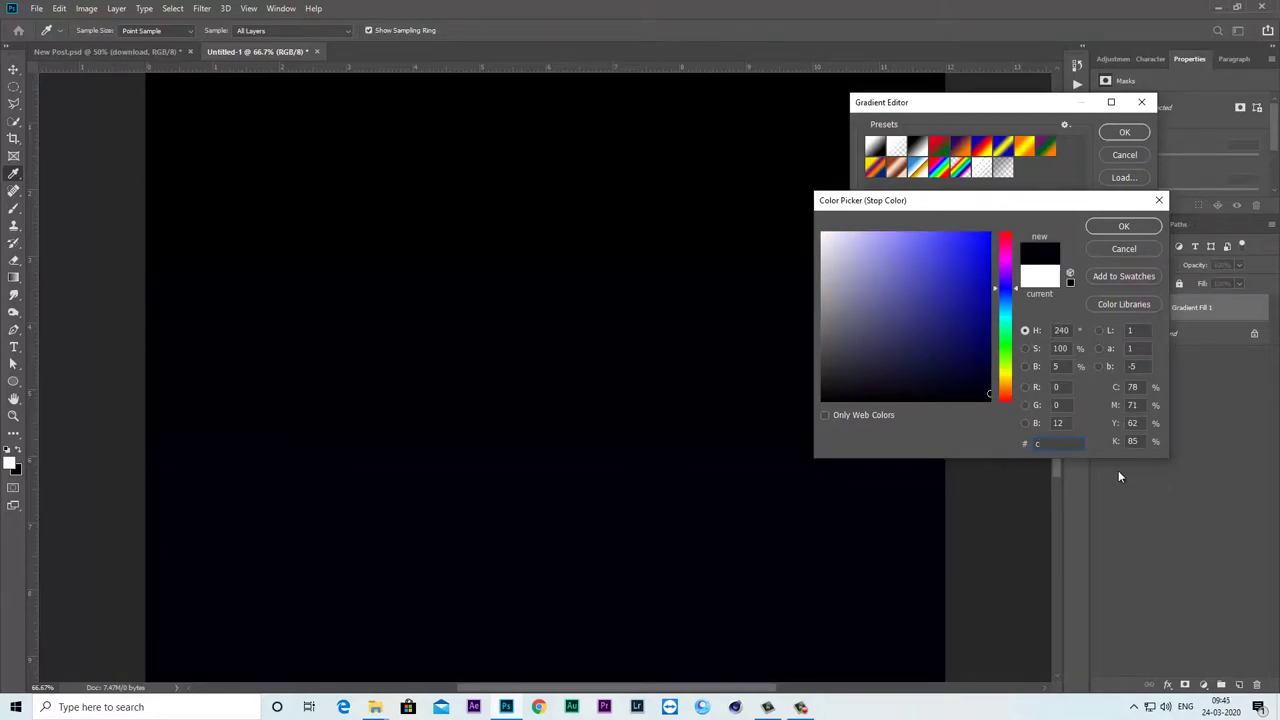
{"action": "type", "text": "bf"}
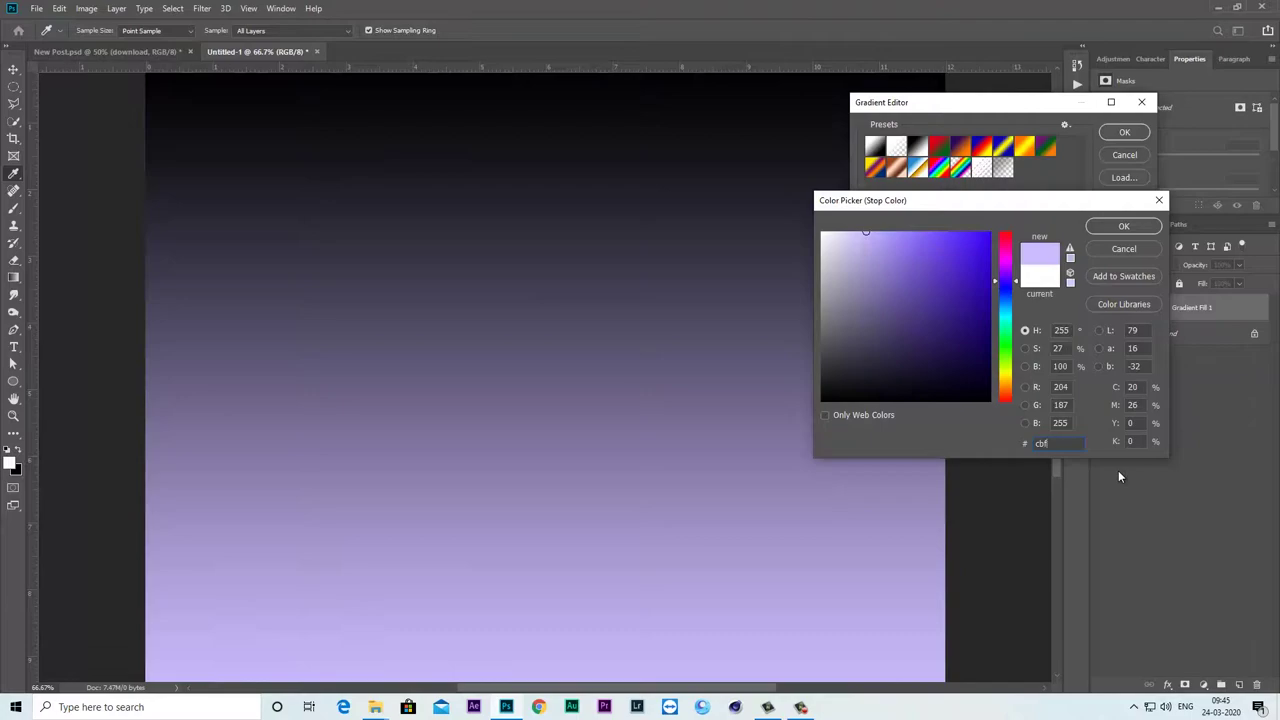
{"action": "type", "text": "8ff"}
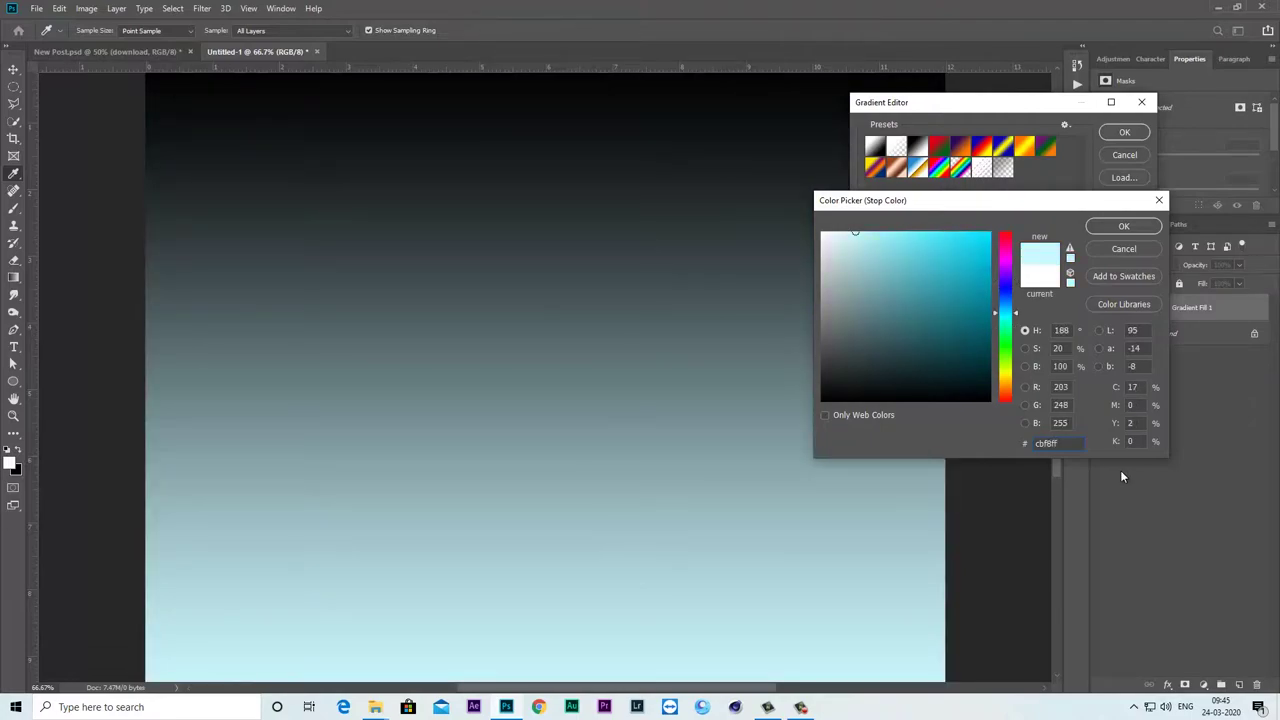
{"action": "left_click", "coordinate": [1120, 226]}
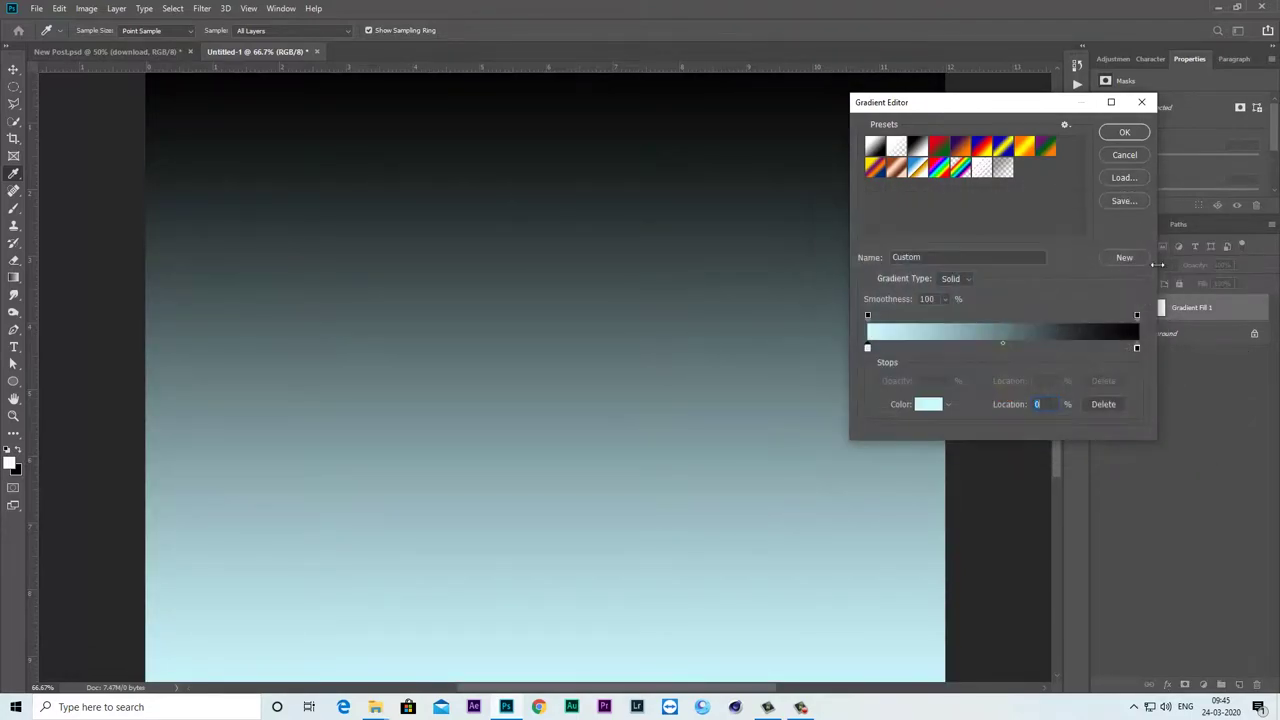
- Set the right stop to bright cyan #00eaff, shift the gradient lower, and apply it
{"action": "left_click", "coordinate": [1136, 348]}
{"action": "left_click", "coordinate": [928, 405]}
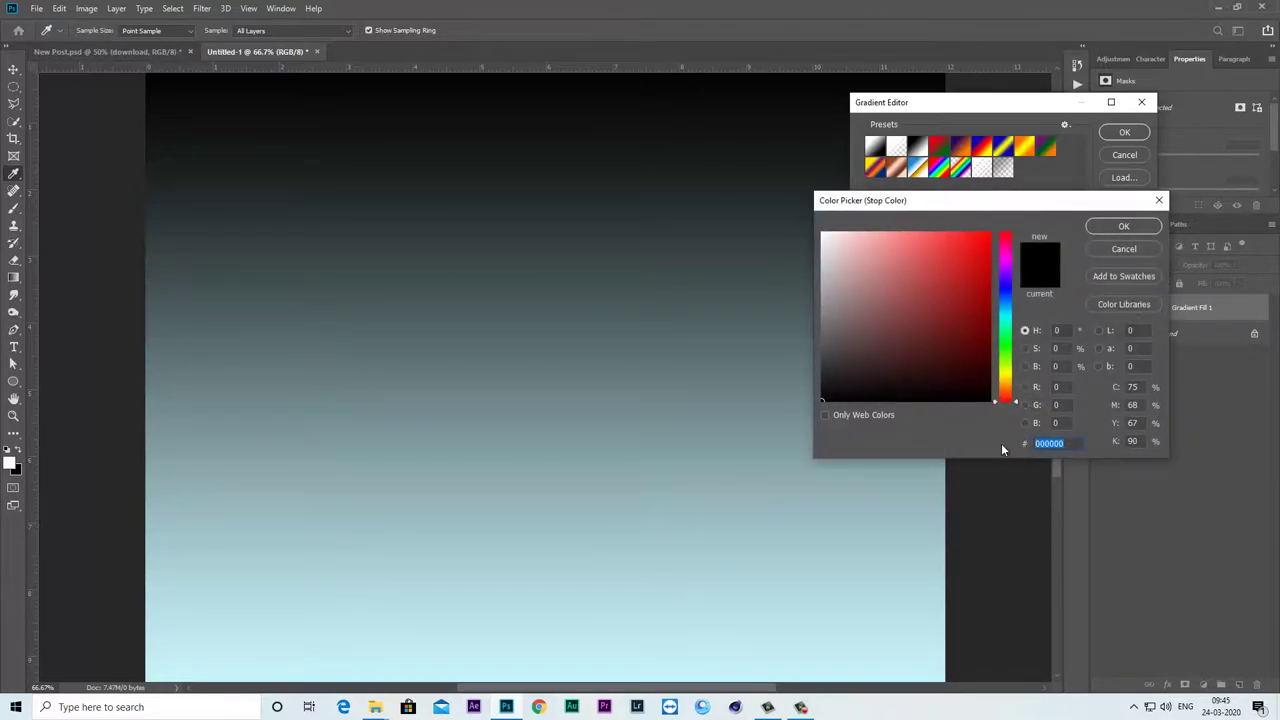
{"action": "type", "text": "00"}
{"action": "type", "text": "eaff"}
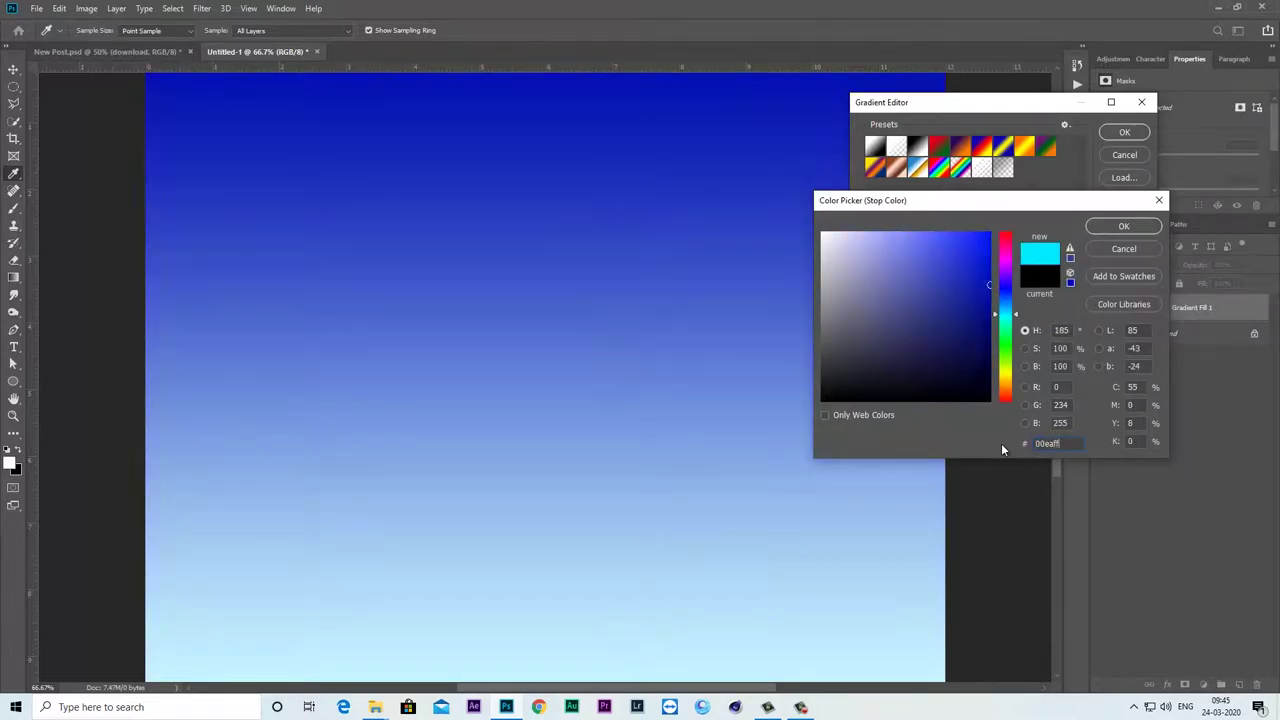
{"action": "left_click", "coordinate": [1116, 228]}
{"action": "left_click", "coordinate": [1124, 132]}
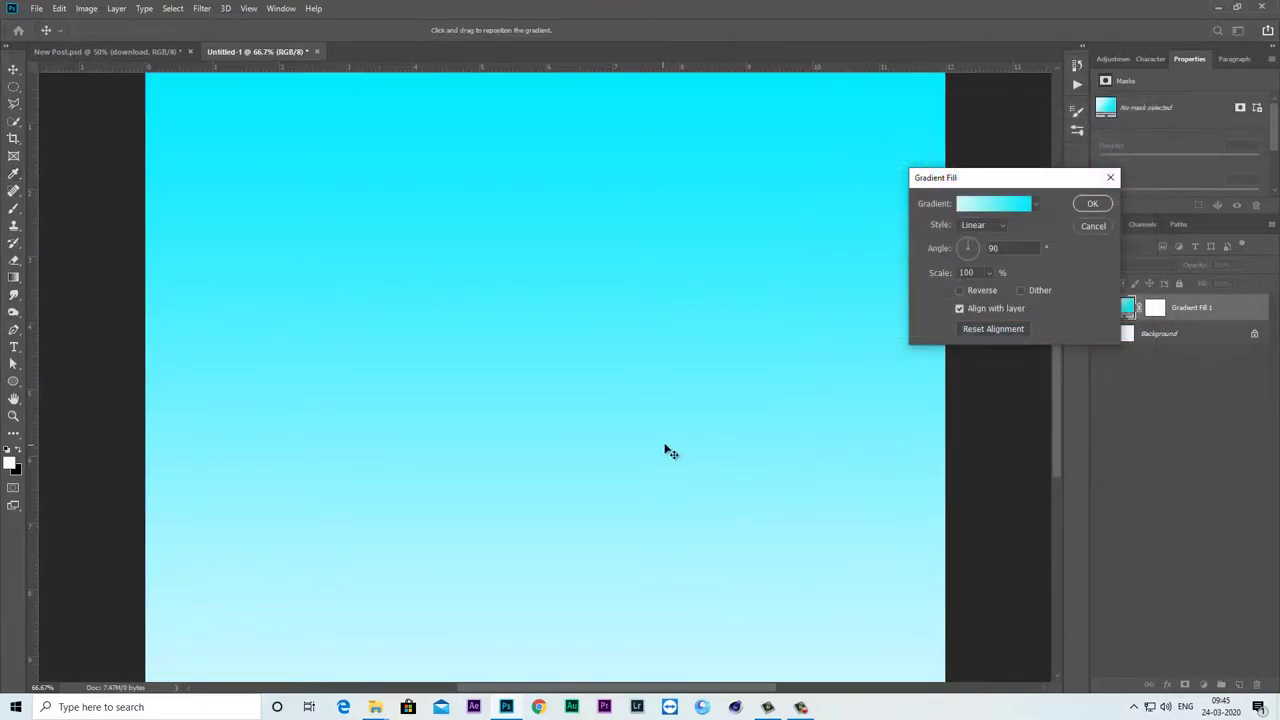
{"action": "left_click_drag", "start_coordinate": [663, 471], "coordinate": [660, 511]}
{"action": "left_click", "coordinate": [1093, 205]}
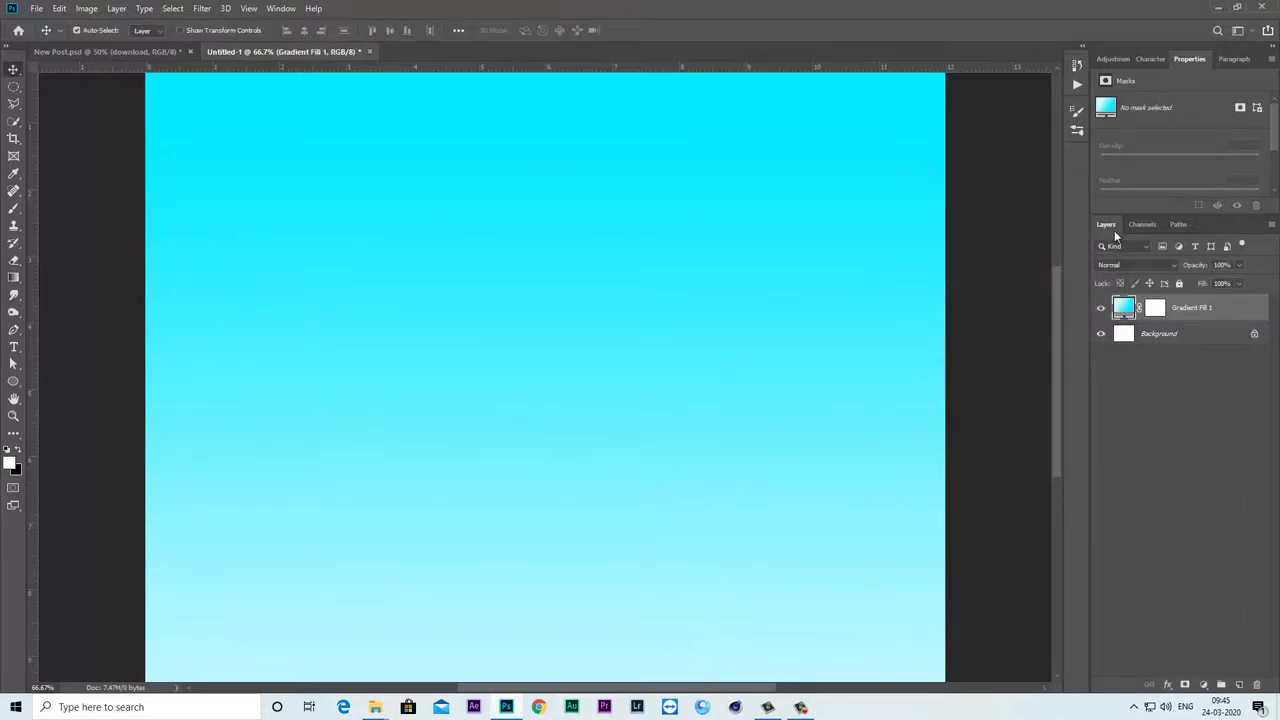
{"action": "left_click", "coordinate": [1101, 309]}
{"action": "left_click", "coordinate": [1101, 309]}
- Place the fishbowl image download.jpg as an embedded layer above the gradient
{"action": "left_click", "coordinate": [38, 12]}
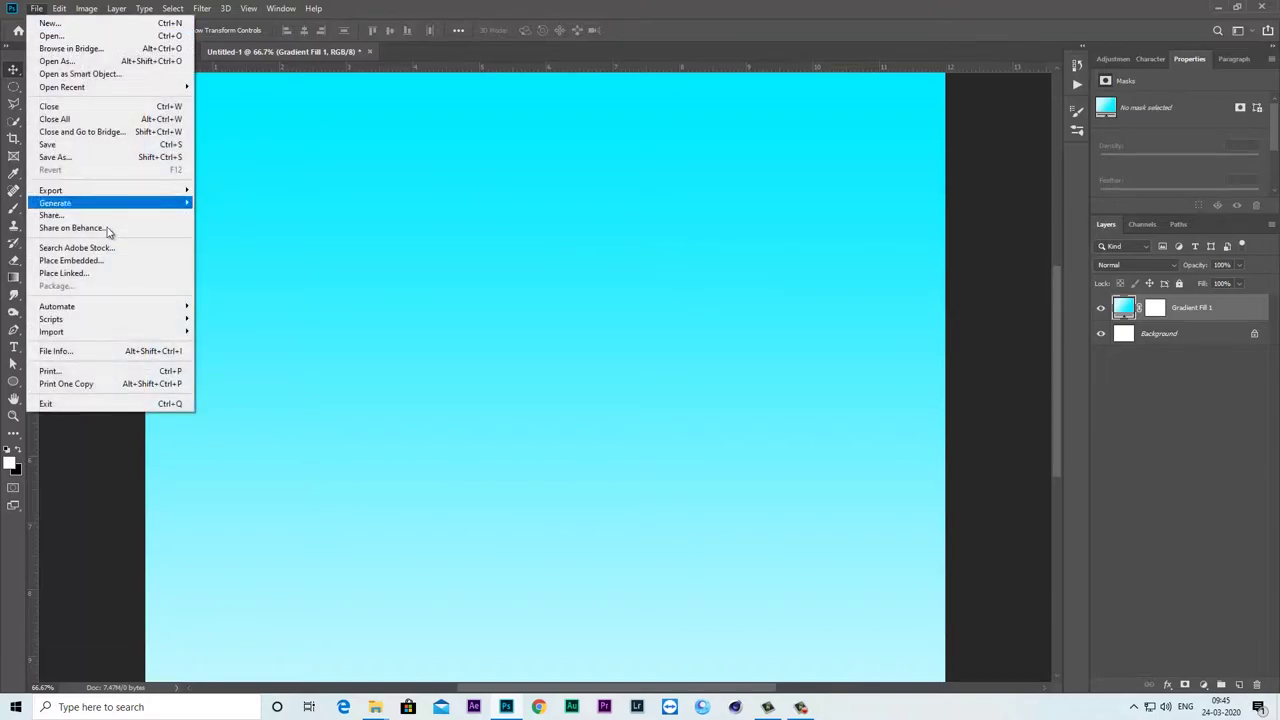
{"action": "left_click", "coordinate": [106, 260]}
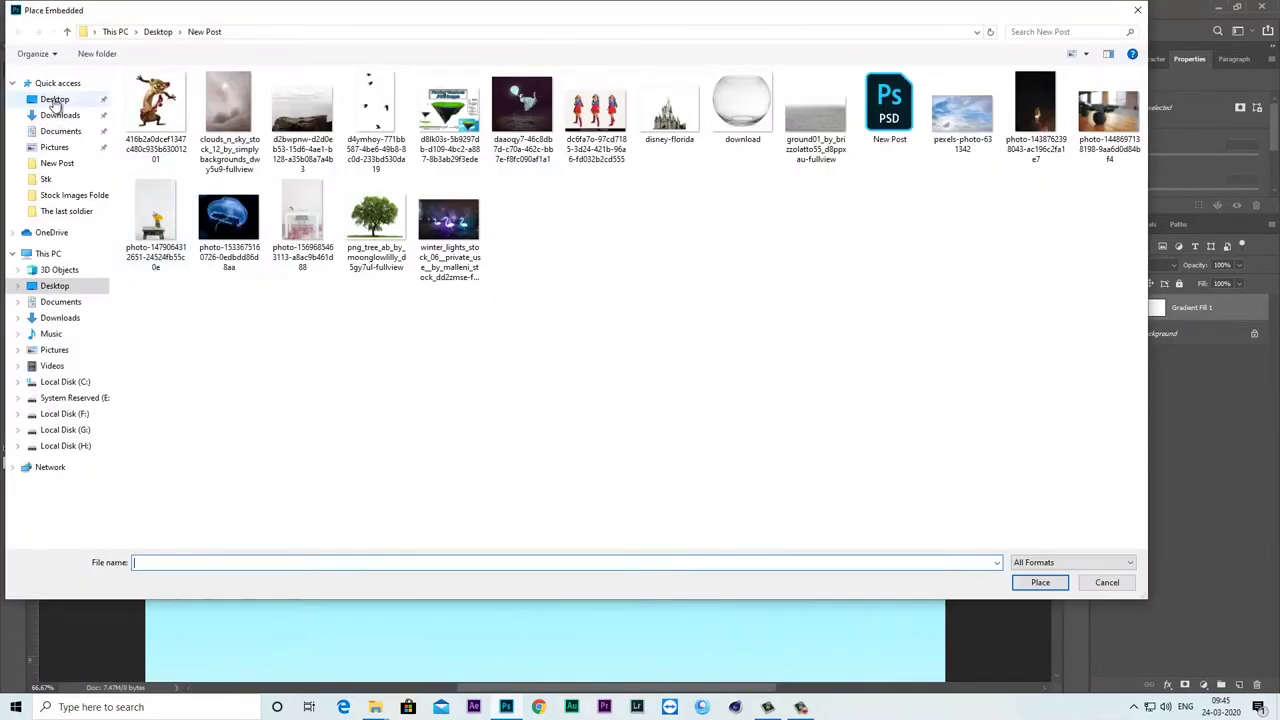
{"action": "left_click", "coordinate": [730, 119]}
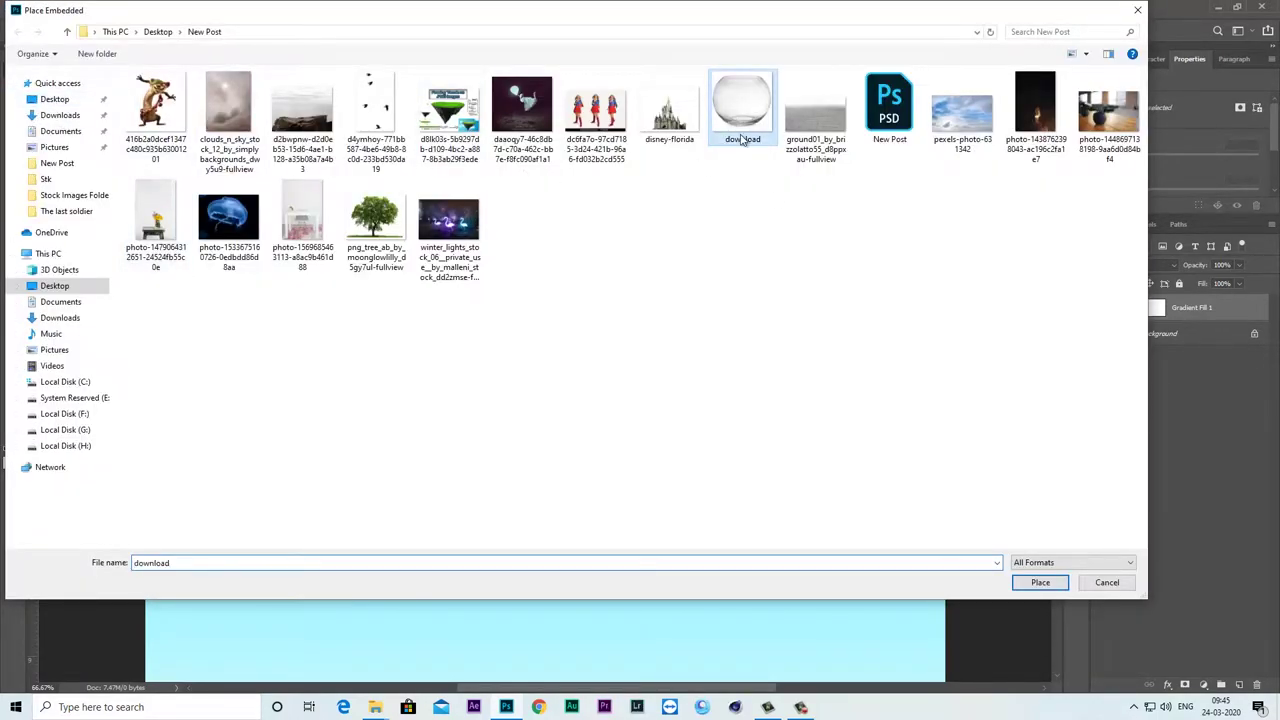
{"action": "left_click", "coordinate": [1041, 583]}
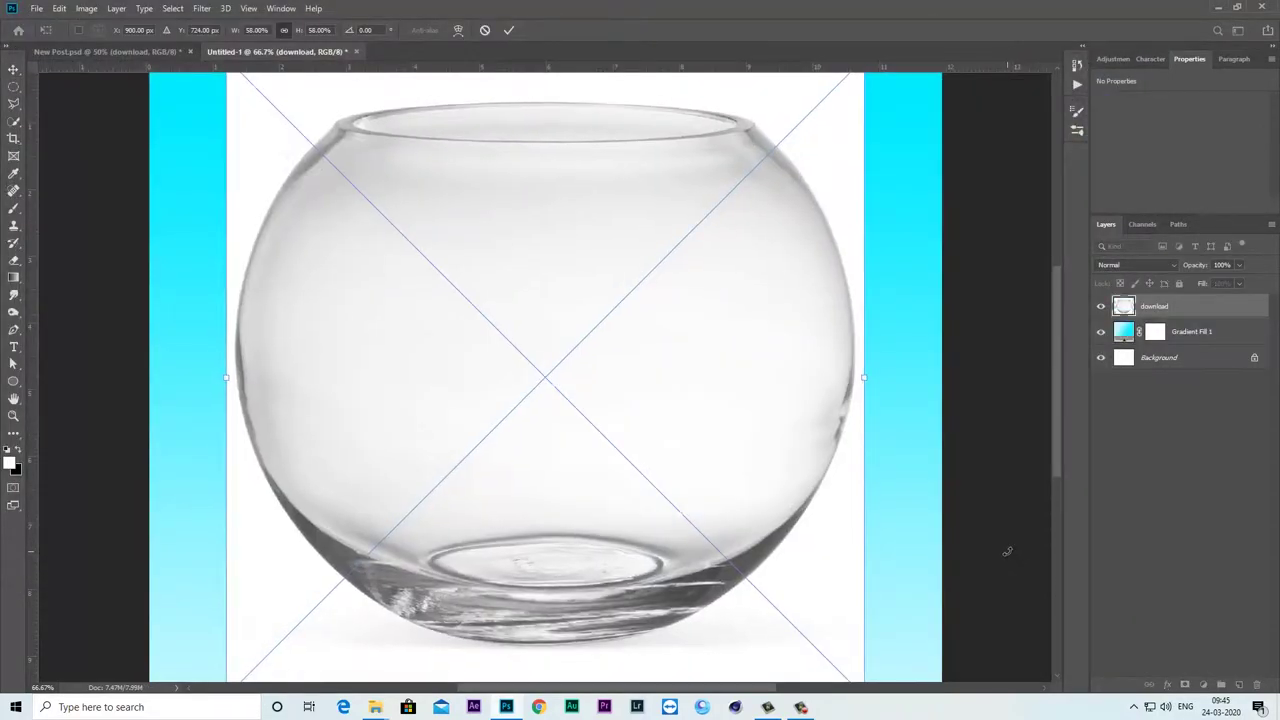
{"action": "key", "text": "ctrl+minus"}
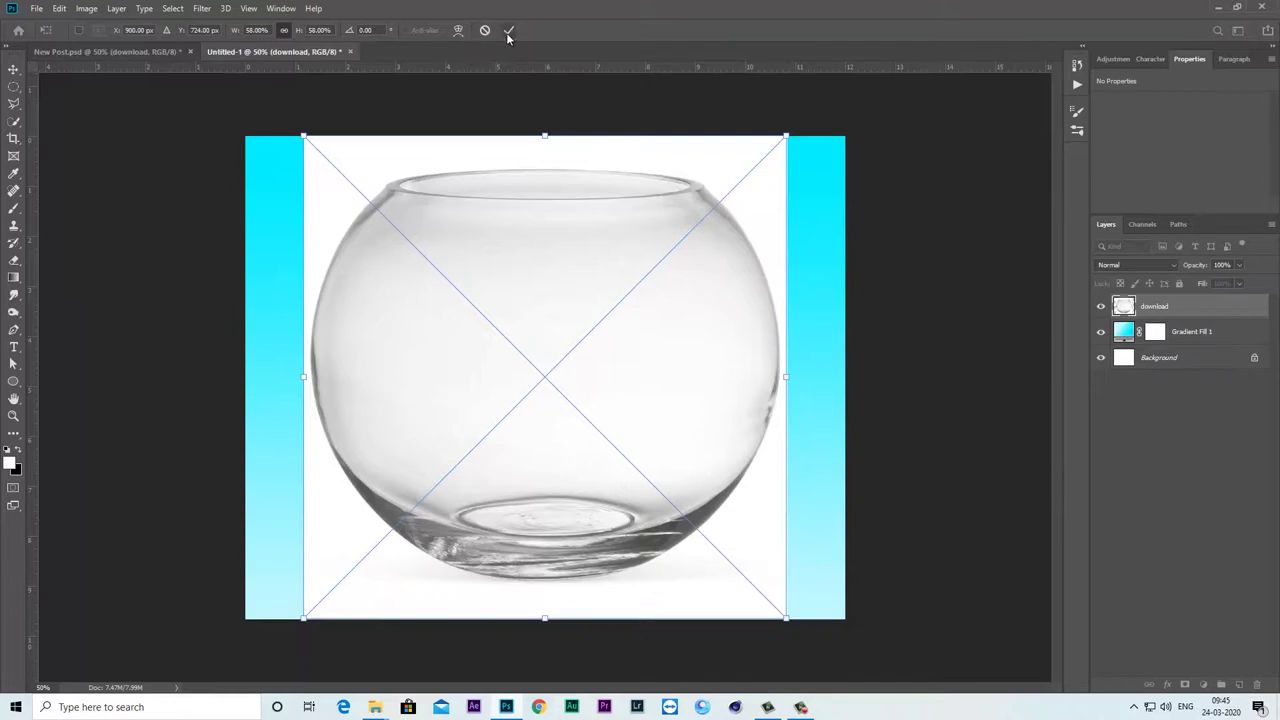
{"action": "left_click", "coordinate": [508, 31]}
{"action": "left_click", "coordinate": [1101, 309]}
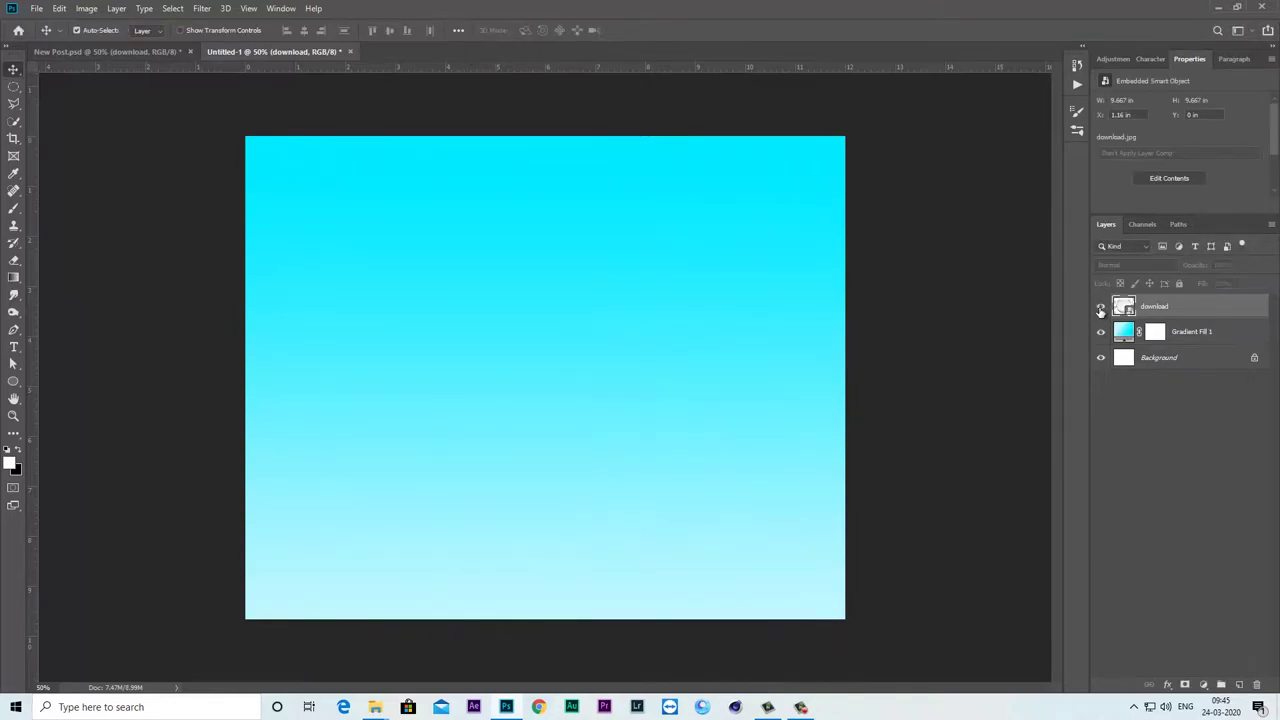
{"action": "left_click", "coordinate": [1101, 309]}
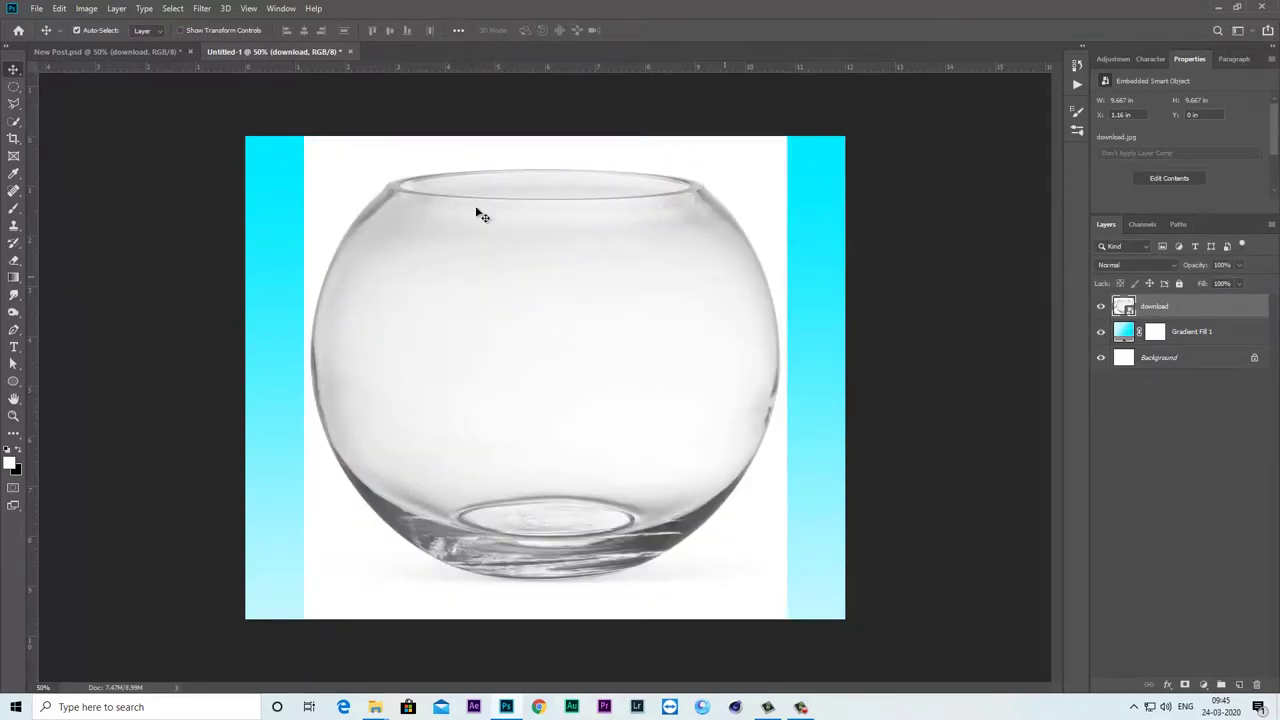
{"action": "left_click_drag", "start_coordinate": [14, 330], "coordinate": [62, 333]}
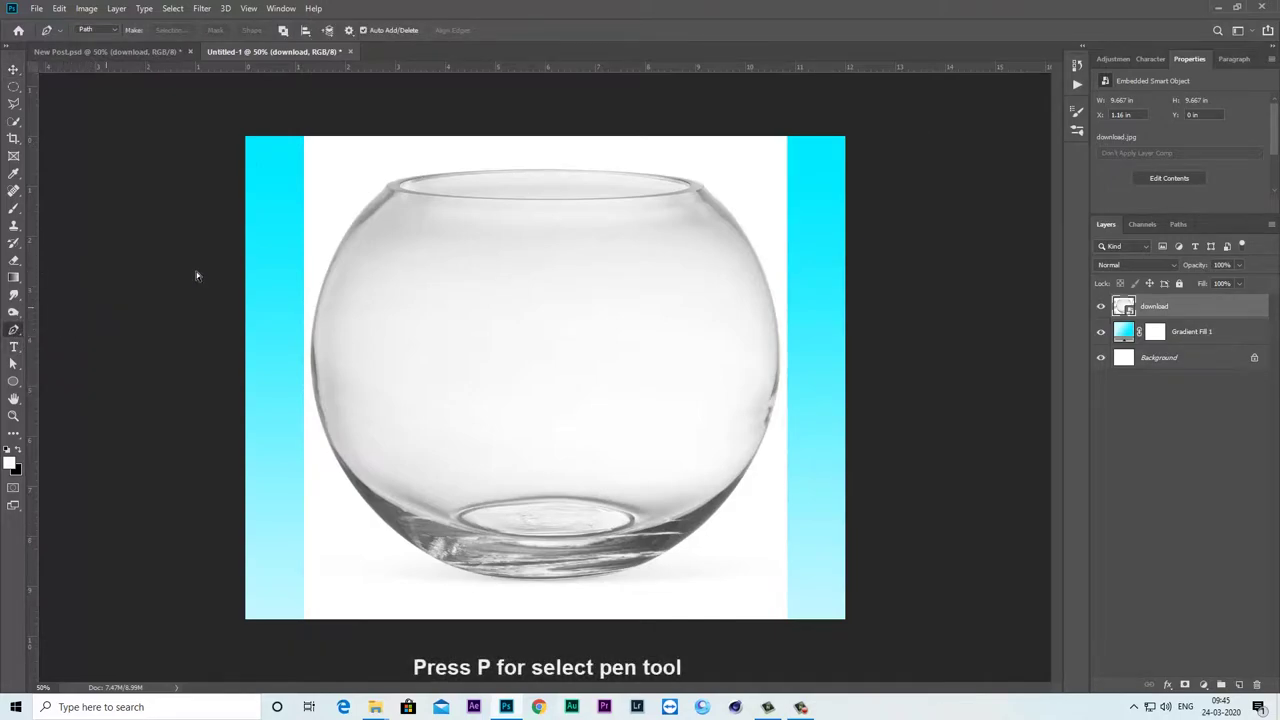
- Trace a pen path from the top-left rim down the bowl's left side and along its bottom
{"action": "key", "text": "ctrl+plus"}
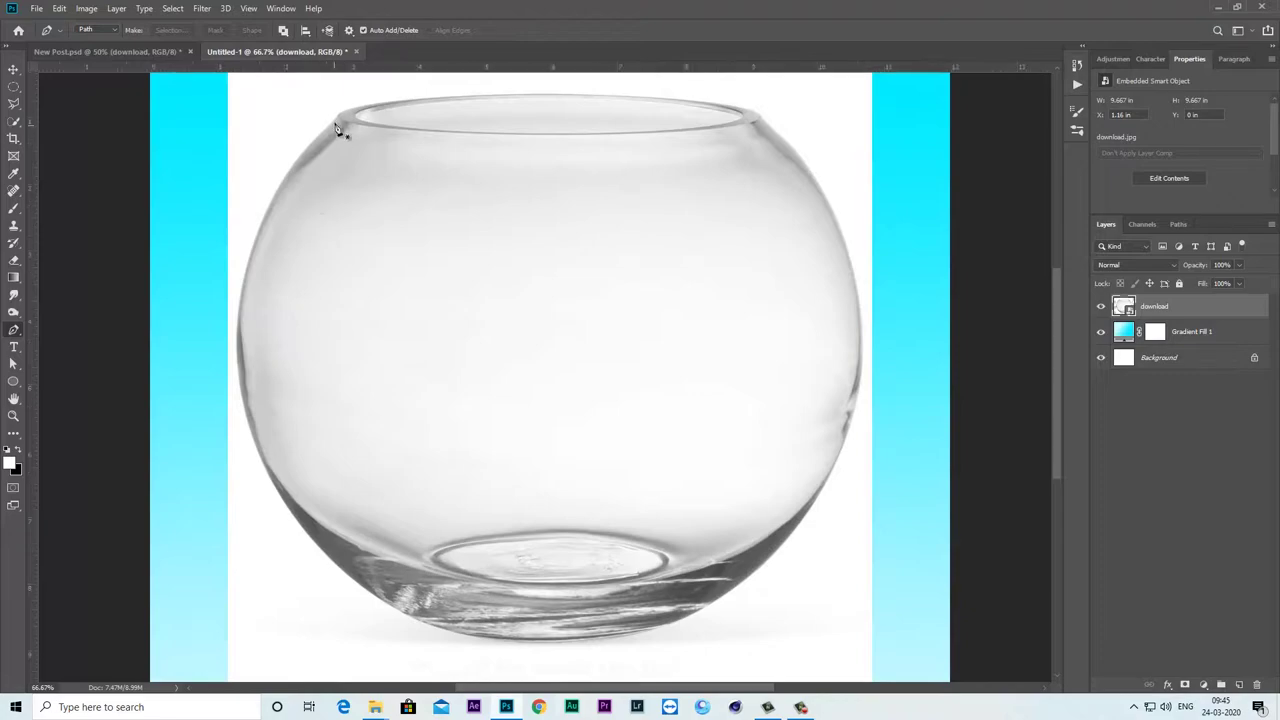
{"action": "left_click", "coordinate": [337, 117]}
{"action": "left_click_drag", "start_coordinate": [245, 270], "coordinate": [214, 386]}
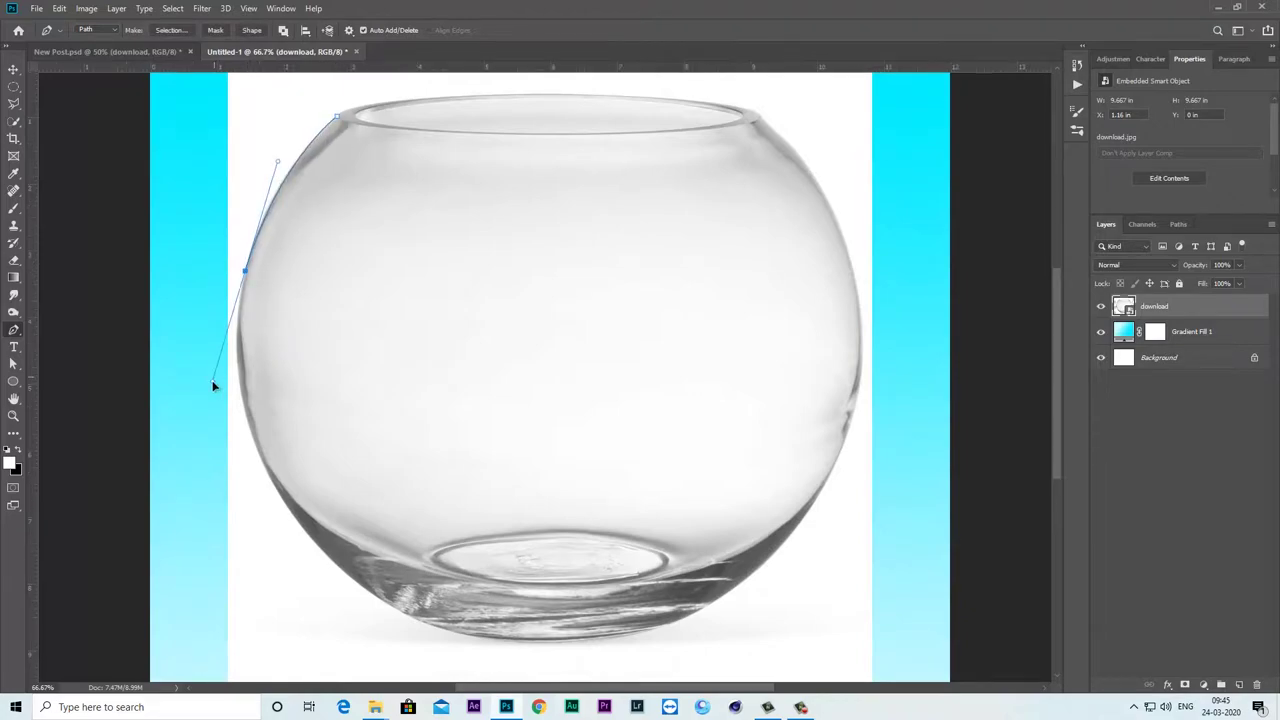
{"action": "left_click_drag", "start_coordinate": [261, 460], "coordinate": [307, 560]}
{"action": "scroll", "coordinate": [307, 560], "scroll_direction": "down", "scroll_amount": 5}
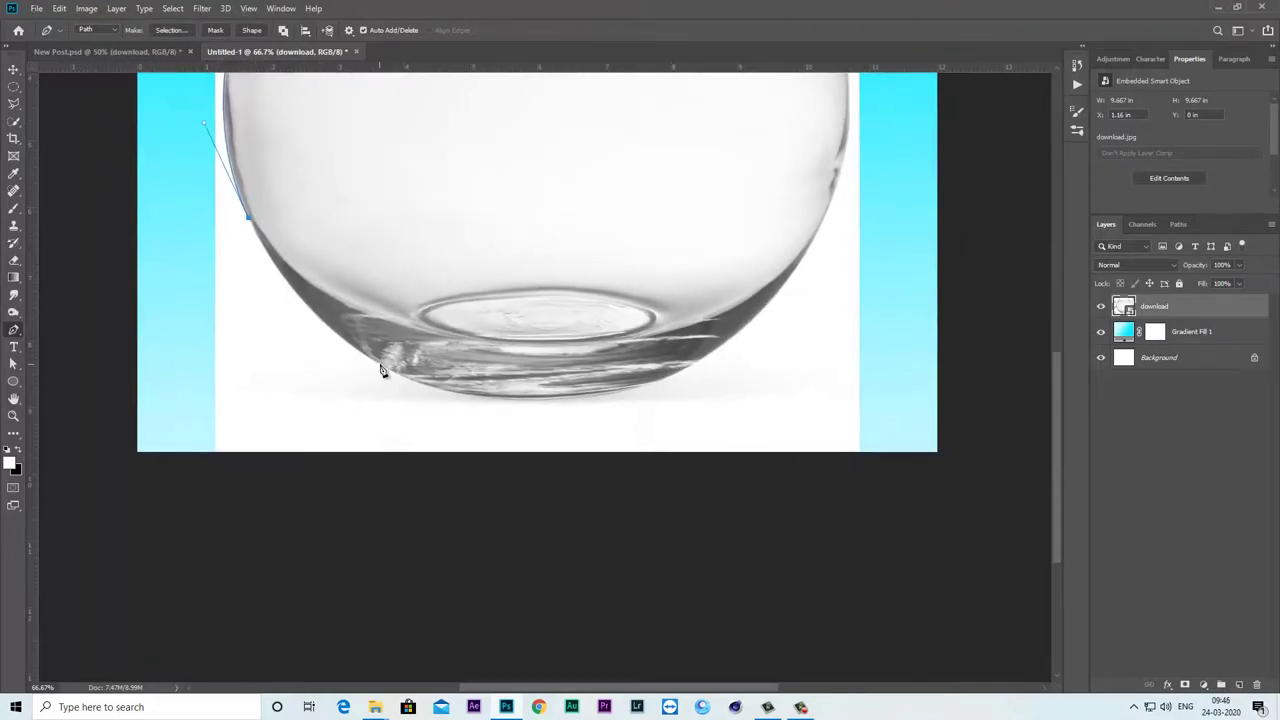
{"action": "mouse_move", "coordinate": [379, 364]}
{"action": "left_mouse_down"}
{"action": "mouse_move", "coordinate": [473, 418]}
{"action": "mouse_move", "coordinate": [606, 408]}
{"action": "left_mouse_up"}
{"action": "left_click_drag", "start_coordinate": [681, 370], "coordinate": [749, 335]}
{"action": "scroll", "coordinate": [716, 368], "scroll_direction": "right", "scroll_amount": 4}
{"action": "scroll", "coordinate": [716, 368], "scroll_direction": "up", "scroll_amount": 1}
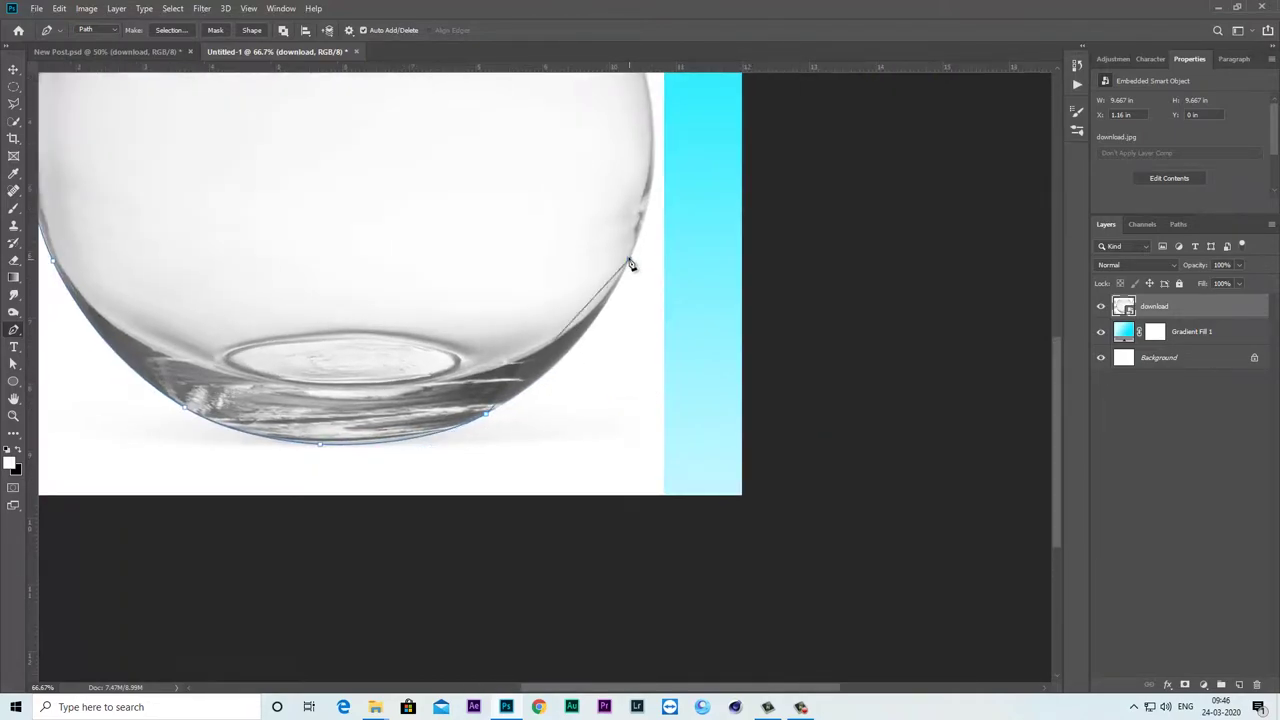
- Continue the path up the bowl's right side and across the top rim, closing the outline
{"action": "left_click_drag", "start_coordinate": [628, 260], "coordinate": [672, 155]}
{"action": "scroll", "coordinate": [643, 268], "scroll_direction": "up", "scroll_amount": 4}
{"action": "left_click_drag", "start_coordinate": [666, 271], "coordinate": [634, 155]}
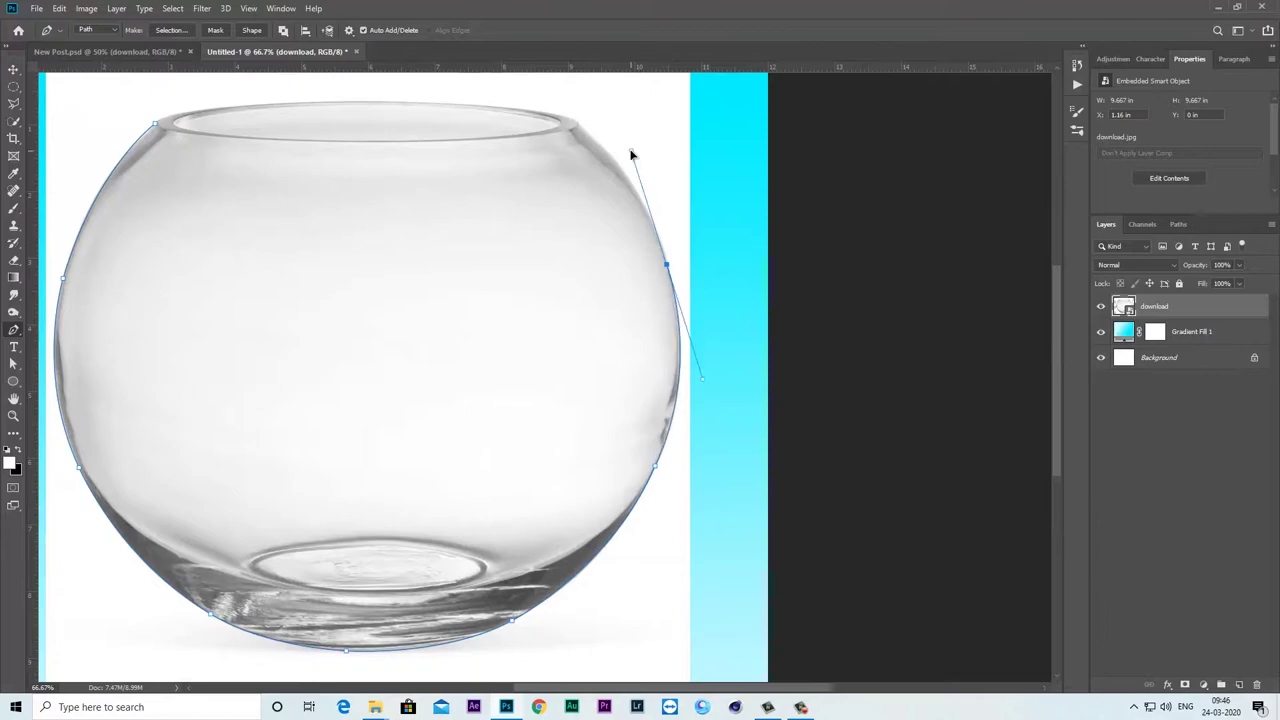
{"action": "scroll", "coordinate": [634, 155], "scroll_direction": "up", "scroll_amount": 3}
{"action": "scroll", "coordinate": [634, 155], "scroll_direction": "left", "scroll_amount": 2}
{"action": "left_click_drag", "start_coordinate": [685, 273], "coordinate": [649, 231]}
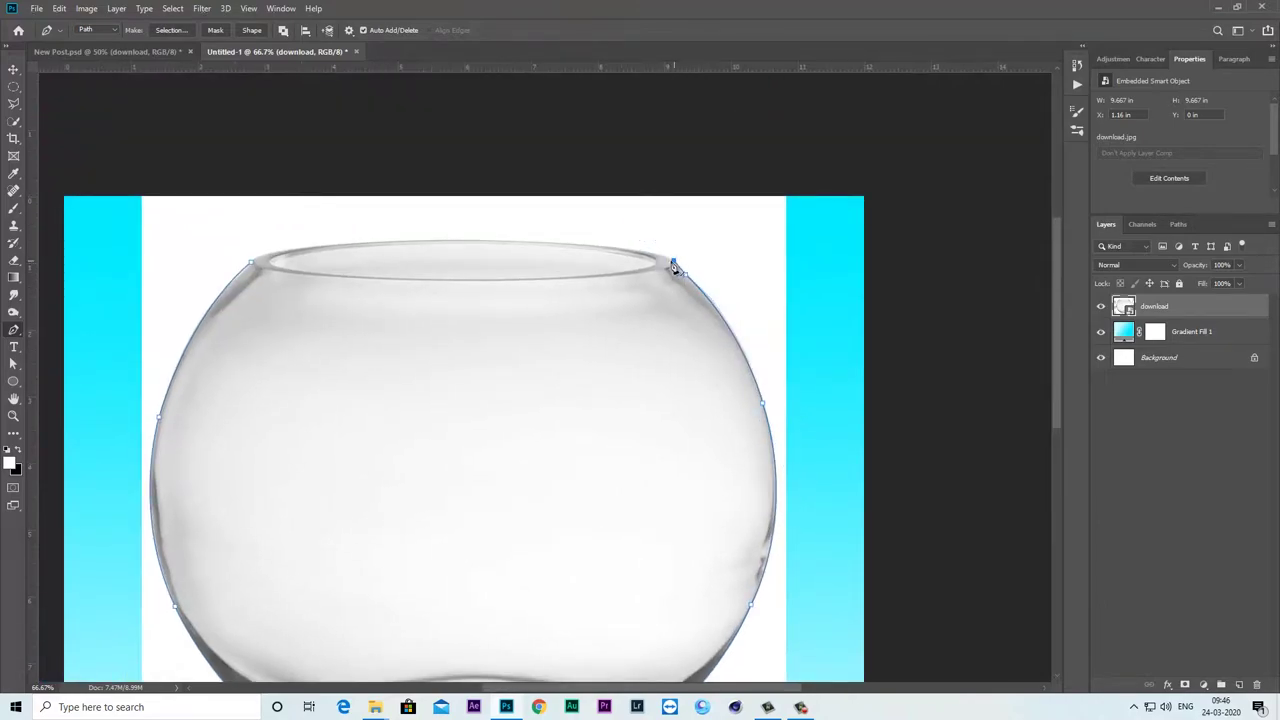
{"action": "left_click", "coordinate": [643, 250]}
{"action": "scroll", "coordinate": [393, 257], "scroll_direction": "left", "scroll_amount": 3}
{"action": "left_click_drag", "start_coordinate": [402, 246], "coordinate": [228, 273]}
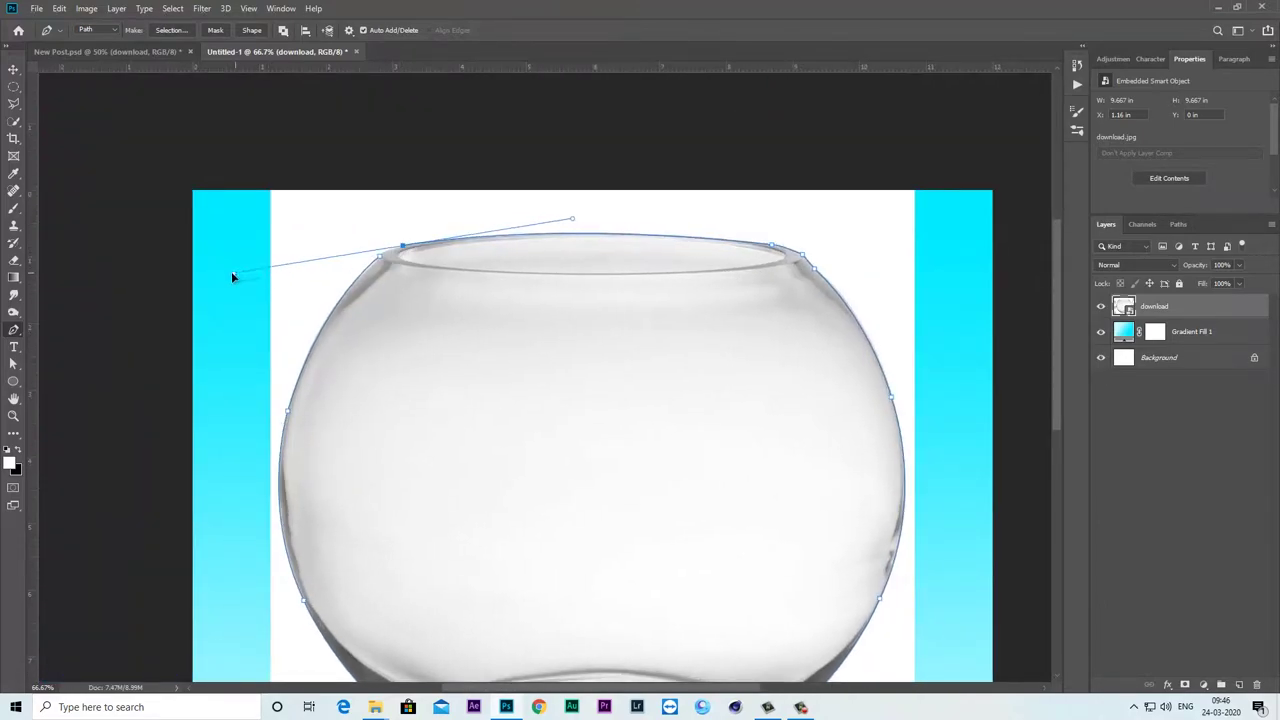
{"action": "scroll", "coordinate": [497, 277], "scroll_direction": "down", "scroll_amount": 2}
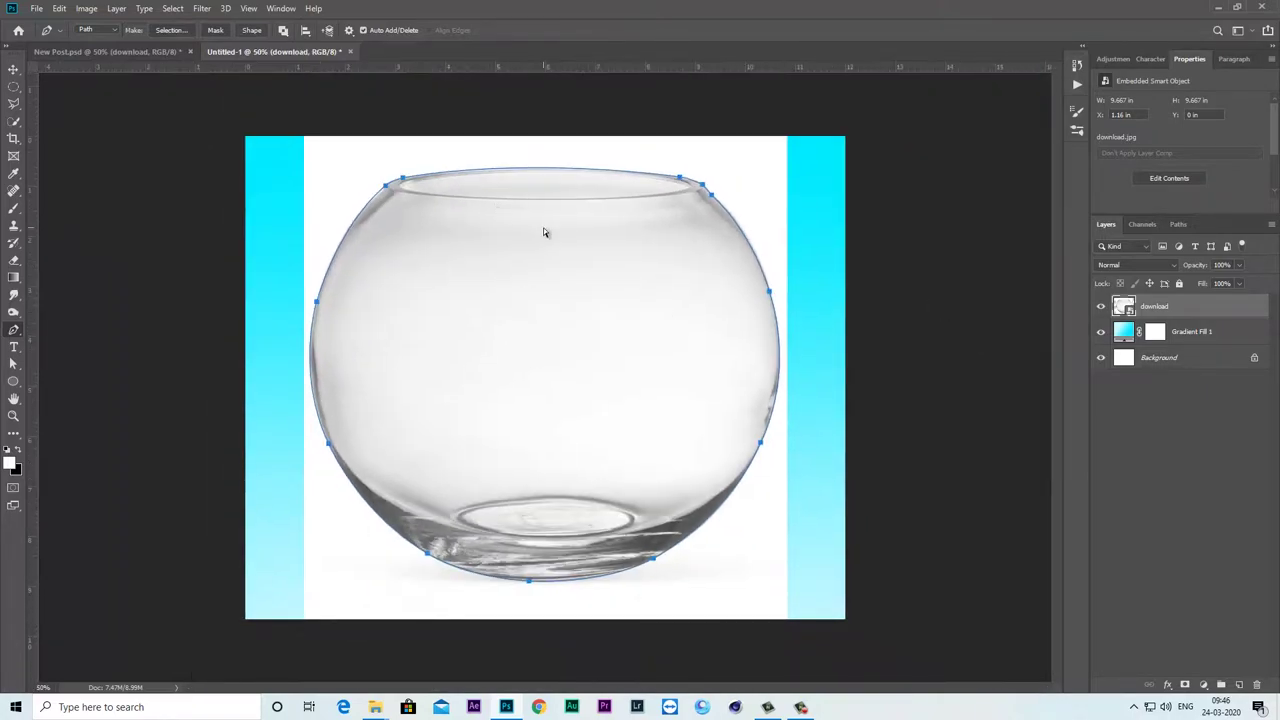
{"action": "scroll", "coordinate": [497, 277], "scroll_direction": "up", "scroll_amount": 2}
{"action": "left_click", "coordinate": [347, 206]}
- Draw a second closed curved path around the rim's opening ellipse
{"action": "left_click_drag", "start_coordinate": [586, 188], "coordinate": [789, 187]}
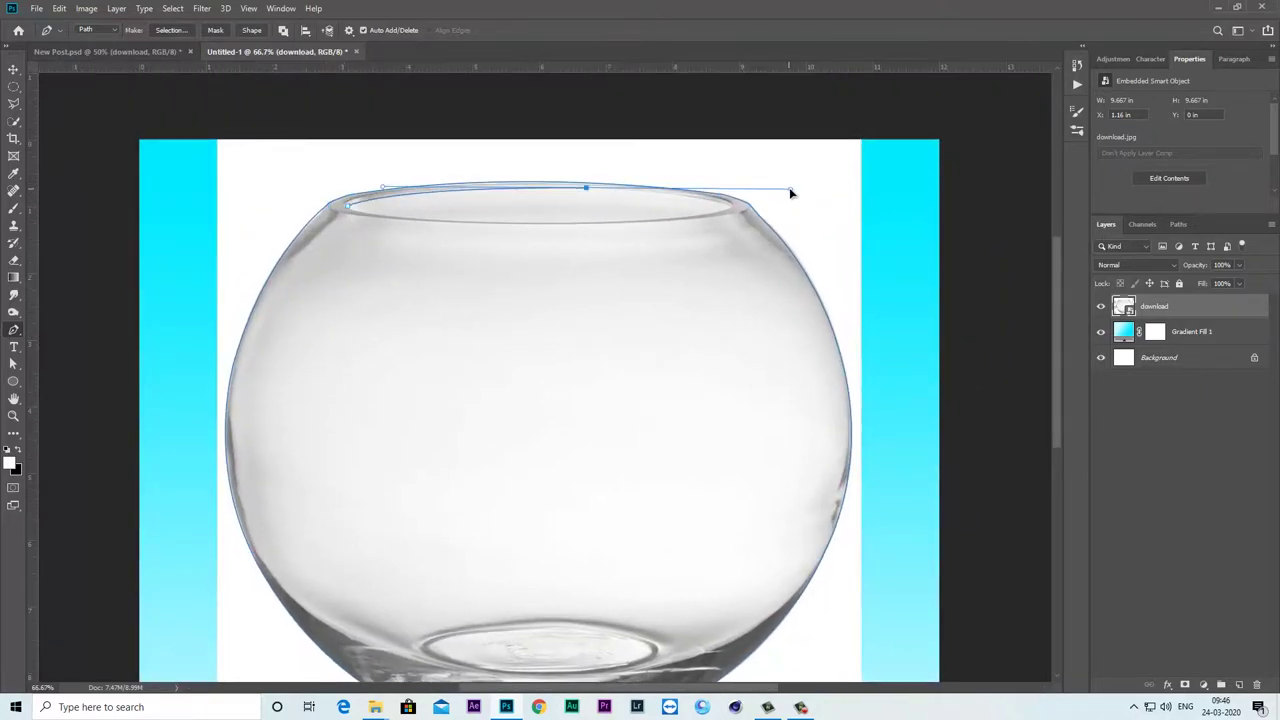
{"action": "left_click", "coordinate": [731, 205]}
{"action": "left_click_drag", "start_coordinate": [546, 221], "coordinate": [377, 227]}
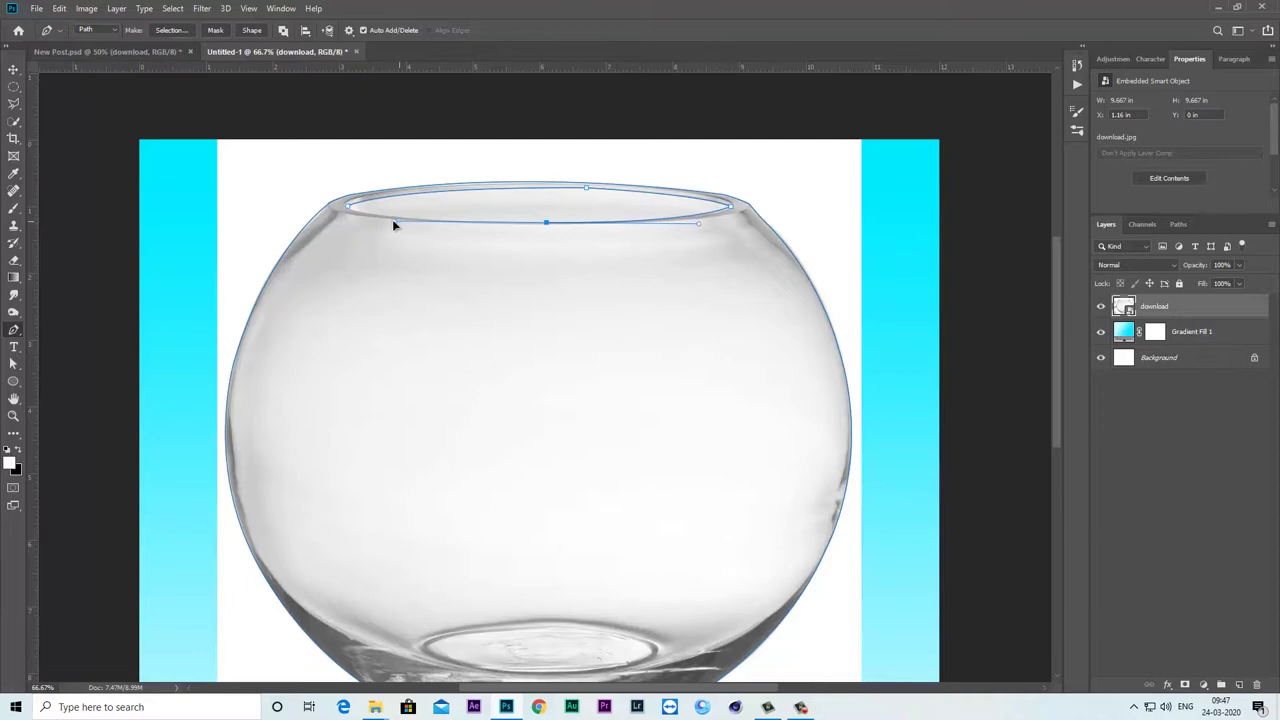
{"action": "left_click", "coordinate": [546, 221], "text": "alt"}
{"action": "left_click_drag", "start_coordinate": [347, 207], "coordinate": [325, 195]}
- Load the bowl path as a selection and mask out the white photo background
{"action": "key", "text": "ctrl+minus"}
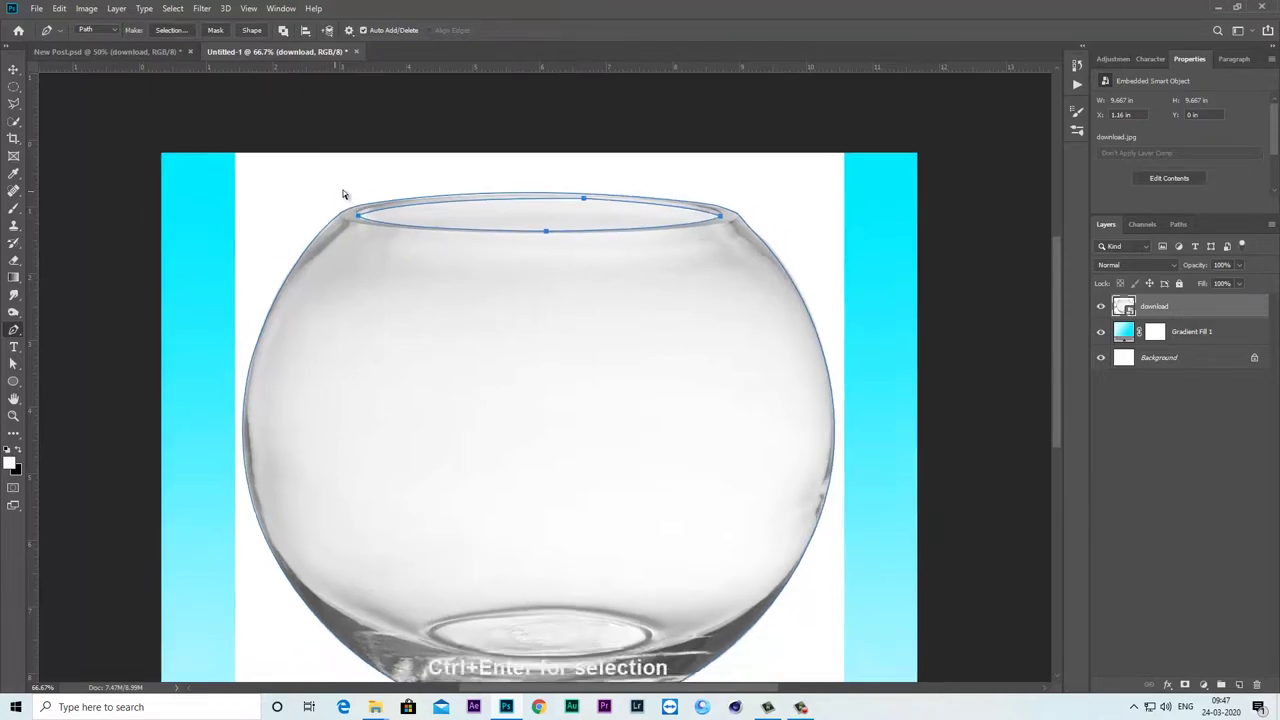
{"action": "key", "text": "ctrl+Return"}
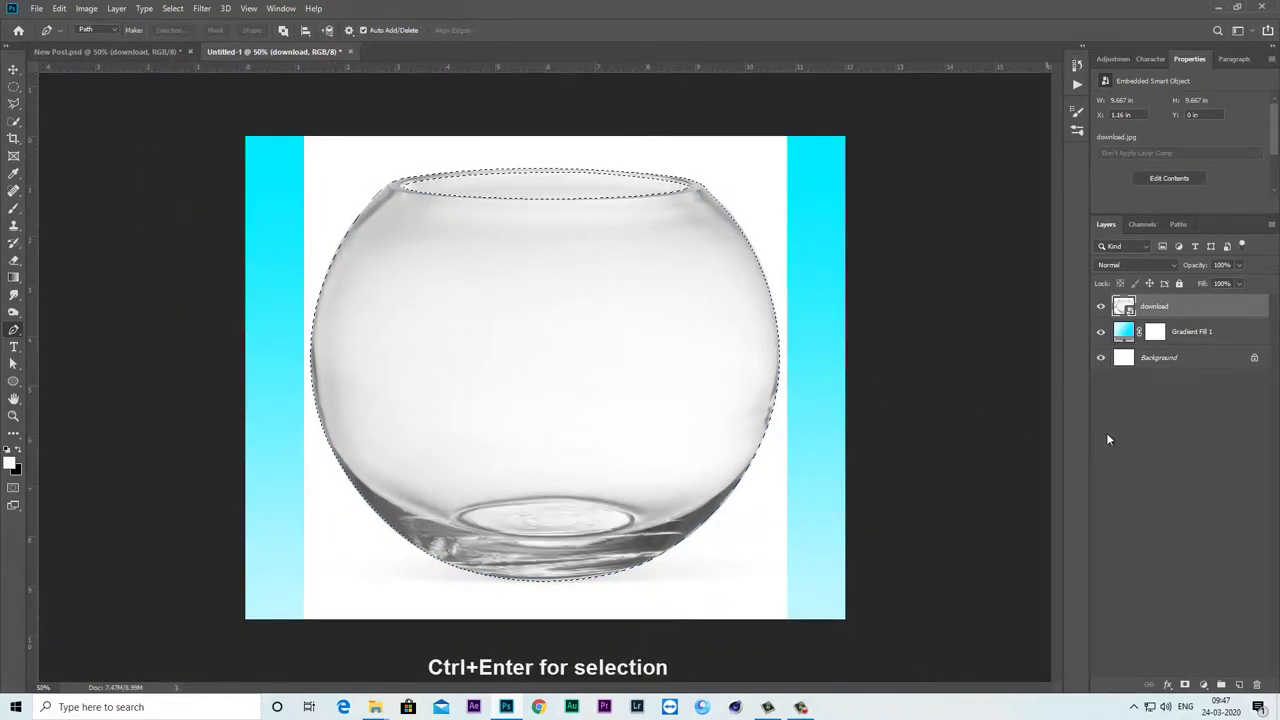
{"action": "left_click", "coordinate": [1184, 685]}
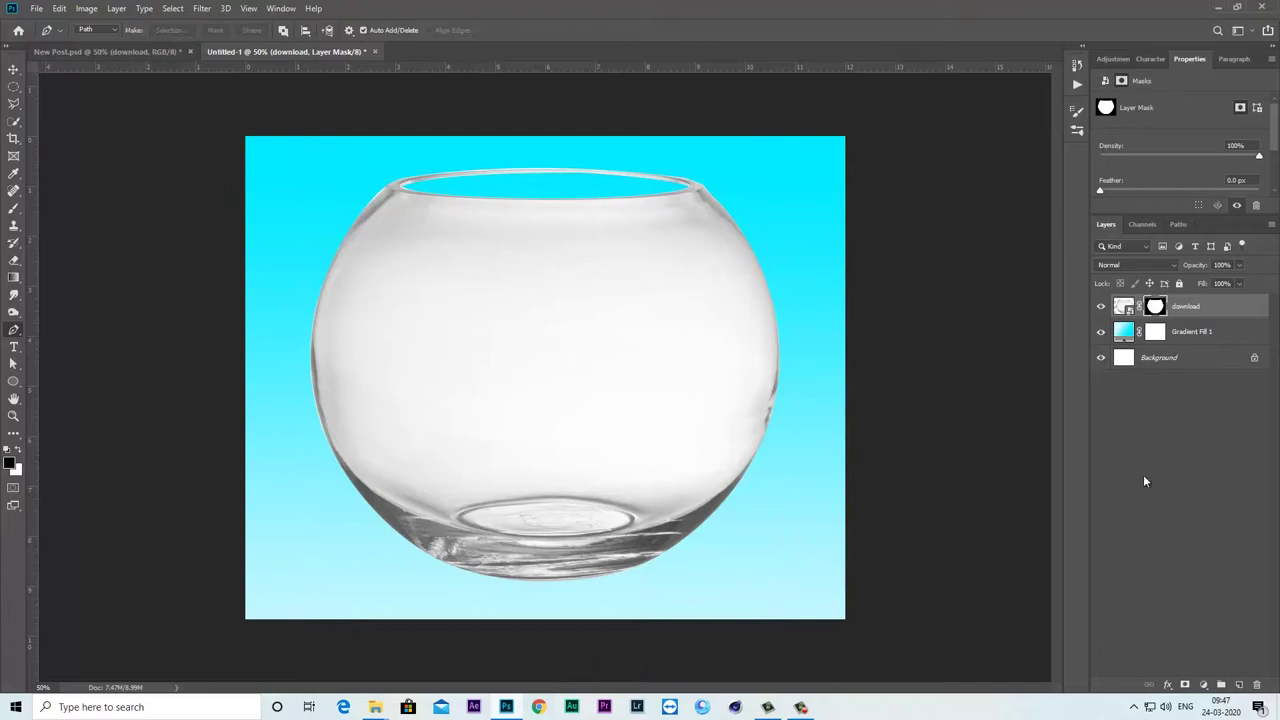
{"action": "left_click", "coordinate": [1102, 309]}
{"action": "left_click", "coordinate": [1102, 309]}
{"action": "left_click", "coordinate": [1102, 309]}
{"action": "left_click", "coordinate": [1102, 309]}
- Convert the masked bowl layer into a download smart object
{"action": "right_click", "coordinate": [1154, 309]}
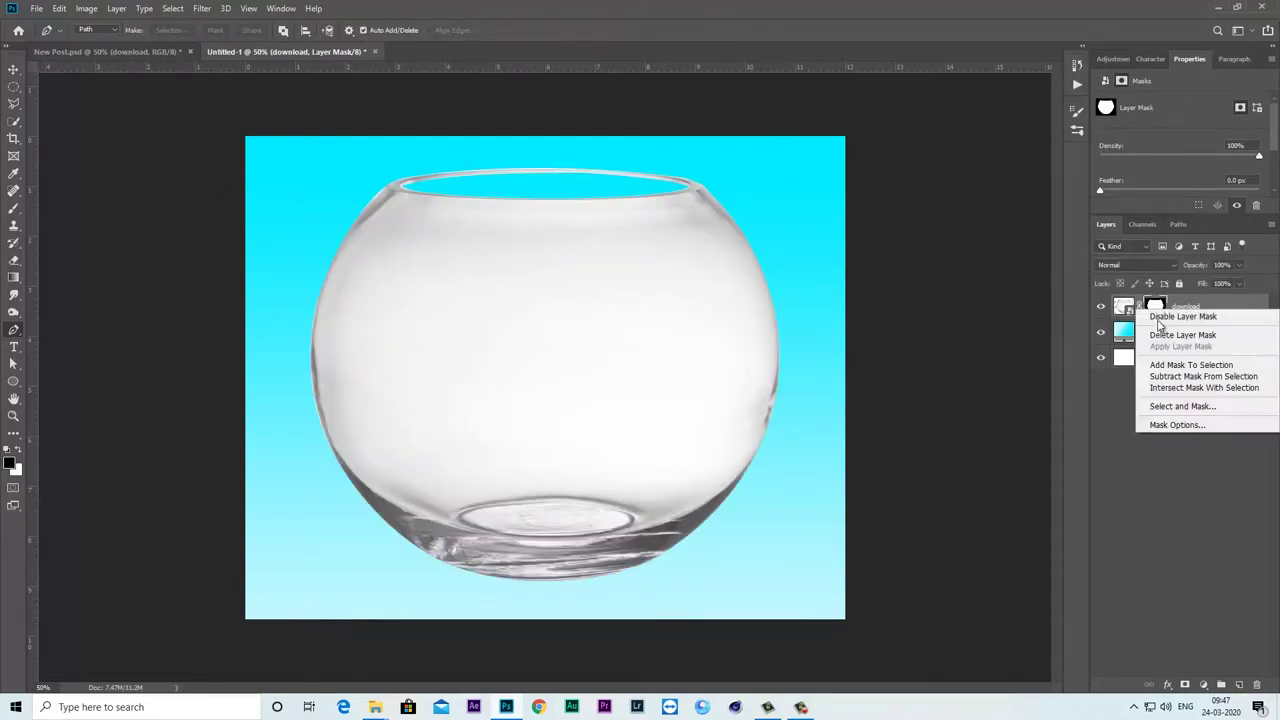
{"action": "left_click", "coordinate": [1229, 307]}
{"action": "right_click", "coordinate": [1229, 307]}
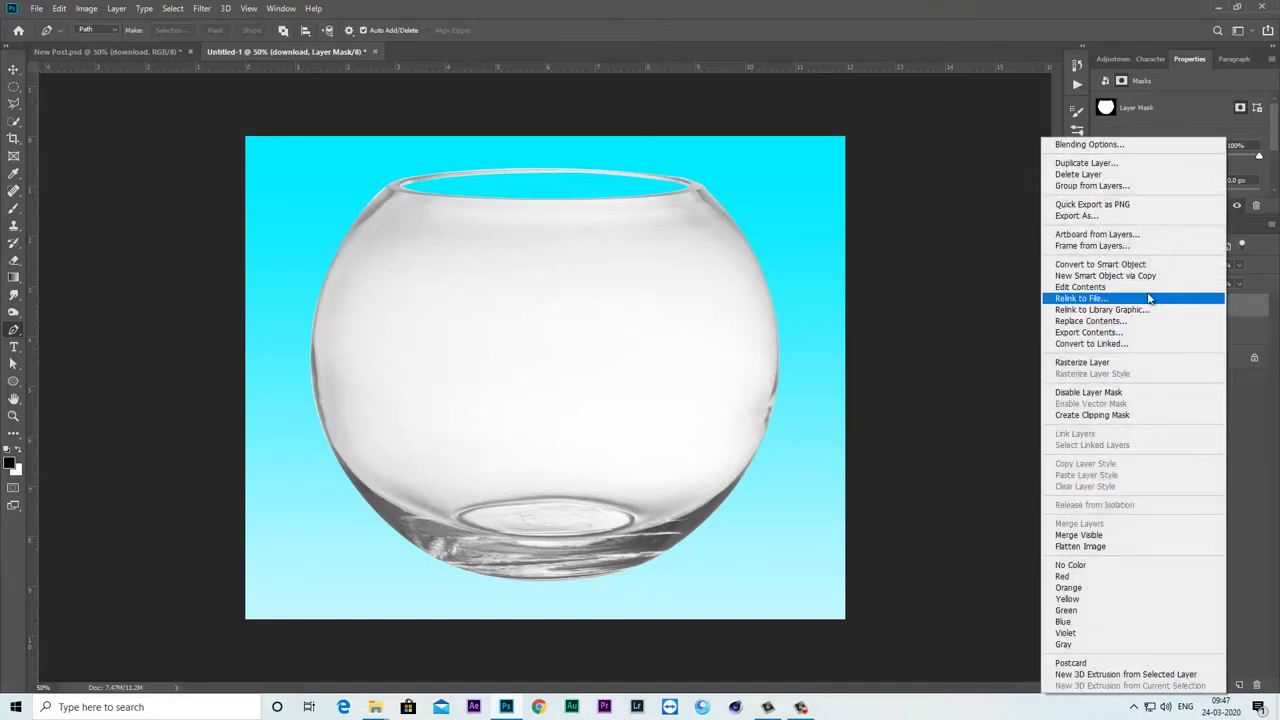
{"action": "left_click", "coordinate": [1125, 266]}
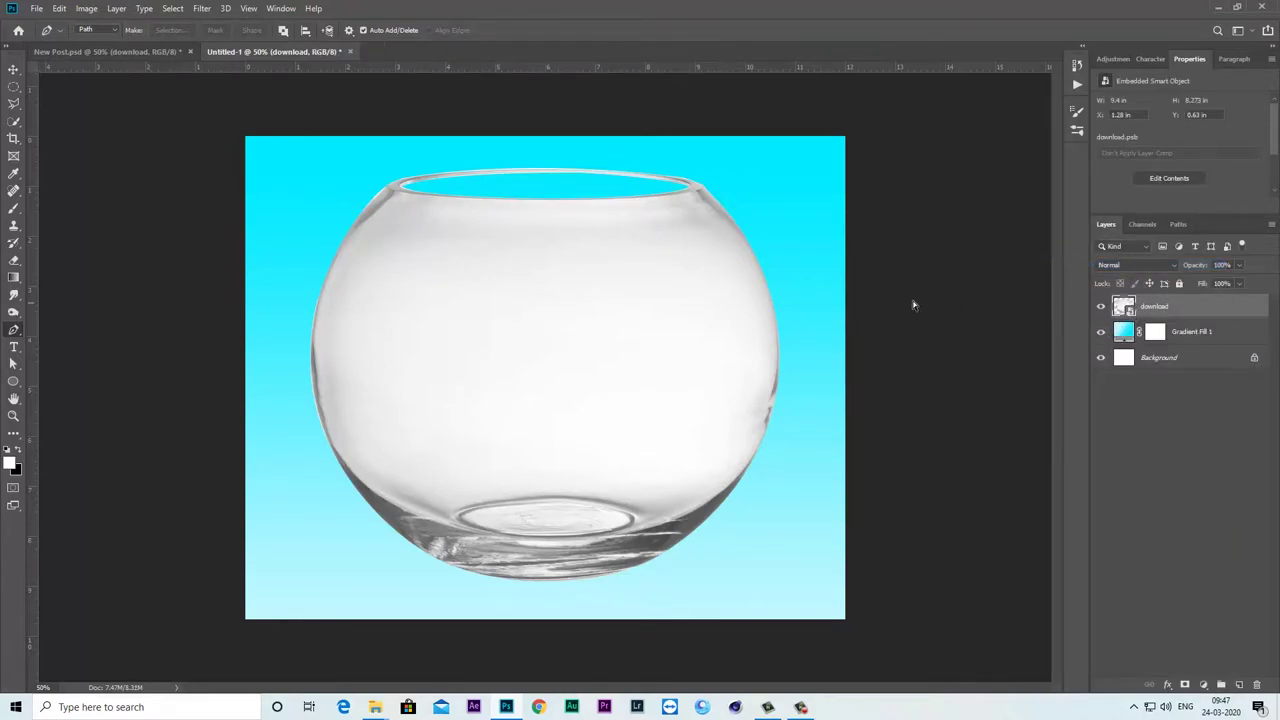
{"action": "key", "text": "ctrl+plus"}
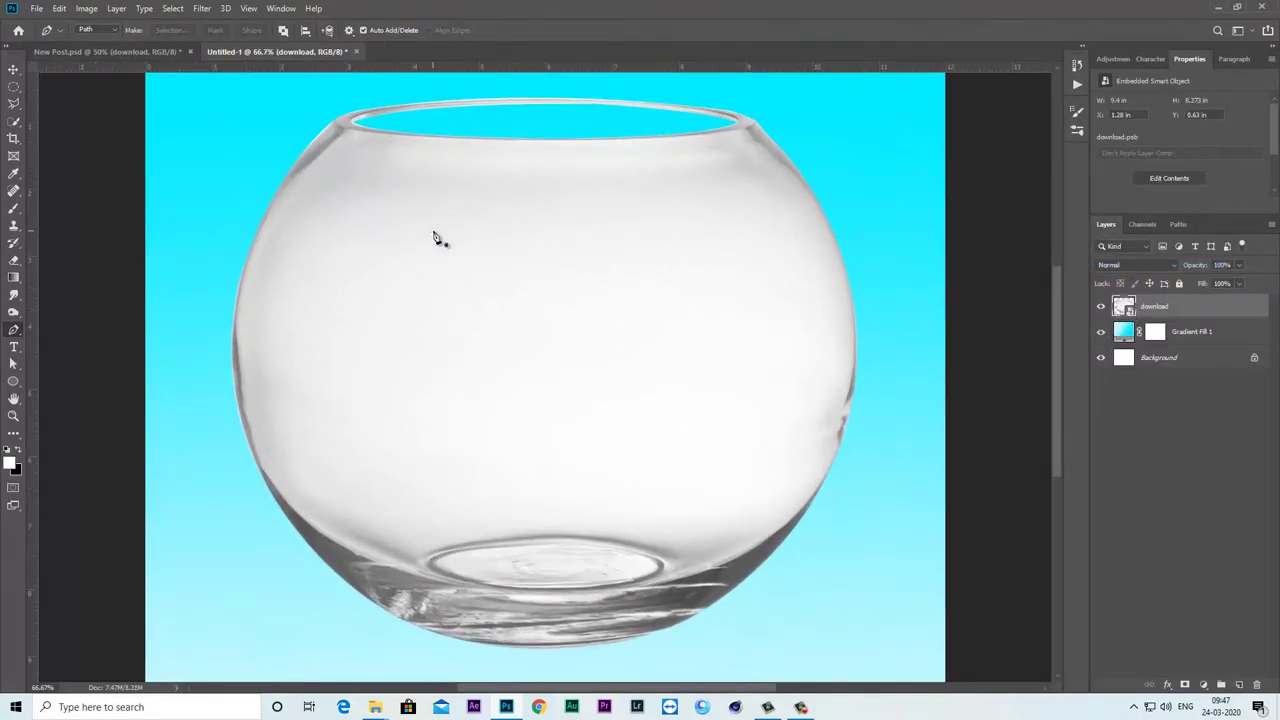
- Trace a pen path just inside the bowl's glass wall below the rim and load it as a selection
{"action": "left_click", "coordinate": [348, 131]}
{"action": "left_click_drag", "start_coordinate": [241, 394], "coordinate": [255, 590]}
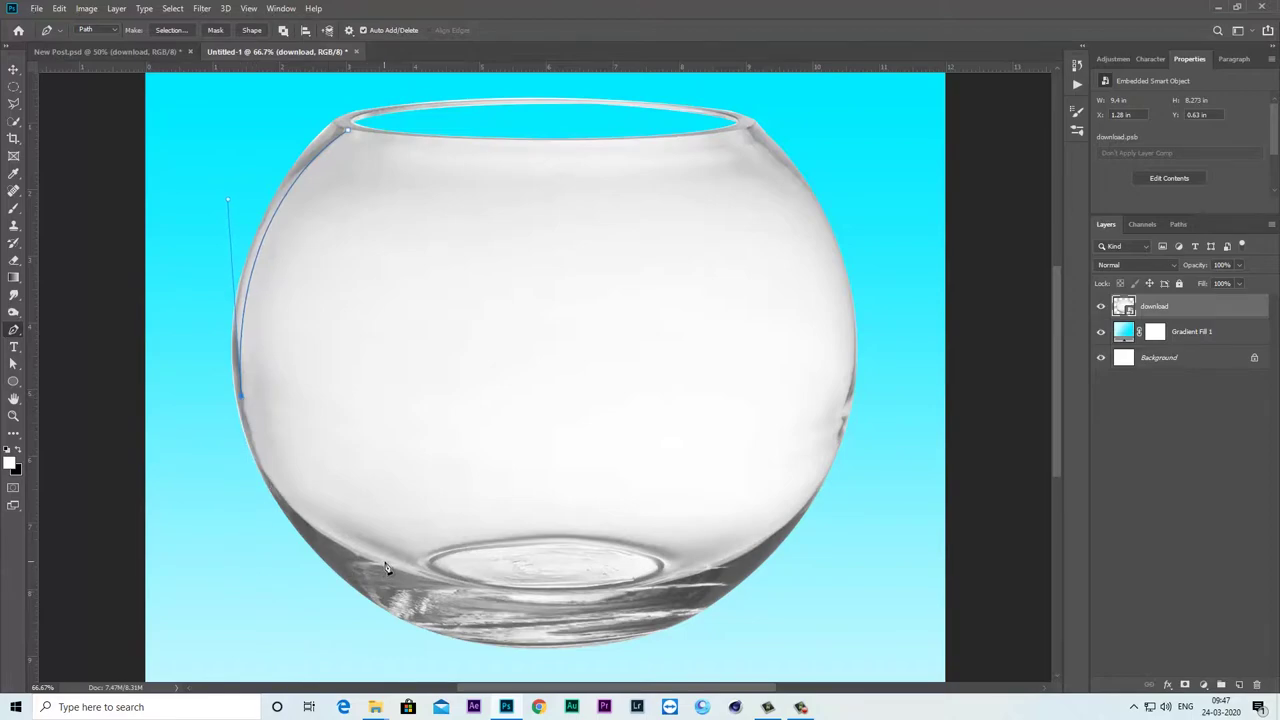
{"action": "left_click_drag", "start_coordinate": [387, 568], "coordinate": [521, 601]}
{"action": "left_click_drag", "start_coordinate": [680, 581], "coordinate": [878, 548]}
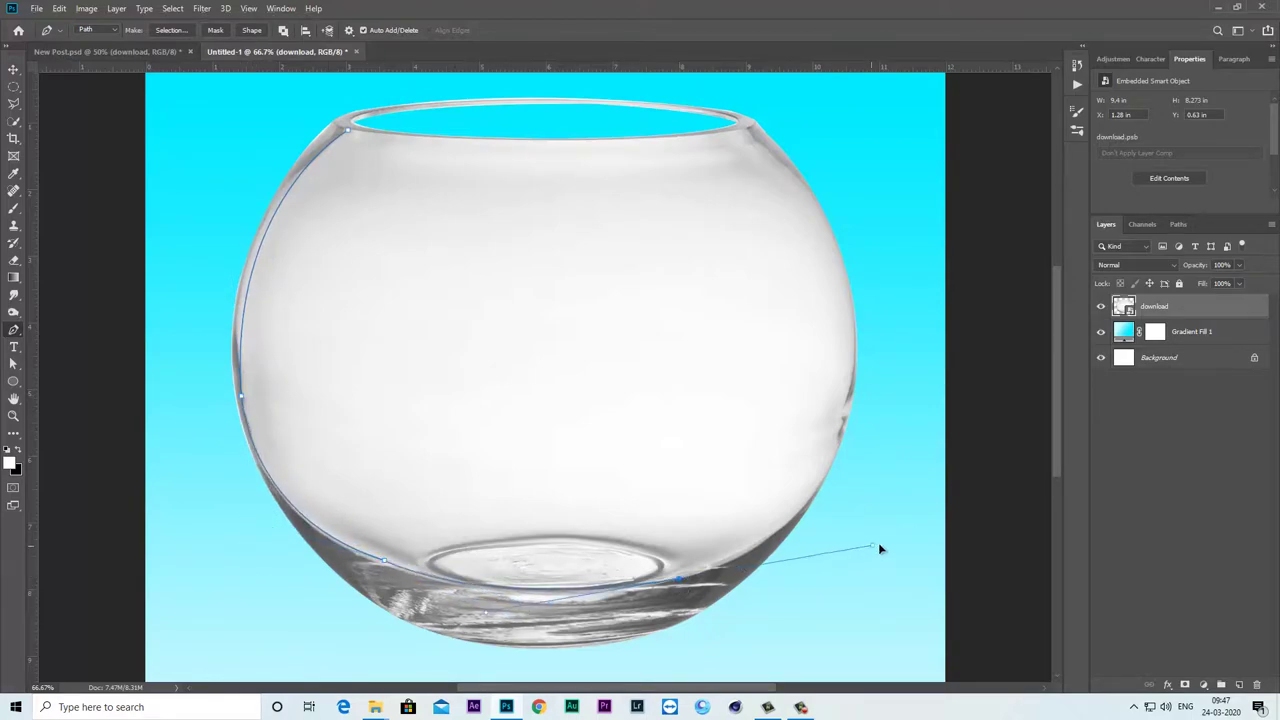
{"action": "left_click", "coordinate": [819, 485]}
{"action": "left_click_drag", "start_coordinate": [851, 320], "coordinate": [845, 236]}
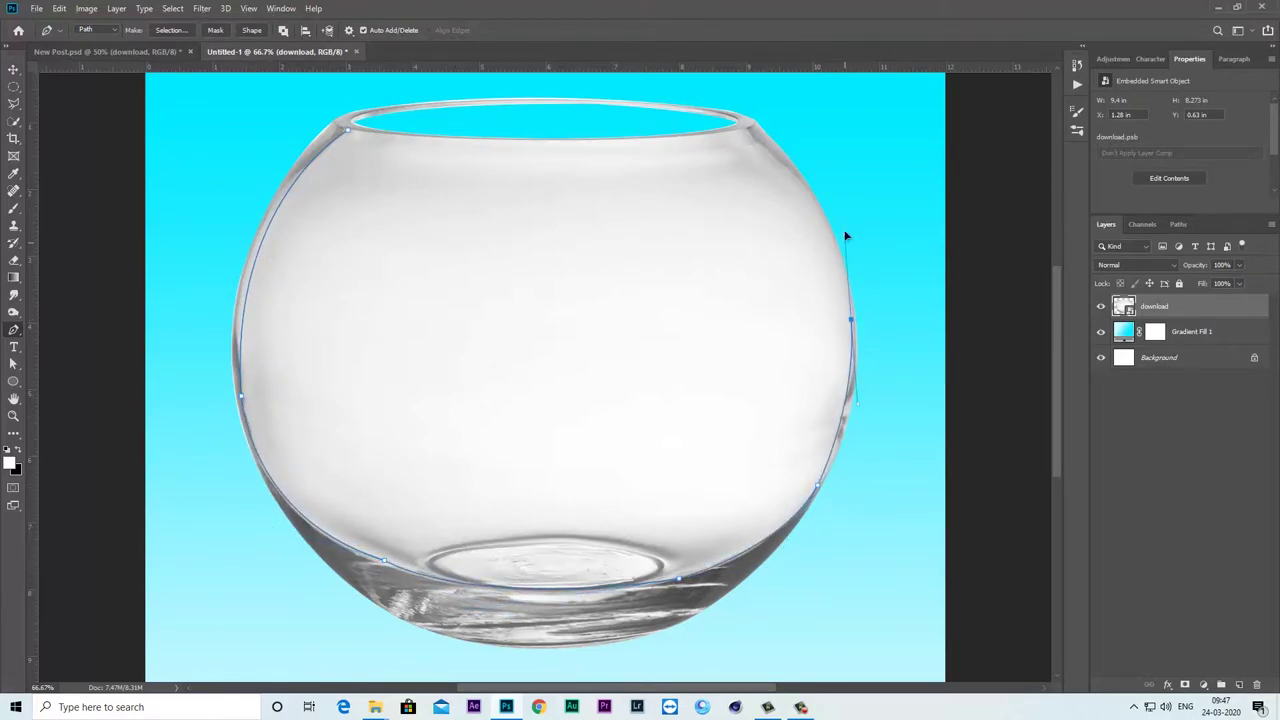
{"action": "left_click_drag", "start_coordinate": [747, 131], "coordinate": [658, 93]}
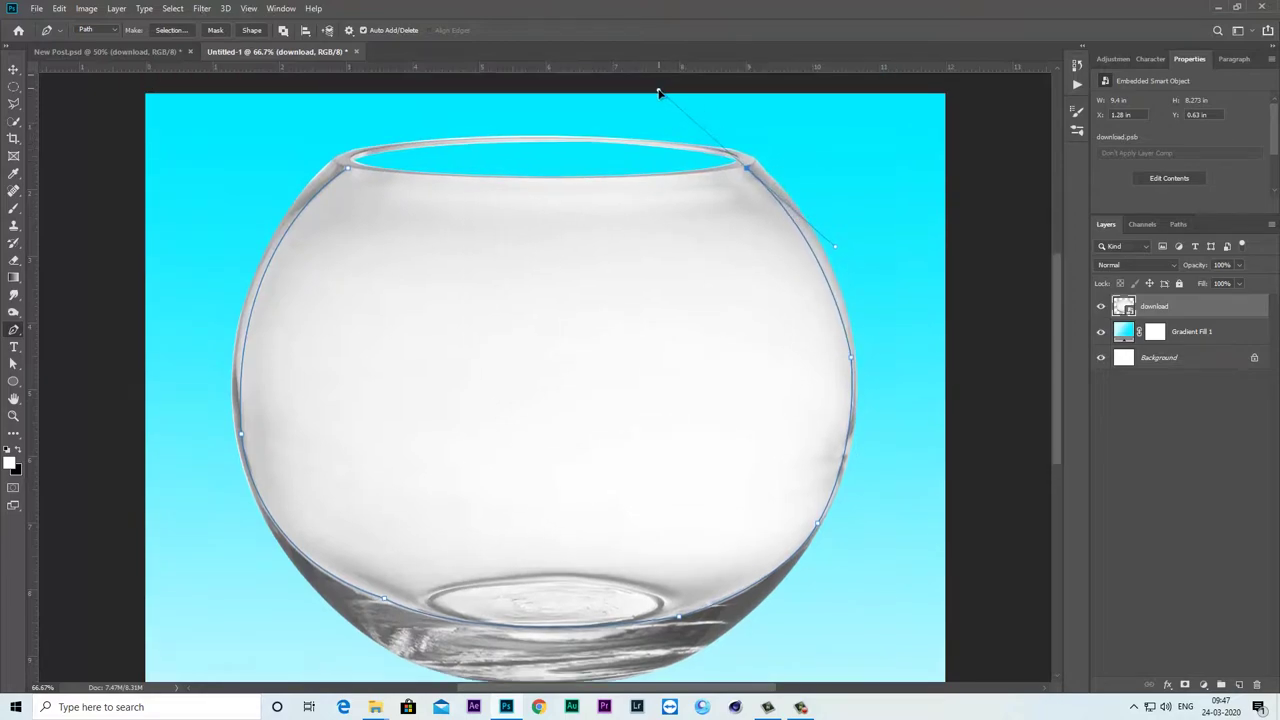
{"action": "left_click_drag", "start_coordinate": [347, 168], "coordinate": [132, 144]}
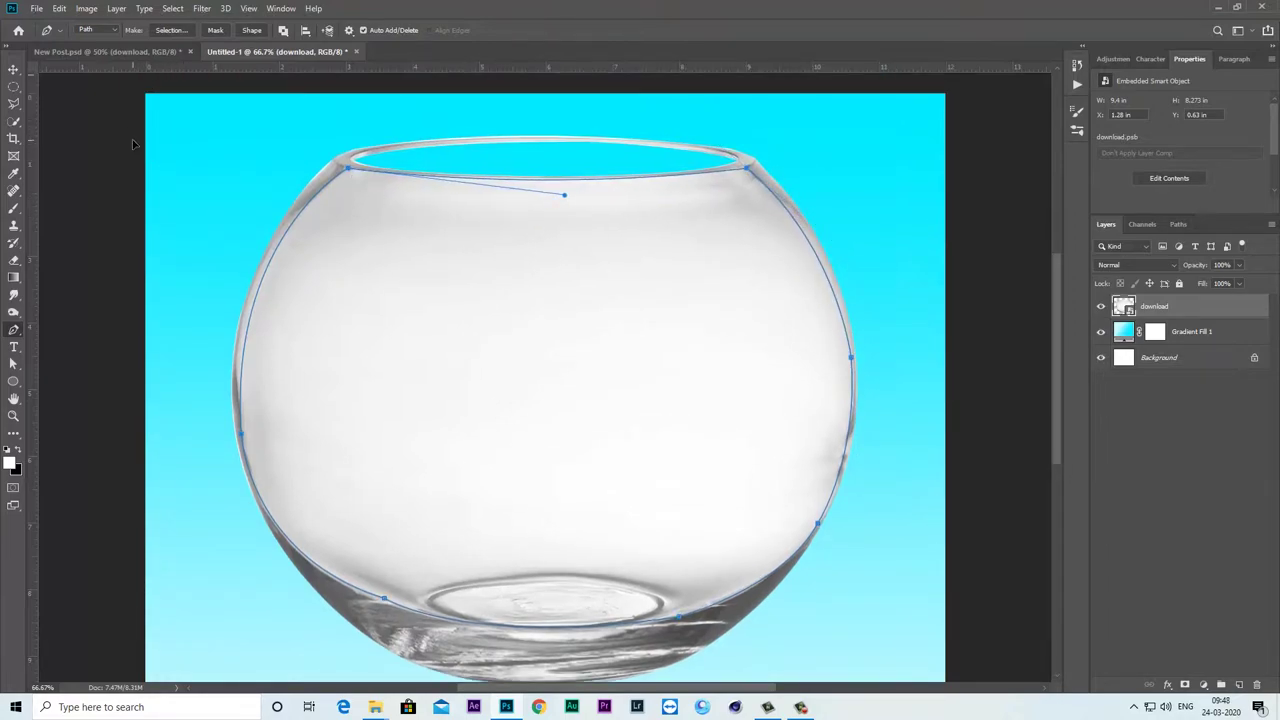
{"action": "key", "text": "ctrl+Return"}
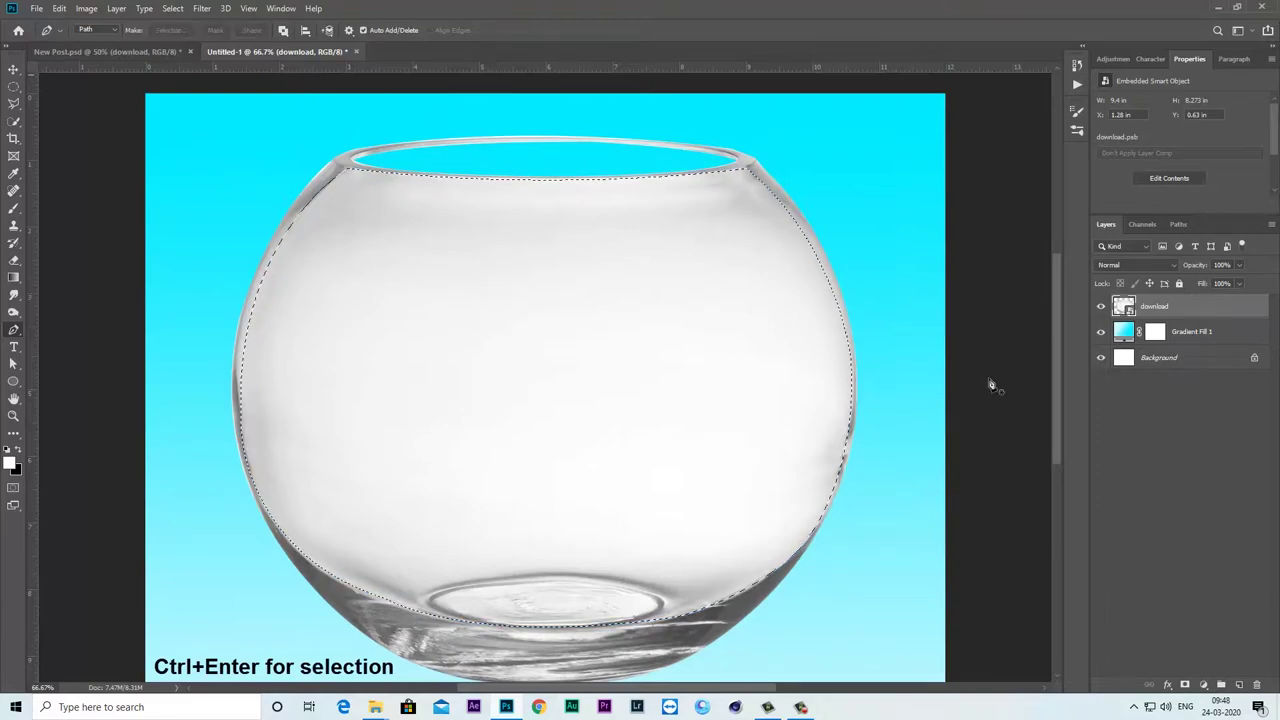
- Mask the bowl layer with the interior selection and invert it to remove the milky inside
{"action": "left_click", "coordinate": [1185, 685]}
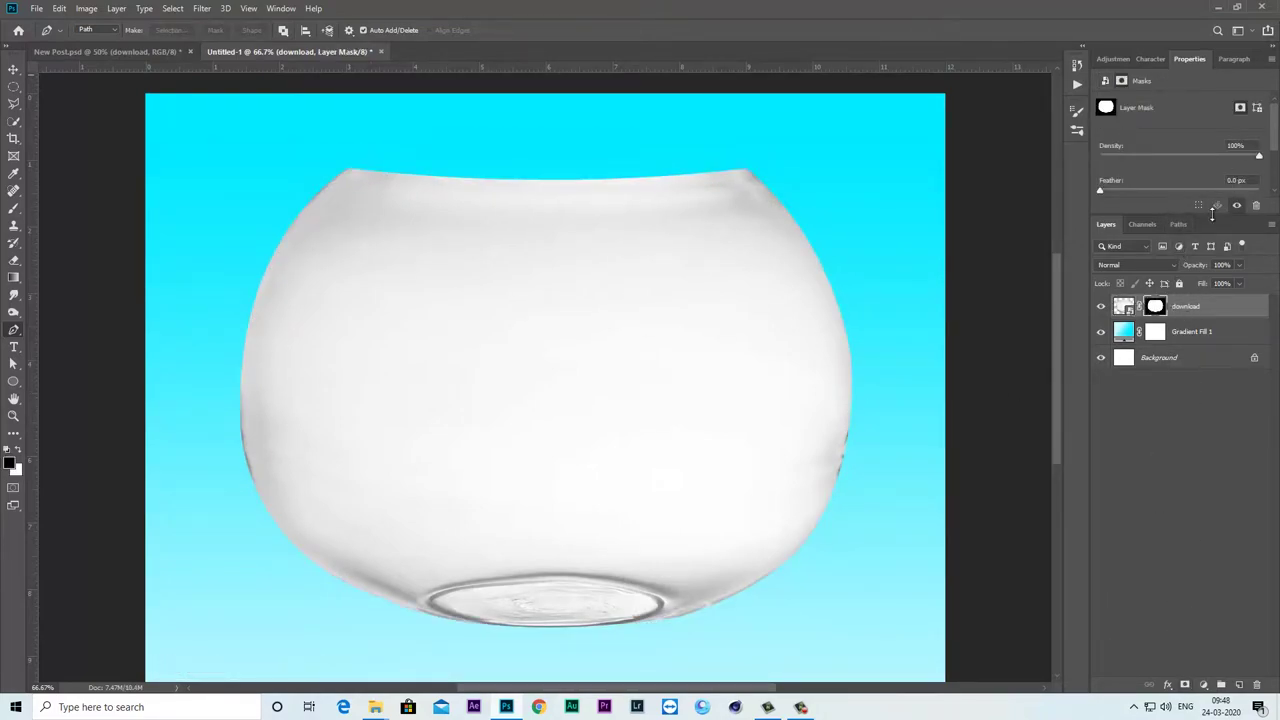
{"action": "left_click_drag", "start_coordinate": [1213, 228], "coordinate": [1218, 306]}
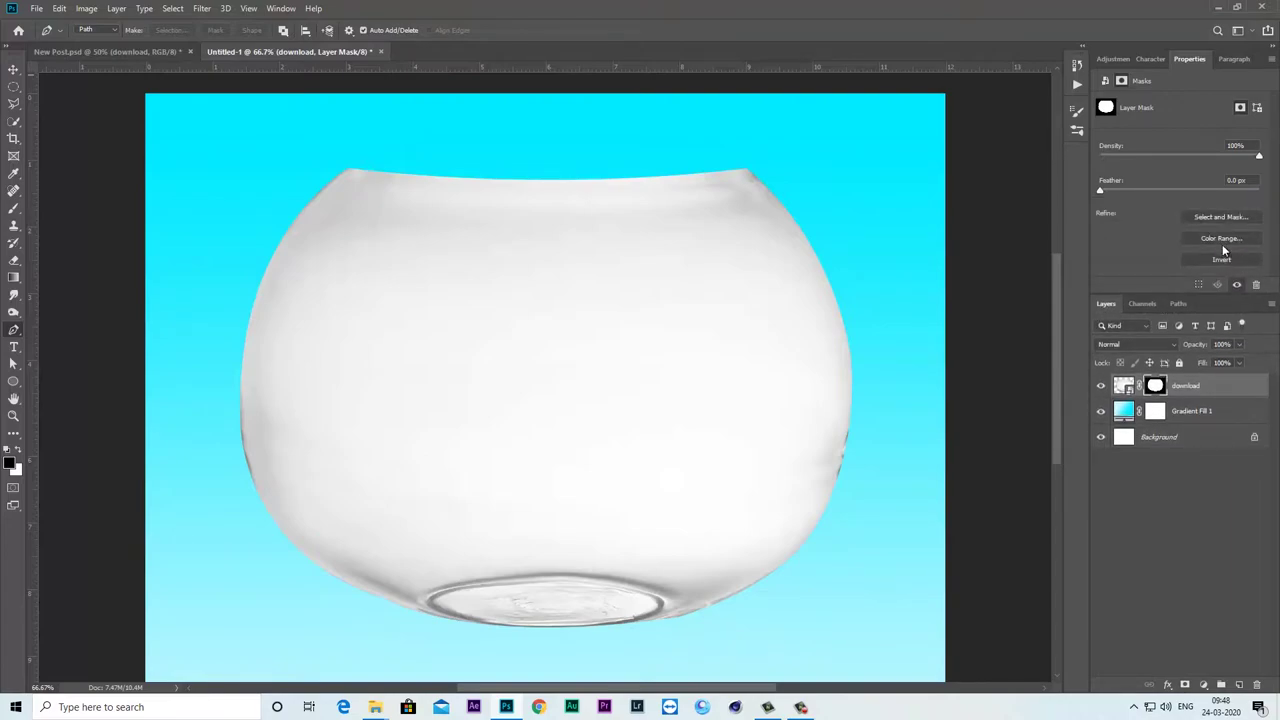
{"action": "left_click", "coordinate": [1222, 259]}
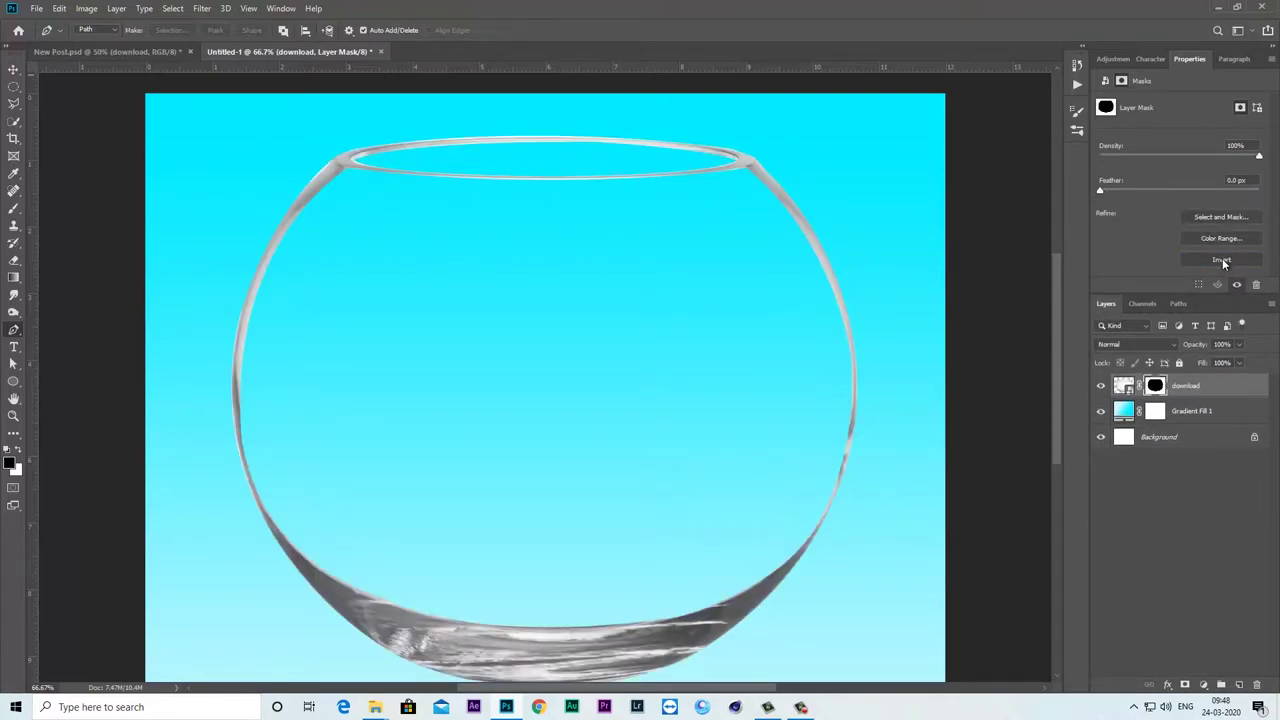
{"action": "left_click", "coordinate": [1101, 386]}
{"action": "left_click", "coordinate": [1101, 386]}
{"action": "right_click", "coordinate": [1155, 388]}
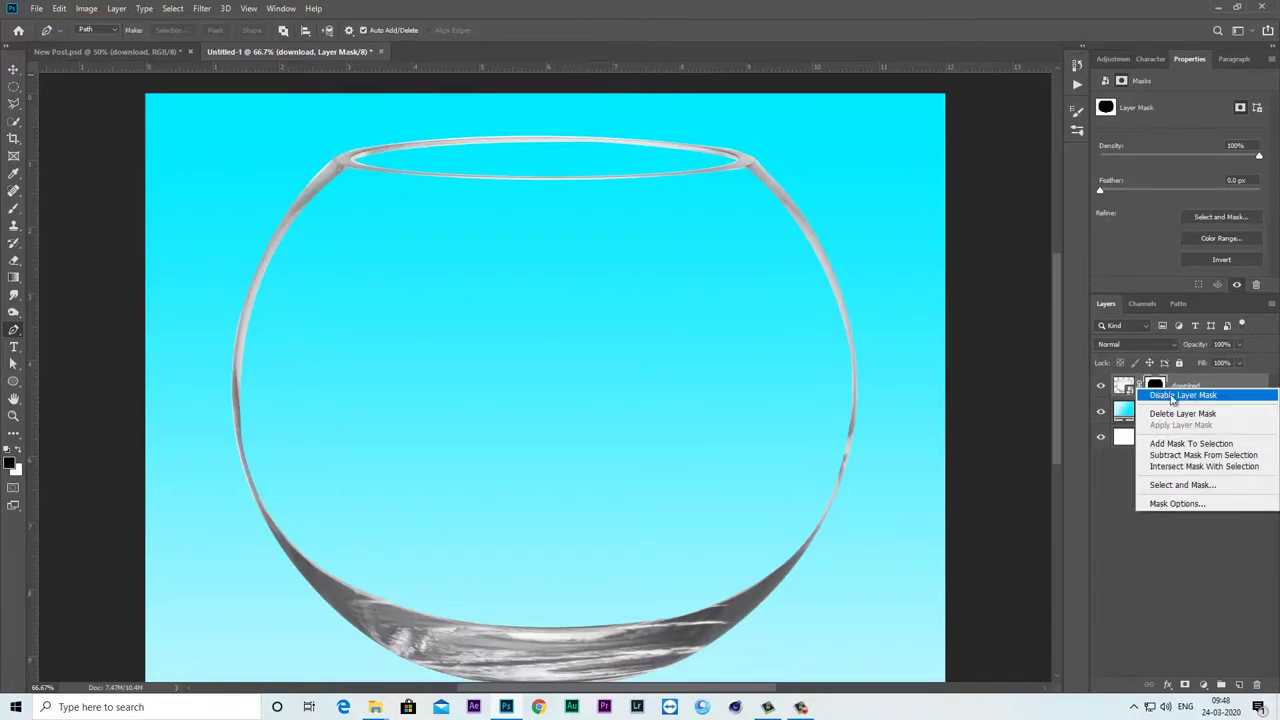
{"action": "key", "text": "Escape"}
{"action": "key", "text": "ctrl+minus"}
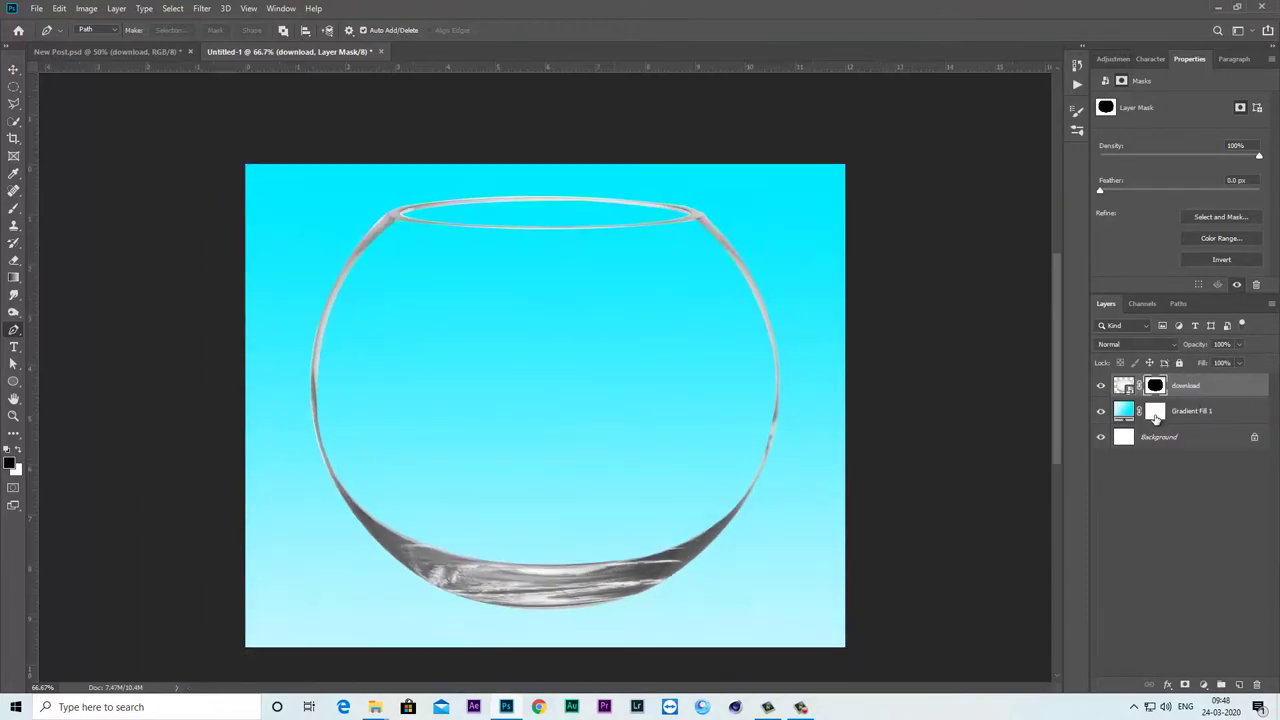
- Convert the bowl layer to a smart object, then rasterize it into a plain pixel layer
{"action": "right_click", "coordinate": [1200, 386]}
{"action": "left_click", "coordinate": [1106, 274]}
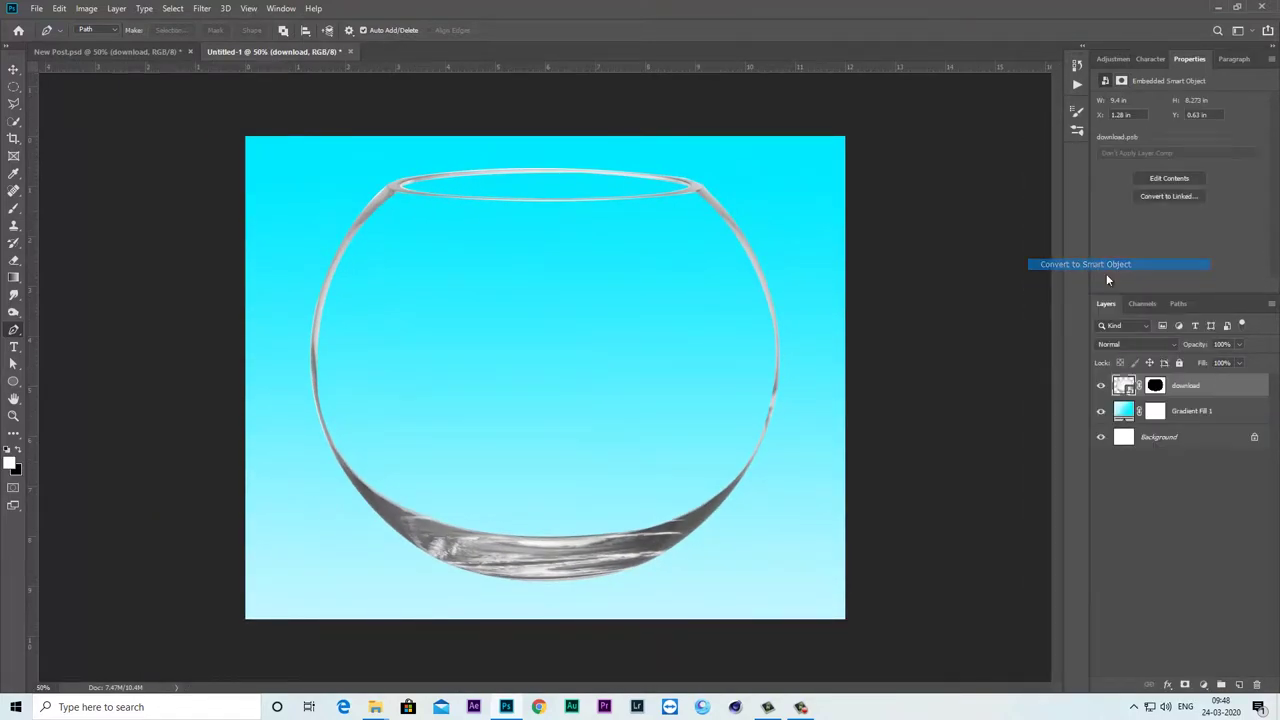
{"action": "left_click", "coordinate": [1101, 386]}
{"action": "left_click", "coordinate": [1101, 386]}
{"action": "right_click", "coordinate": [1180, 392]}
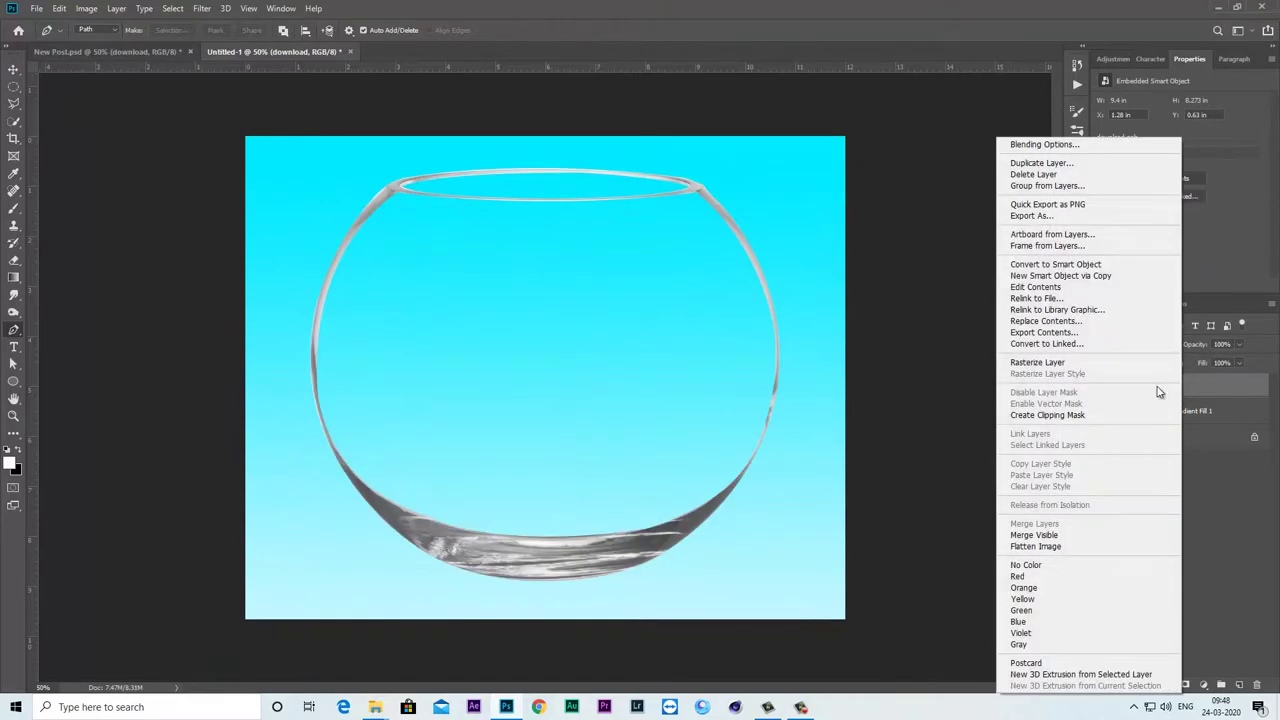
{"action": "left_click", "coordinate": [1095, 364]}
{"action": "left_click", "coordinate": [1100, 387]}
{"action": "left_click", "coordinate": [1100, 387]}
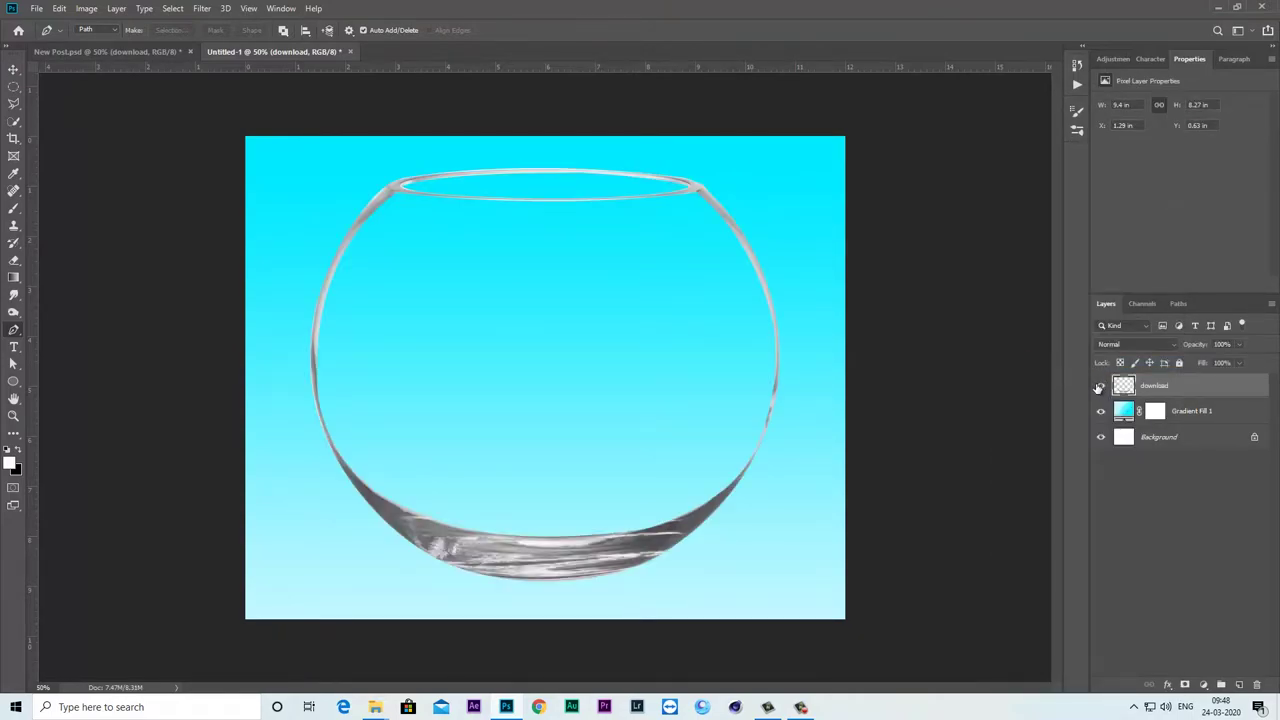
{"action": "left_click", "coordinate": [12, 70]}
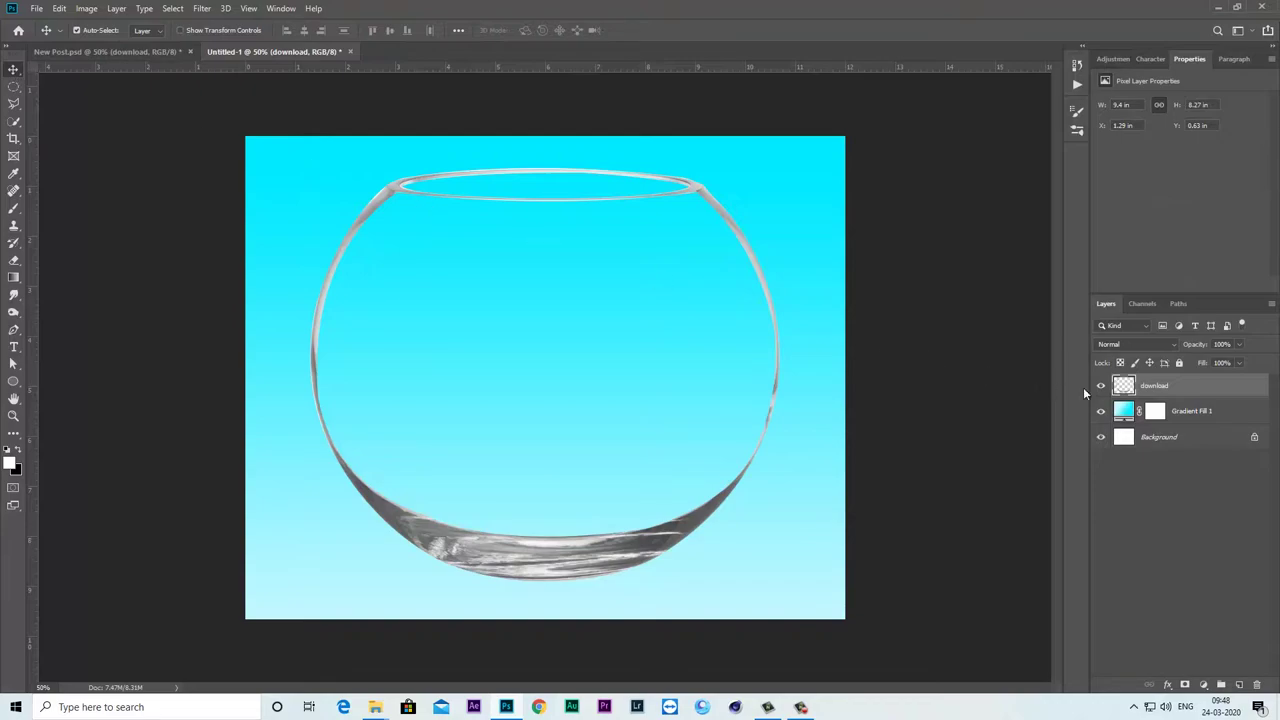
- Add a Shadow layer below the bowl and rename the bowl layer to Fish Pot
{"action": "left_click", "coordinate": [1239, 685]}
{"action": "double_click", "coordinate": [1148, 386]}
{"action": "type", "text": "Shadow"}
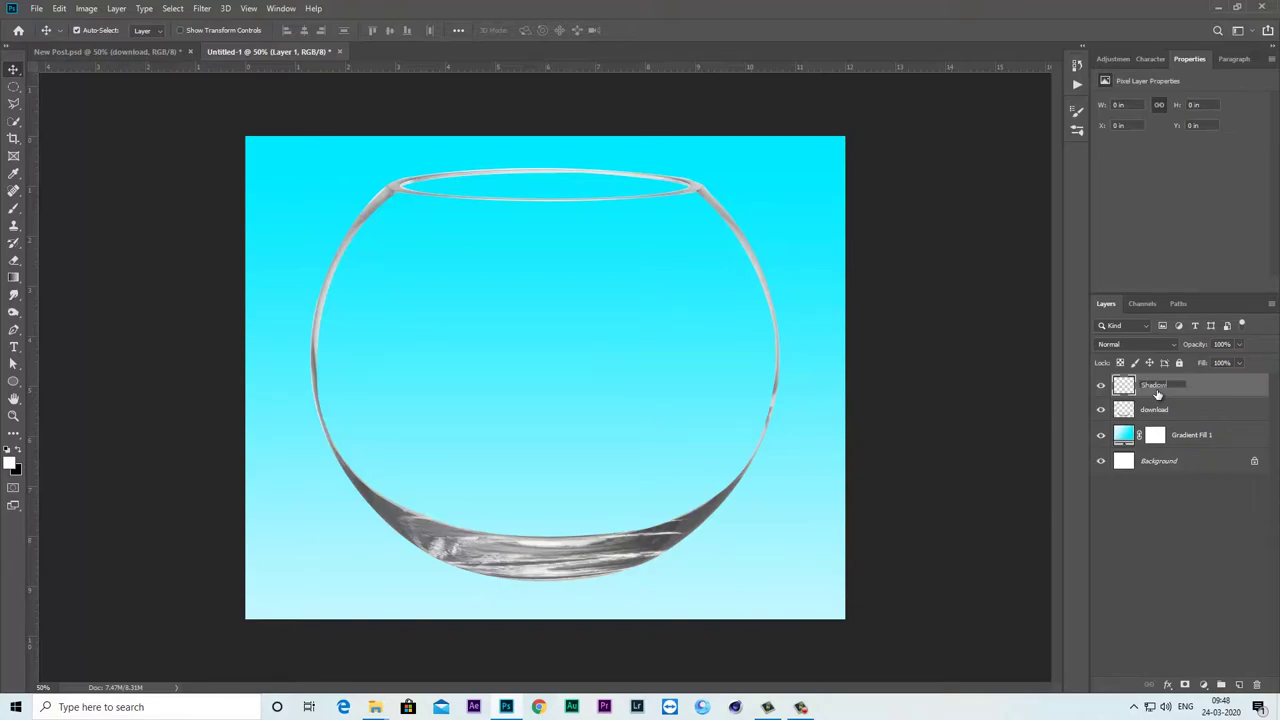
{"action": "key", "text": "Return"}
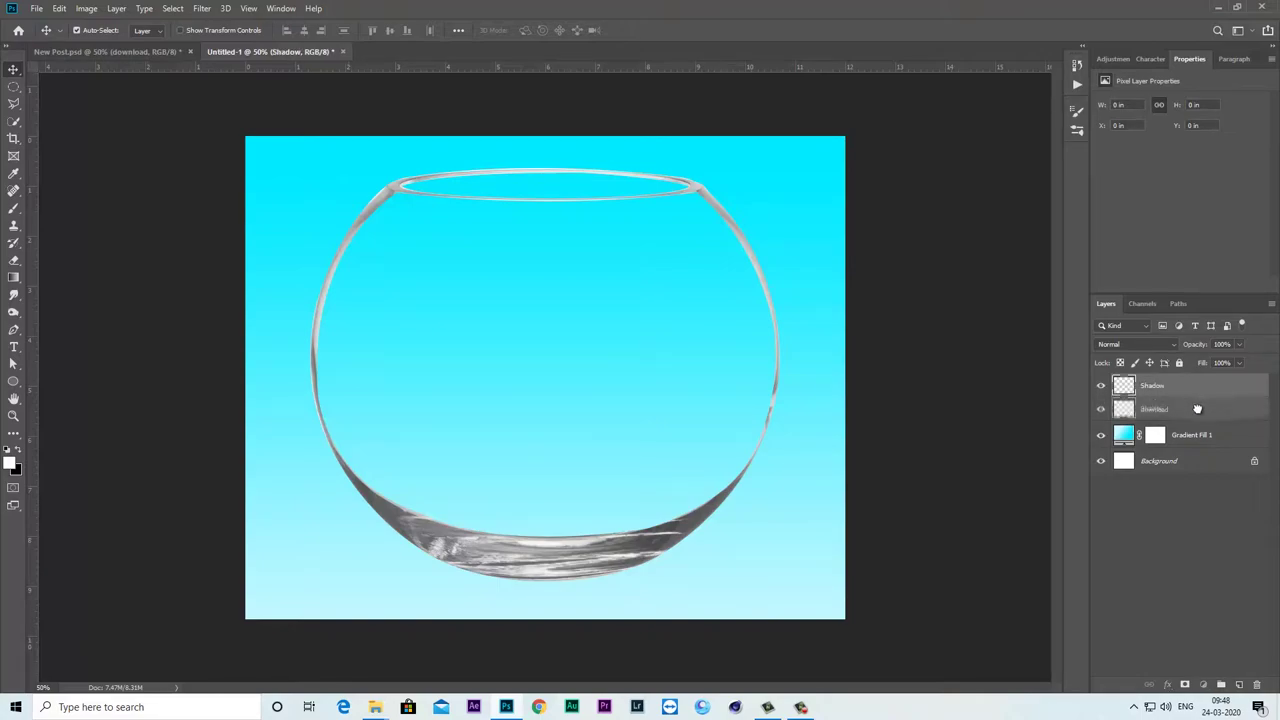
{"action": "left_click_drag", "start_coordinate": [1197, 393], "coordinate": [1210, 418]}
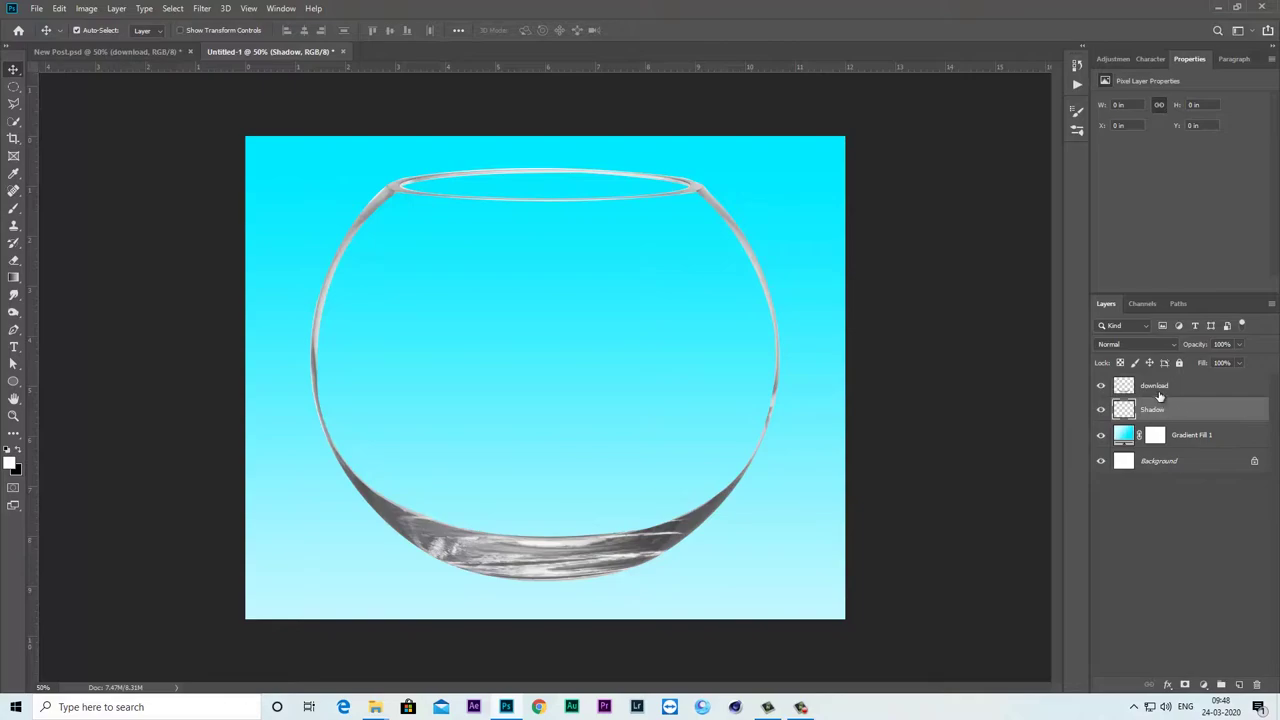
{"action": "double_click", "coordinate": [1156, 388]}
{"action": "type", "text": "Fish b"}
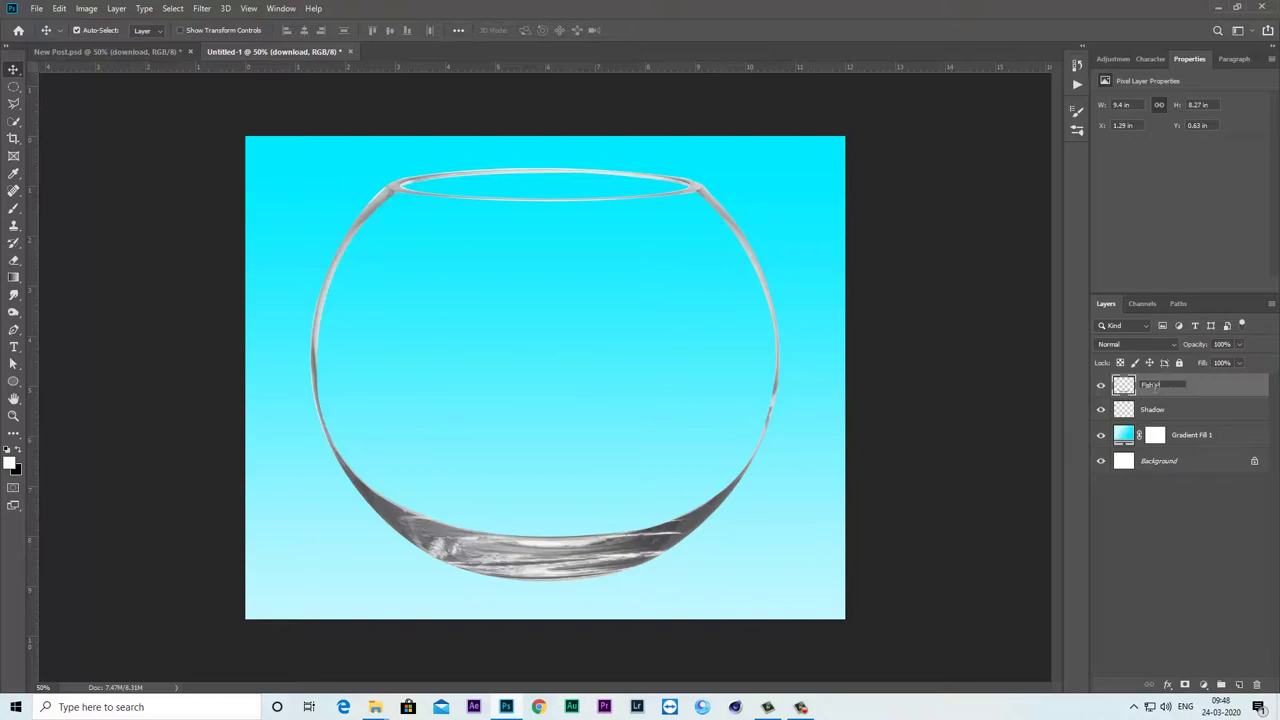
{"action": "type", "text": "ot"}
{"action": "key", "text": "Return"}
- Paint a 100% opacity dark dab under the bowl and stretch it wide, flattened to 29%
{"action": "left_click", "coordinate": [1168, 412]}
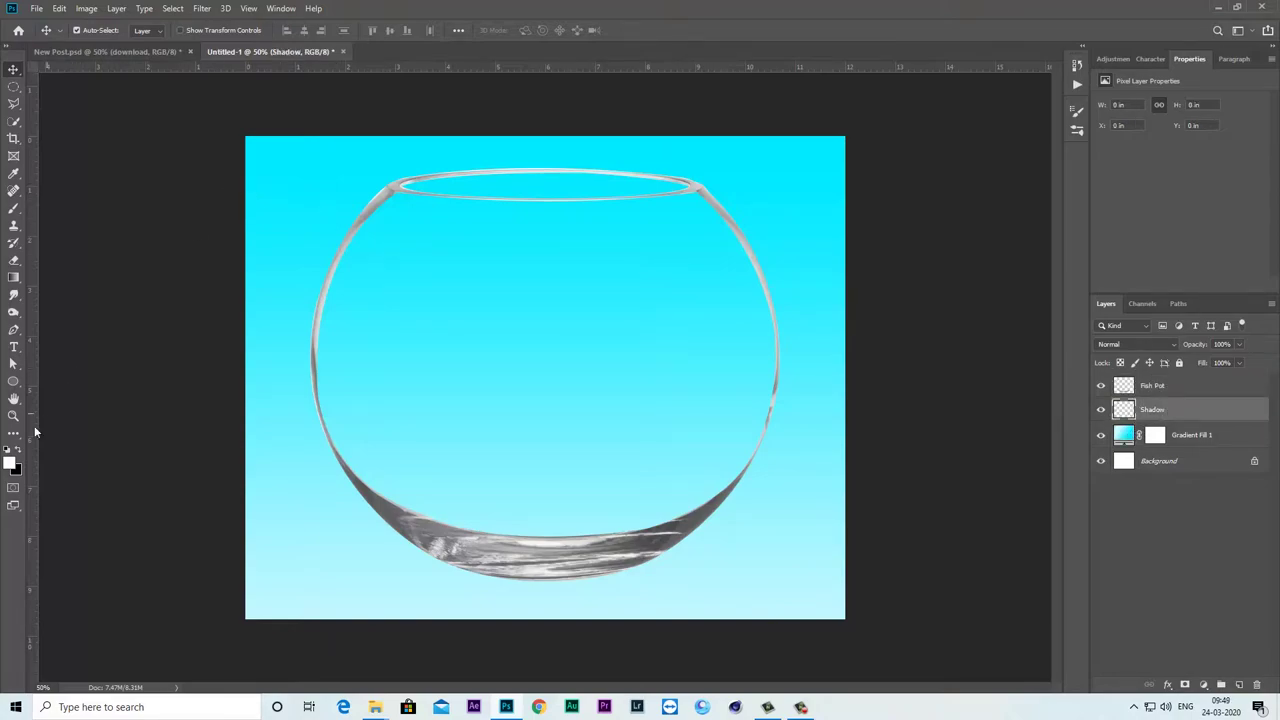
{"action": "left_click", "coordinate": [13, 208]}
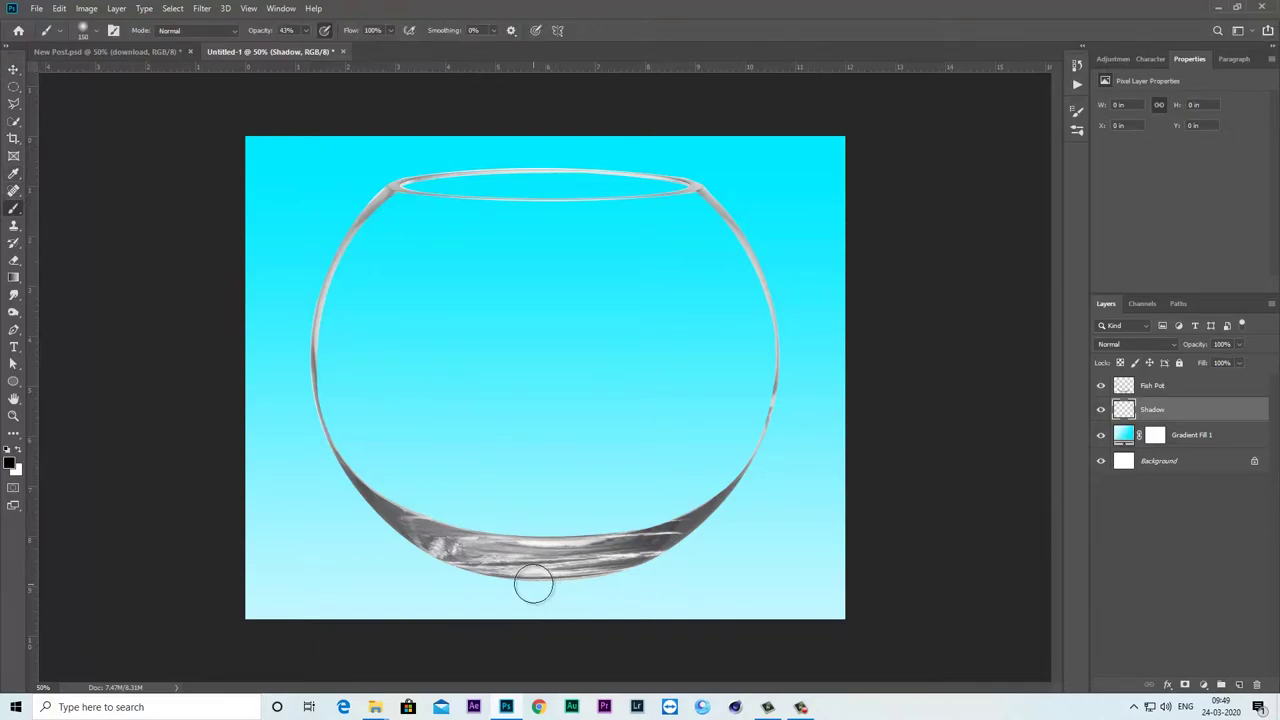
{"action": "key", "text": "0"}
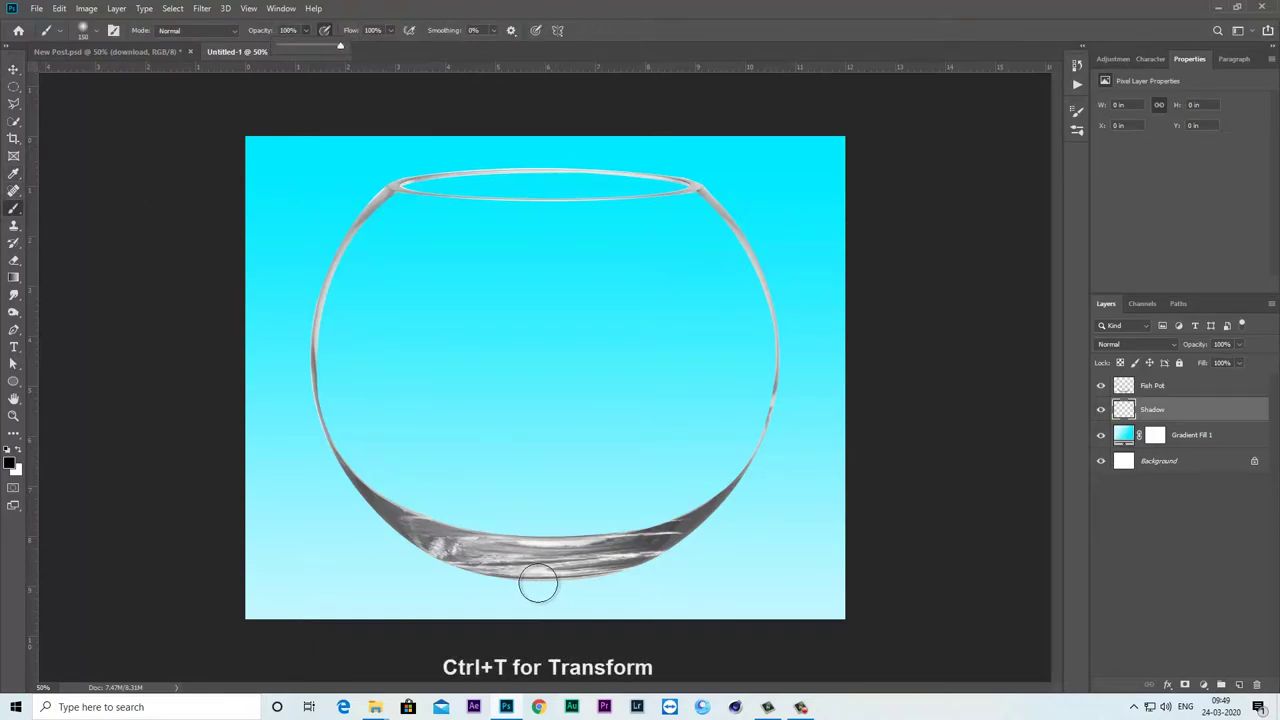
{"action": "left_click", "coordinate": [538, 584]}
{"action": "key", "text": "ctrl+t"}
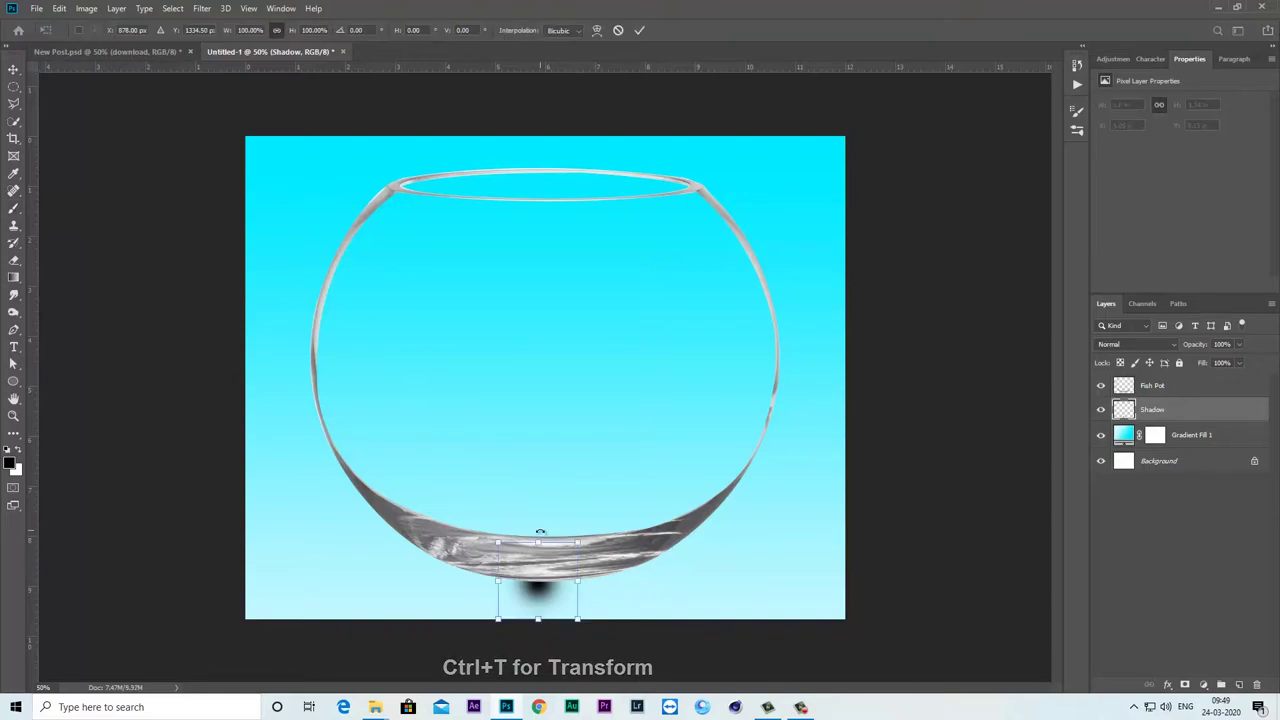
{"action": "mouse_move", "coordinate": [540, 540]}
{"action": "left_mouse_down"}
{"action": "mouse_move", "coordinate": [541, 570]}
{"action": "mouse_move", "coordinate": [838, 580]}
{"action": "left_mouse_up"}
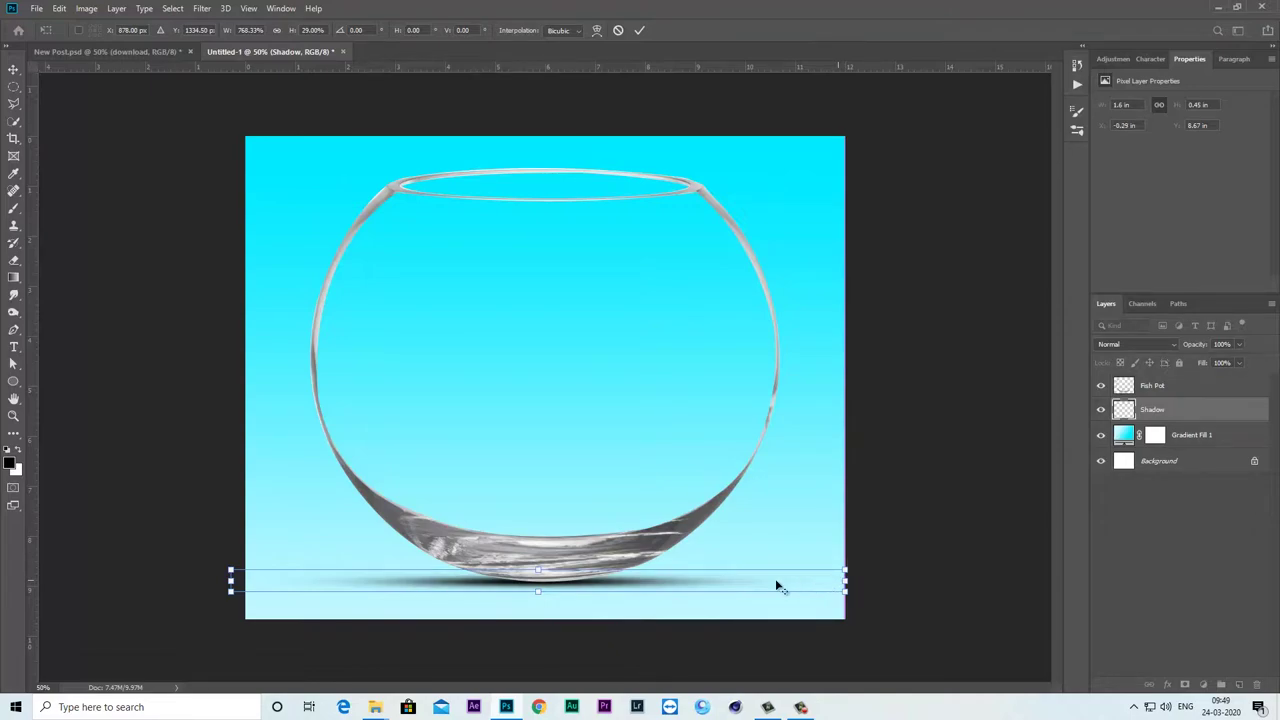
{"action": "left_click_drag", "start_coordinate": [613, 583], "coordinate": [616, 585]}
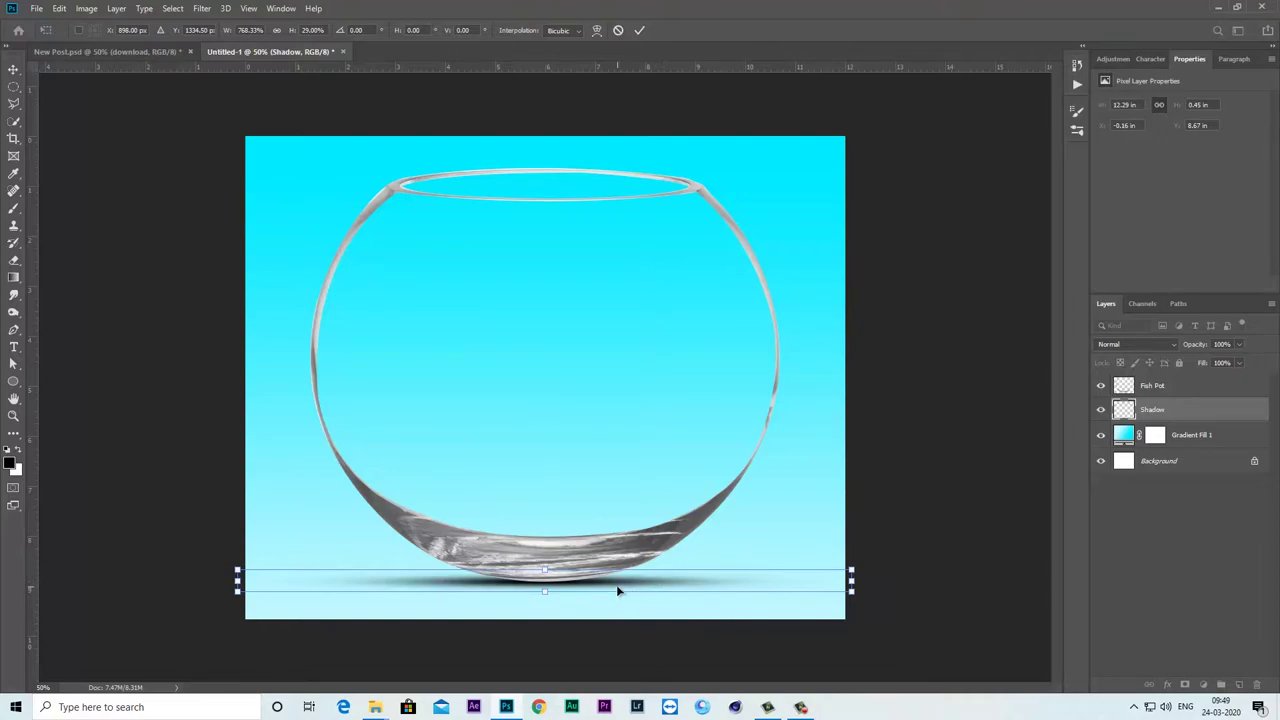
{"action": "key", "text": "b"}
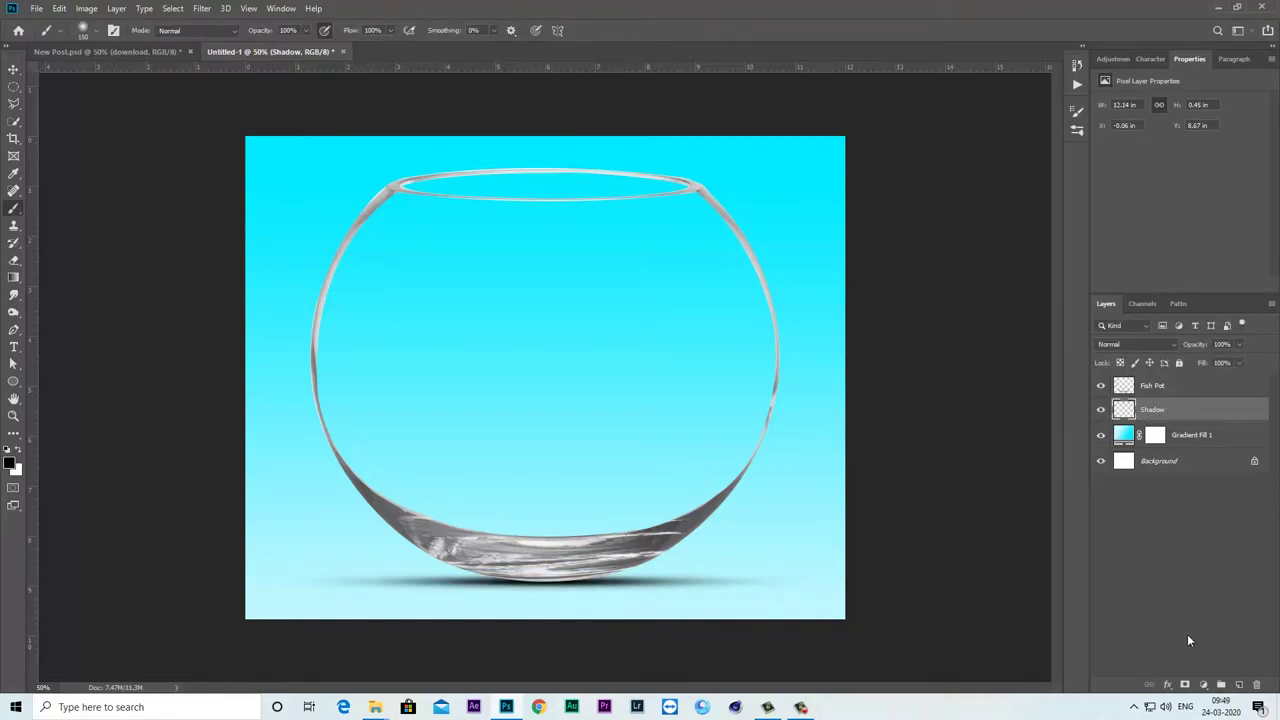
- Add a mask to Shadow and fade both ends with a 39% opacity, 56% flow brush
{"action": "left_click", "coordinate": [1185, 685]}
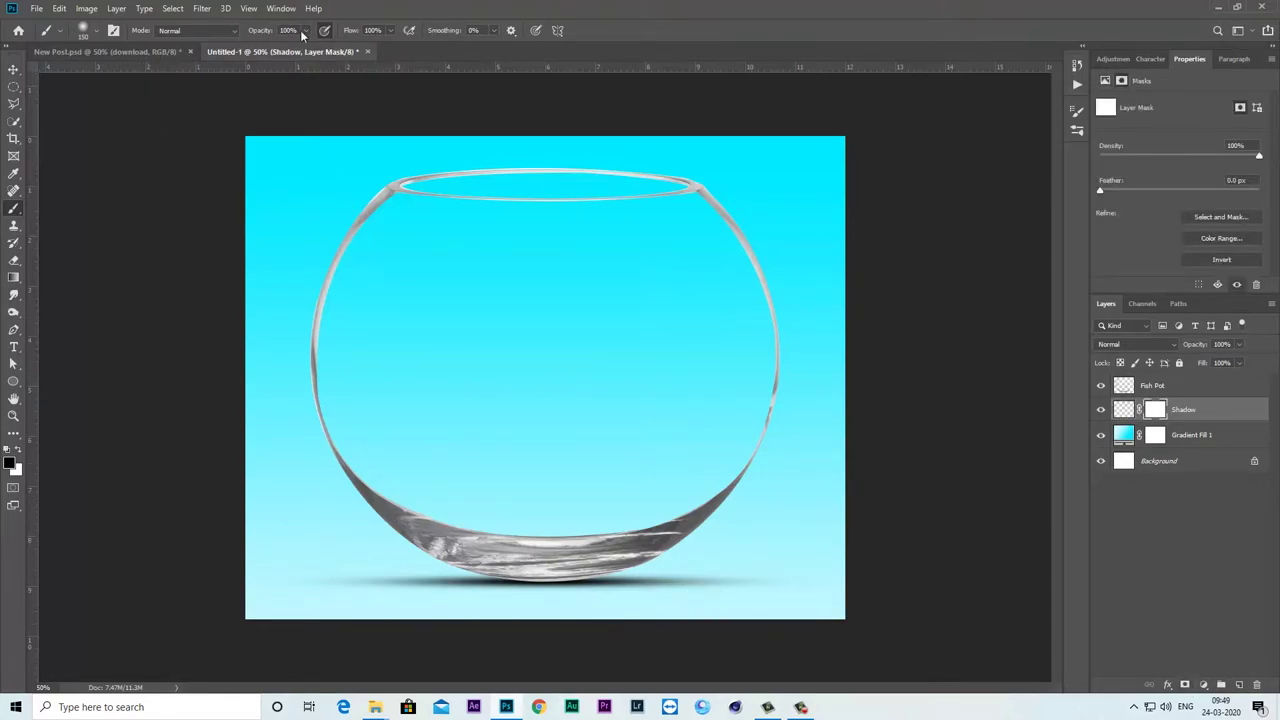
{"action": "left_click_drag", "start_coordinate": [305, 35], "coordinate": [268, 50]}
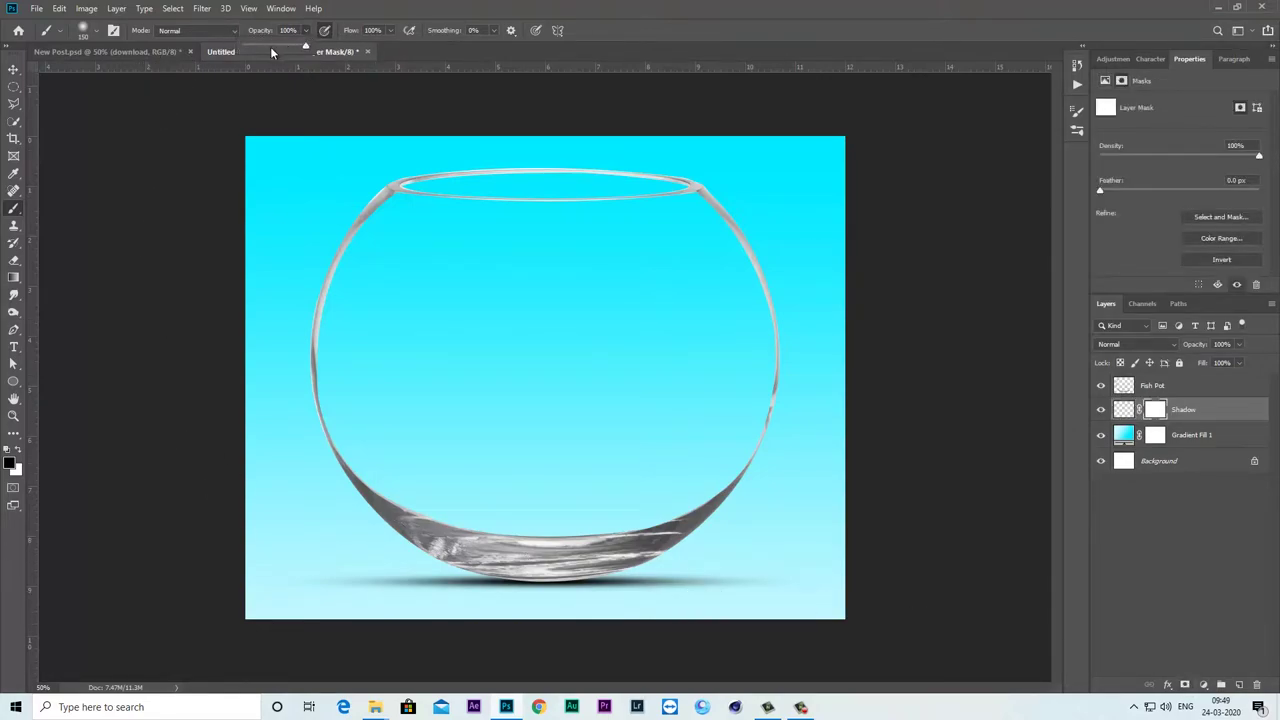
{"action": "left_click", "coordinate": [390, 30]}
{"action": "left_click_drag", "start_coordinate": [397, 46], "coordinate": [363, 46]}
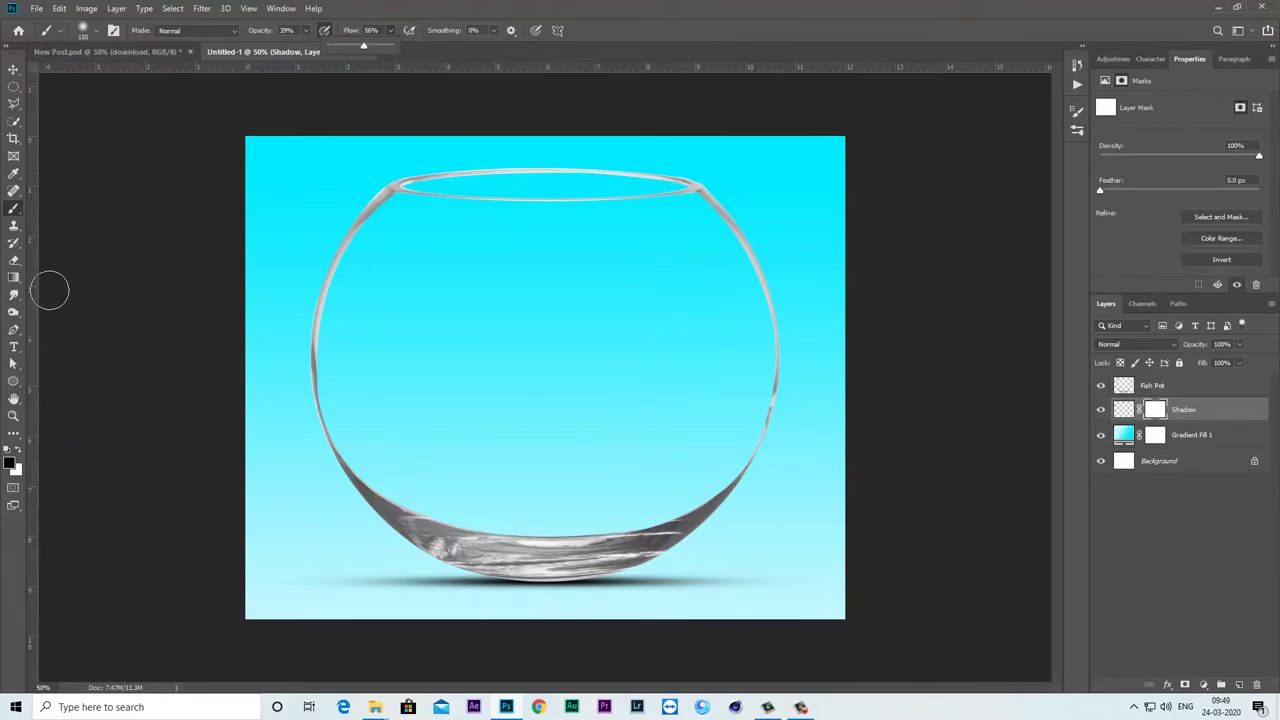
{"action": "left_click_drag", "start_coordinate": [730, 583], "coordinate": [834, 591]}
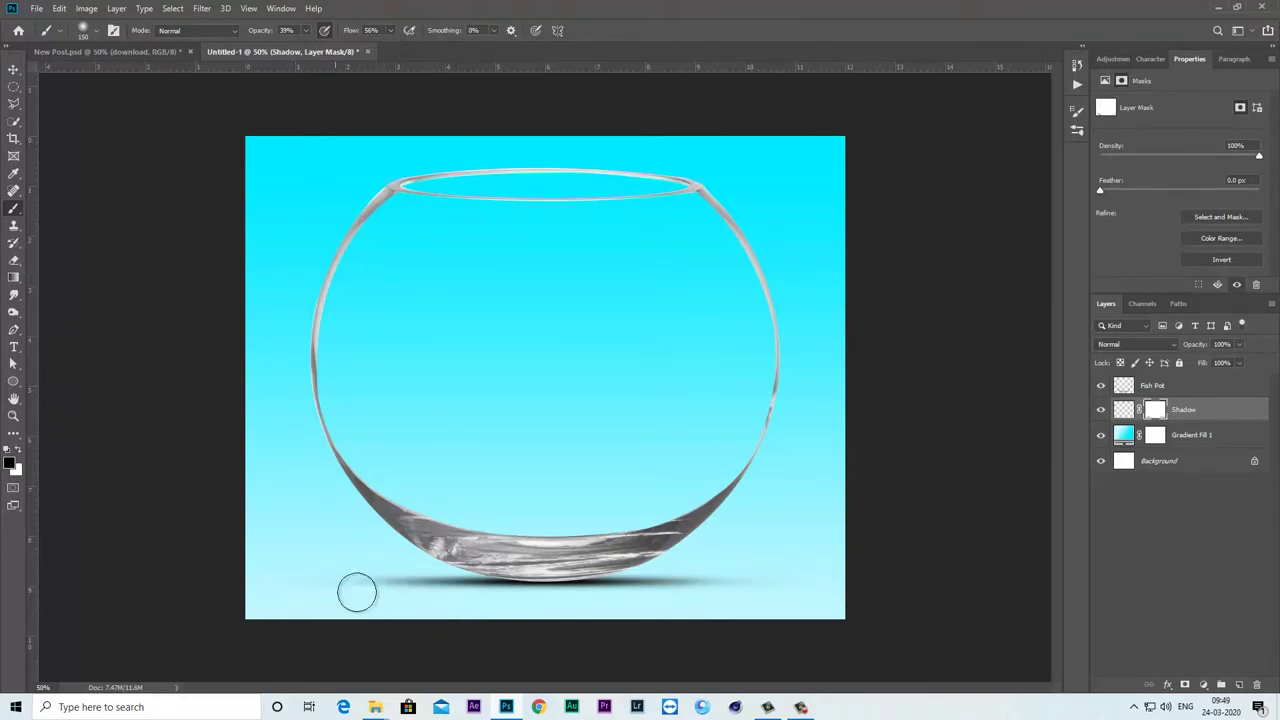
{"action": "left_click_drag", "start_coordinate": [354, 591], "coordinate": [360, 591]}
- Lower the Shadow layer's opacity to 79% and compare it on and off
{"action": "left_click", "coordinate": [1238, 346]}
{"action": "left_click_drag", "start_coordinate": [1230, 366], "coordinate": [1228, 366]}
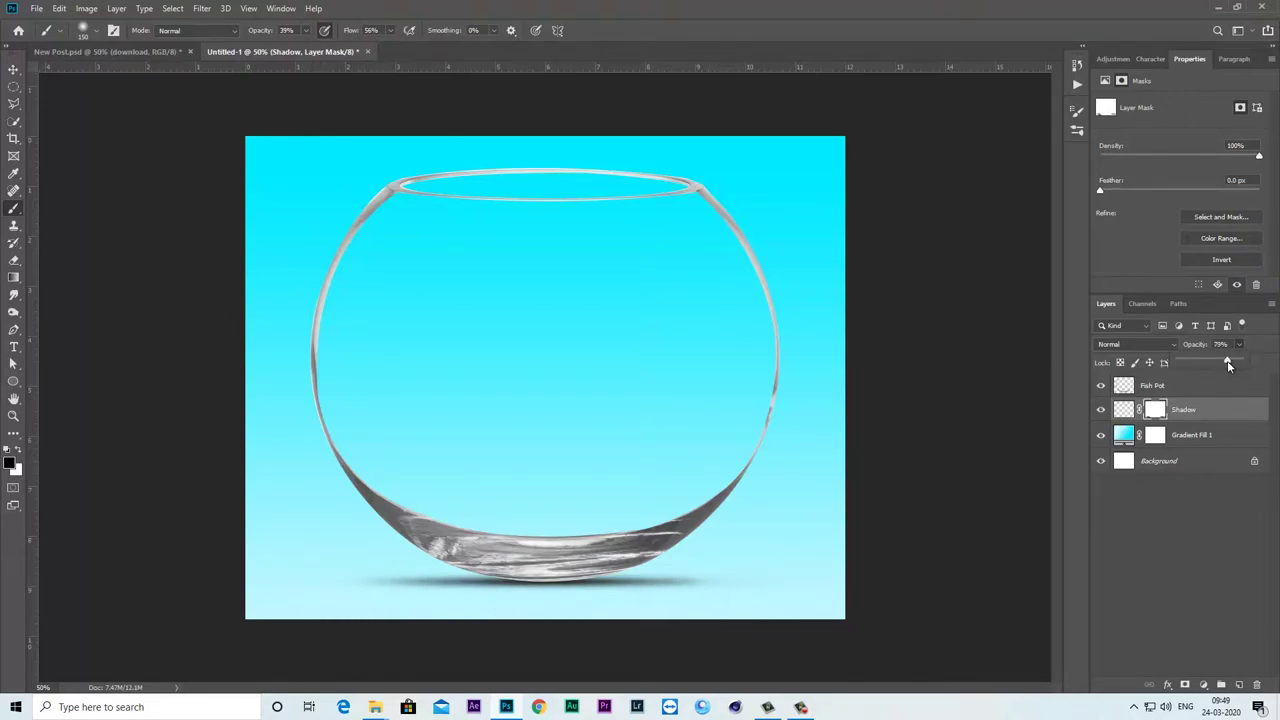
{"action": "left_click", "coordinate": [414, 590]}
{"action": "left_click", "coordinate": [1101, 410]}
{"action": "left_click", "coordinate": [1101, 410]}
{"action": "left_click", "coordinate": [1124, 410]}
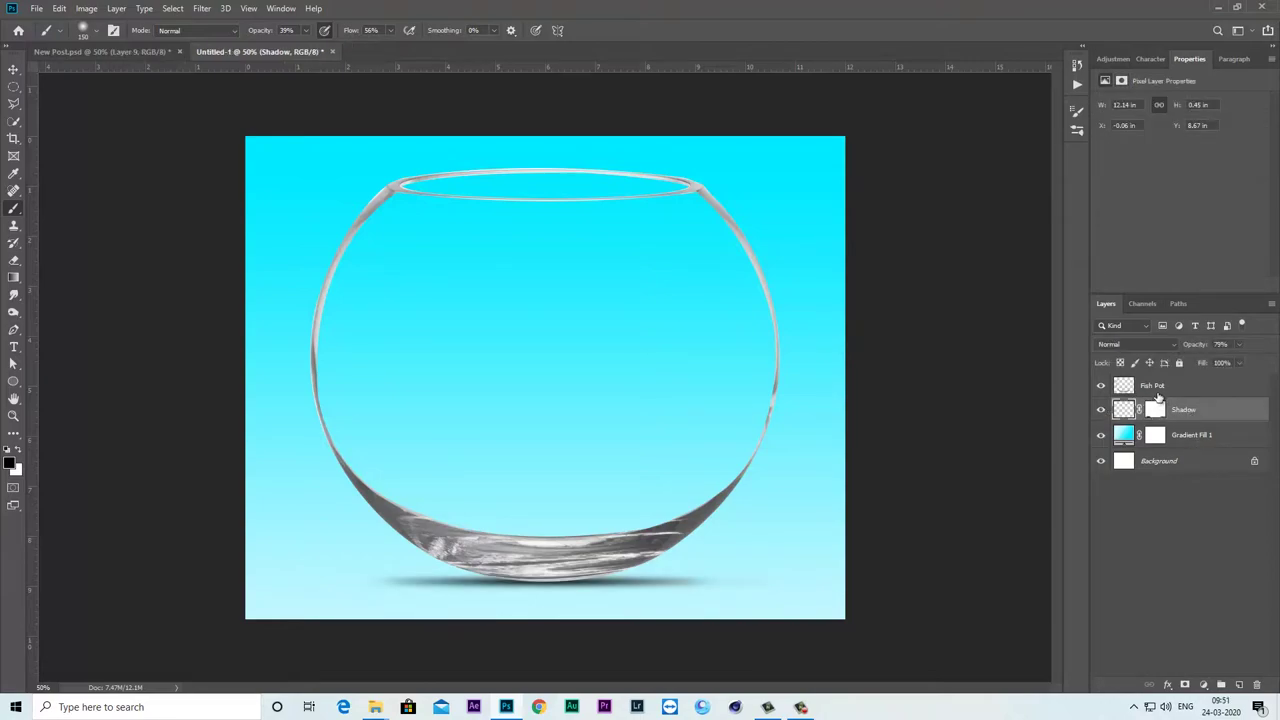
- Add a Curves adjustment clipped to Fish Pot and bend the curve down to darken the glass
{"action": "left_click", "coordinate": [1159, 390]}
{"action": "left_click", "coordinate": [1100, 385]}
{"action": "left_click", "coordinate": [1100, 386]}
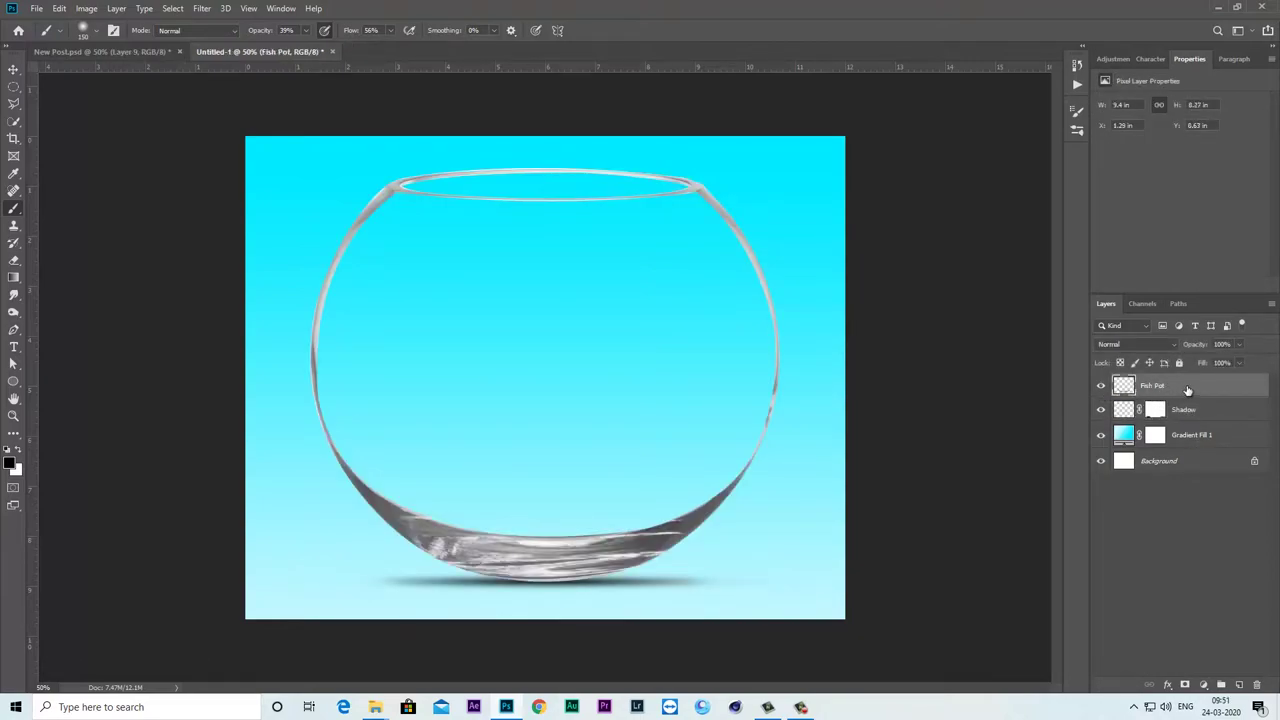
{"action": "left_click", "coordinate": [1205, 686]}
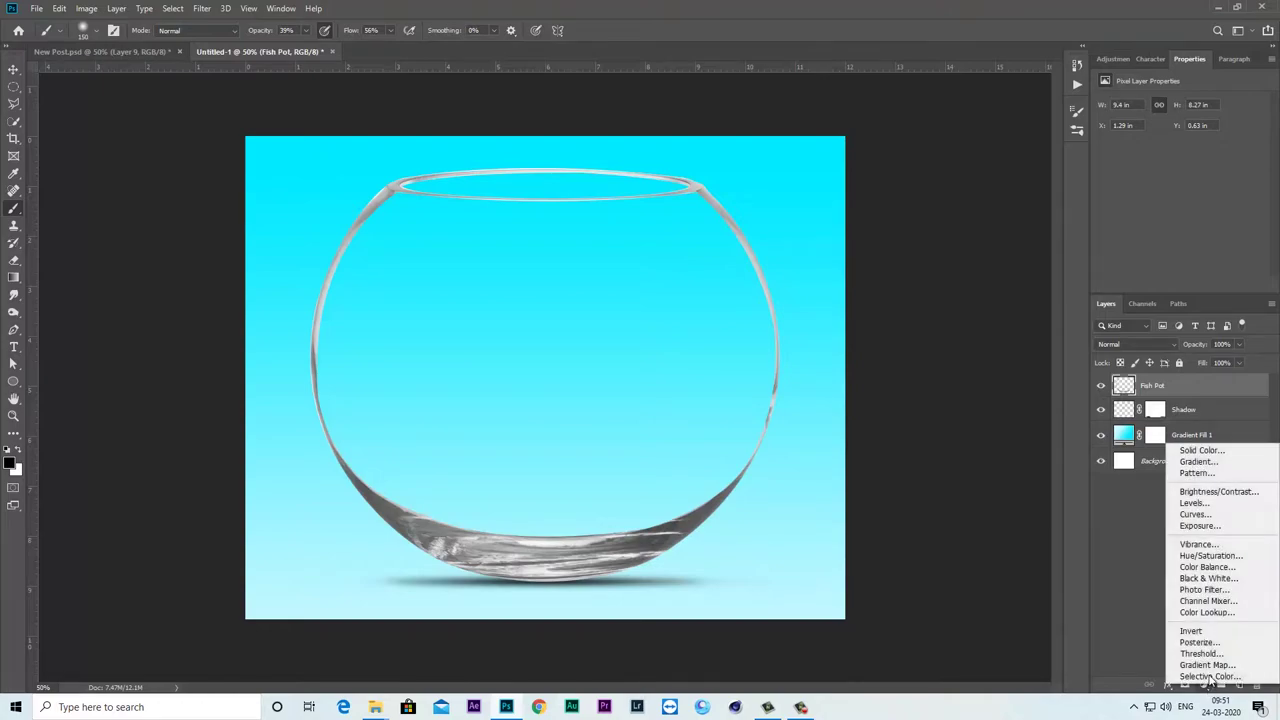
{"action": "left_click", "coordinate": [1203, 514]}
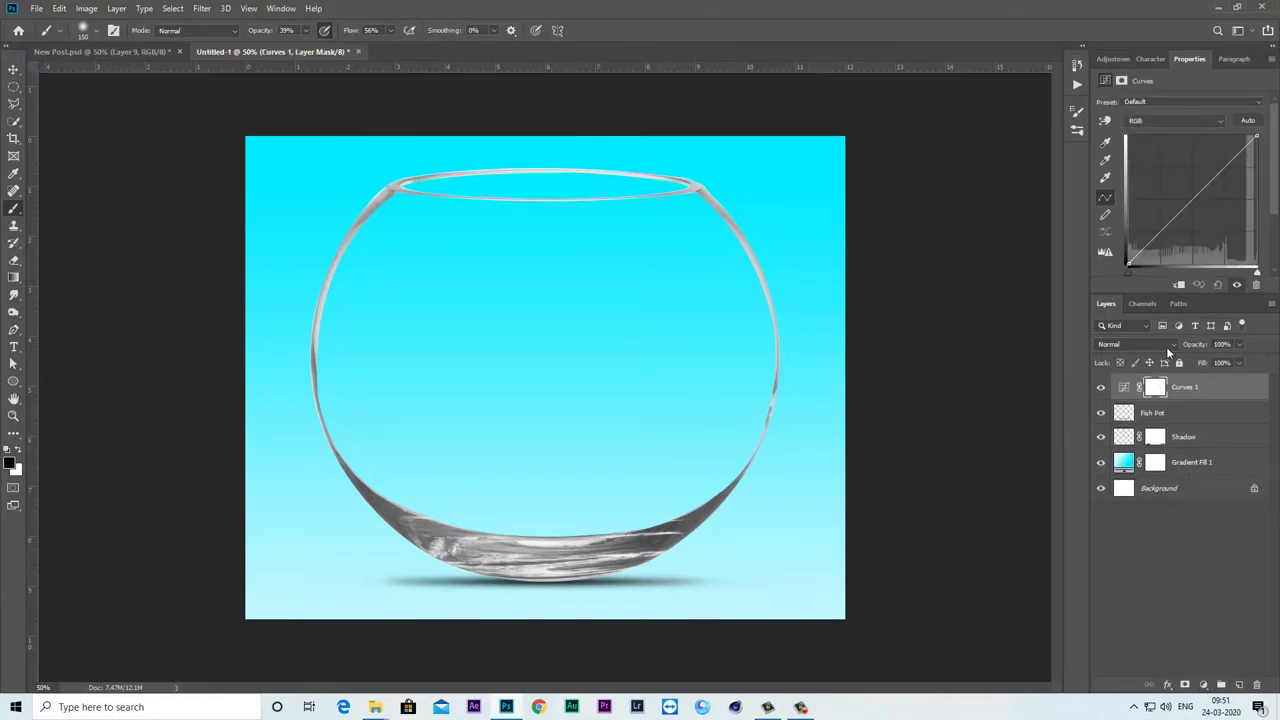
{"action": "key", "text": "ctrl+alt+g"}
{"action": "left_click_drag", "start_coordinate": [1191, 203], "coordinate": [1210, 212]}
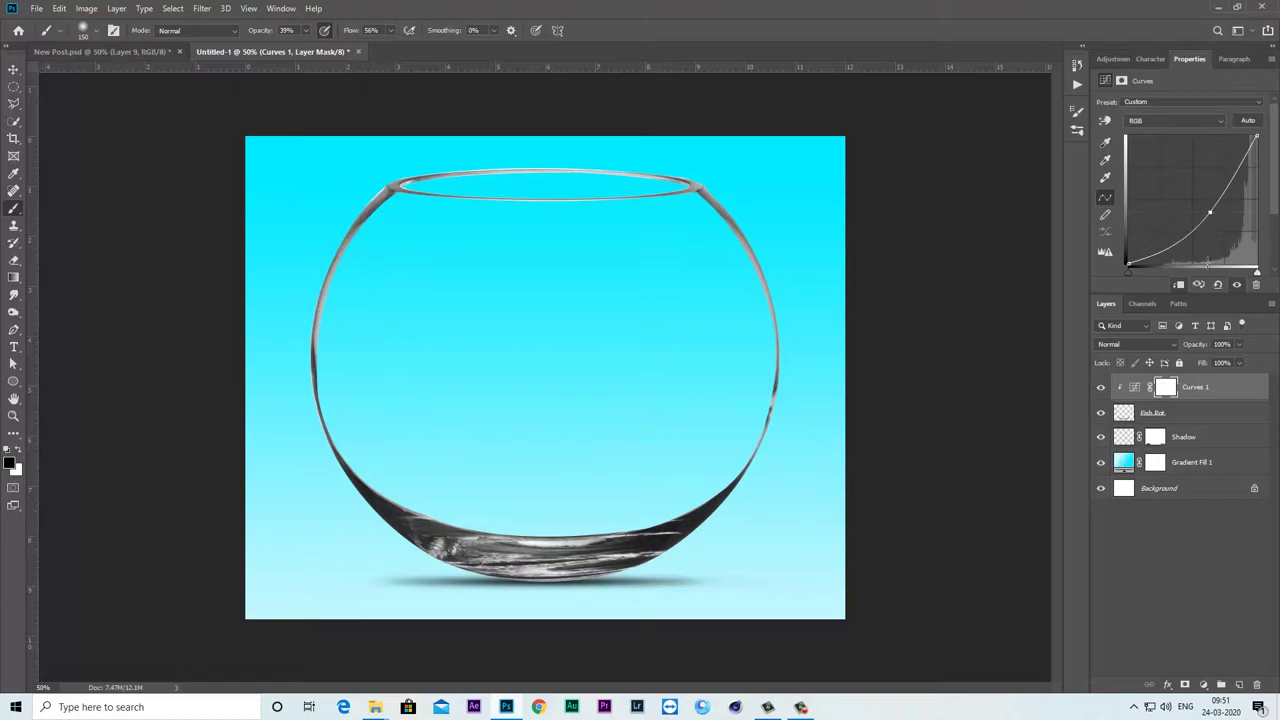
- Lower the Fish Pot layer's opacity to about 86%
{"action": "left_click", "coordinate": [1183, 414]}
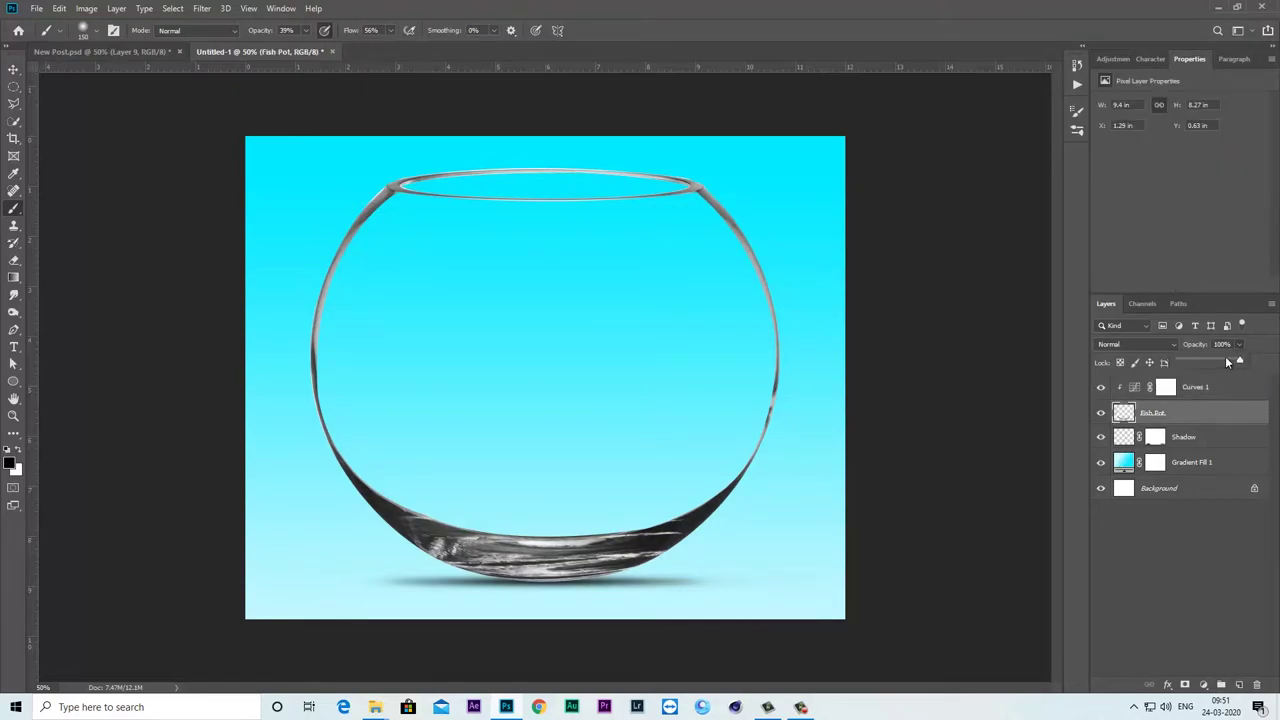
{"action": "left_click", "coordinate": [1226, 362]}
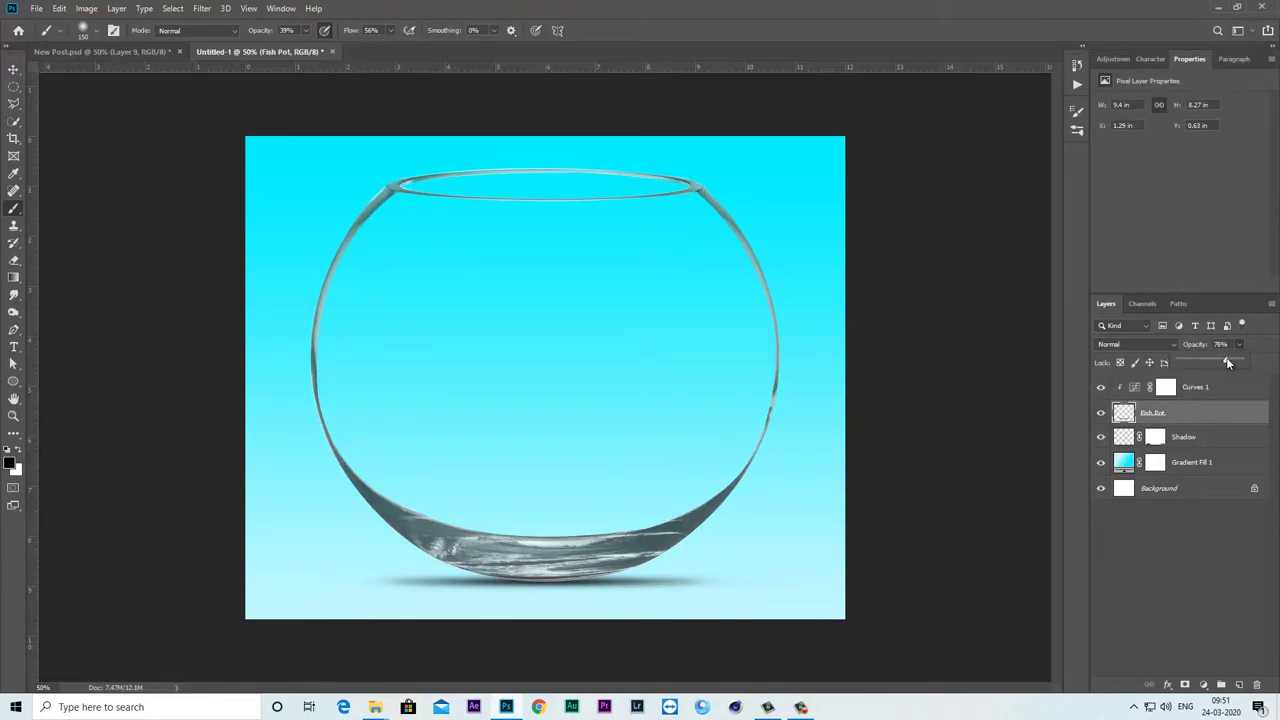
{"action": "left_click_drag", "start_coordinate": [1228, 362], "coordinate": [1232, 362]}
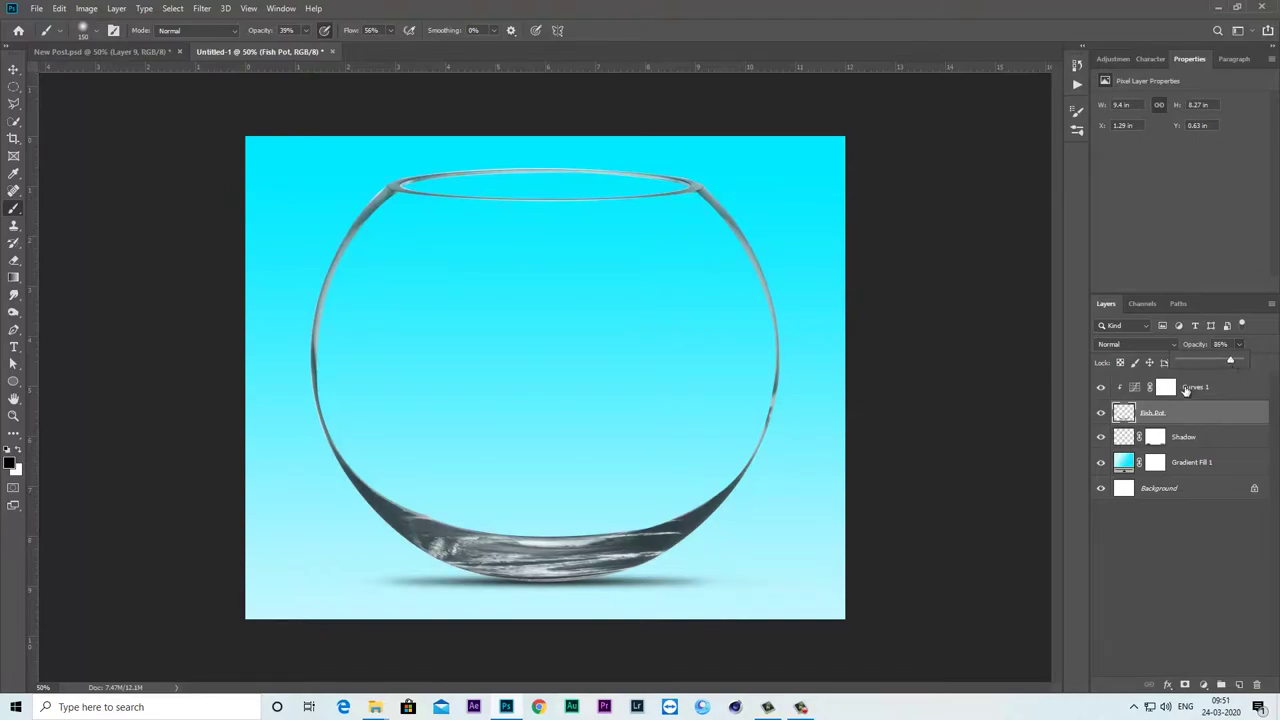
{"action": "left_click", "coordinate": [1136, 388]}
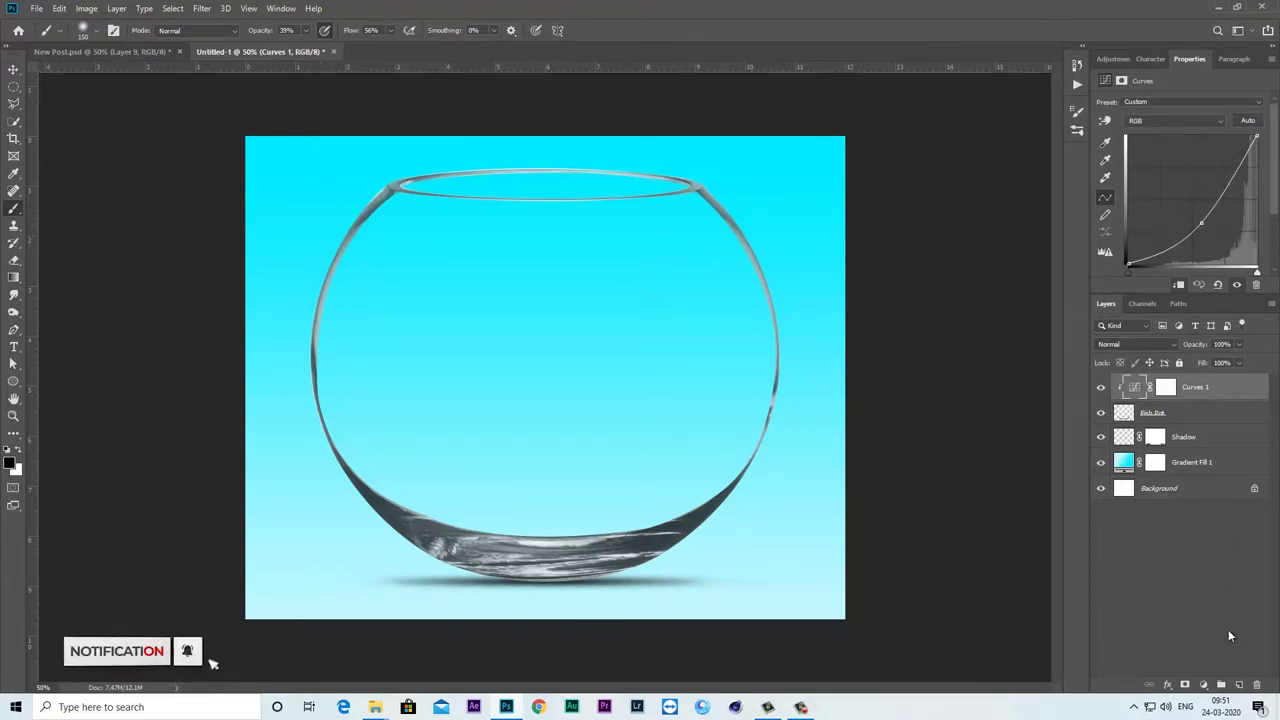
- Add a new Layer 1 clipped to the bowl layers and paint dark shading on the bowl's base
{"action": "left_click", "coordinate": [1239, 685]}
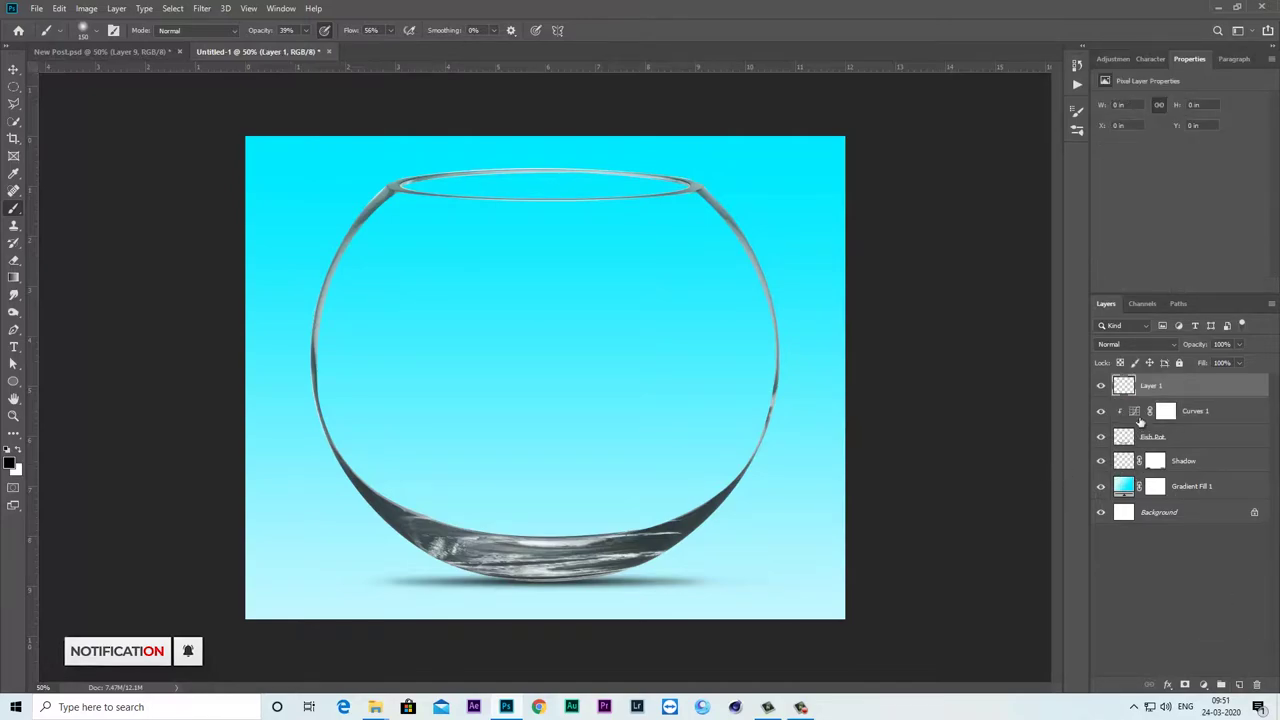
{"action": "right_click", "coordinate": [1176, 384]}
{"action": "left_click", "coordinate": [1050, 385]}
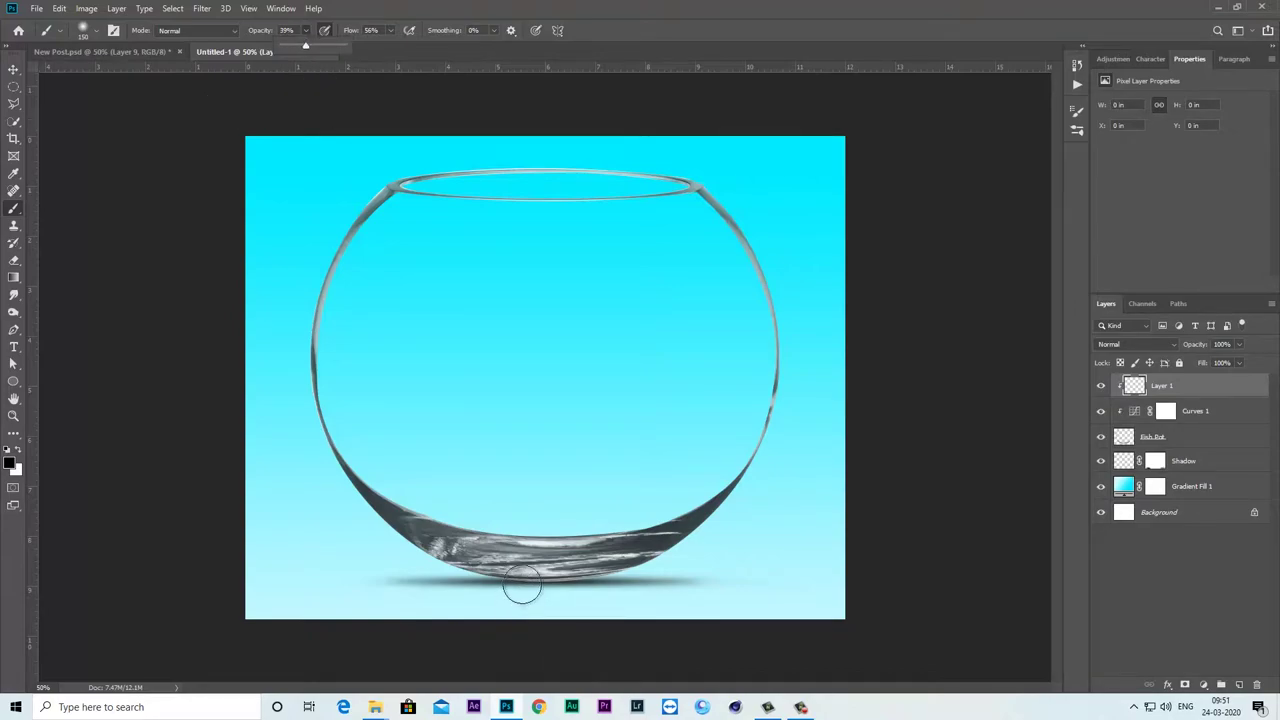
{"action": "mouse_move", "coordinate": [520, 586]}
{"action": "left_mouse_down"}
{"action": "mouse_move", "coordinate": [651, 586]}
{"action": "mouse_move", "coordinate": [443, 591]}
{"action": "mouse_move", "coordinate": [505, 590]}
{"action": "mouse_move", "coordinate": [427, 569]}
{"action": "mouse_move", "coordinate": [583, 598]}
{"action": "mouse_move", "coordinate": [700, 537]}
{"action": "left_mouse_up"}
{"action": "mouse_move", "coordinate": [571, 596]}
{"action": "left_mouse_down"}
{"action": "mouse_move", "coordinate": [440, 573]}
{"action": "mouse_move", "coordinate": [309, 451]}
{"action": "mouse_move", "coordinate": [289, 277]}
{"action": "mouse_move", "coordinate": [303, 289]}
{"action": "mouse_move", "coordinate": [352, 200]}
{"action": "mouse_move", "coordinate": [409, 153]}
{"action": "mouse_move", "coordinate": [566, 149]}
{"action": "mouse_move", "coordinate": [709, 171]}
{"action": "mouse_move", "coordinate": [771, 251]}
{"action": "mouse_move", "coordinate": [794, 337]}
{"action": "mouse_move", "coordinate": [789, 423]}
{"action": "mouse_move", "coordinate": [746, 503]}
{"action": "mouse_move", "coordinate": [630, 580]}
{"action": "left_mouse_up"}
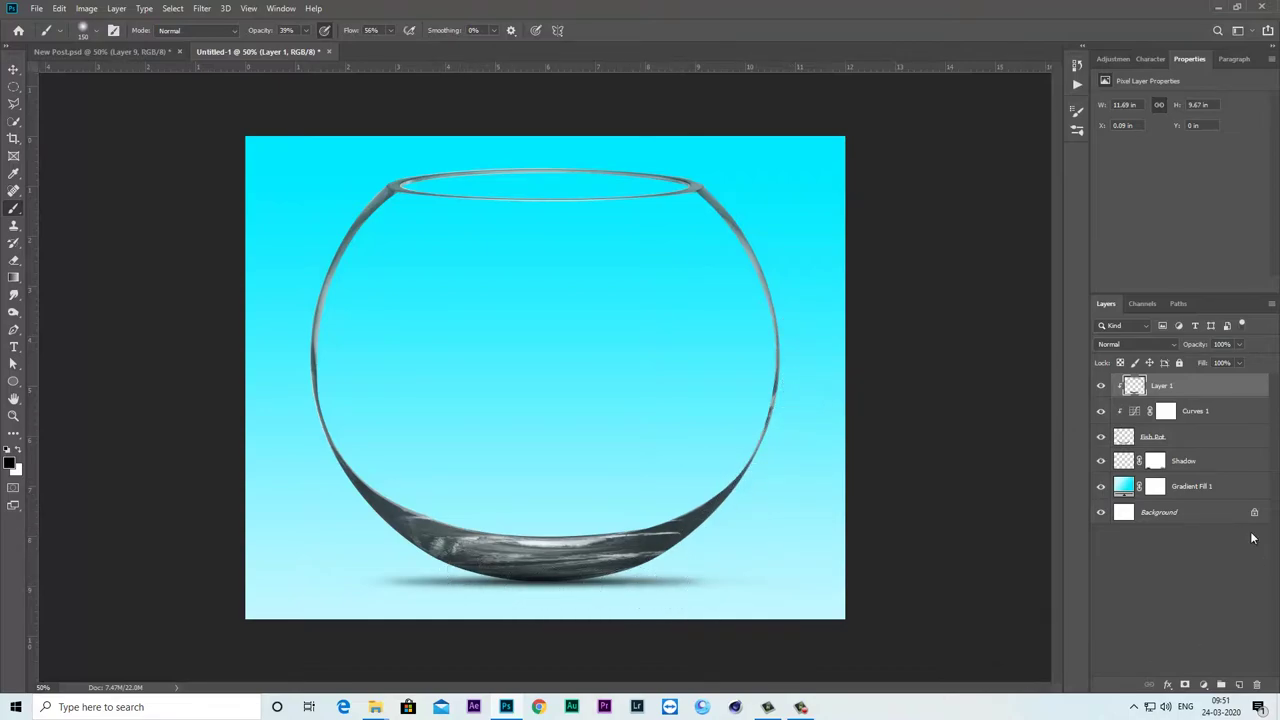
- Compare the shading, then select Layer 1, Curves 1, Fish Pot and Shadow together
{"action": "left_click", "coordinate": [1100, 388]}
{"action": "left_click", "coordinate": [1100, 388]}
{"action": "key", "text": "v"}
{"action": "left_click", "coordinate": [1101, 386]}
{"action": "left_click", "coordinate": [1101, 386]}
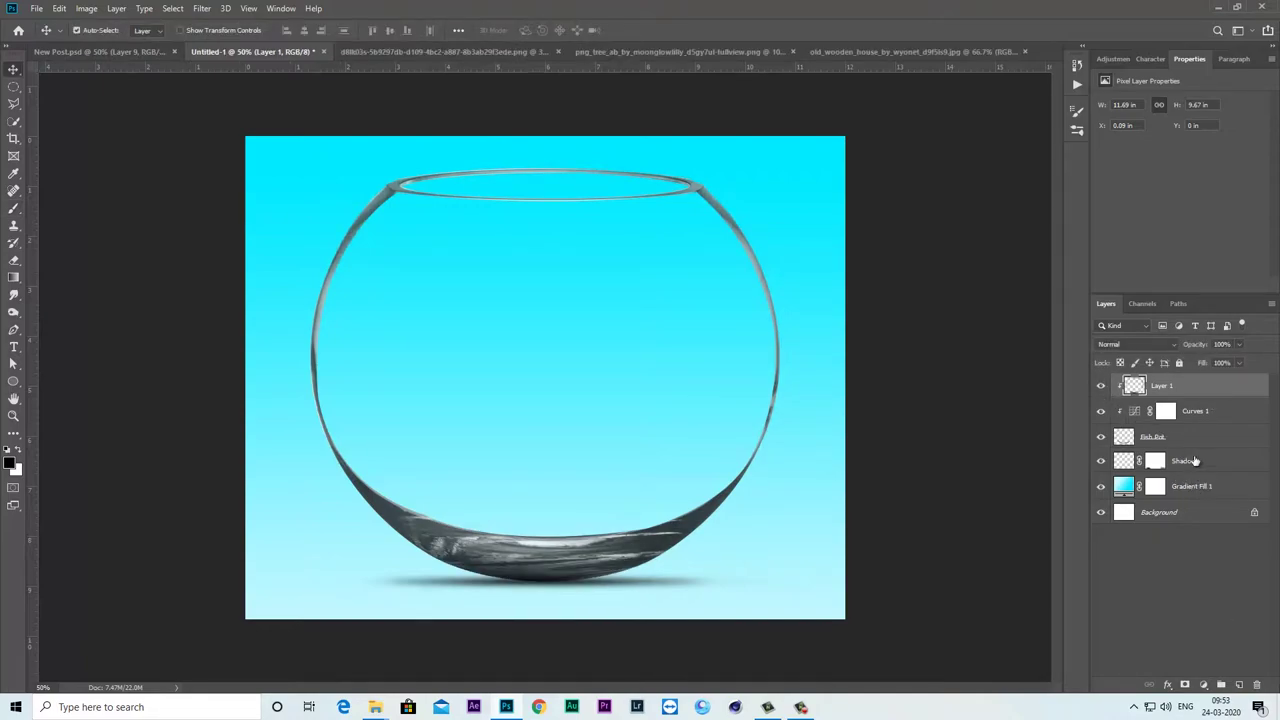
{"action": "left_click", "coordinate": [1200, 414], "text": "shift"}
{"action": "left_click", "coordinate": [1195, 437], "text": "shift"}
{"action": "left_click", "coordinate": [1192, 462], "text": "shift"}
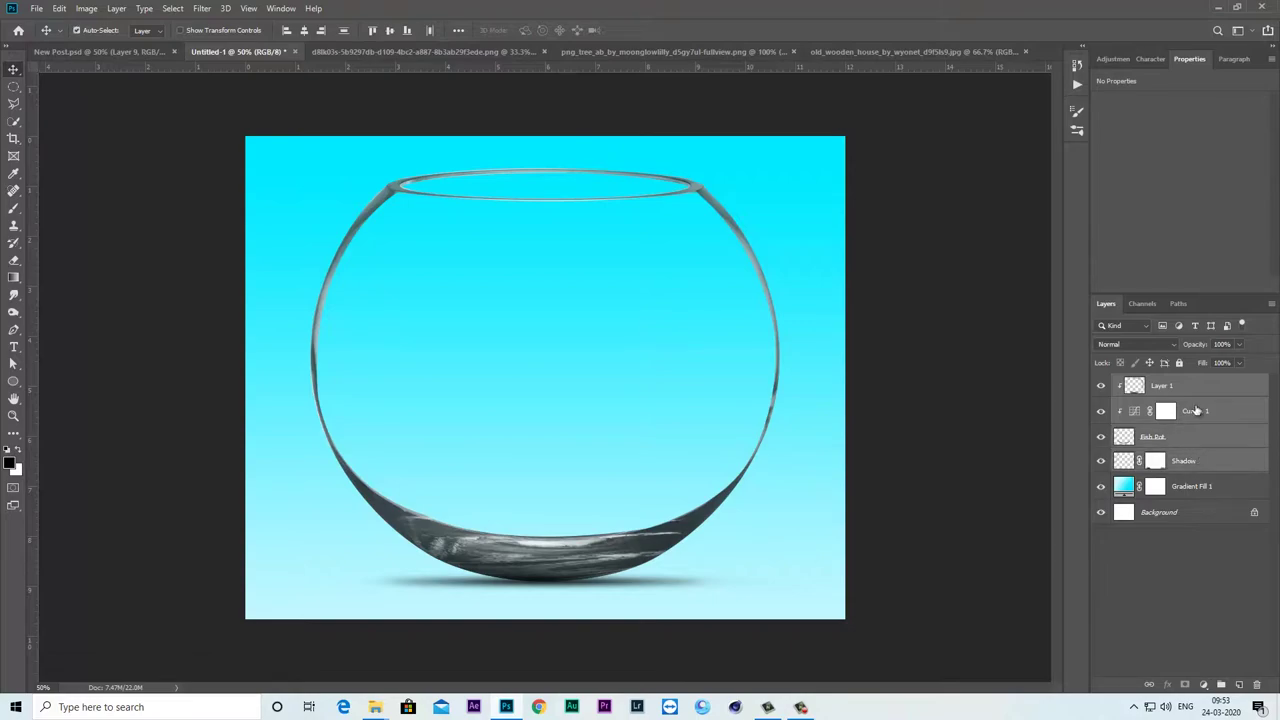
- Scale the bowl, Shadow, Curves 1 and Layer 1 to about 86% and move them slightly lower
{"action": "key", "text": "ctrl+t"}
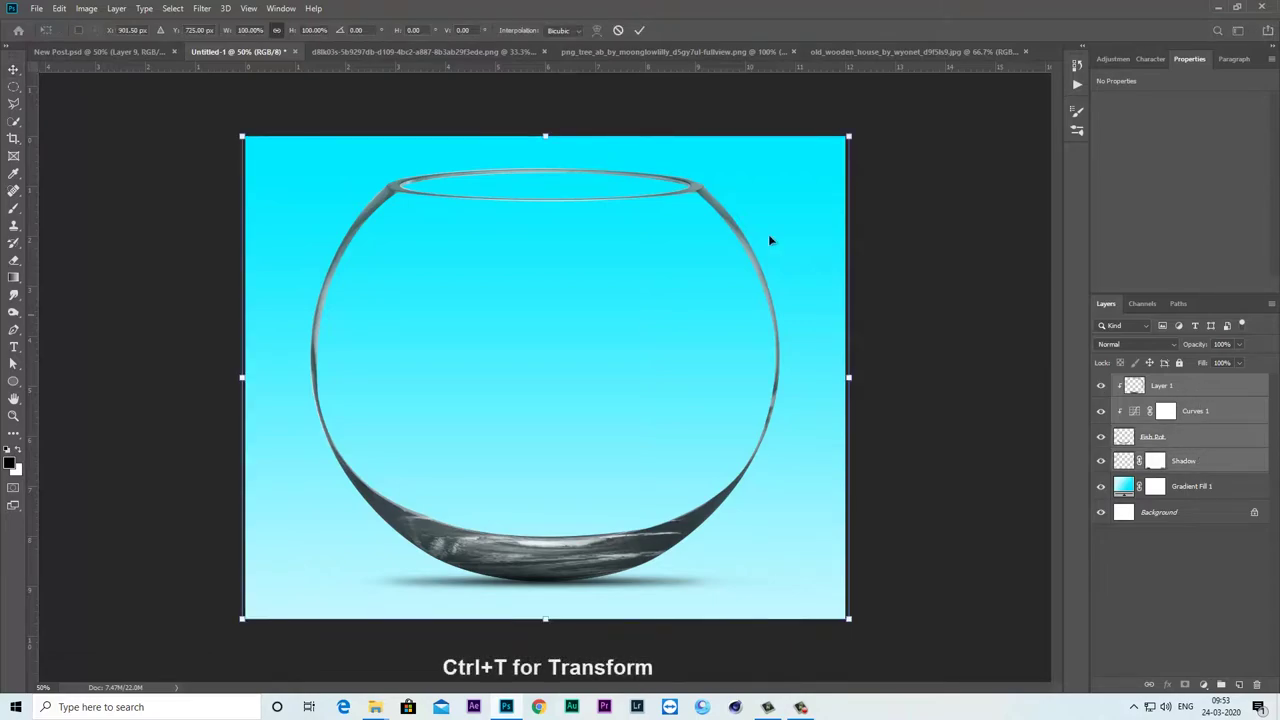
{"action": "left_click_drag", "start_coordinate": [849, 134], "coordinate": [814, 163]}
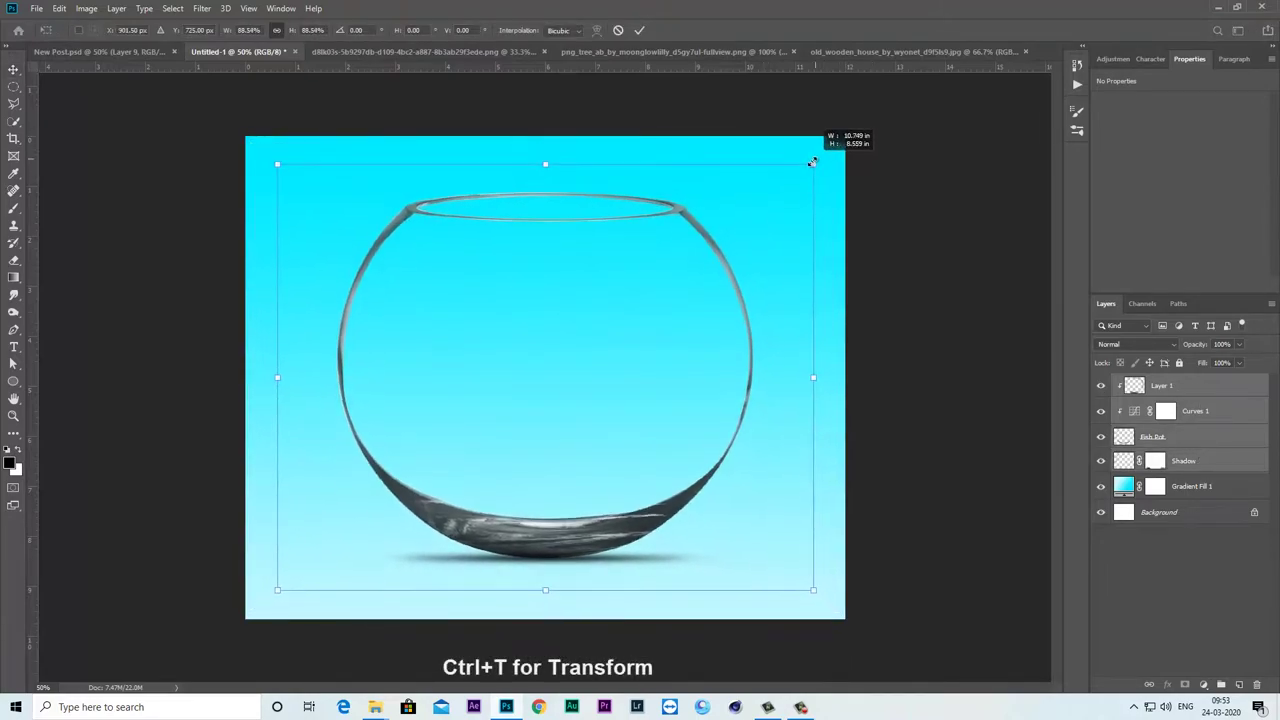
{"action": "left_click_drag", "start_coordinate": [600, 326], "coordinate": [591, 350]}
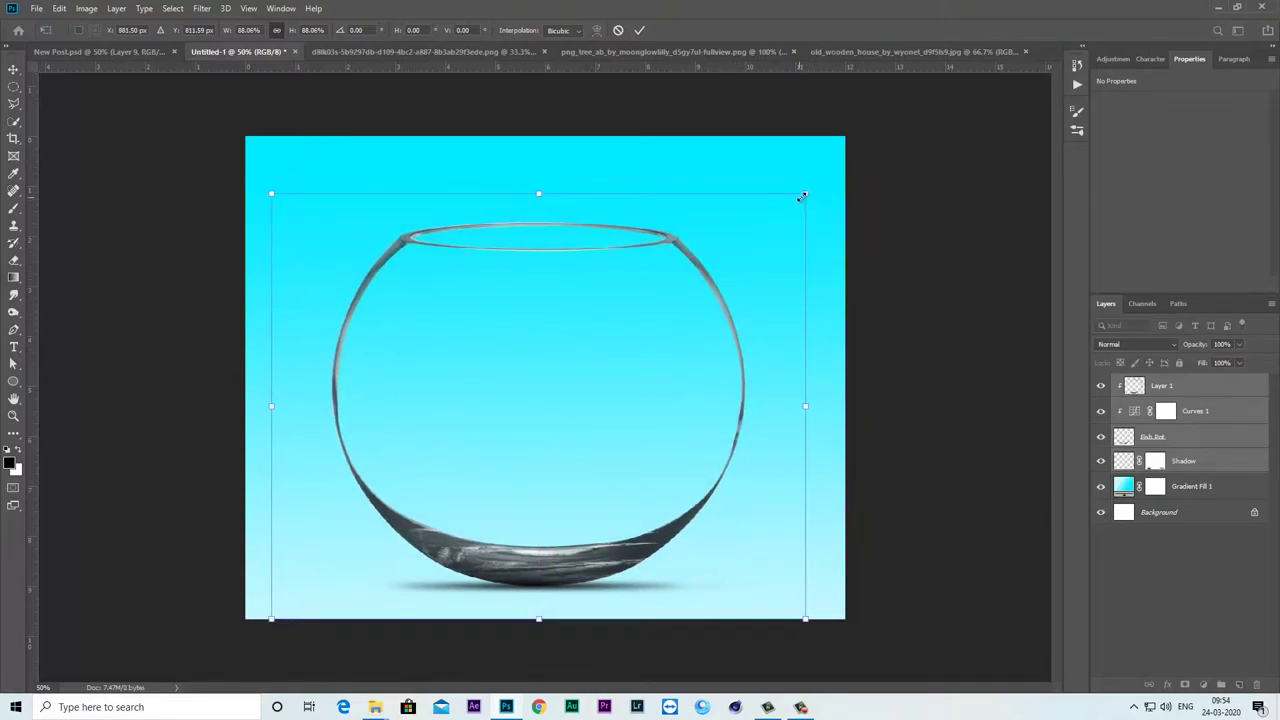
{"action": "left_click_drag", "start_coordinate": [805, 193], "coordinate": [766, 227]}
{"action": "left_click_drag", "start_coordinate": [673, 290], "coordinate": [673, 302]}
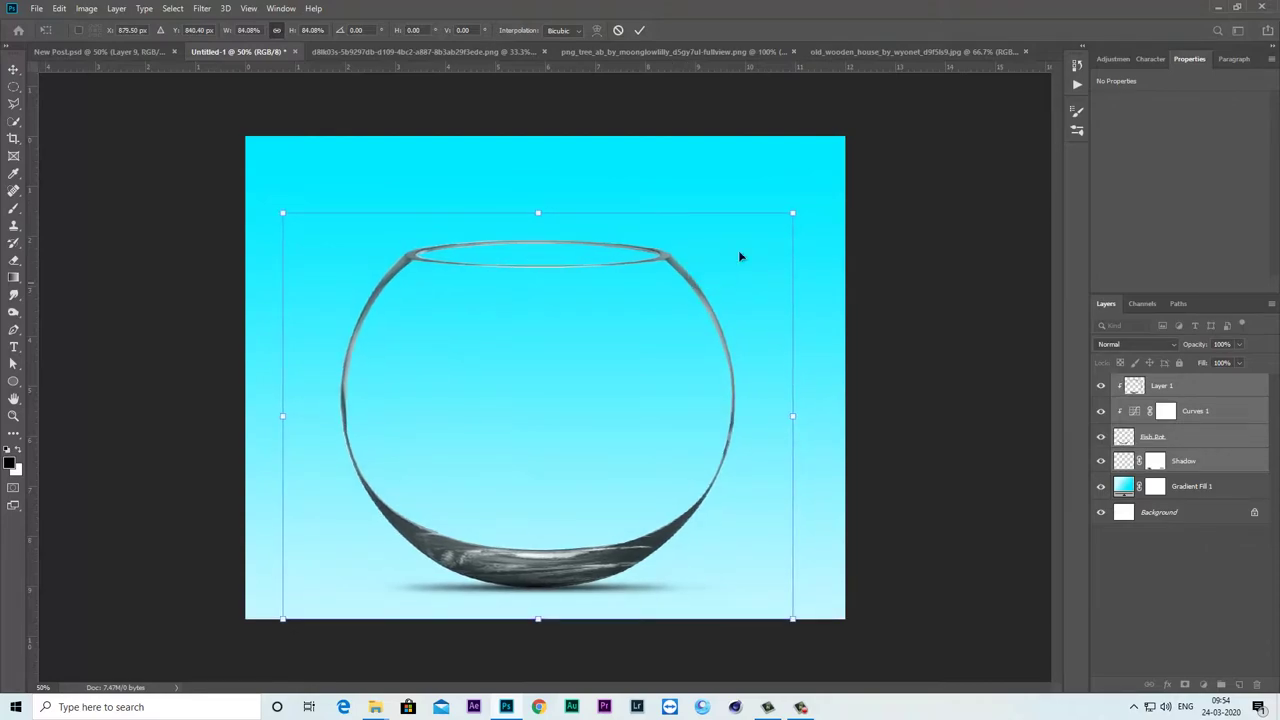
{"action": "left_click_drag", "start_coordinate": [793, 211], "coordinate": [808, 200]}
{"action": "left_click_drag", "start_coordinate": [760, 246], "coordinate": [724, 283]}
{"action": "left_click", "coordinate": [639, 30]}
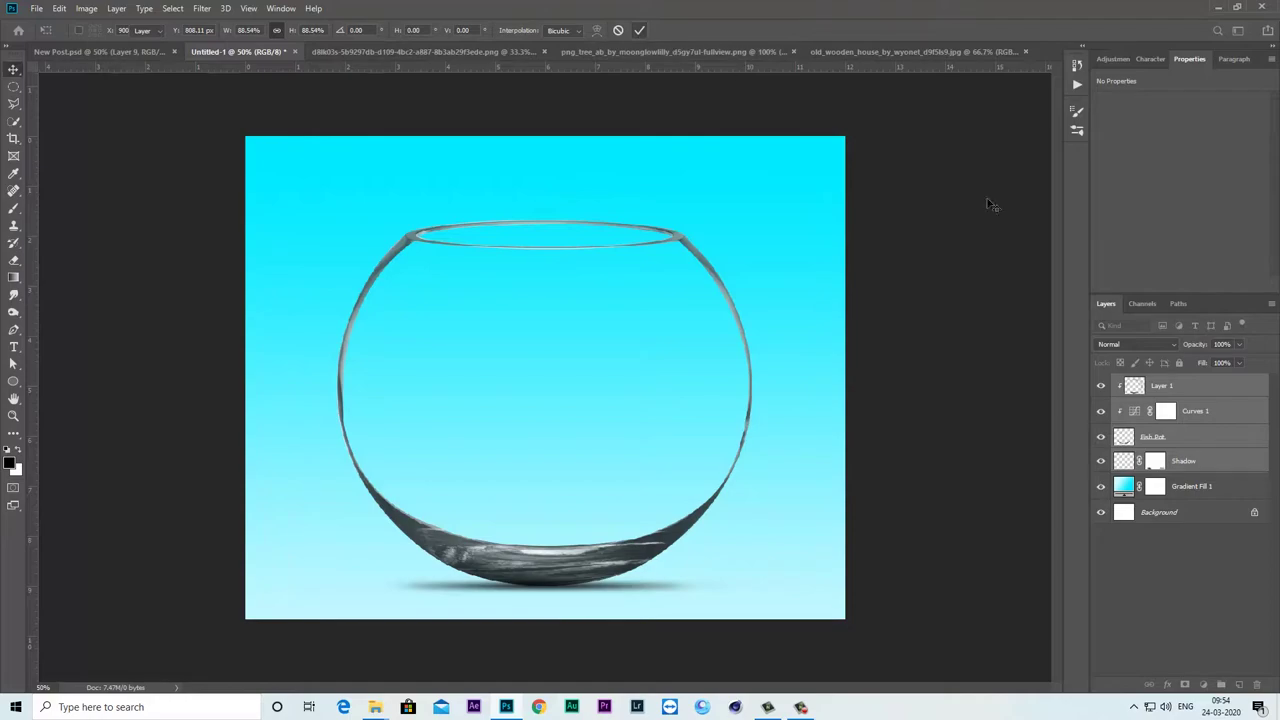
- Toggle Layer 1 to compare the shading and reselect it
{"action": "left_click", "coordinate": [1101, 386]}
{"action": "left_click", "coordinate": [1100, 386]}
{"action": "left_click", "coordinate": [1172, 388]}
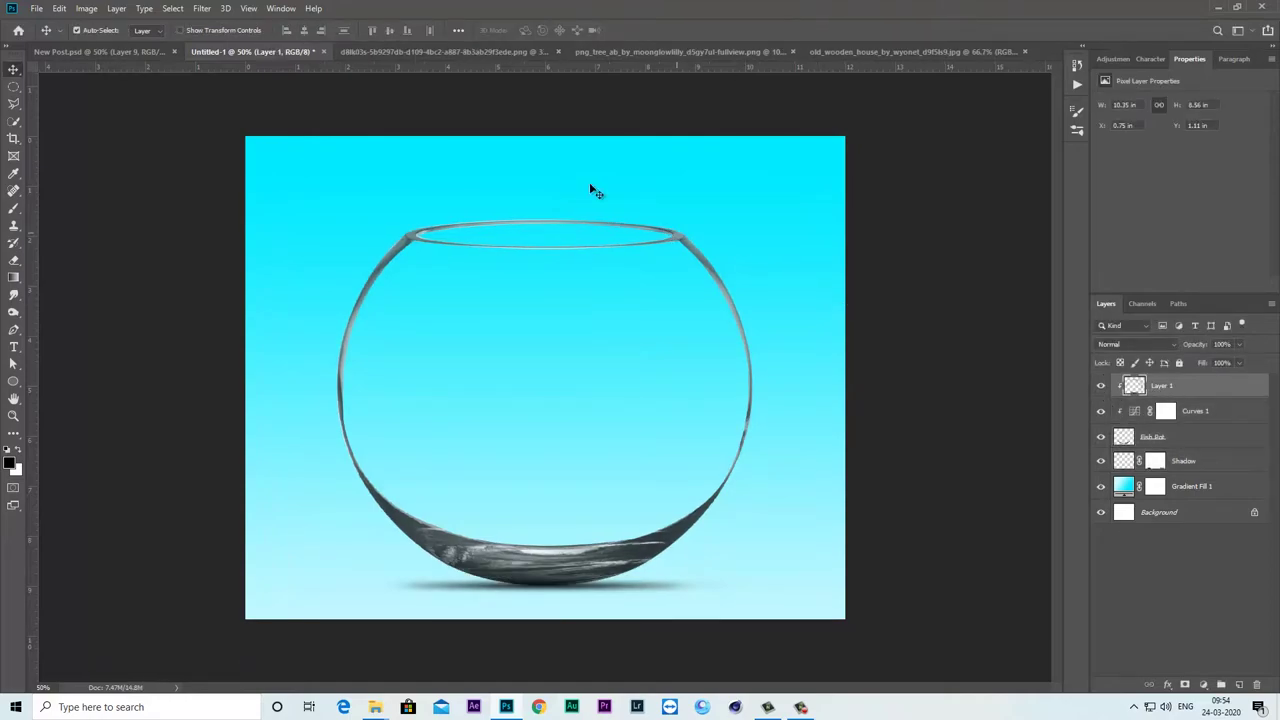
- Lasso the big floating grass-and-rock island in the terrain image and drag it into Untitled-1
{"action": "left_click", "coordinate": [460, 51]}
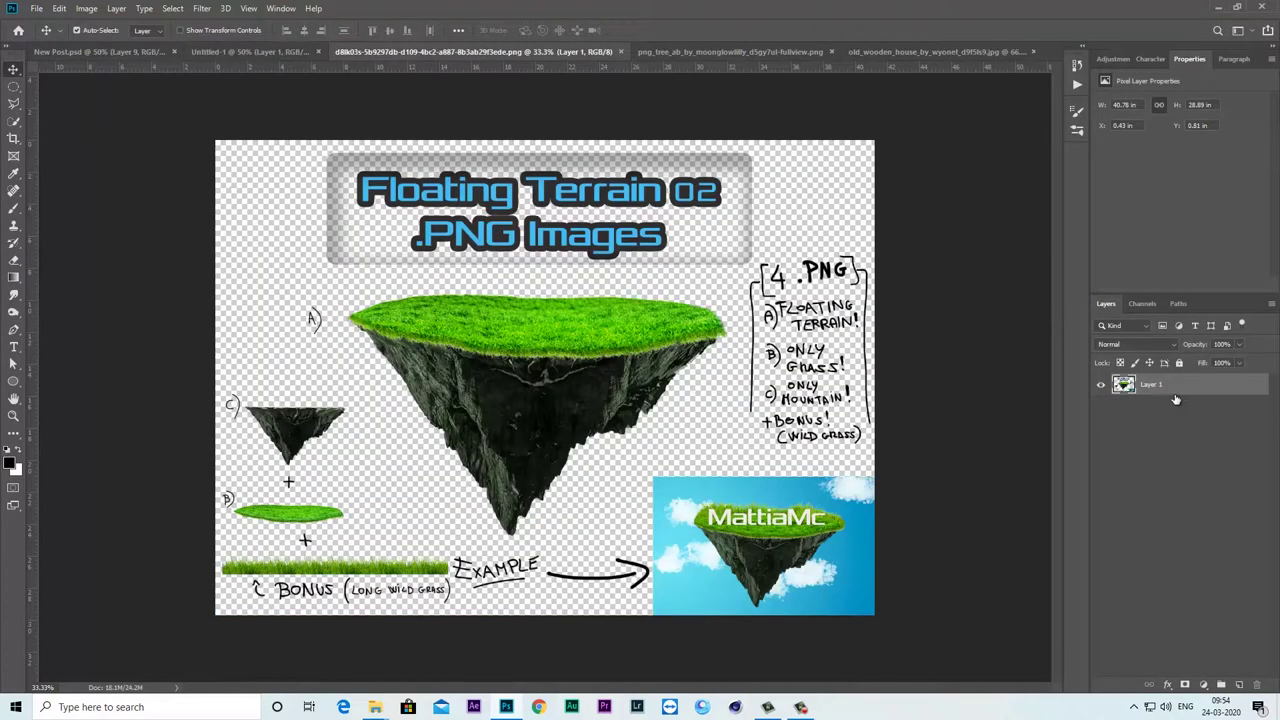
{"action": "right_click", "coordinate": [14, 105]}
{"action": "left_click", "coordinate": [60, 103]}
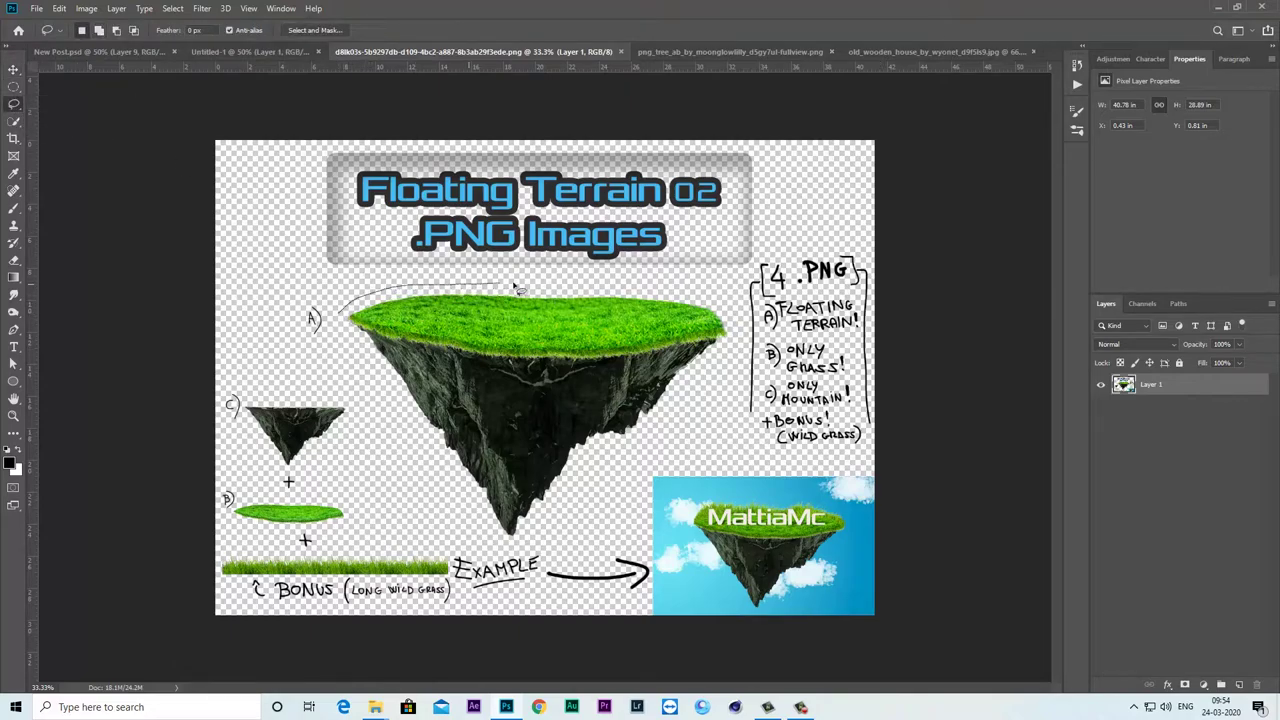
{"action": "left_click_drag", "start_coordinate": [409, 288], "coordinate": [621, 288]}
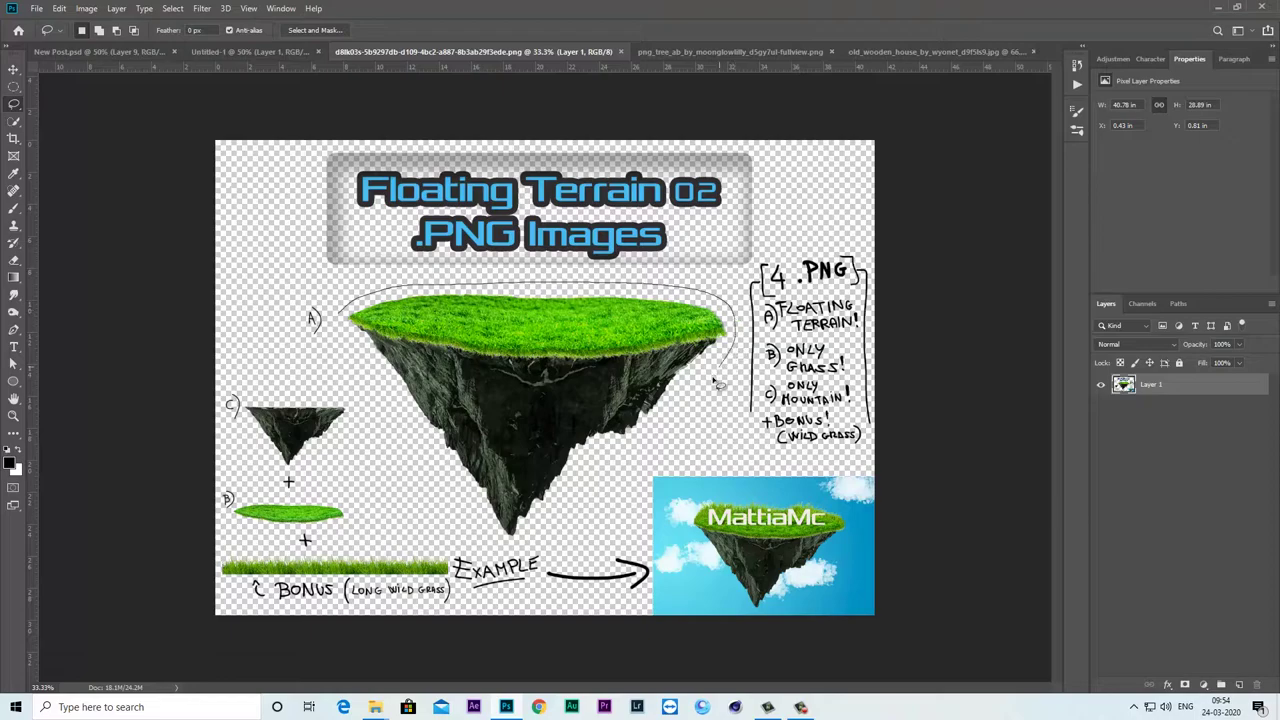
{"action": "mouse_move", "coordinate": [718, 383]}
{"action": "left_mouse_down"}
{"action": "mouse_move", "coordinate": [532, 548]}
{"action": "mouse_move", "coordinate": [406, 450]}
{"action": "left_mouse_up"}
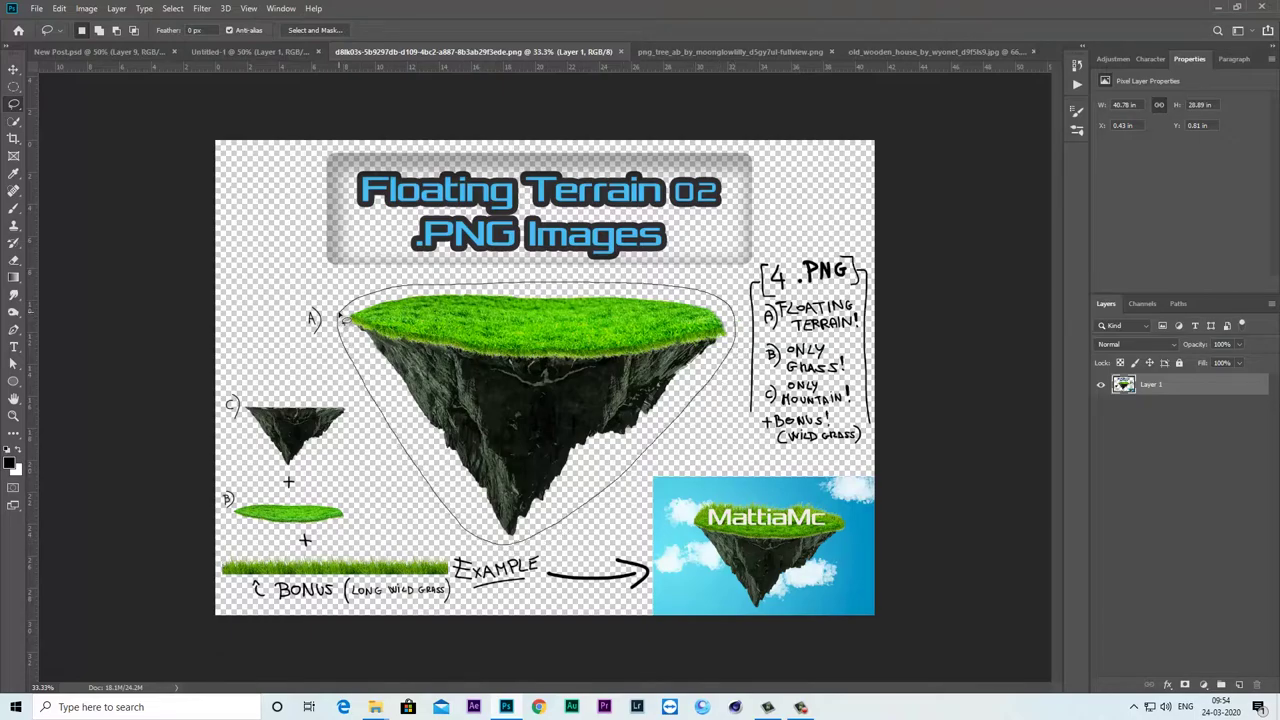
{"action": "left_click_drag", "start_coordinate": [341, 318], "coordinate": [345, 315]}
{"action": "left_click", "coordinate": [14, 69]}
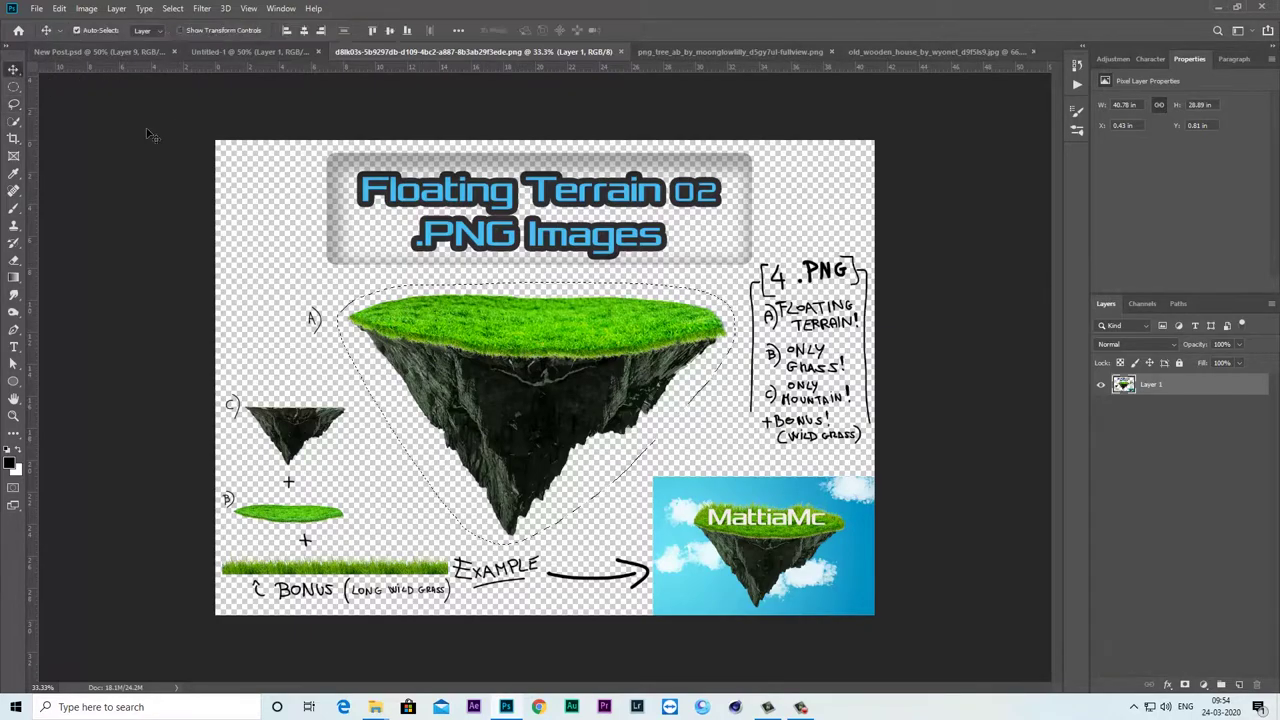
{"action": "mouse_move", "coordinate": [518, 378]}
{"action": "left_mouse_down"}
{"action": "mouse_move", "coordinate": [268, 52]}
{"action": "mouse_move", "coordinate": [548, 432]}
{"action": "left_mouse_up"}
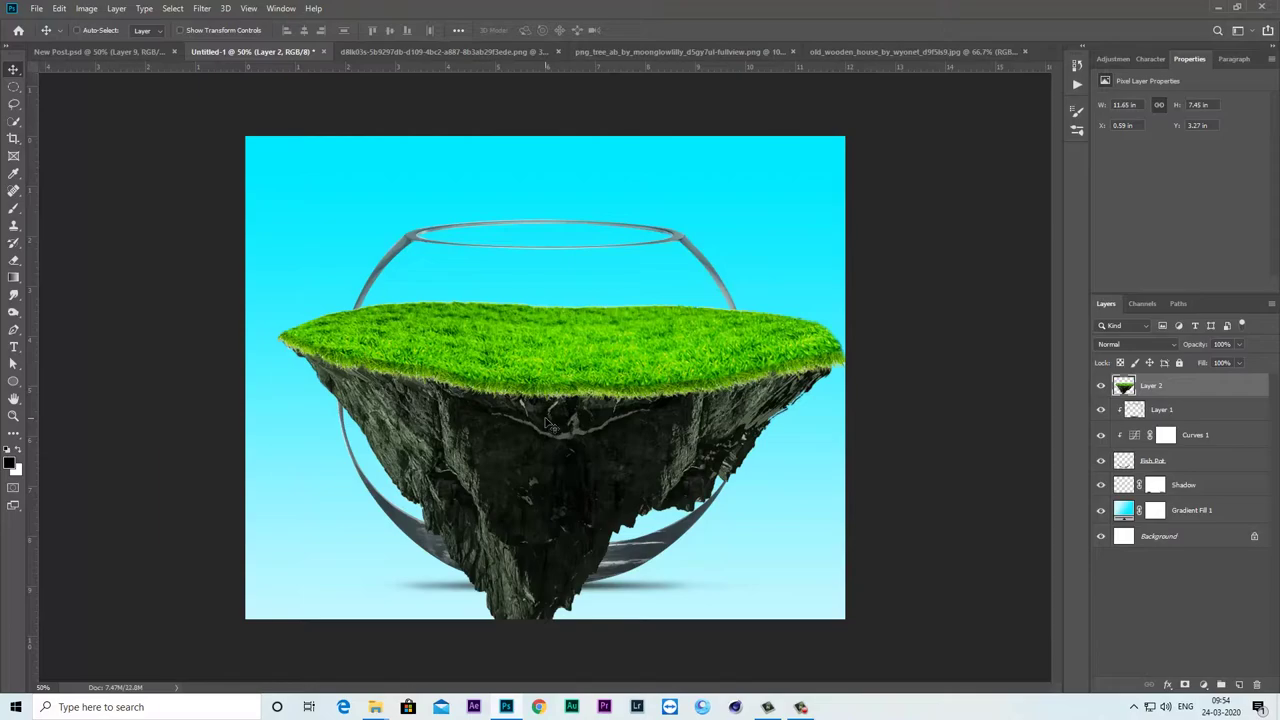
- Scale the terrain layer down to roughly the bowl's width
{"action": "key", "text": "ctrl+minus"}
{"action": "key", "text": "ctrl+t"}
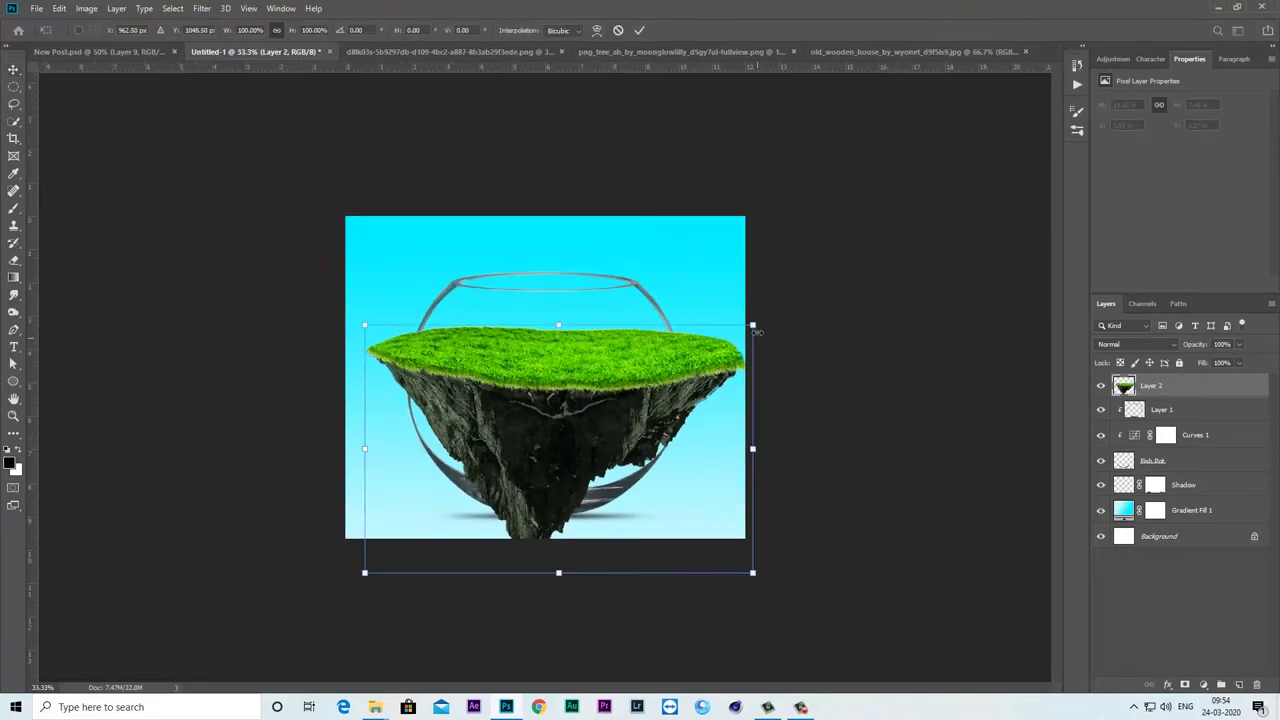
{"action": "left_click_drag", "start_coordinate": [753, 324], "coordinate": [771, 286]}
{"action": "left_click_drag", "start_coordinate": [609, 310], "coordinate": [609, 367]}
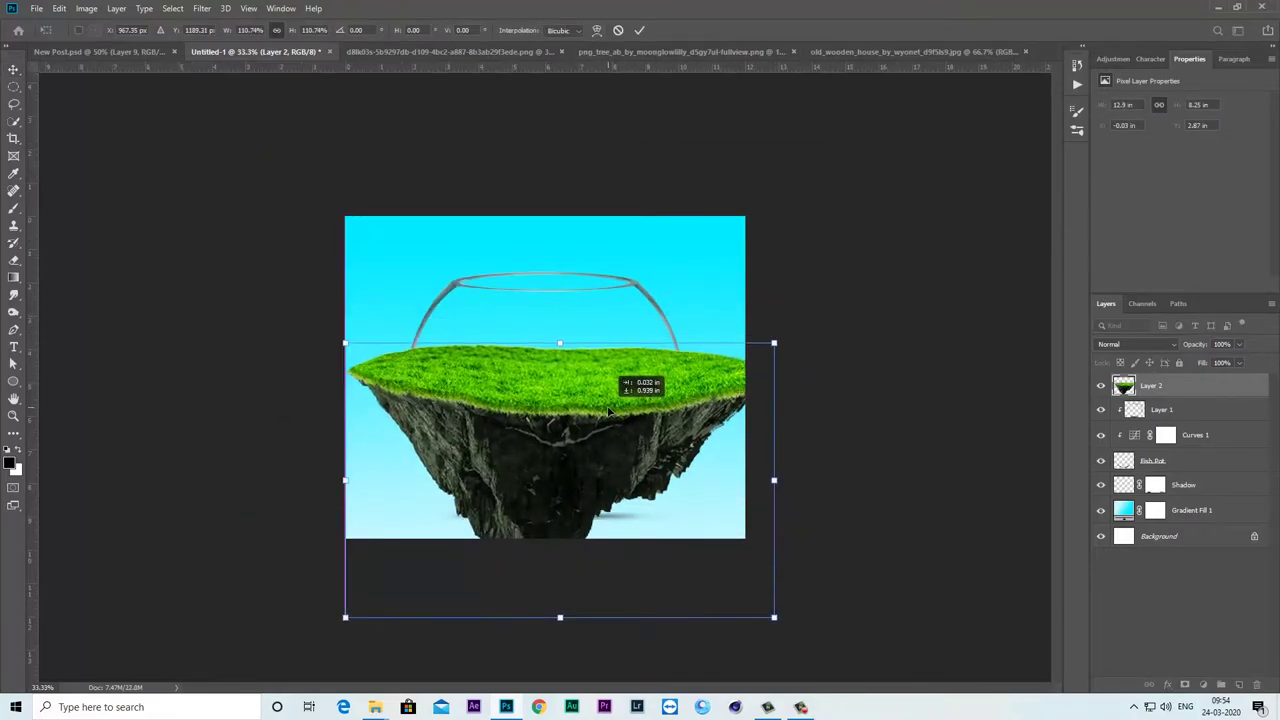
{"action": "left_click_drag", "start_coordinate": [762, 348], "coordinate": [696, 390]}
{"action": "mouse_move", "coordinate": [634, 426]}
{"action": "left_mouse_down"}
{"action": "mouse_move", "coordinate": [617, 428]}
{"action": "mouse_move", "coordinate": [621, 448]}
{"action": "left_mouse_up"}
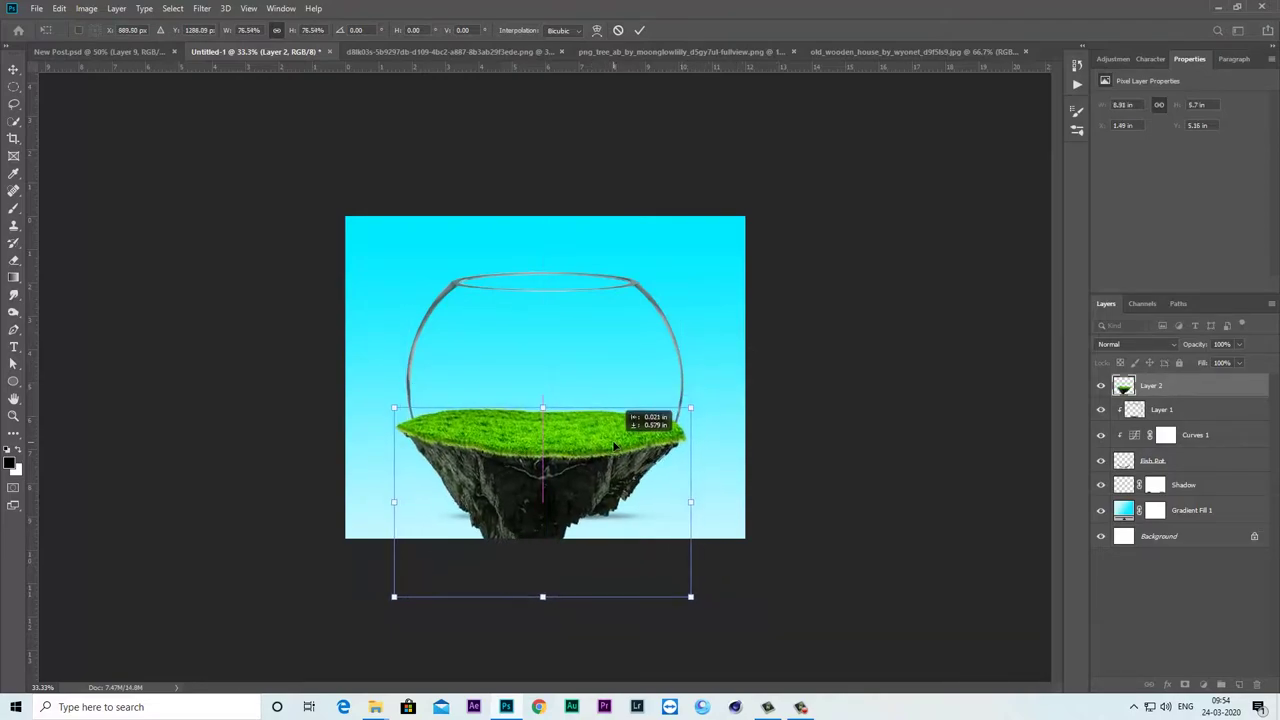
{"action": "left_click", "coordinate": [639, 30]}
- Set Layer 2 to about 62% opacity and nudge it into the bowl's lower half
{"action": "left_click", "coordinate": [1239, 344]}
{"action": "left_click_drag", "start_coordinate": [1229, 352], "coordinate": [1209, 365]}
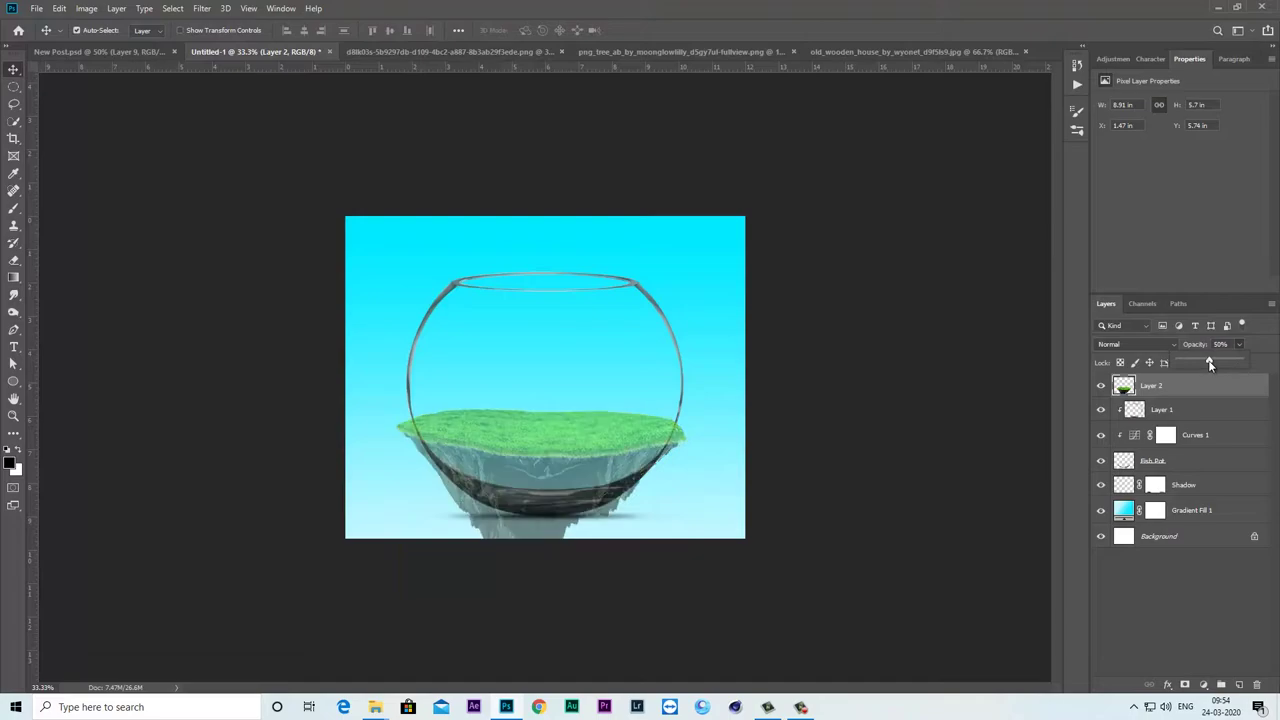
{"action": "left_click_drag", "start_coordinate": [603, 457], "coordinate": [606, 451]}
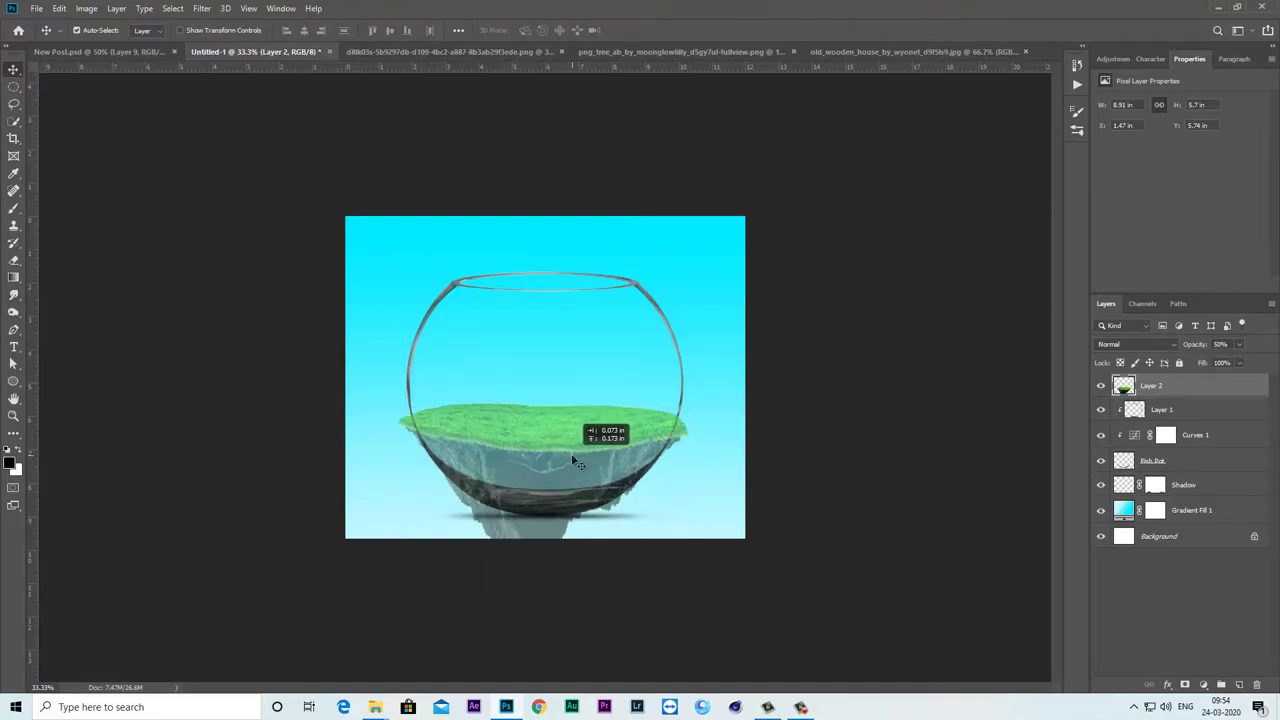
{"action": "key", "text": "Up"}
{"action": "key", "text": "Up"}
{"action": "key", "text": "Up"}
{"action": "key", "text": "Up"}
{"action": "key", "text": "Up"}
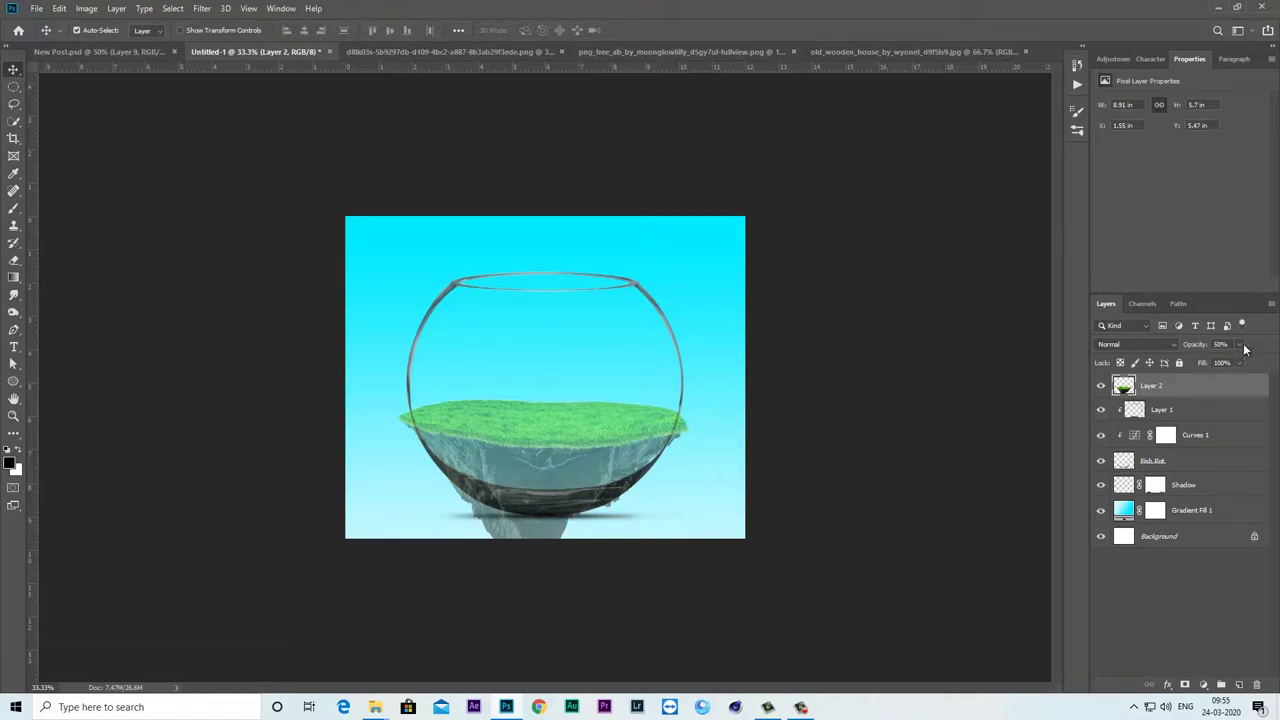
{"action": "mouse_move", "coordinate": [1245, 348]}
{"action": "left_mouse_down"}
{"action": "mouse_move", "coordinate": [1270, 361]}
{"action": "mouse_move", "coordinate": [1242, 364]}
{"action": "left_mouse_up"}
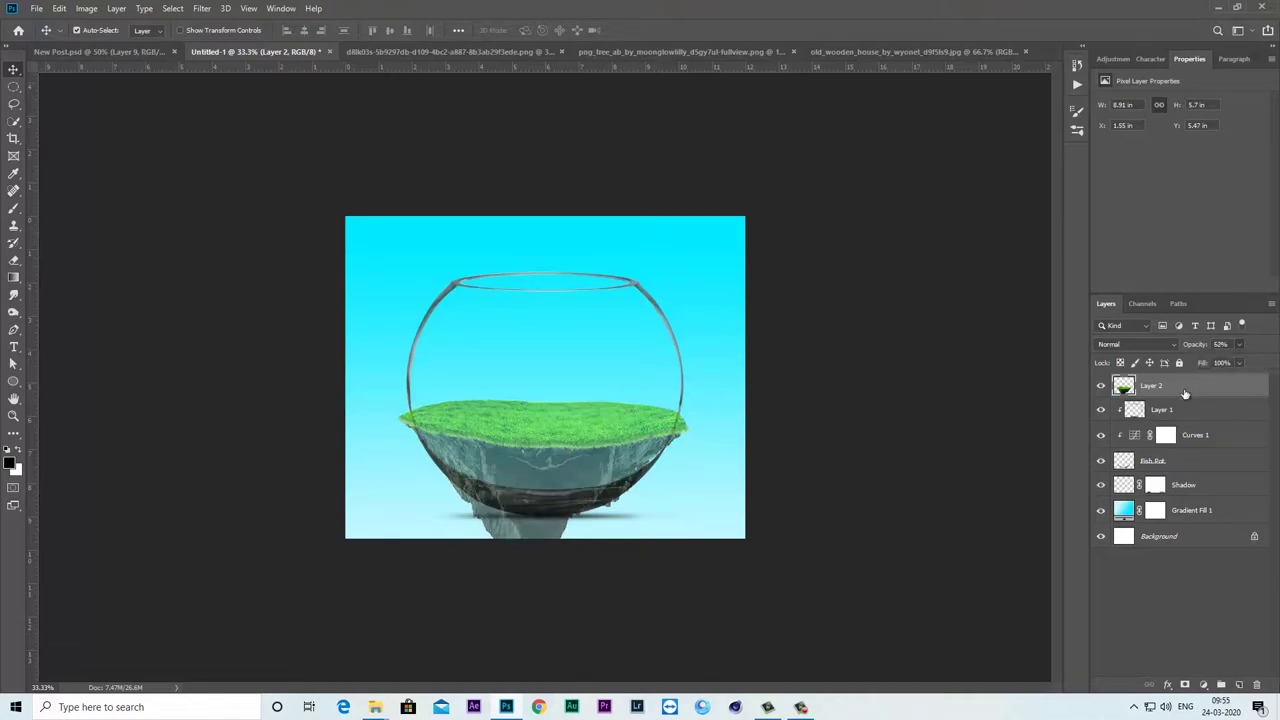
{"action": "key", "text": "ctrl+t"}
{"action": "left_click_drag", "start_coordinate": [693, 393], "coordinate": [632, 479]}
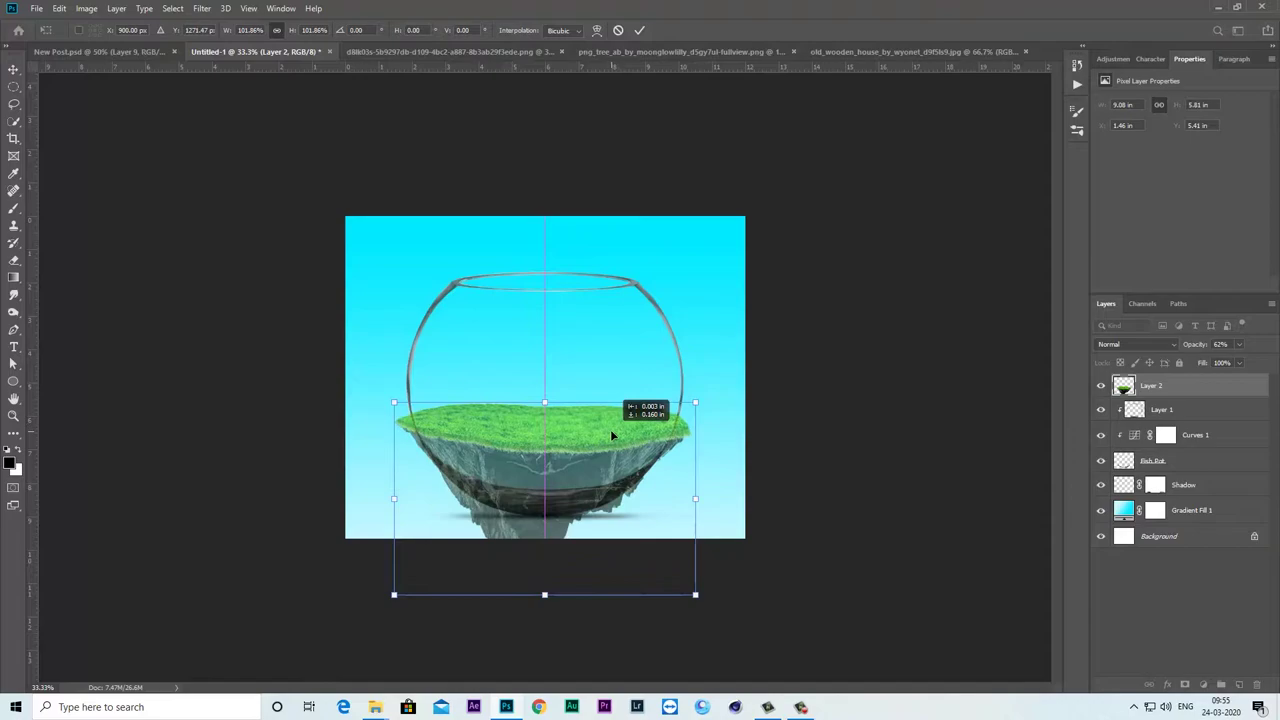
{"action": "key", "text": "shift+Down"}
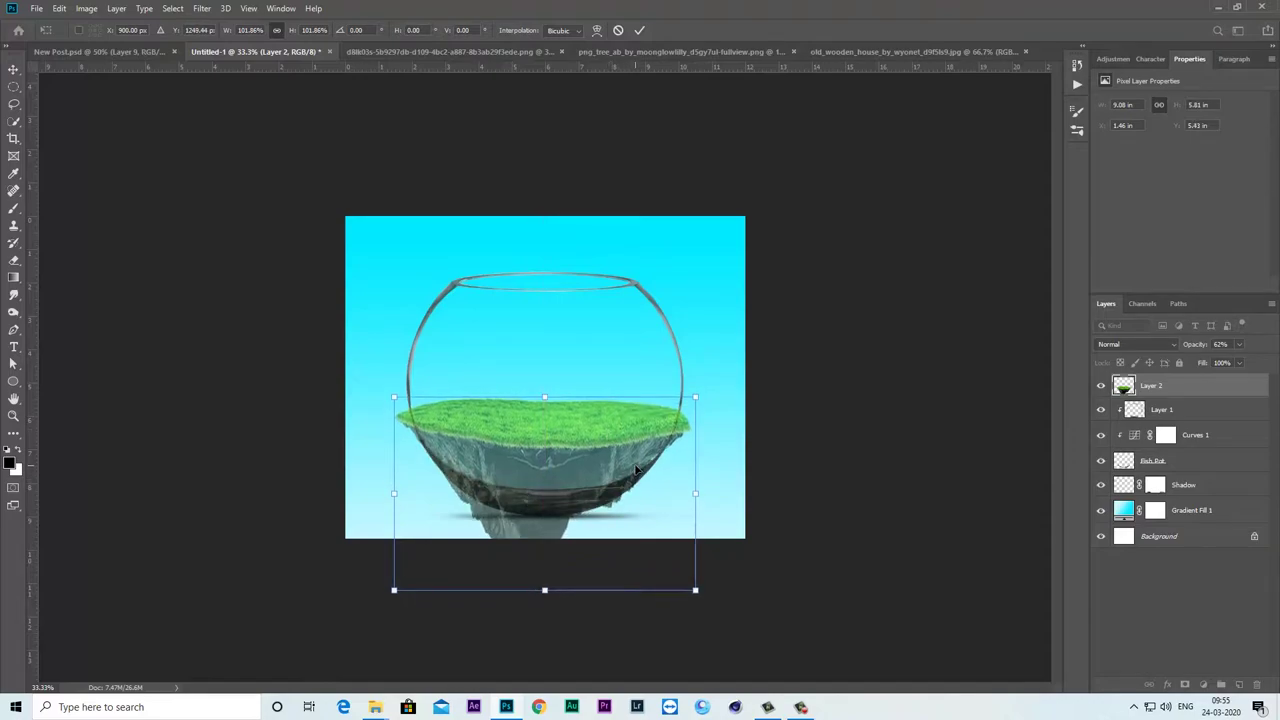
{"action": "key", "text": "shift+Down"}
{"action": "key", "text": "shift+Down"}
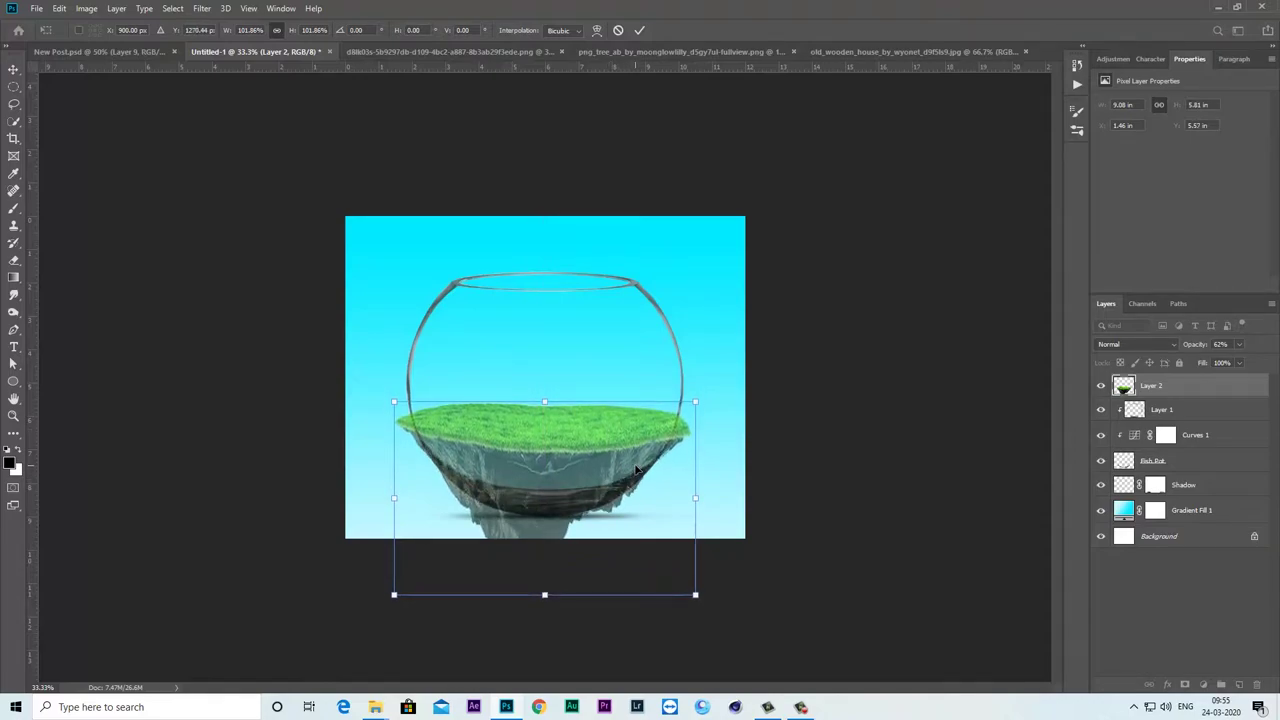
{"action": "left_click", "coordinate": [641, 32]}
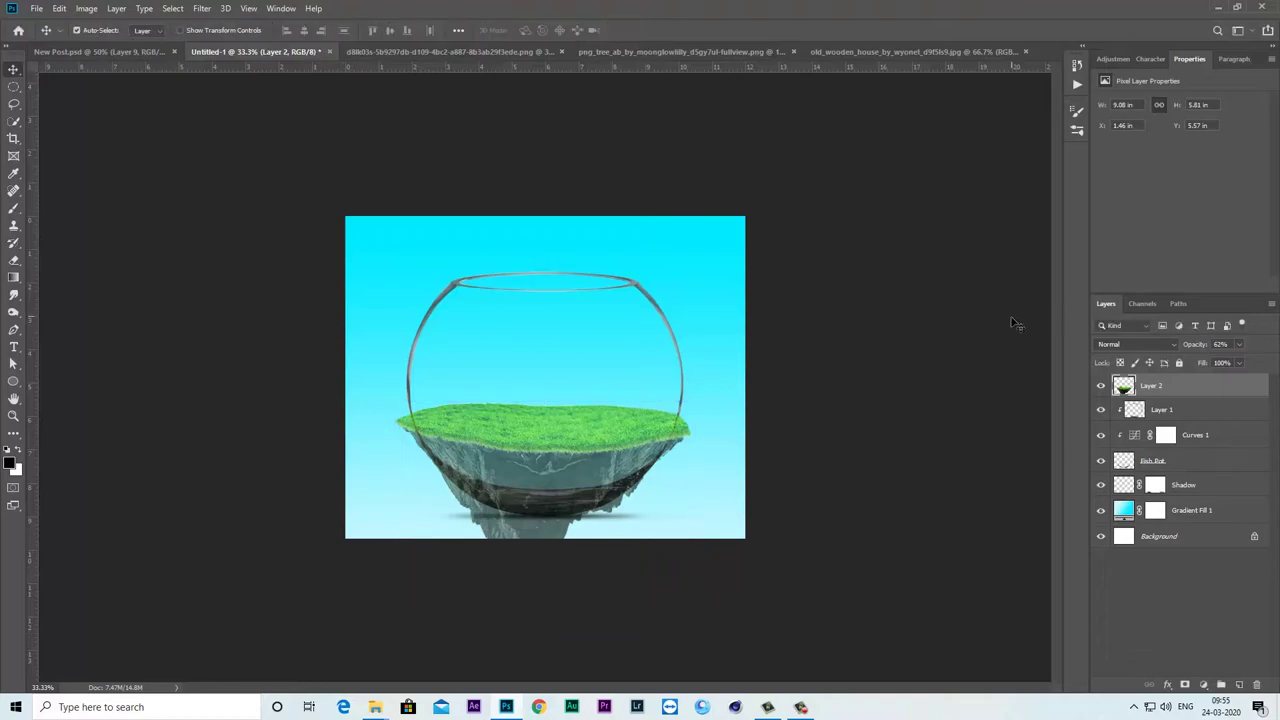
- Trace the bowl's inner bottom curve with a Pen path
{"action": "key", "text": "ctrl+plus"}
{"action": "left_click", "coordinate": [13, 333]}
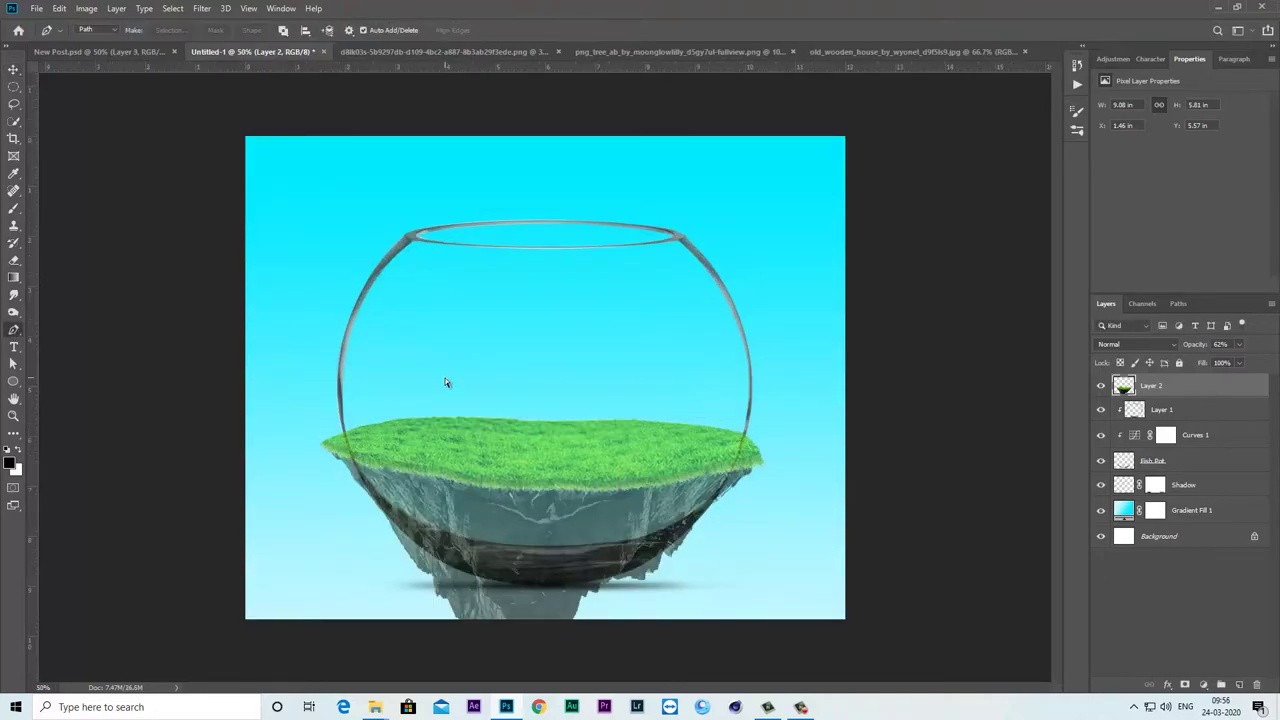
{"action": "key", "text": "ctrl+plus"}
{"action": "key", "text": "ctrl+plus"}
{"action": "left_click", "coordinate": [226, 275]}
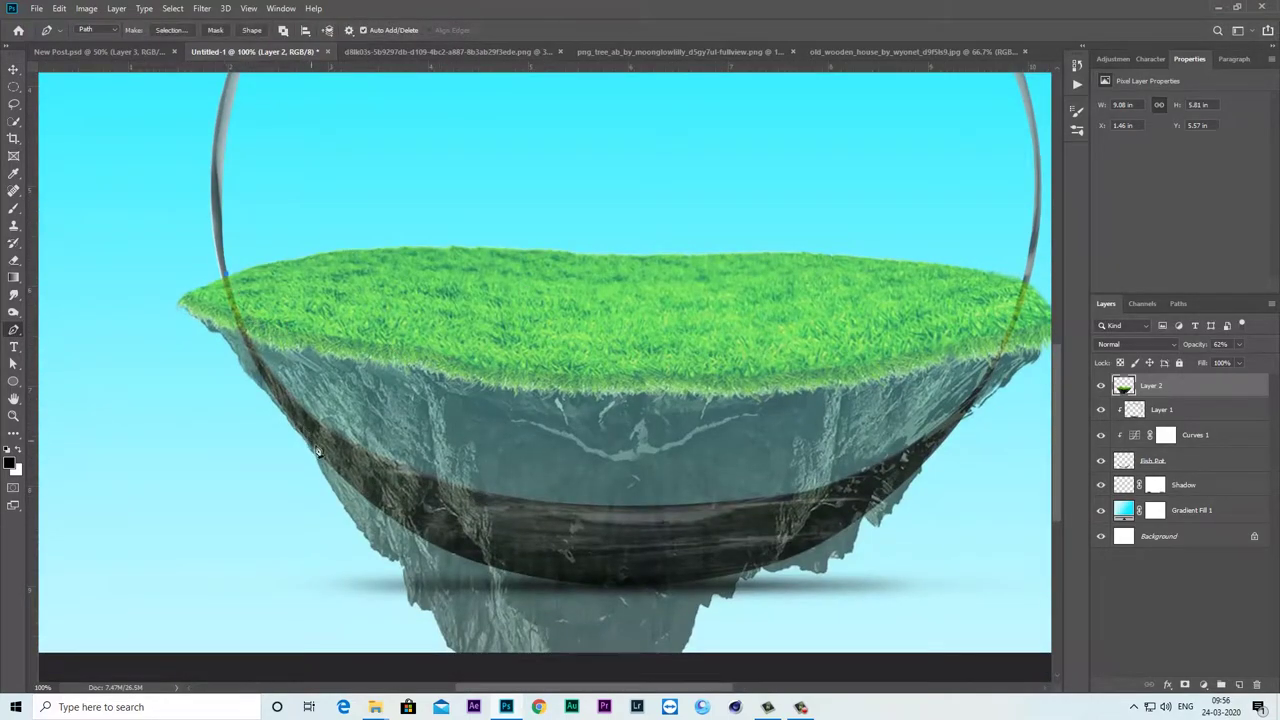
{"action": "left_click", "coordinate": [1101, 386]}
{"action": "left_click", "coordinate": [1101, 386]}
{"action": "mouse_move", "coordinate": [382, 460]}
{"action": "left_mouse_down"}
{"action": "mouse_move", "coordinate": [506, 508]}
{"action": "mouse_move", "coordinate": [493, 502]}
{"action": "left_mouse_up"}
{"action": "left_click_drag", "start_coordinate": [594, 509], "coordinate": [735, 515]}
{"action": "left_click", "coordinate": [597, 512]}
- Close the path along the grass top and mask Layer 2 to the traced shape
{"action": "scroll", "coordinate": [896, 462], "scroll_direction": "right", "scroll_amount": 3}
{"action": "scroll", "coordinate": [850, 440], "scroll_direction": "up", "scroll_amount": 1}
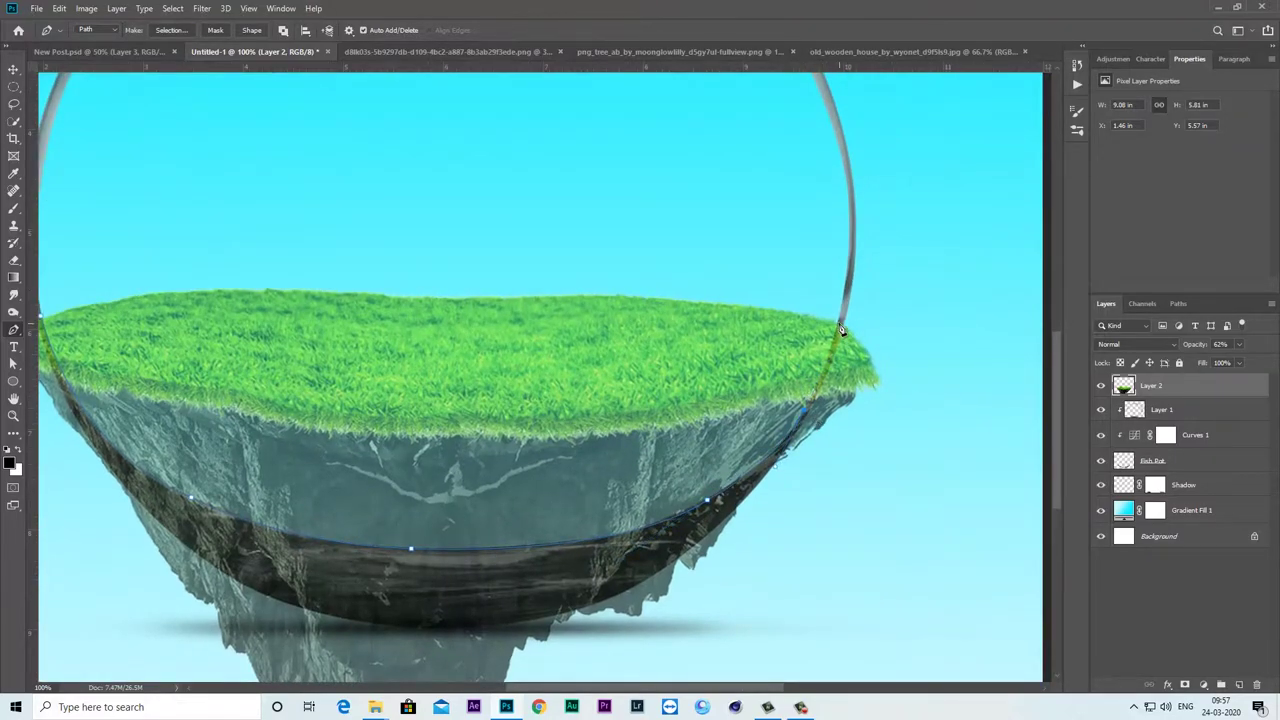
{"action": "scroll", "coordinate": [850, 340], "scroll_direction": "left", "scroll_amount": 3}
{"action": "scroll", "coordinate": [850, 340], "scroll_direction": "up", "scroll_amount": 1}
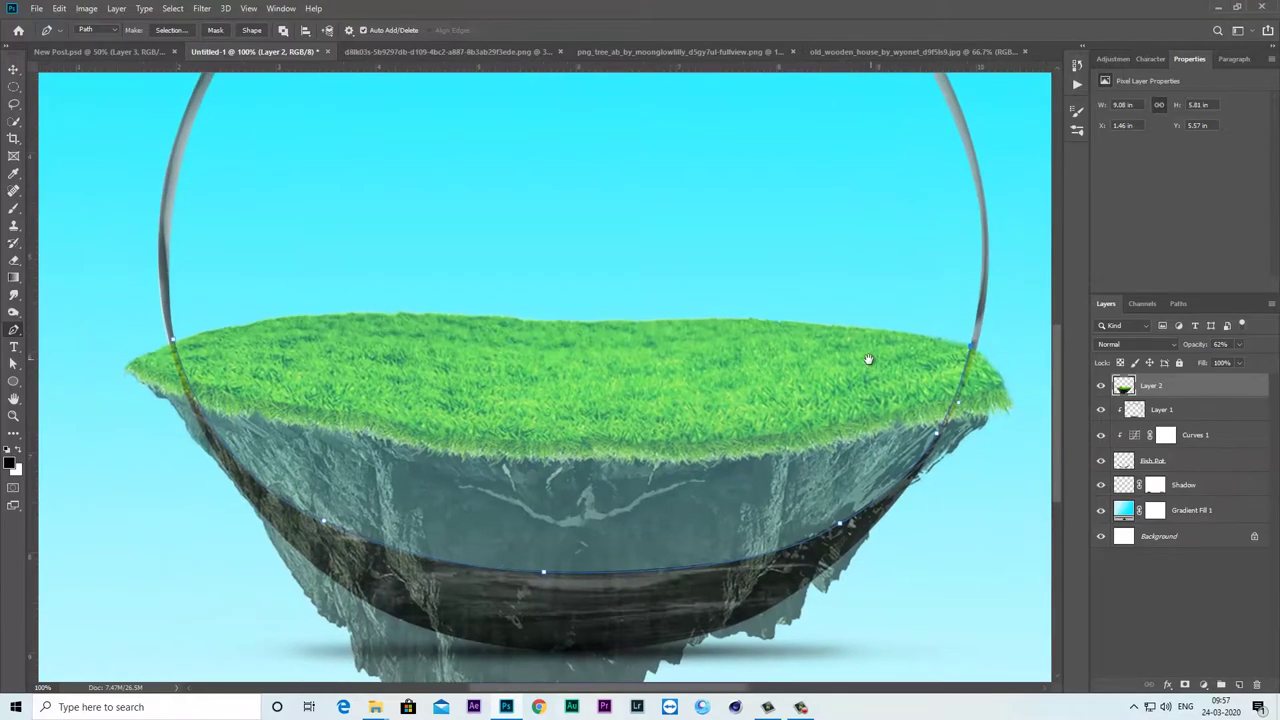
{"action": "left_click", "coordinate": [825, 314]}
{"action": "left_click", "coordinate": [533, 299]}
{"action": "left_click", "coordinate": [343, 297]}
{"action": "left_click", "coordinate": [199, 320]}
{"action": "left_click", "coordinate": [181, 338]}
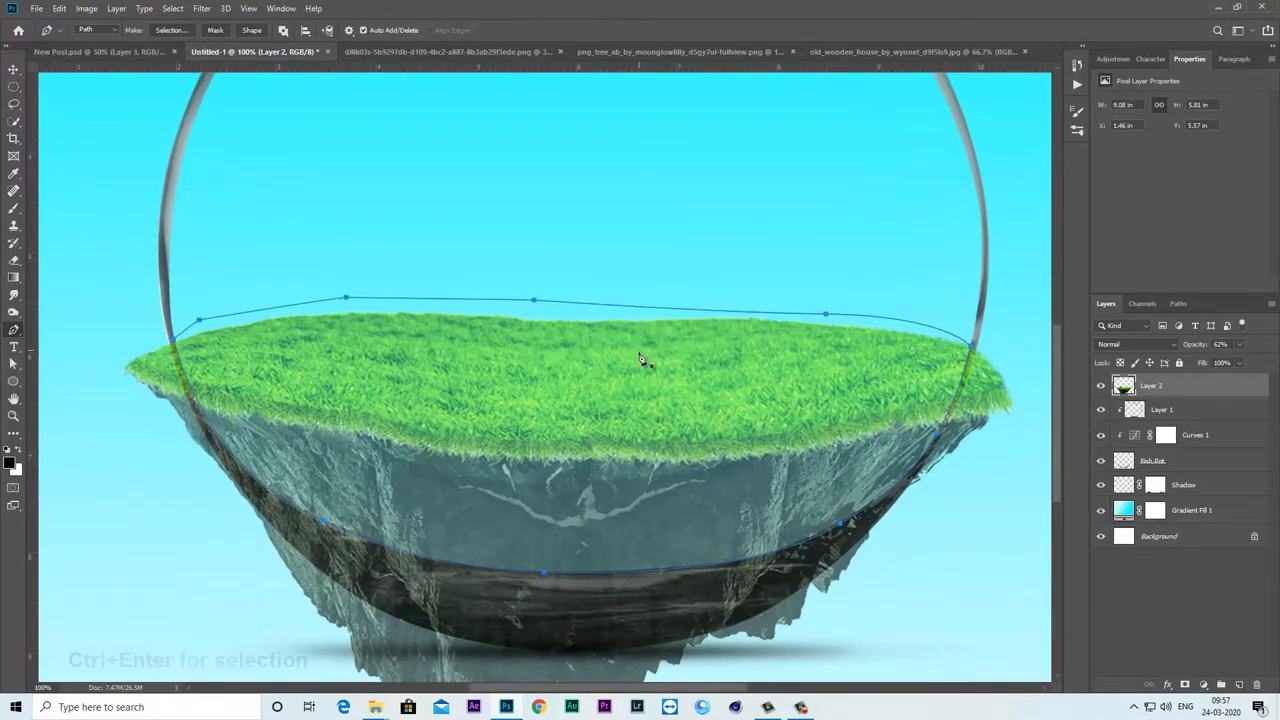
{"action": "key", "text": "ctrl+Return"}
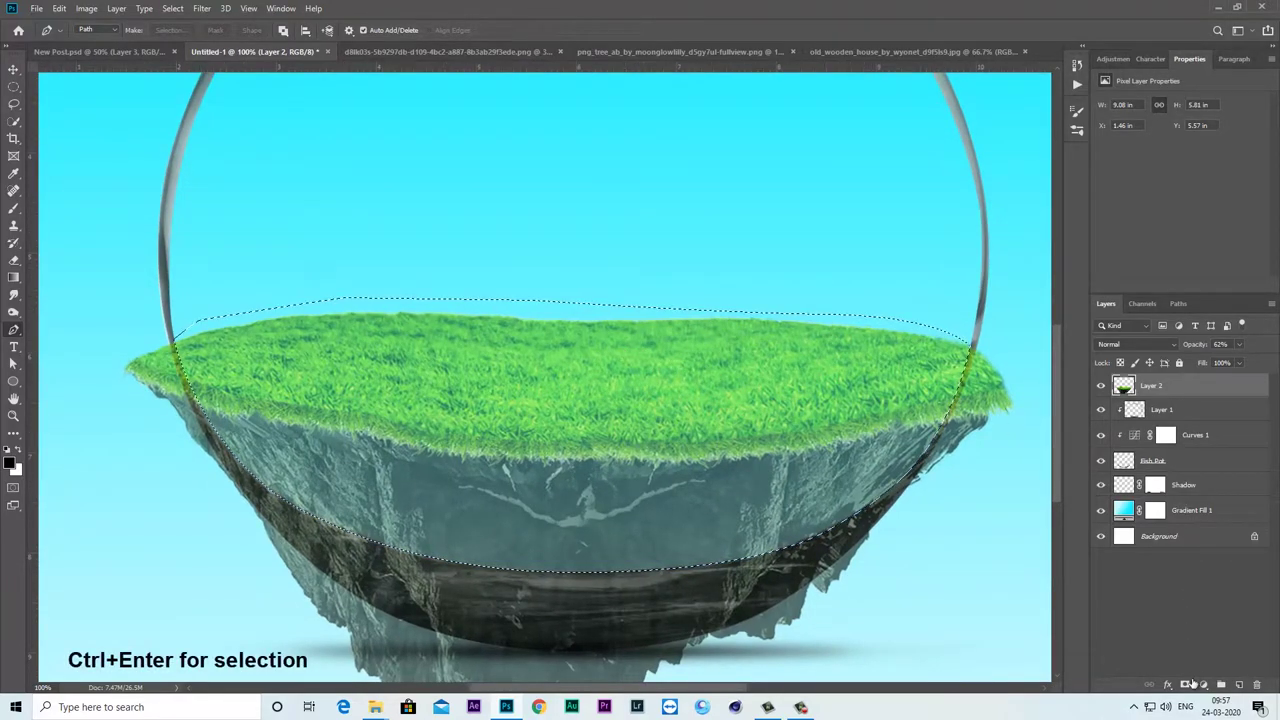
{"action": "left_click", "coordinate": [1184, 684]}
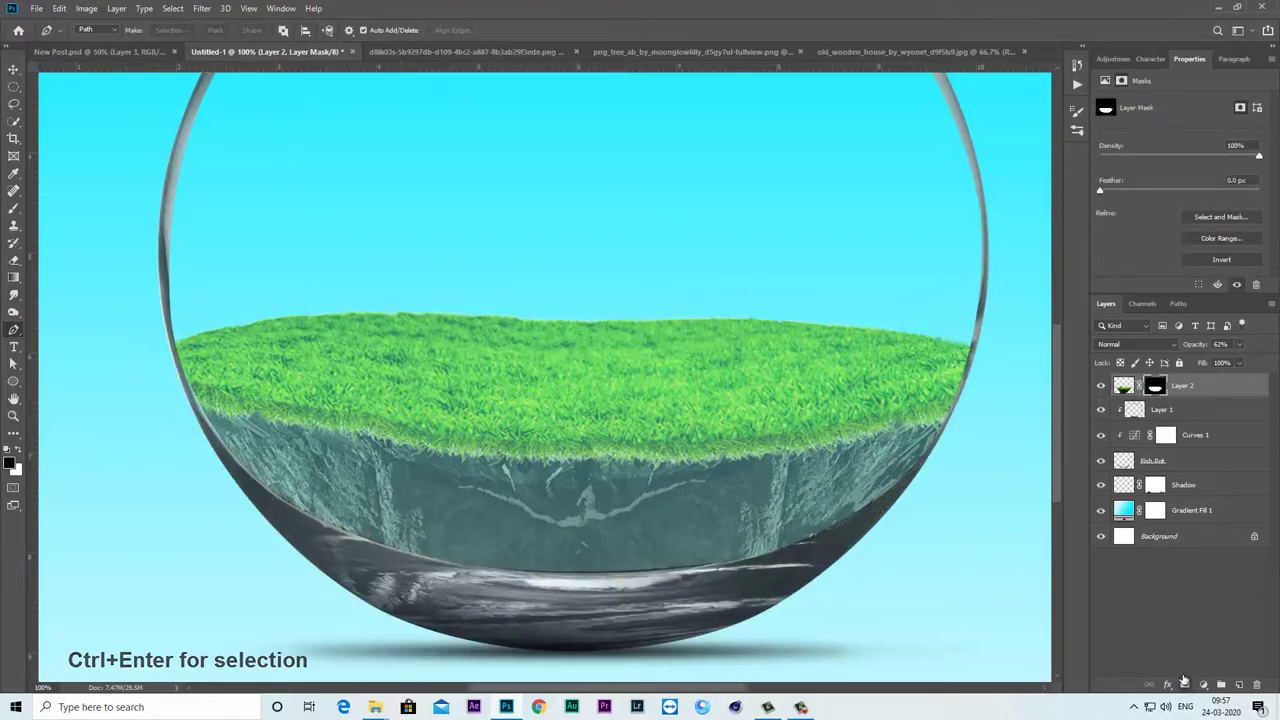
- Restore Layer 2 to 100% opacity and move it beneath the Fish Pot layer
{"action": "left_click_drag", "start_coordinate": [1240, 363], "coordinate": [1263, 362]}
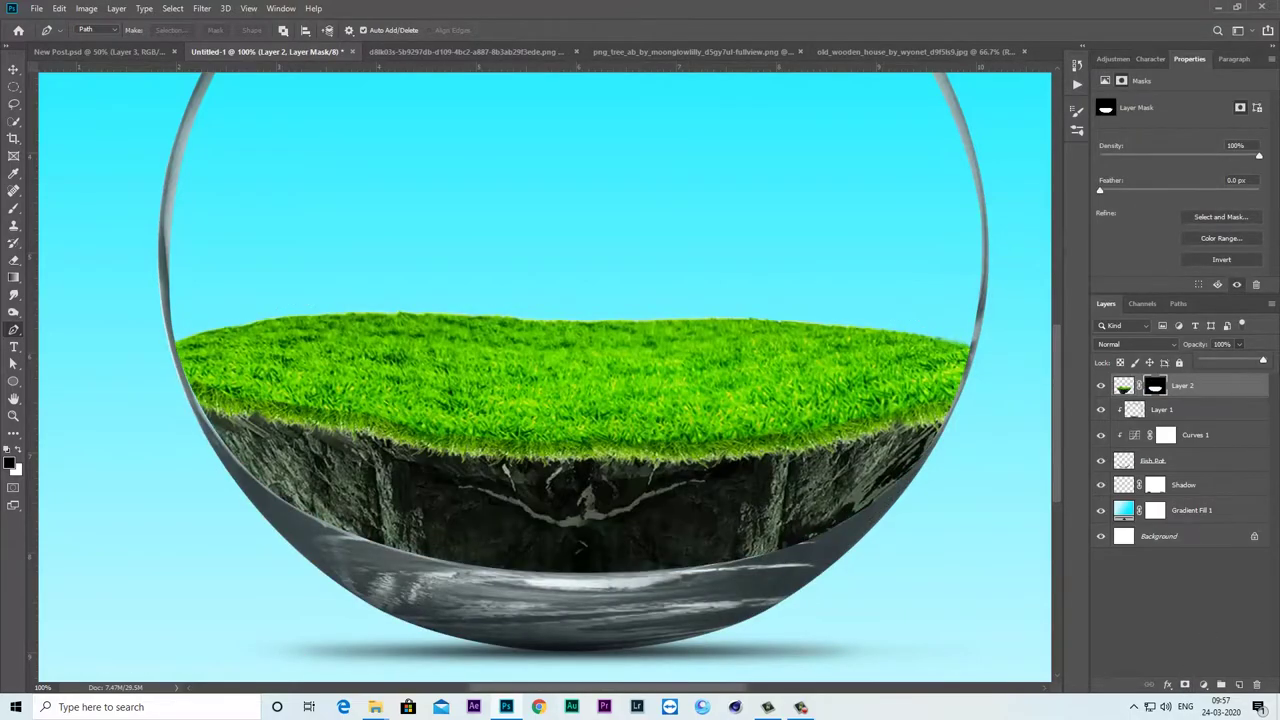
{"action": "key", "text": "ctrl+minus"}
{"action": "key", "text": "ctrl+minus"}
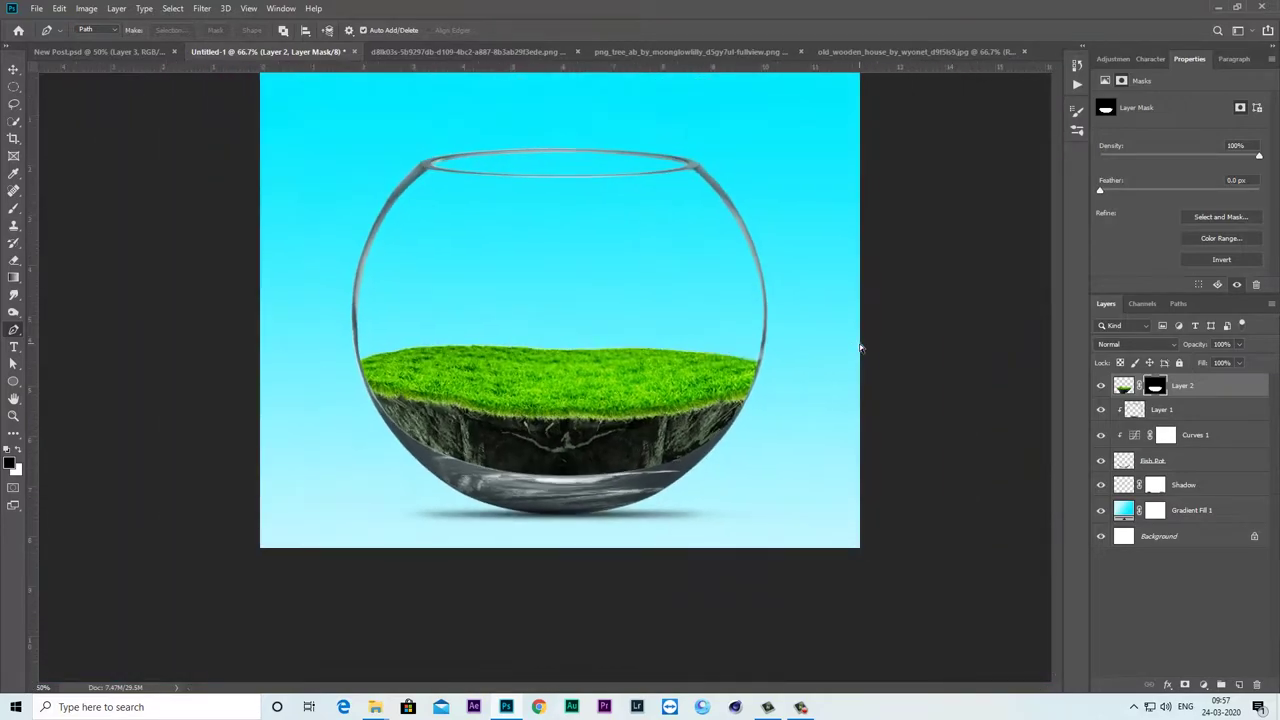
{"action": "key", "text": "ctrl+plus"}
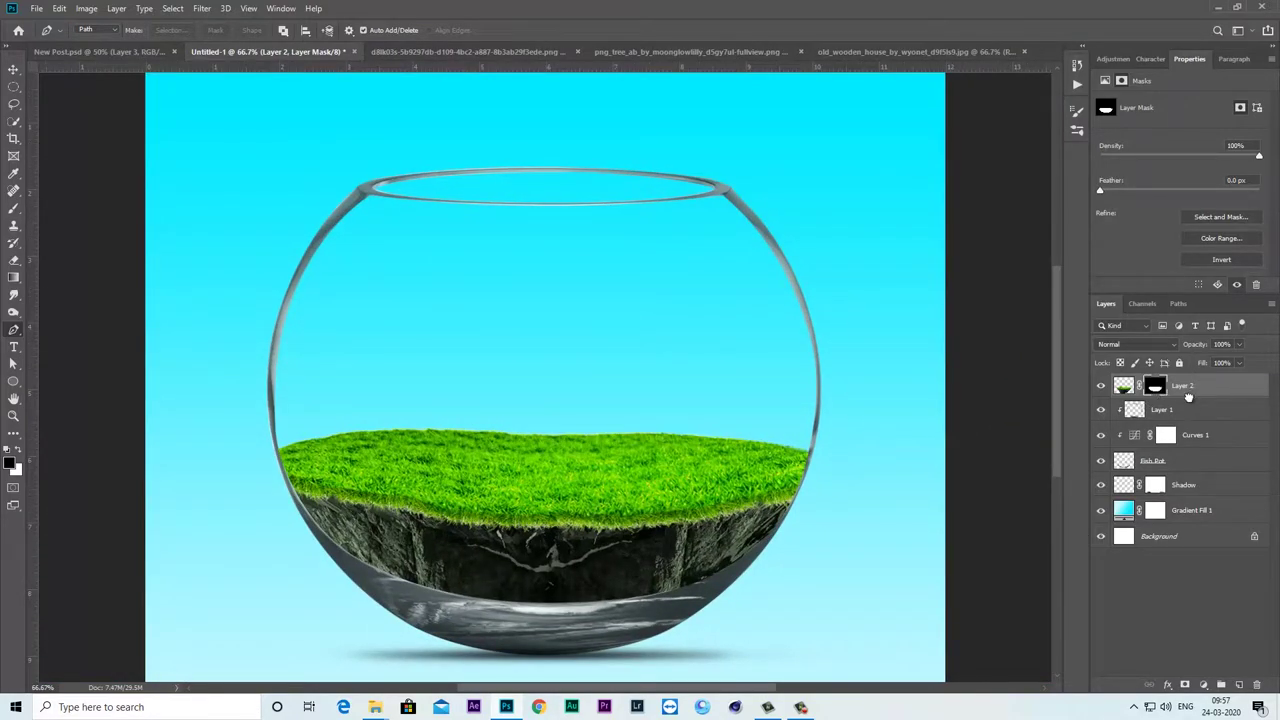
{"action": "left_click_drag", "start_coordinate": [1188, 397], "coordinate": [1196, 469]}
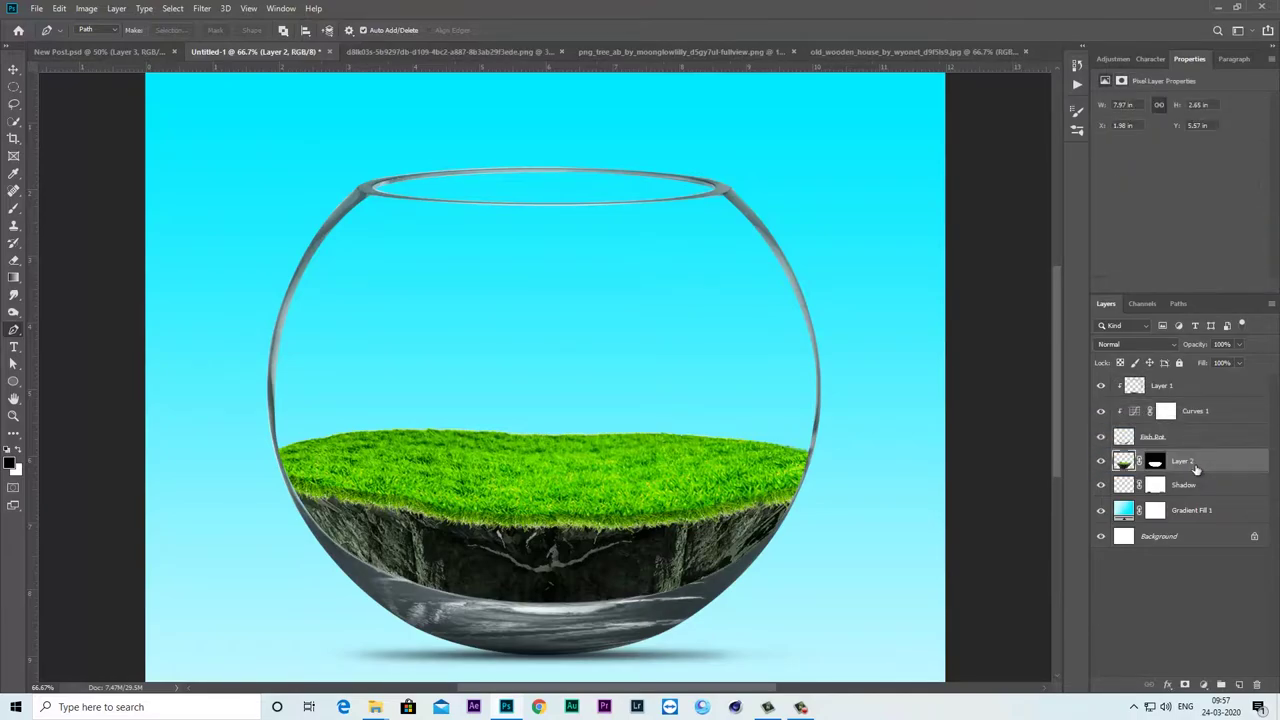
{"action": "left_click", "coordinate": [1101, 461]}
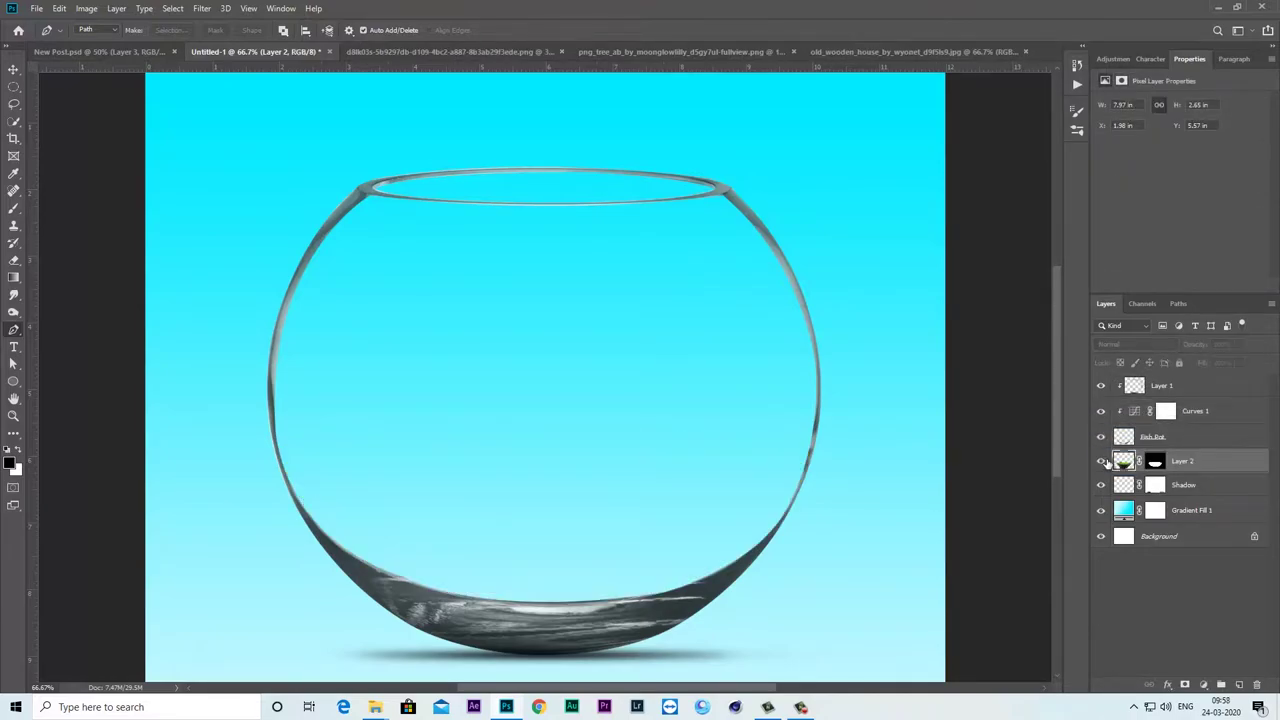
{"action": "left_click", "coordinate": [1101, 461]}
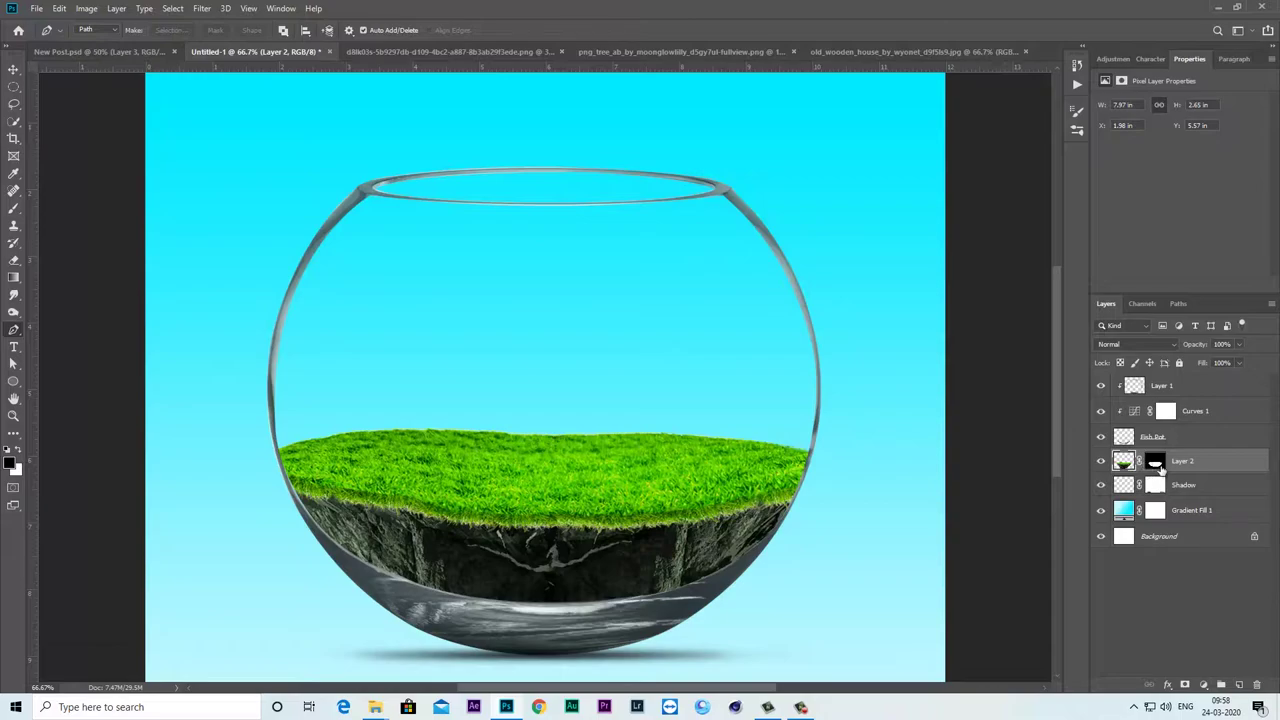
- Apply Layer 2's mask permanently and check the terrain's visibility
{"action": "right_click", "coordinate": [1160, 465]}
{"action": "left_click", "coordinate": [1180, 505]}
{"action": "left_click", "coordinate": [1101, 461]}
{"action": "left_click", "coordinate": [1101, 461]}
- Add a new Layer 3 clipped to the terrain's Layer 2
{"action": "left_click", "coordinate": [1239, 685]}
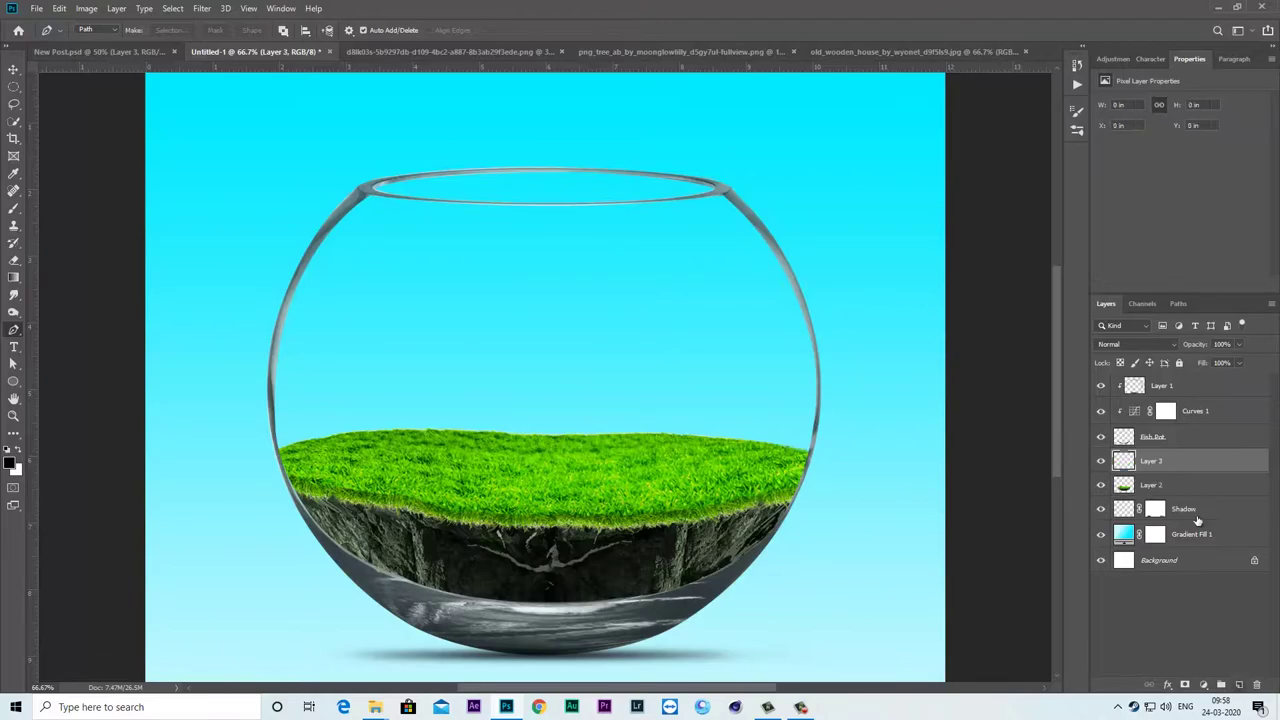
{"action": "right_click", "coordinate": [1176, 460]}
{"action": "left_click", "coordinate": [1045, 386]}
- Brush dark shading on the soil's edges and along the bowl's right edge
{"action": "right_click", "coordinate": [14, 208]}
{"action": "left_click", "coordinate": [70, 208]}
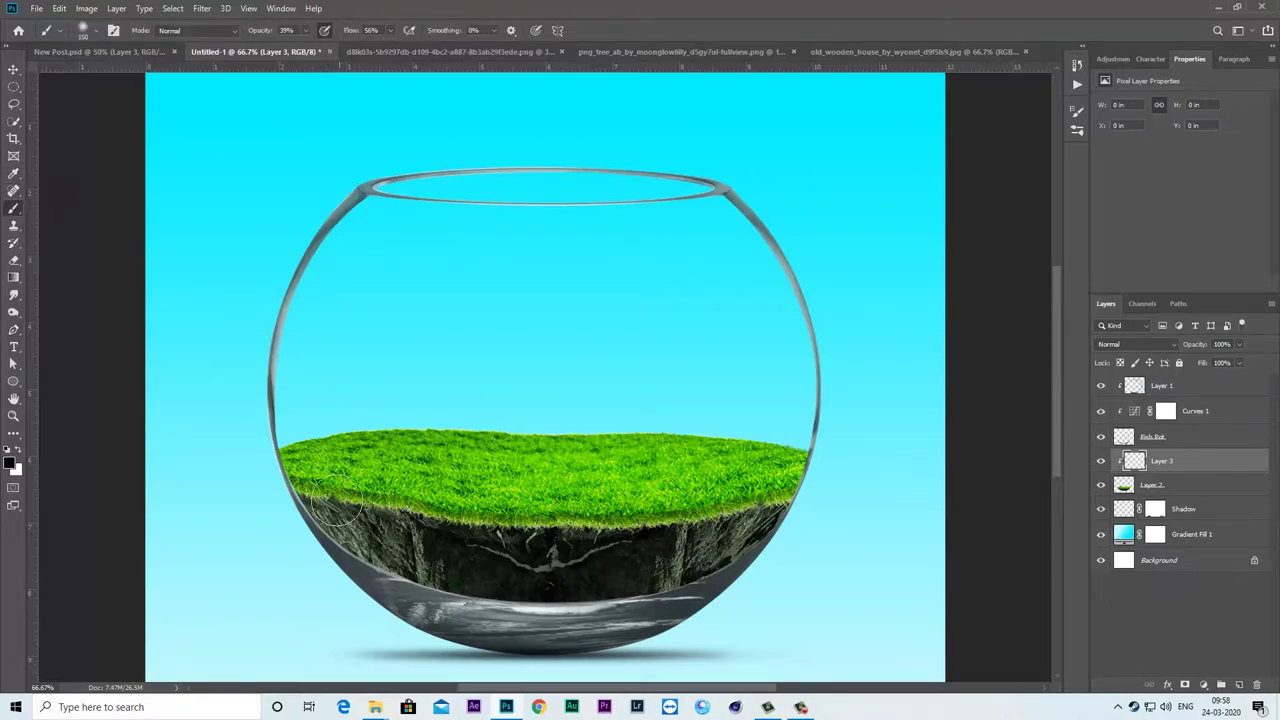
{"action": "left_click_drag", "start_coordinate": [337, 510], "coordinate": [275, 490]}
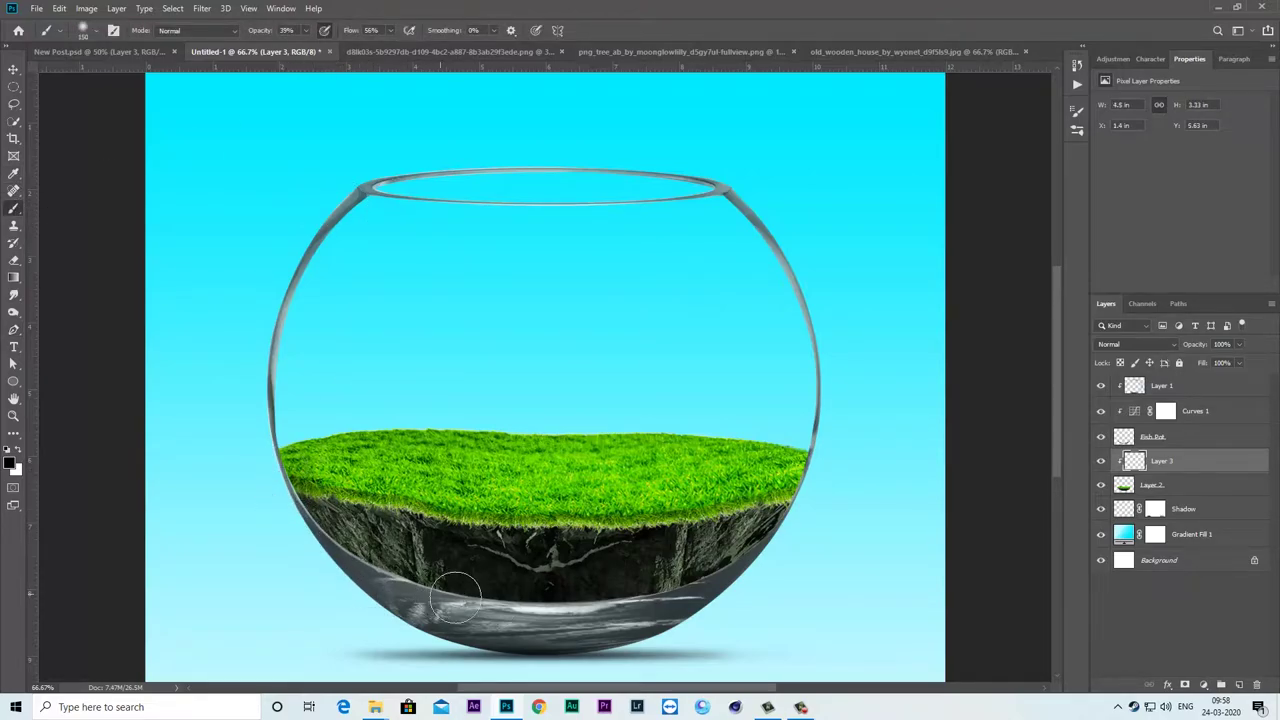
{"action": "left_click_drag", "start_coordinate": [456, 598], "coordinate": [778, 540]}
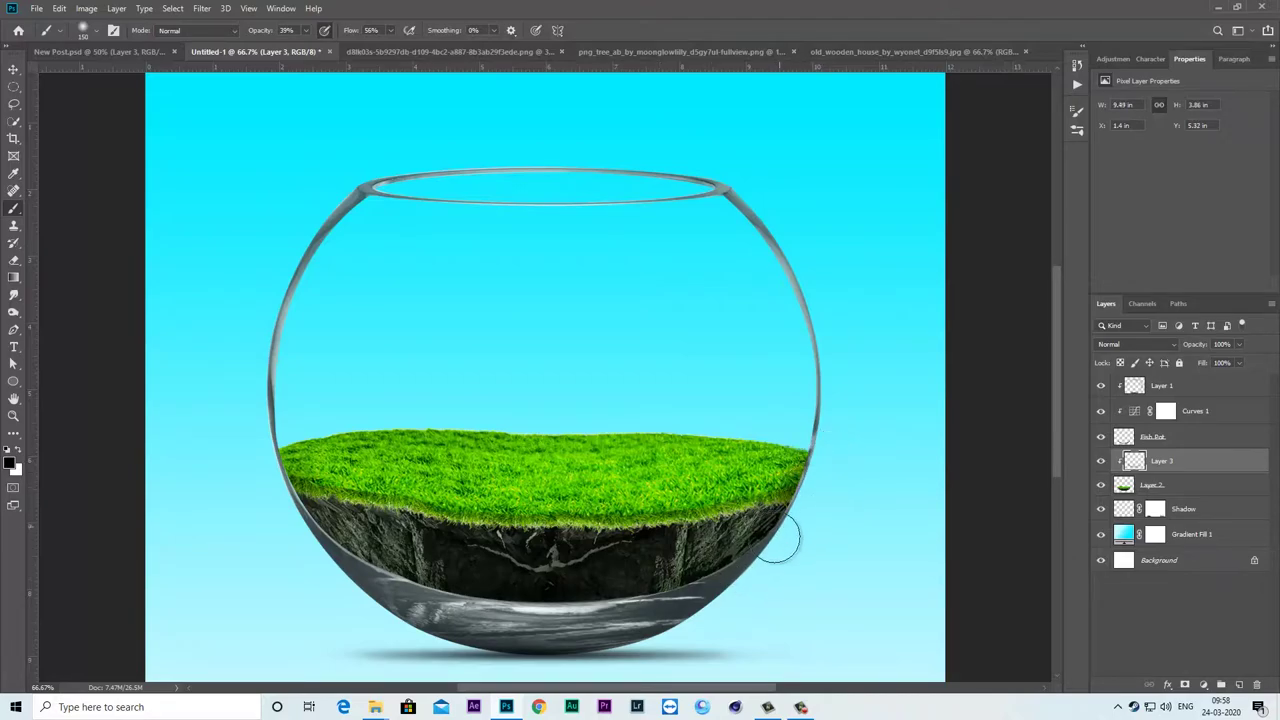
{"action": "left_click_drag", "start_coordinate": [778, 540], "coordinate": [340, 545]}
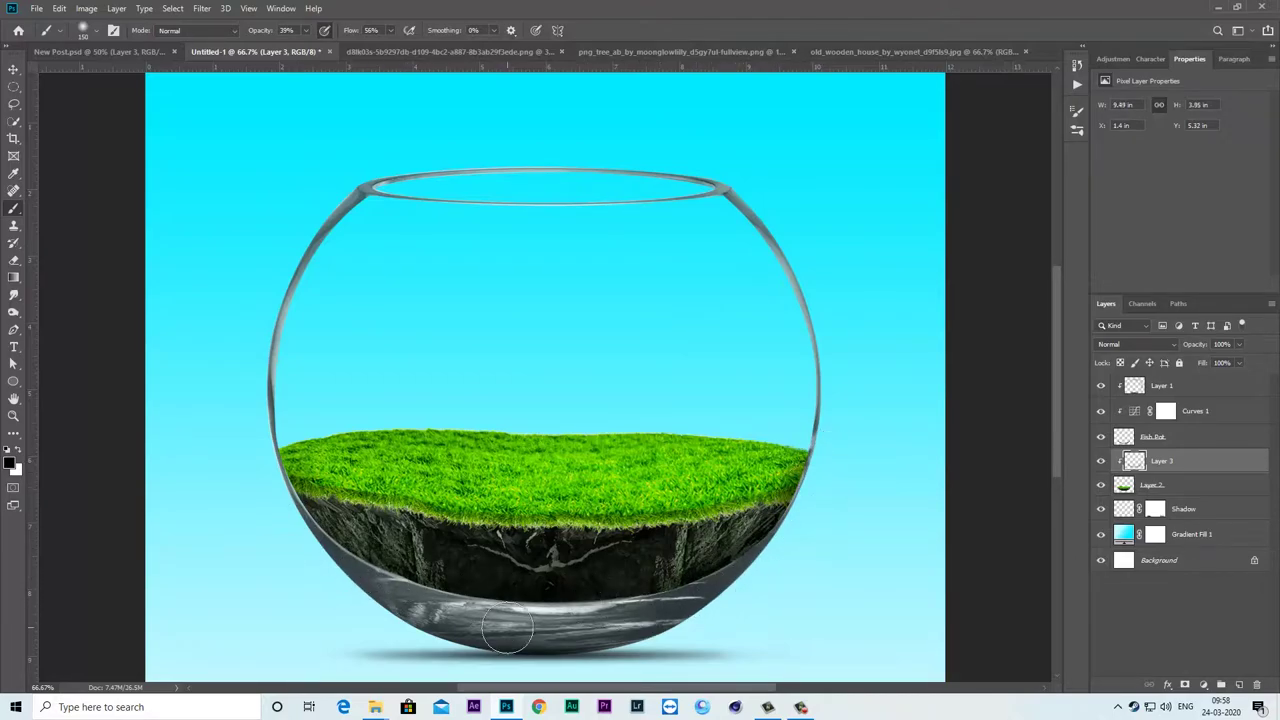
{"action": "left_click_drag", "start_coordinate": [243, 455], "coordinate": [257, 503]}
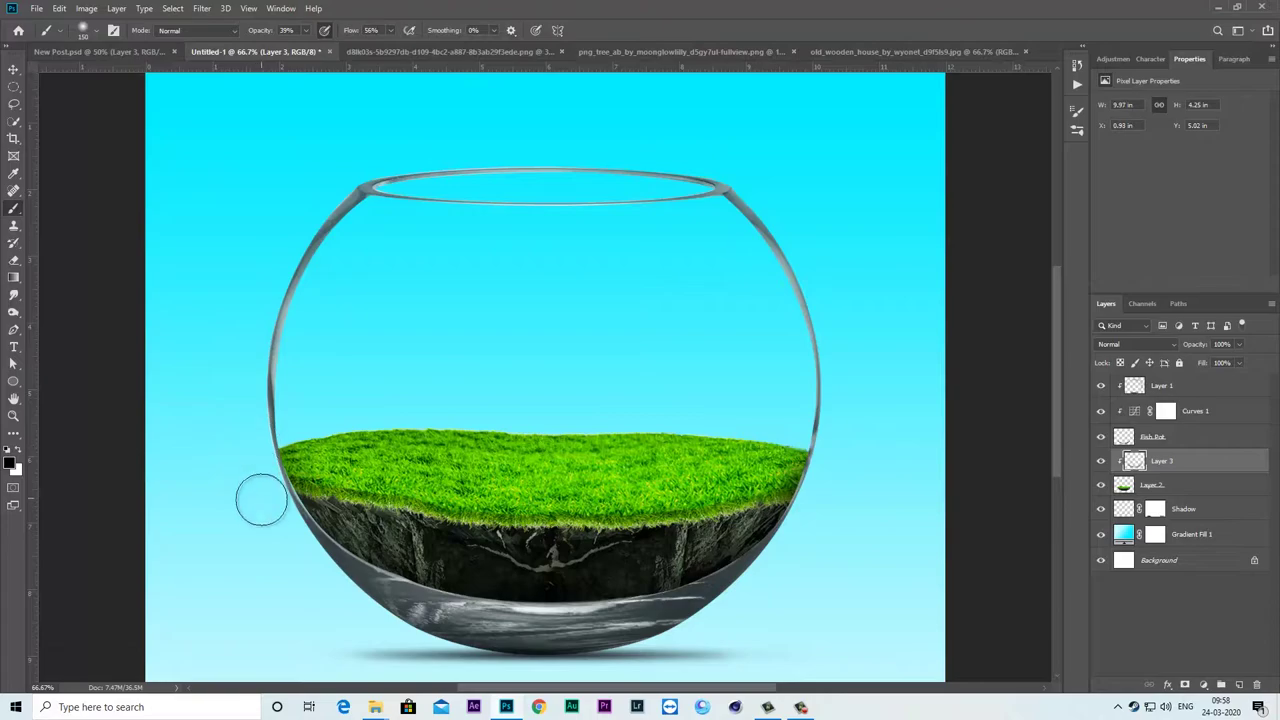
{"action": "left_click_drag", "start_coordinate": [830, 452], "coordinate": [843, 443]}
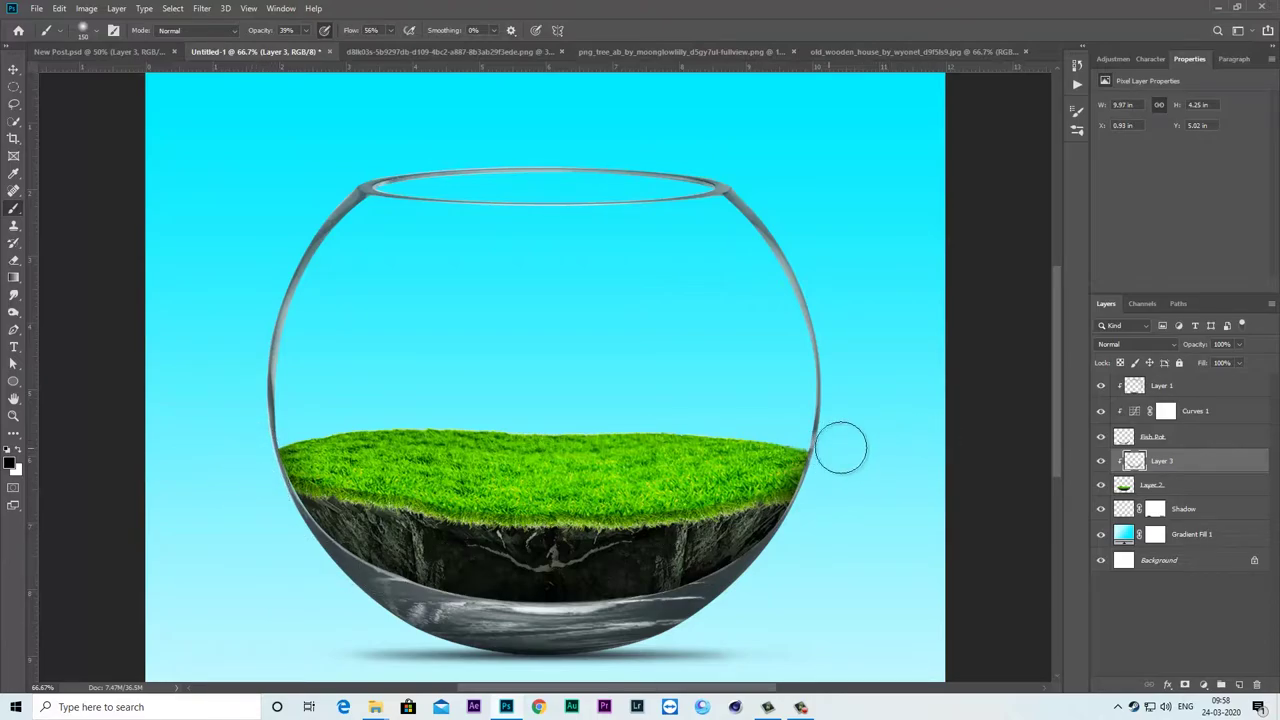
- Lower Layer 3's opacity to 72%
{"action": "left_click", "coordinate": [1239, 344]}
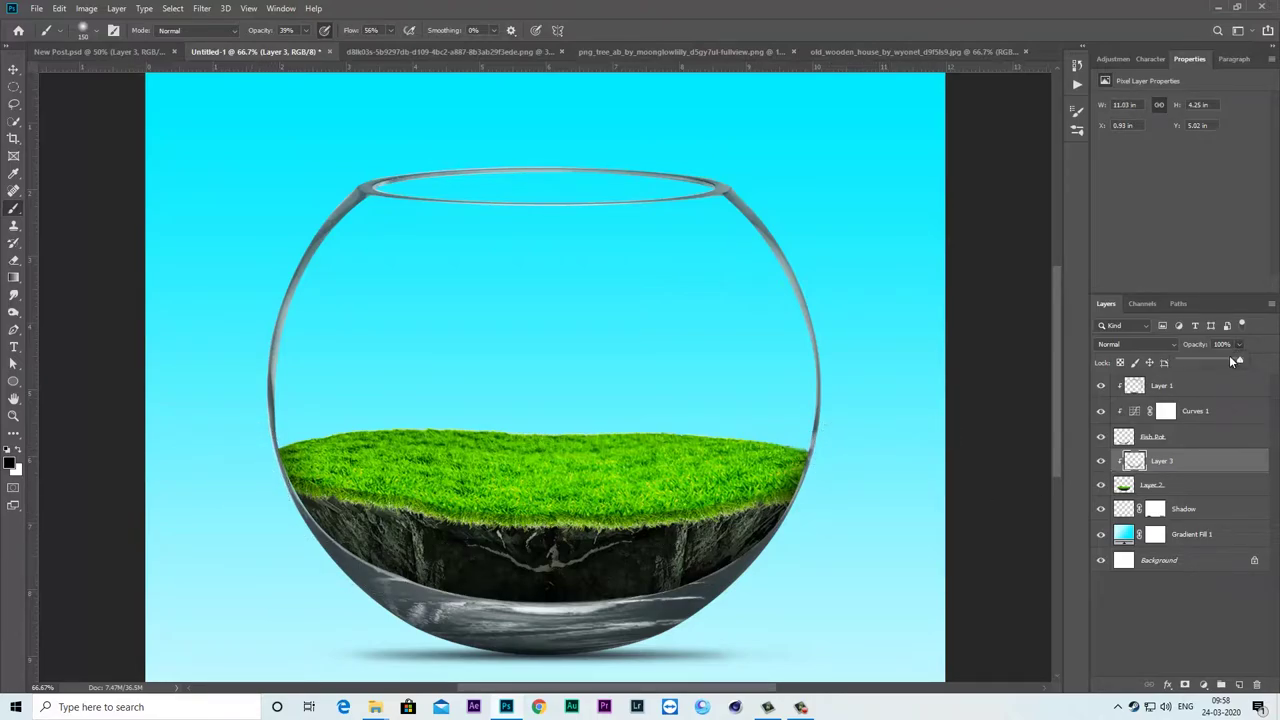
{"action": "left_click_drag", "start_coordinate": [1226, 363], "coordinate": [1228, 363]}
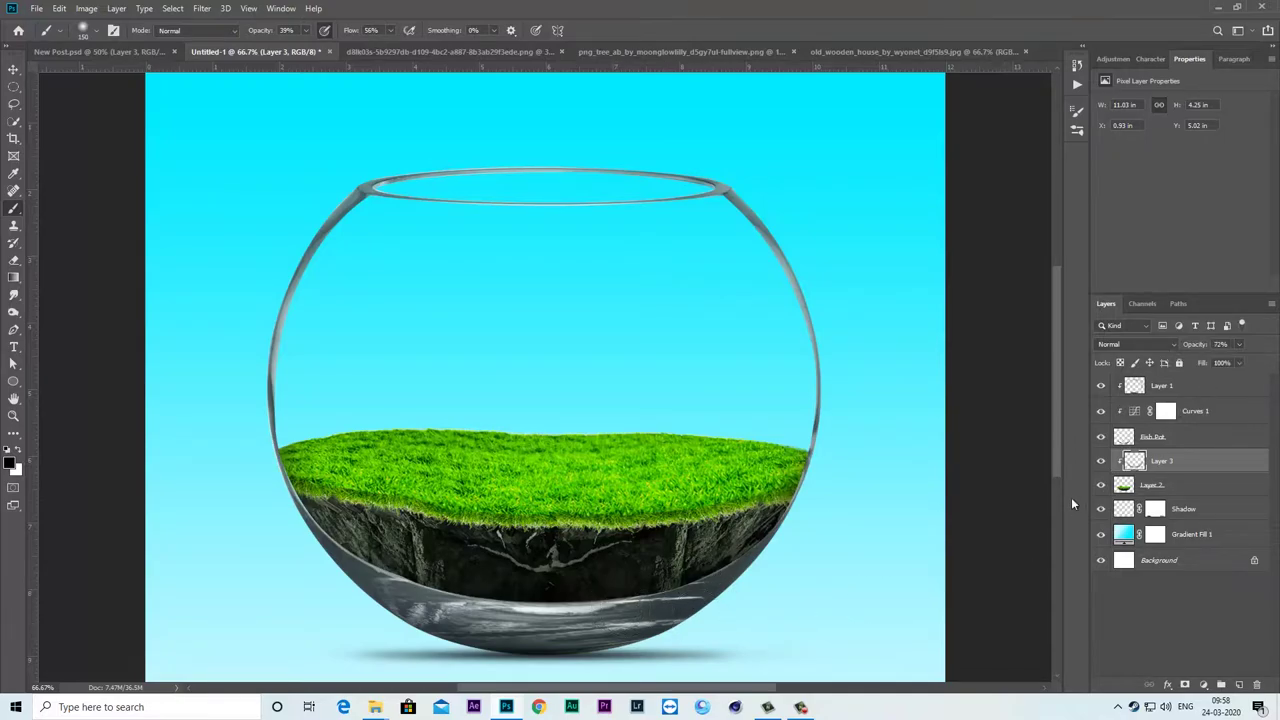
{"action": "left_click", "coordinate": [1178, 442]}
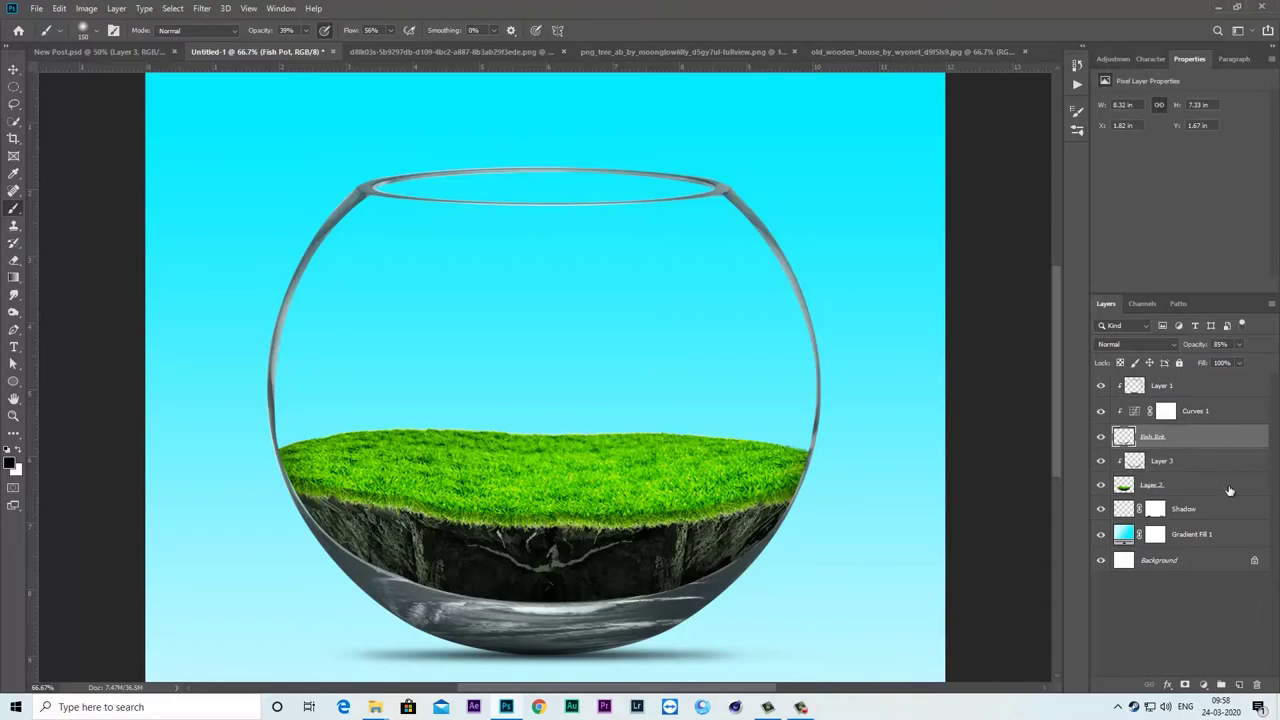
- Add a clipped Layer 4 in Soft Light mode and brush dark tones over the lower rock
{"action": "left_click", "coordinate": [1240, 684]}
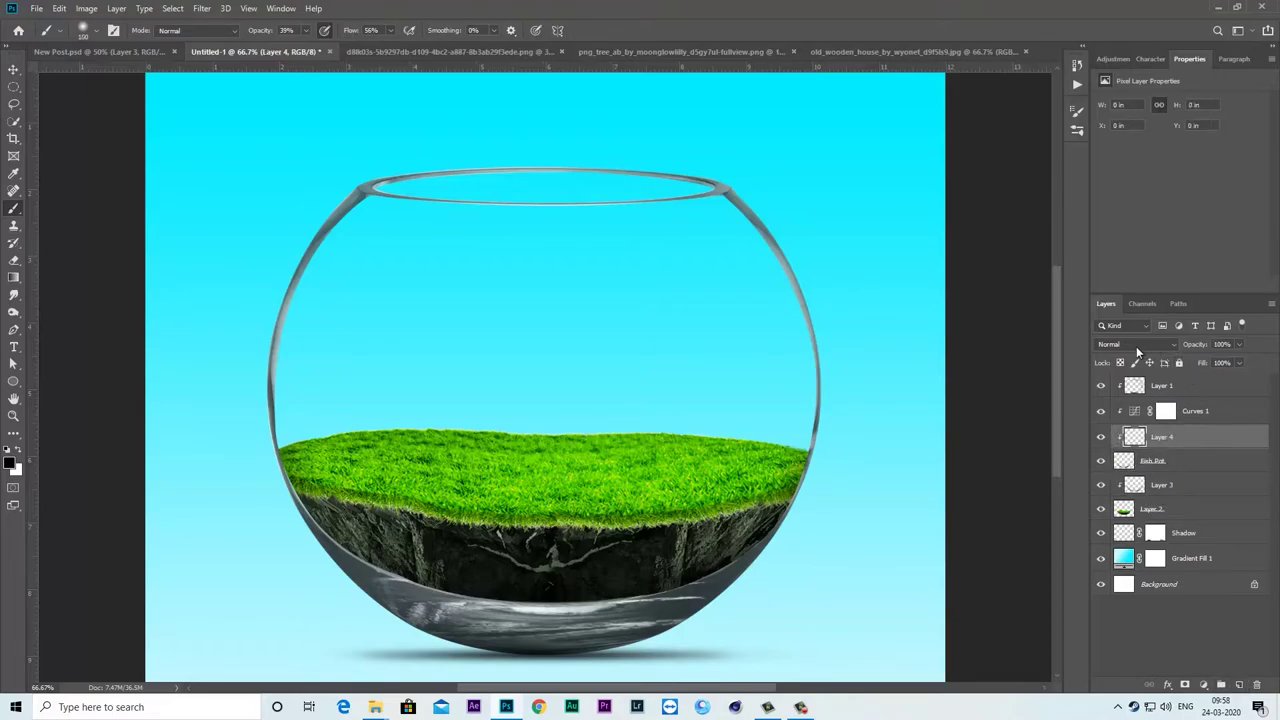
{"action": "left_click", "coordinate": [1136, 344]}
{"action": "left_click", "coordinate": [1120, 510]}
{"action": "mouse_move", "coordinate": [587, 587]}
{"action": "left_mouse_down"}
{"action": "mouse_move", "coordinate": [478, 603]}
{"action": "mouse_move", "coordinate": [512, 613]}
{"action": "mouse_move", "coordinate": [468, 601]}
{"action": "mouse_move", "coordinate": [674, 601]}
{"action": "mouse_move", "coordinate": [770, 547]}
{"action": "mouse_move", "coordinate": [515, 620]}
{"action": "mouse_move", "coordinate": [508, 605]}
{"action": "mouse_move", "coordinate": [410, 577]}
{"action": "mouse_move", "coordinate": [295, 495]}
{"action": "mouse_move", "coordinate": [320, 530]}
{"action": "mouse_move", "coordinate": [315, 510]}
{"action": "mouse_move", "coordinate": [440, 575]}
{"action": "mouse_move", "coordinate": [400, 578]}
{"action": "mouse_move", "coordinate": [430, 595]}
{"action": "mouse_move", "coordinate": [671, 591]}
{"action": "mouse_move", "coordinate": [720, 565]}
{"action": "mouse_move", "coordinate": [614, 591]}
{"action": "mouse_move", "coordinate": [364, 573]}
{"action": "mouse_move", "coordinate": [716, 569]}
{"action": "left_mouse_up"}
- Toggle Layer 4 and Layer 1 on and off to compare their shading
{"action": "left_click", "coordinate": [1100, 438]}
{"action": "left_click", "coordinate": [1100, 438]}
{"action": "left_click", "coordinate": [1200, 390]}
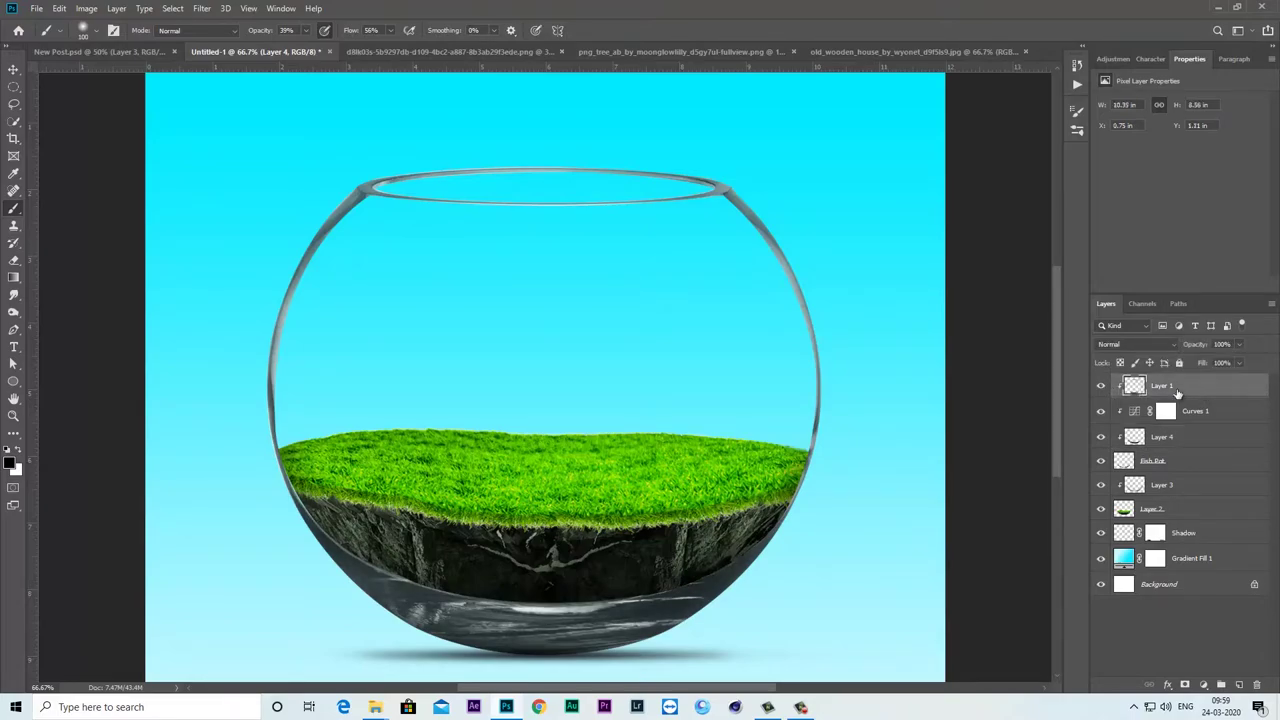
{"action": "left_click", "coordinate": [1101, 386]}
{"action": "left_click", "coordinate": [1101, 386]}
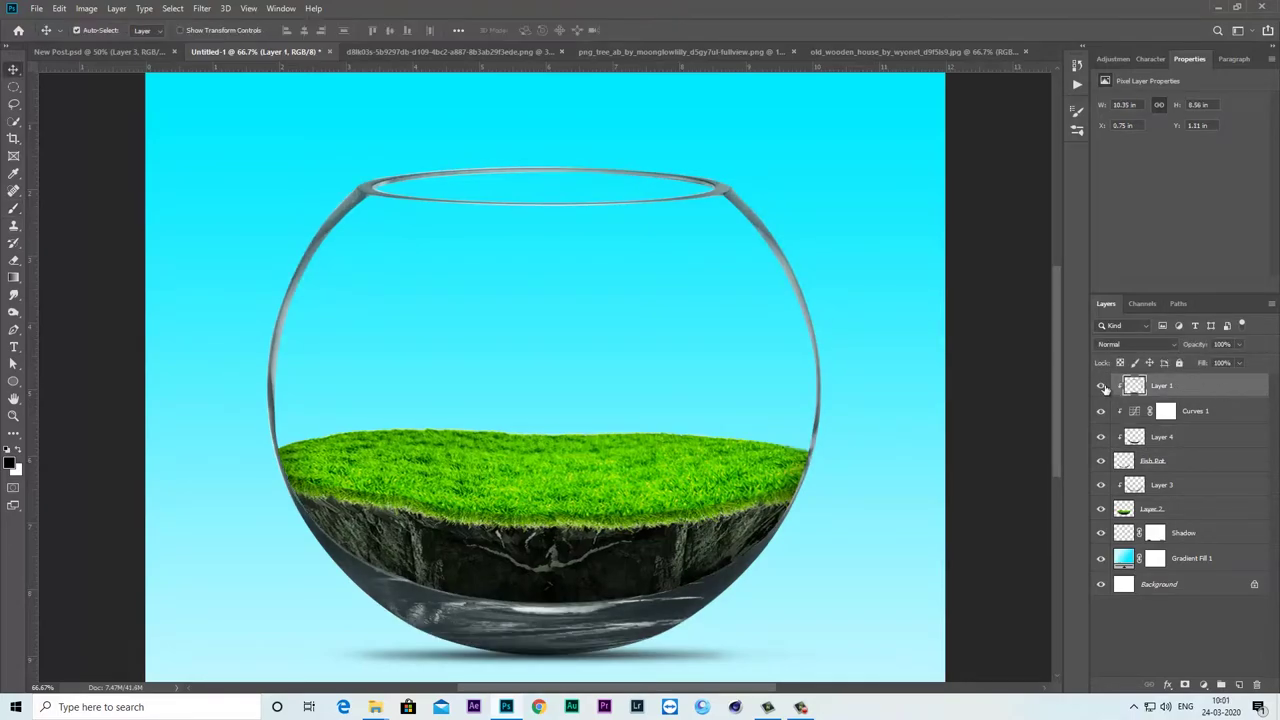
- Group Layer 1, Curves 1, Layer 4 and Fish Pot into a folder named 'Fishpot'
{"action": "left_click", "coordinate": [1197, 422], "text": "shift"}
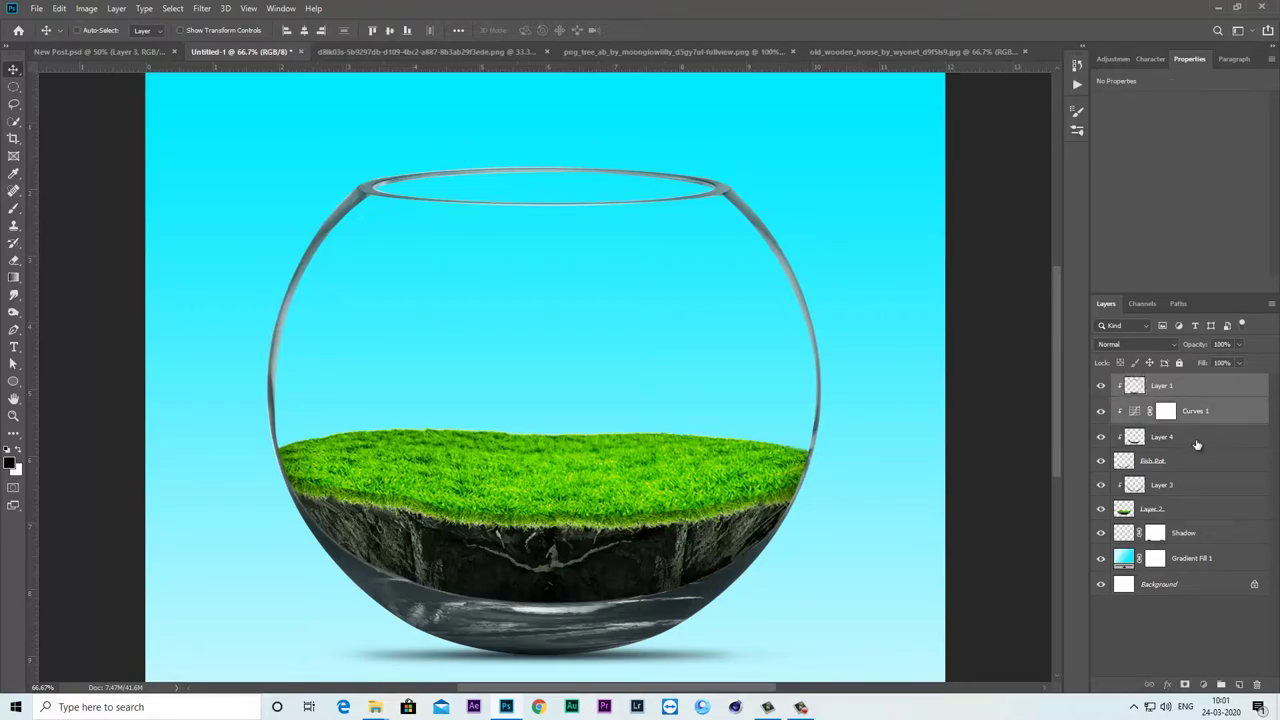
{"action": "left_click", "coordinate": [1197, 444], "text": "shift"}
{"action": "left_click", "coordinate": [1190, 462], "text": "shift"}
{"action": "right_click", "coordinate": [1195, 410]}
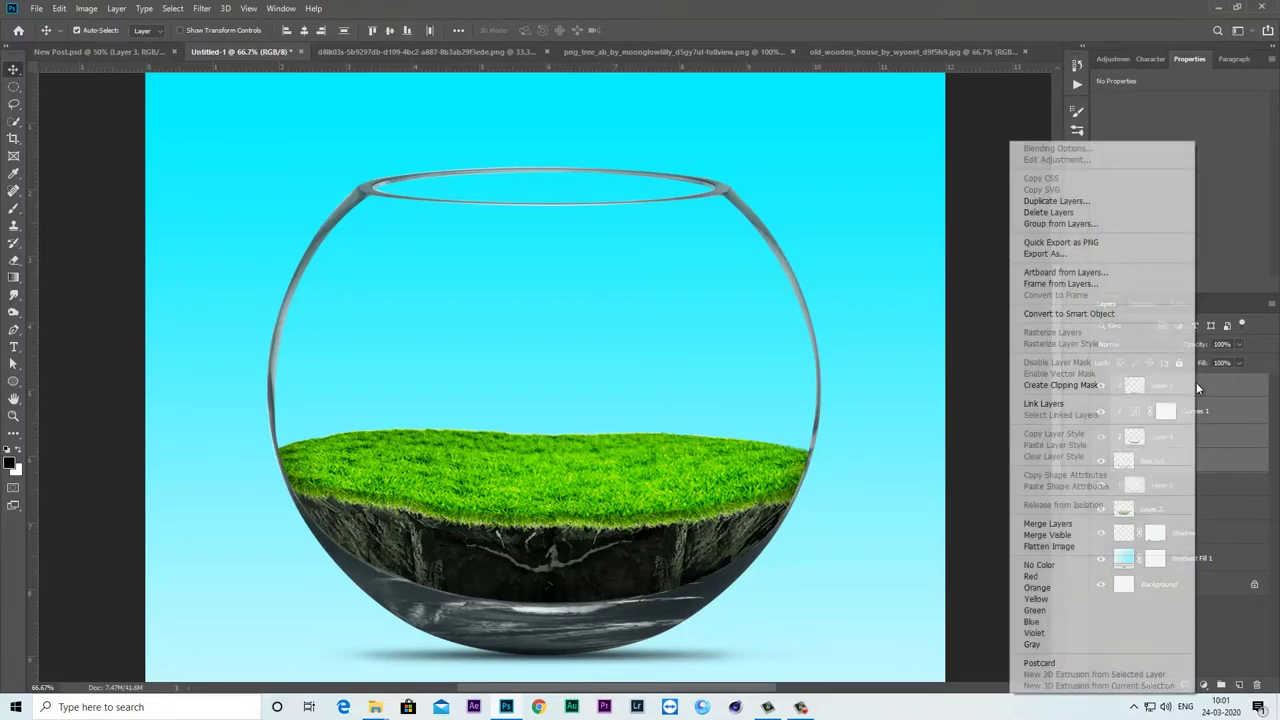
{"action": "left_click", "coordinate": [1076, 228]}
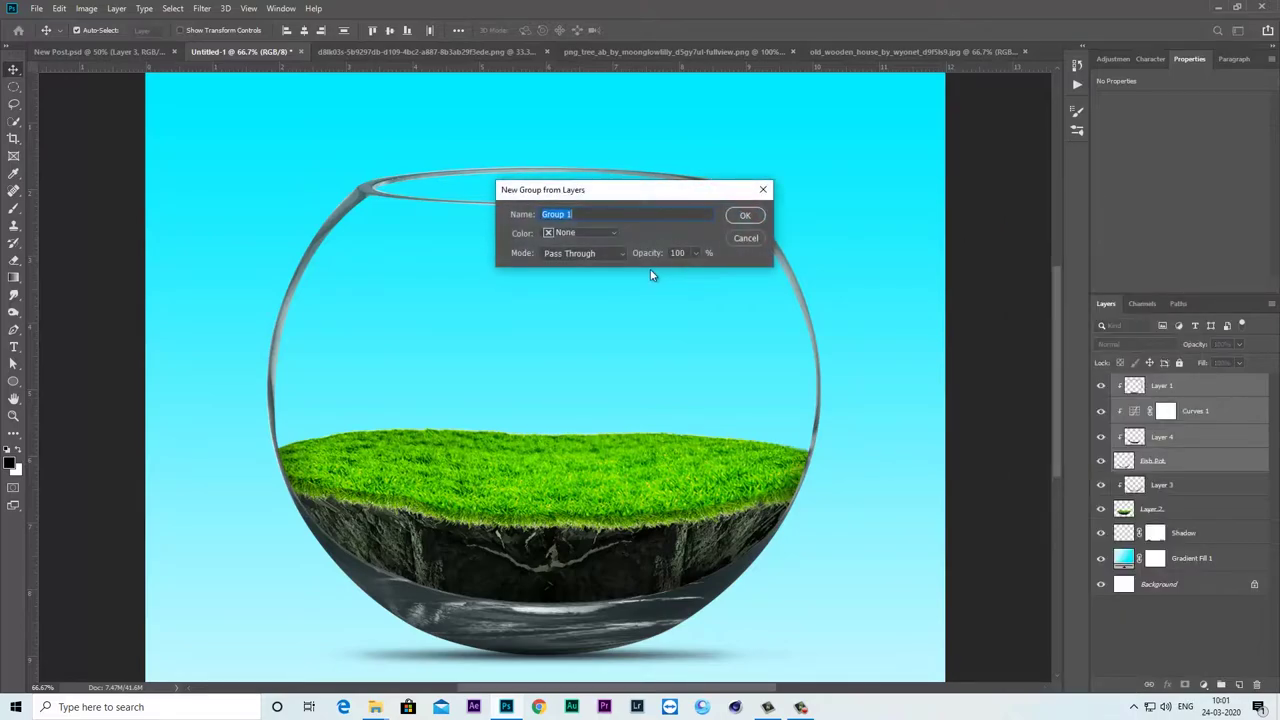
{"action": "type", "text": "Fis"}
{"action": "type", "text": "hpot"}
{"action": "key", "text": "Return"}
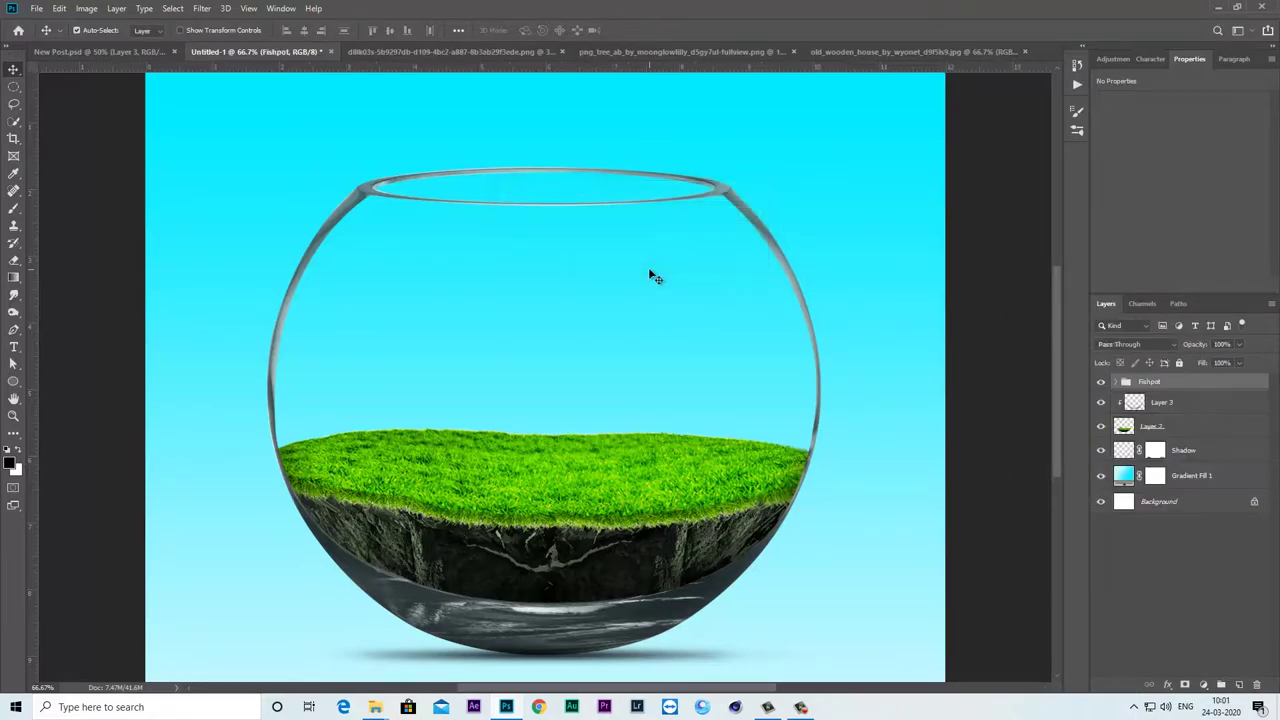
- Check the Fishpot group's visibility, select Layer 2 and switch to another open image
{"action": "left_click", "coordinate": [1100, 383]}
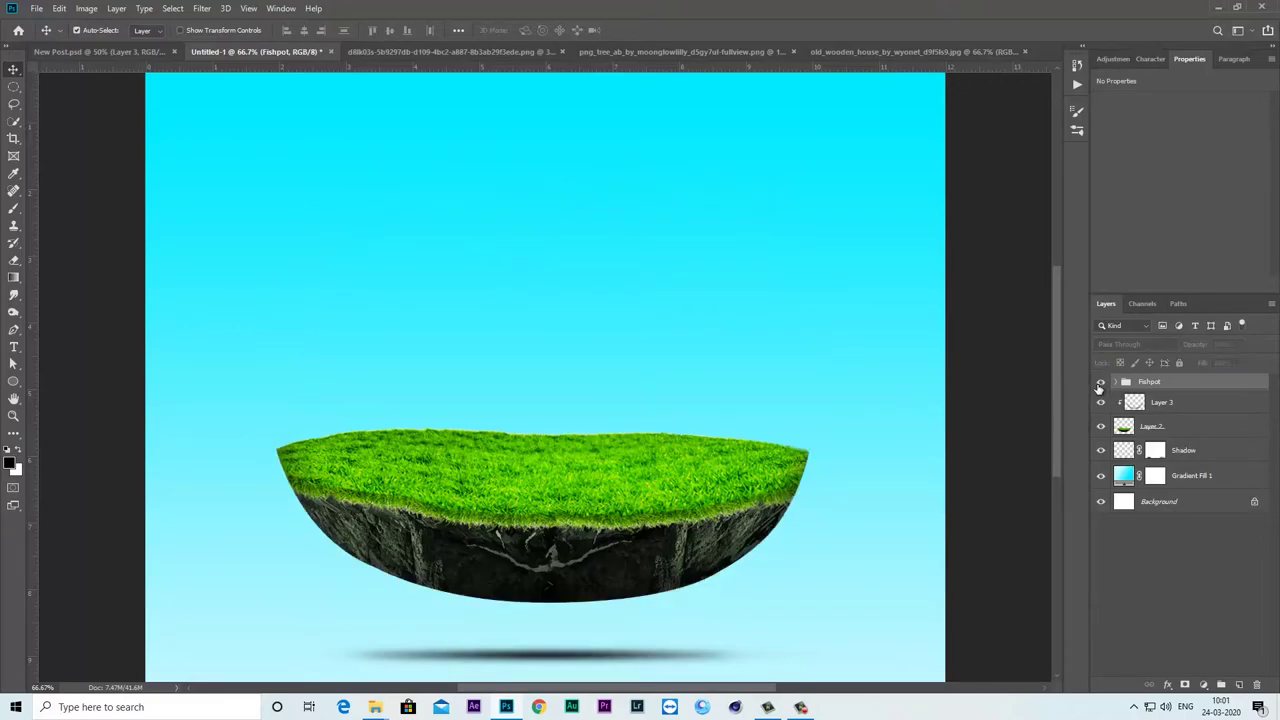
{"action": "left_click", "coordinate": [1100, 383]}
{"action": "left_click", "coordinate": [1179, 427]}
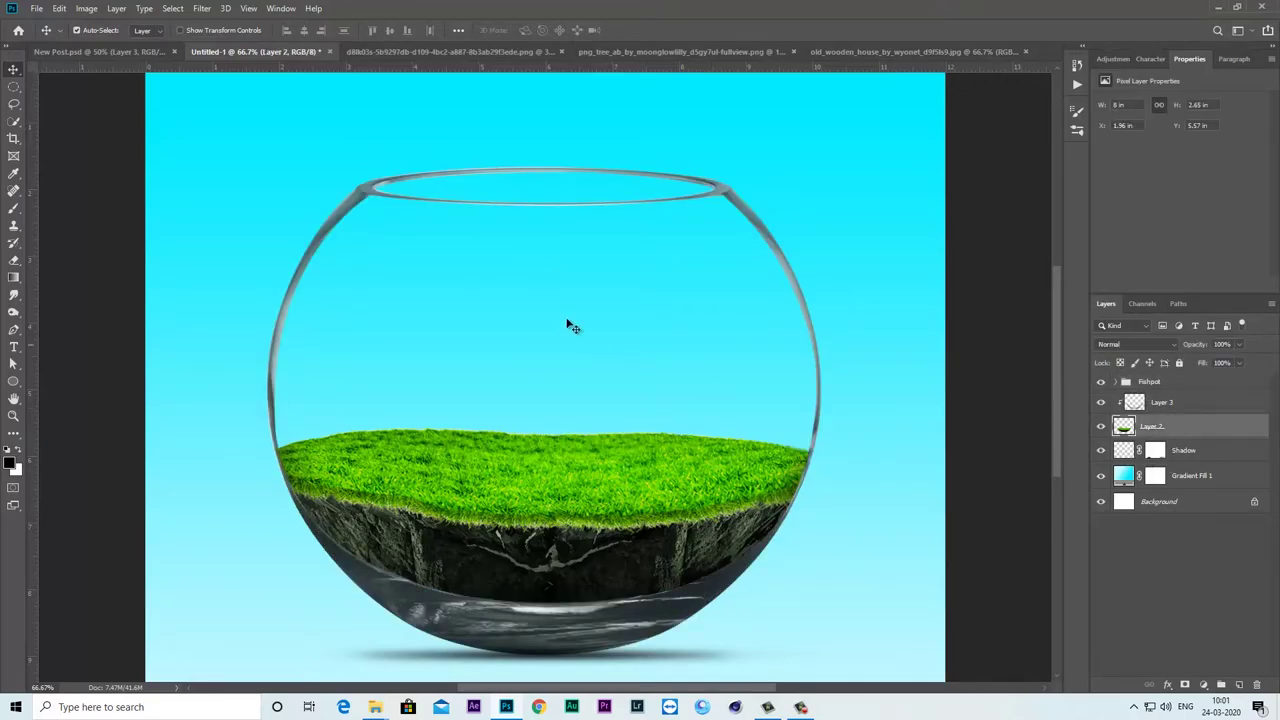
{"action": "left_click", "coordinate": [420, 52]}
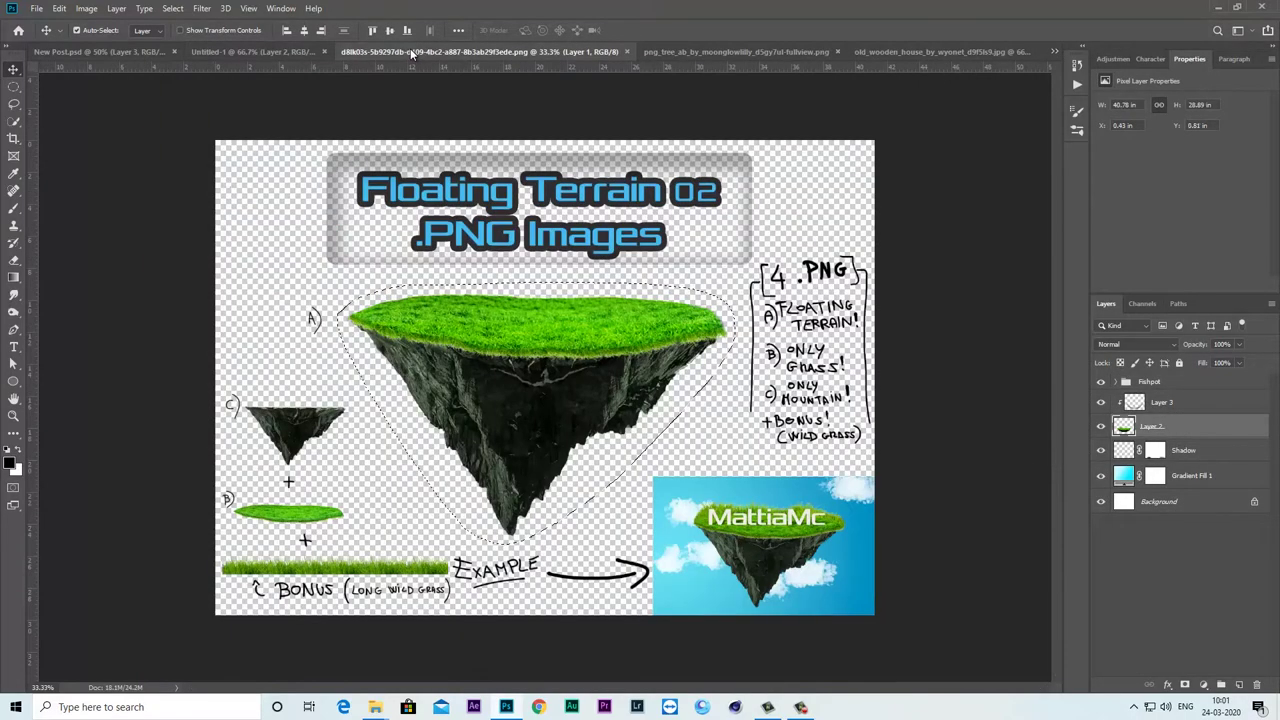
- Bring up the old wooden house photo and start a Pen path on the house outline
{"action": "left_click", "coordinate": [686, 53]}
{"action": "left_click", "coordinate": [910, 52]}
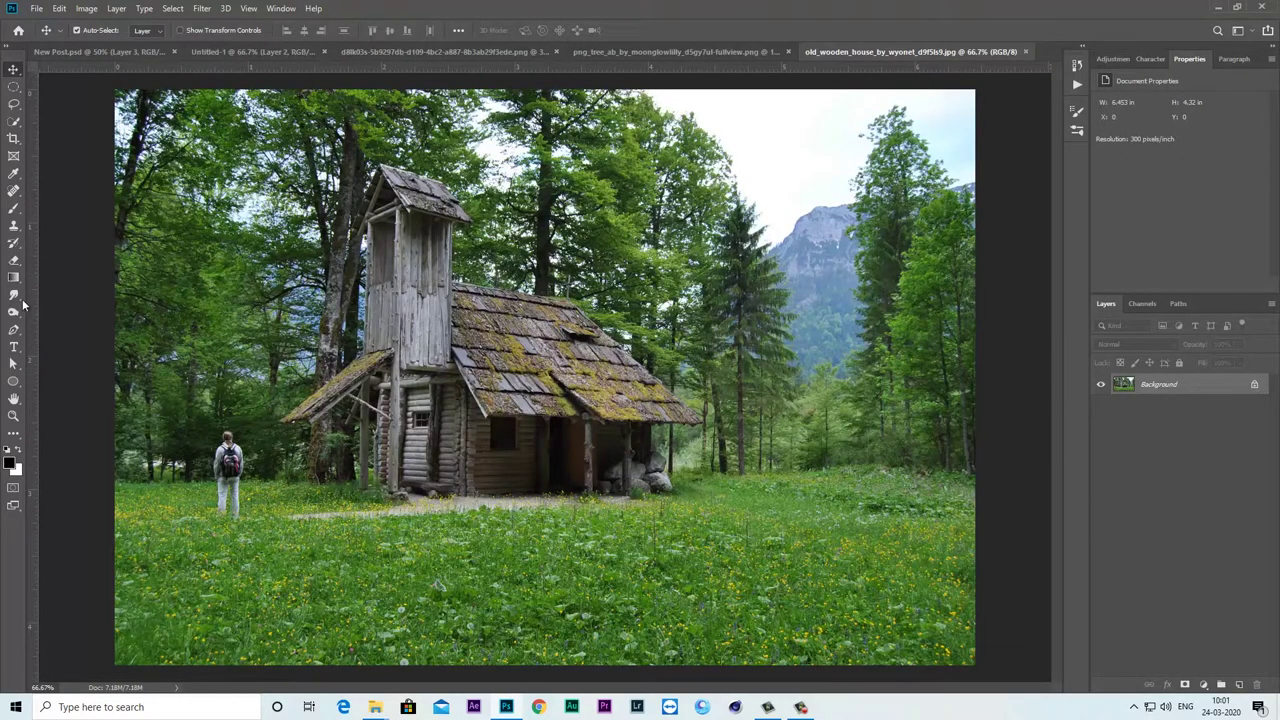
{"action": "left_click", "coordinate": [15, 330]}
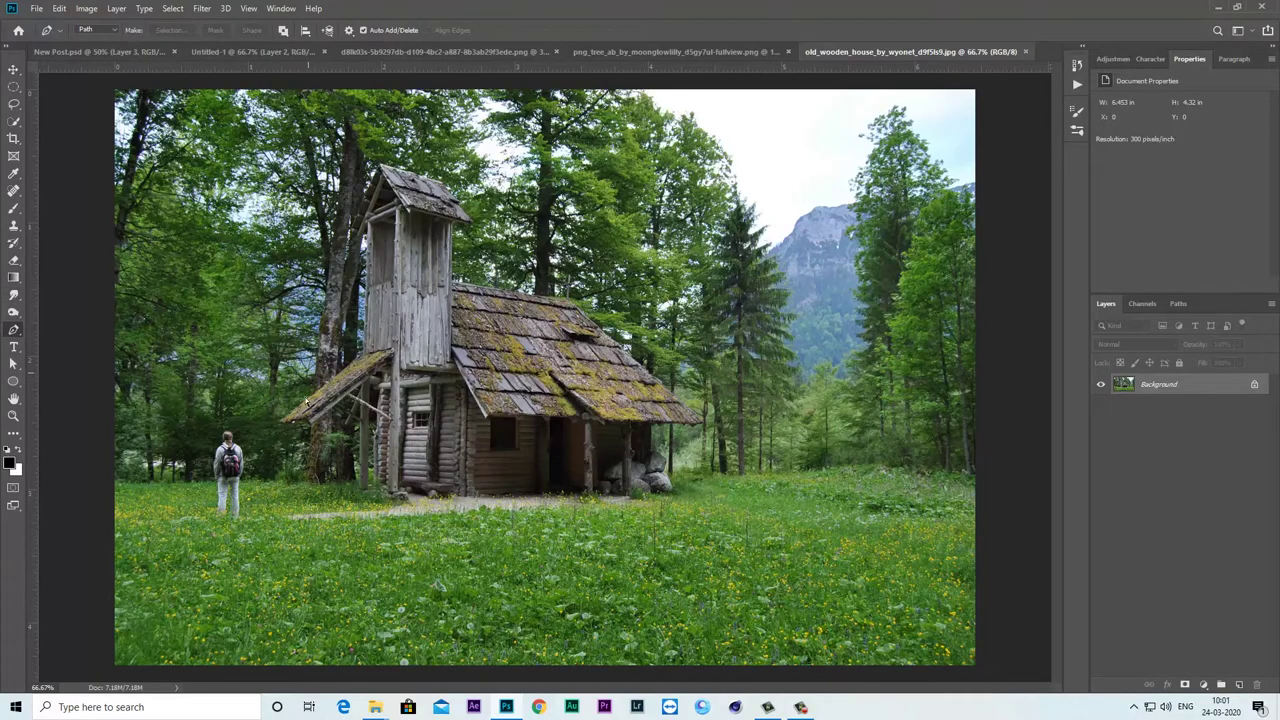
{"action": "scroll", "coordinate": [463, 440], "scroll_direction": "up", "scroll_amount": 5}
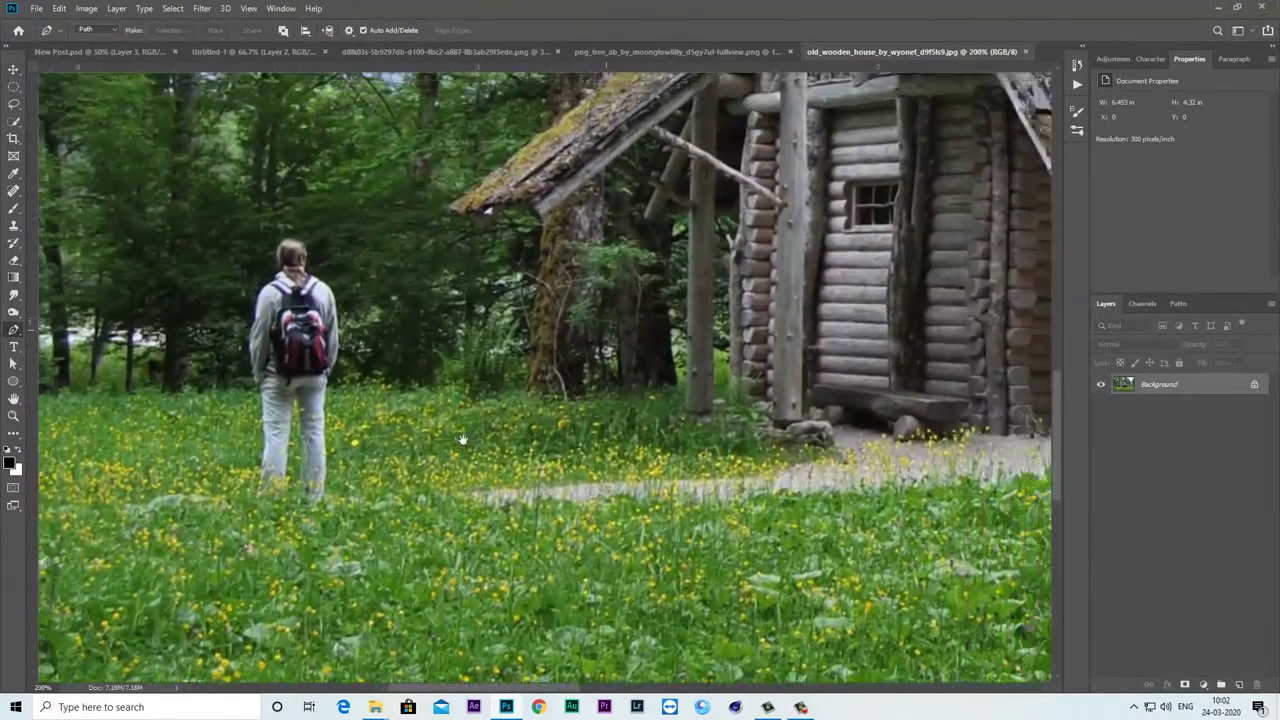
{"action": "left_click_drag", "start_coordinate": [463, 440], "coordinate": [358, 510]}
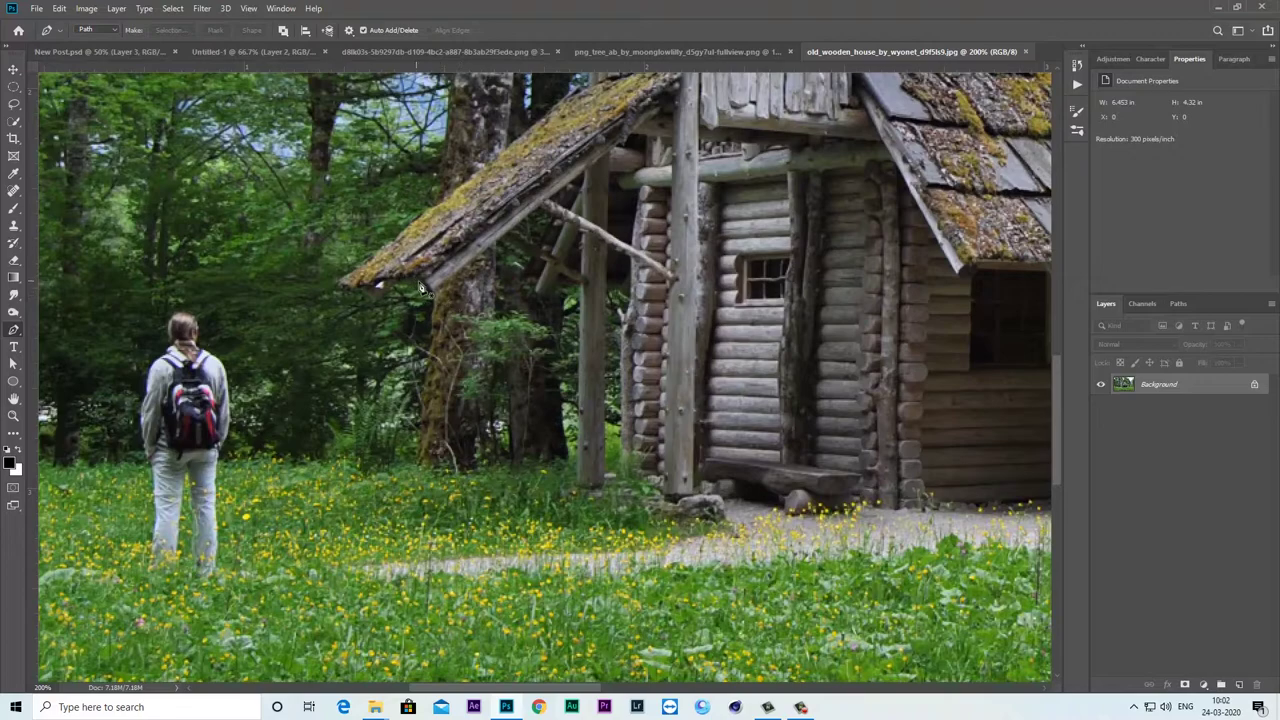
{"action": "left_click", "coordinate": [578, 485]}
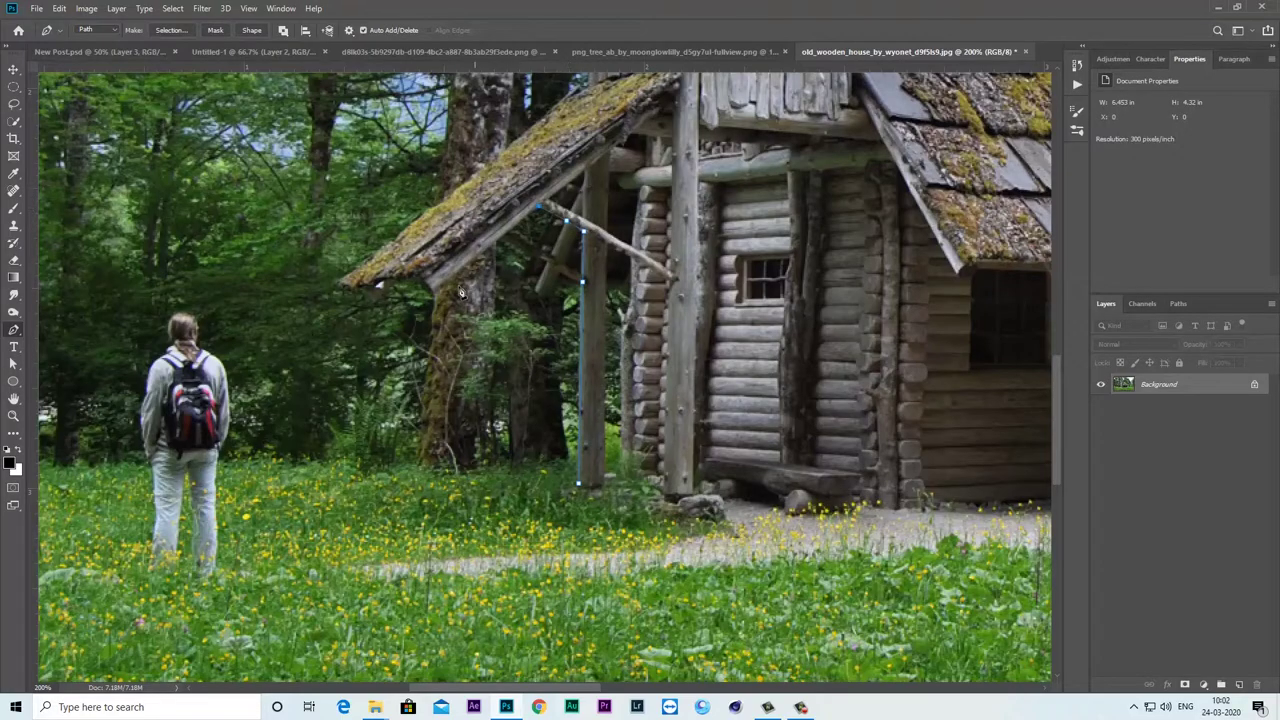
- Finish tracing the house with its grass patch and mask Layer 0 to that selection
{"action": "scroll", "coordinate": [376, 308], "scroll_direction": "up", "scroll_amount": 3}
{"action": "scroll", "coordinate": [433, 195], "scroll_direction": "up", "scroll_amount": 3}
{"action": "scroll", "coordinate": [363, 343], "scroll_direction": "up", "scroll_amount": 3}
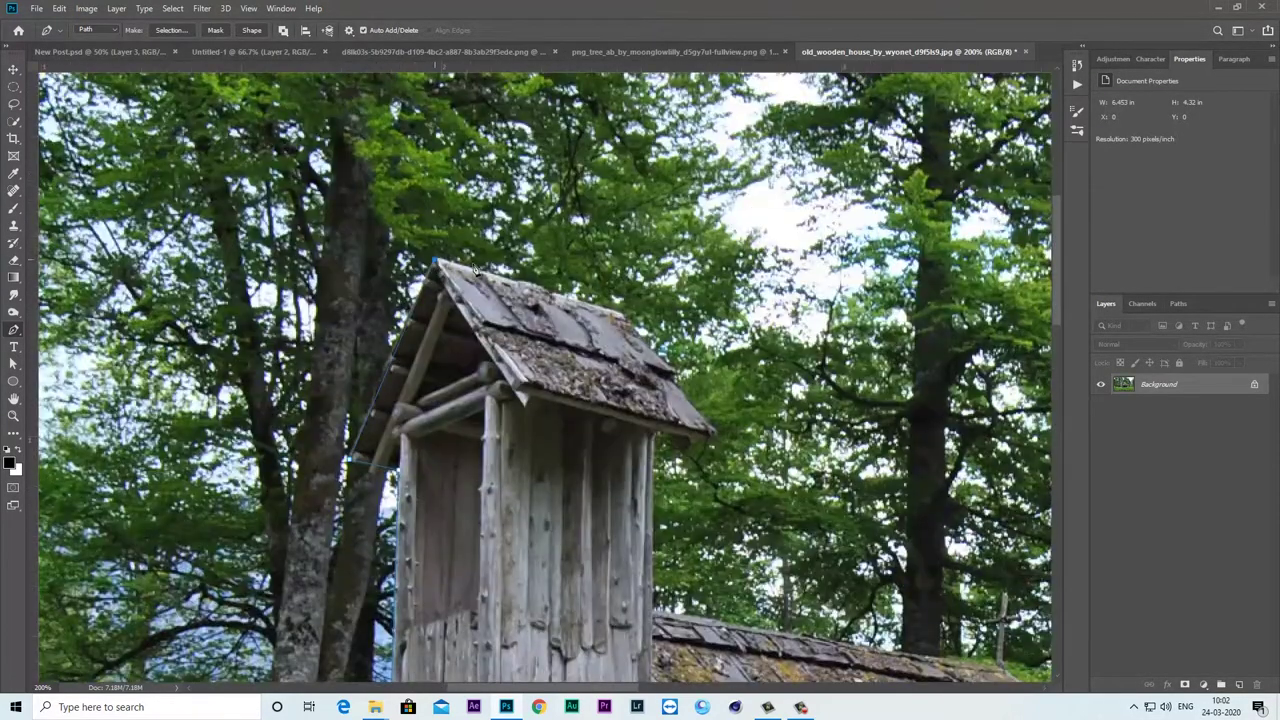
{"action": "scroll", "coordinate": [700, 440], "scroll_direction": "down", "scroll_amount": 2}
{"action": "scroll", "coordinate": [700, 440], "scroll_direction": "right", "scroll_amount": 2}
{"action": "scroll", "coordinate": [680, 415], "scroll_direction": "right", "scroll_amount": 3}
{"action": "scroll", "coordinate": [657, 389], "scroll_direction": "down", "scroll_amount": 2}
{"action": "scroll", "coordinate": [657, 389], "scroll_direction": "right", "scroll_amount": 4}
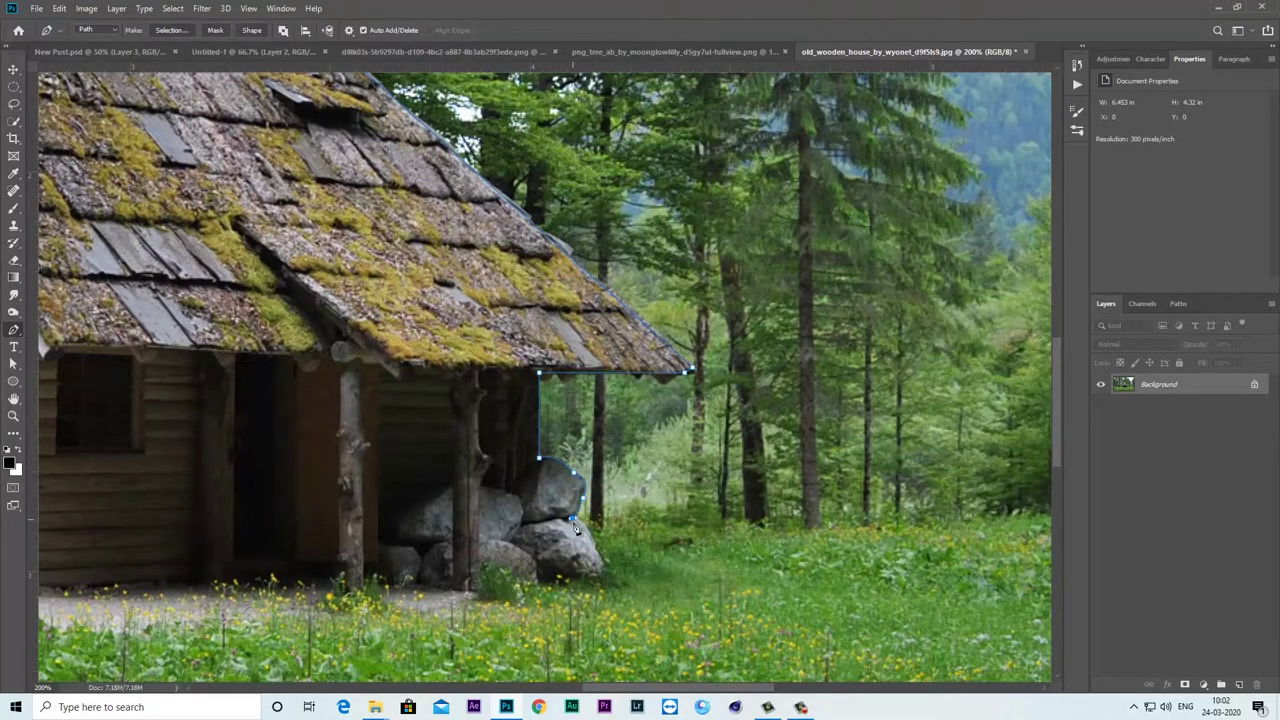
{"action": "key", "text": "ctrl+minus"}
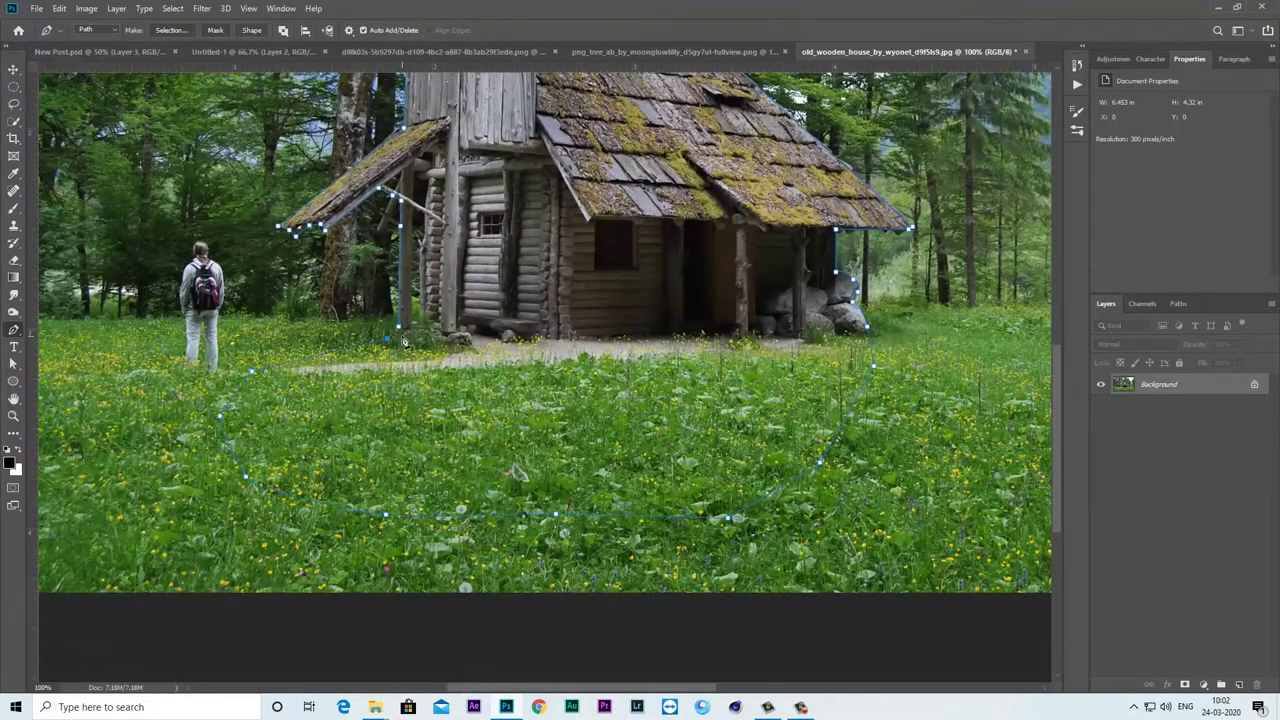
{"action": "key", "text": "ctrl+plus"}
{"action": "key", "text": "ctrl+plus"}
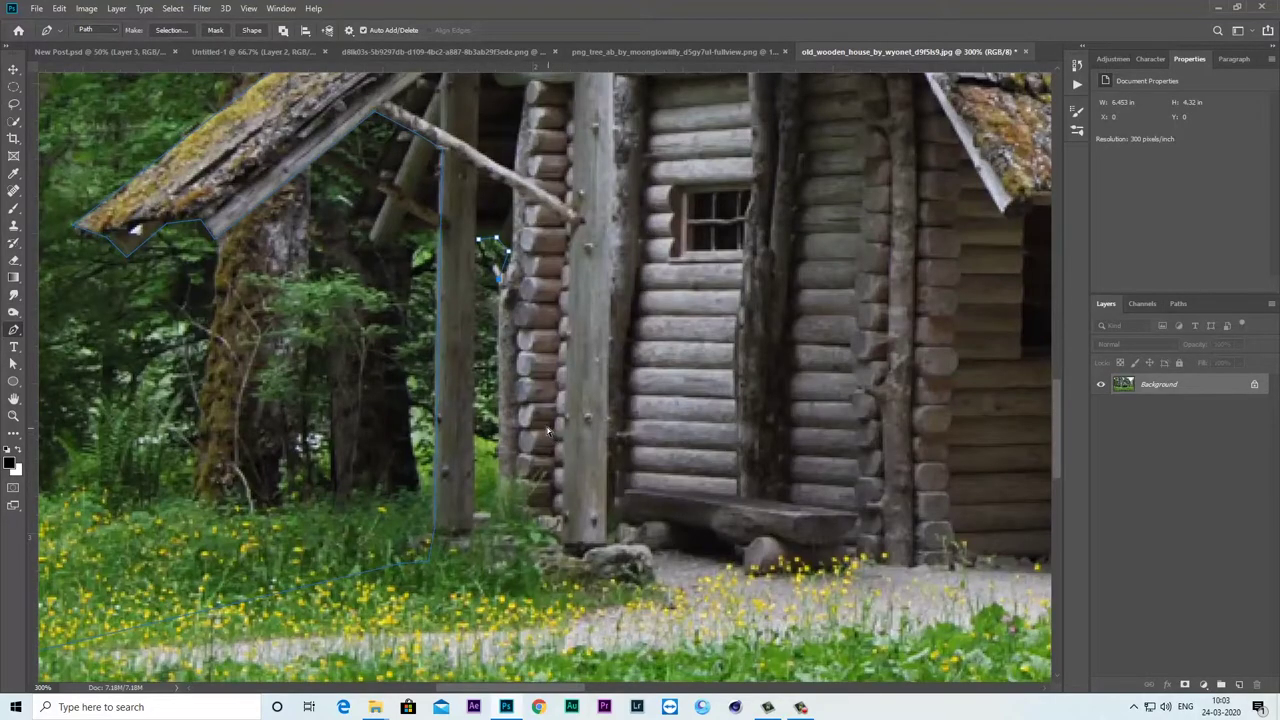
{"action": "key", "text": "ctrl+minus"}
{"action": "key", "text": "ctrl+minus"}
{"action": "key", "text": "ctrl+minus"}
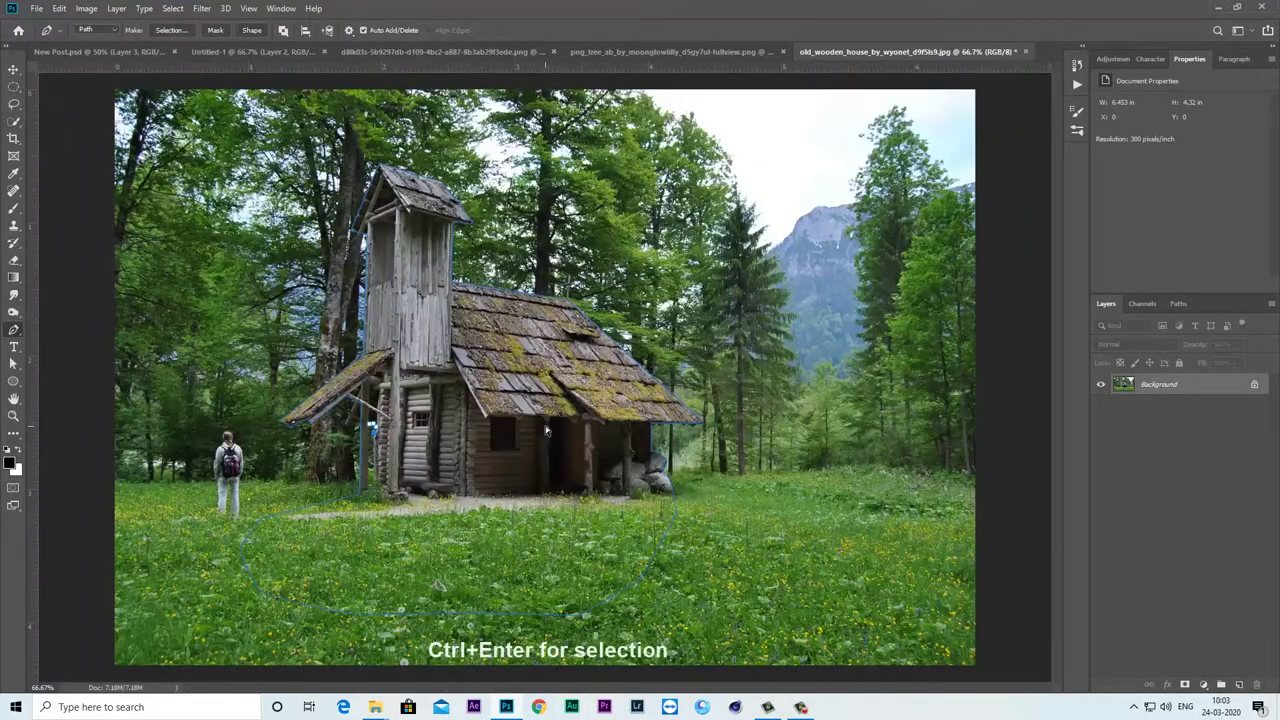
{"action": "key", "text": "ctrl+Return"}
{"action": "left_click", "coordinate": [1184, 685]}
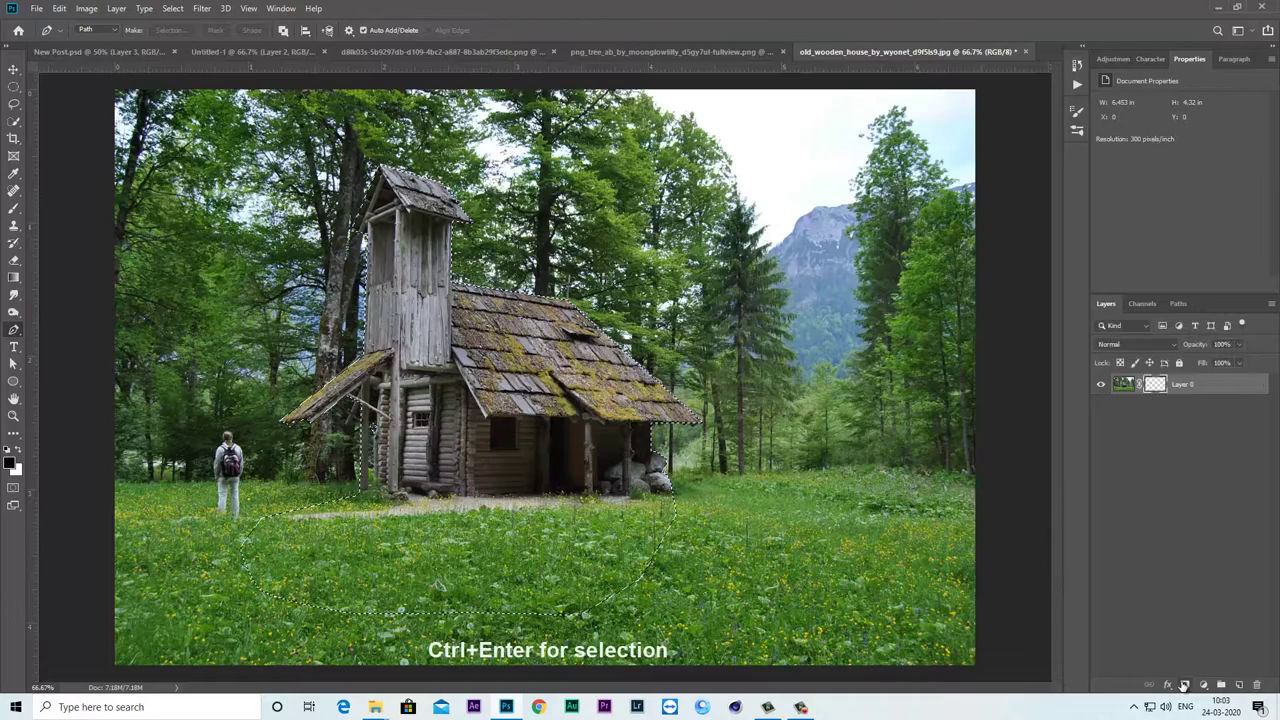
- Drag the cut-out house into the bowl, scale it to about 69.4% and set it on the island
{"action": "key", "text": "v"}
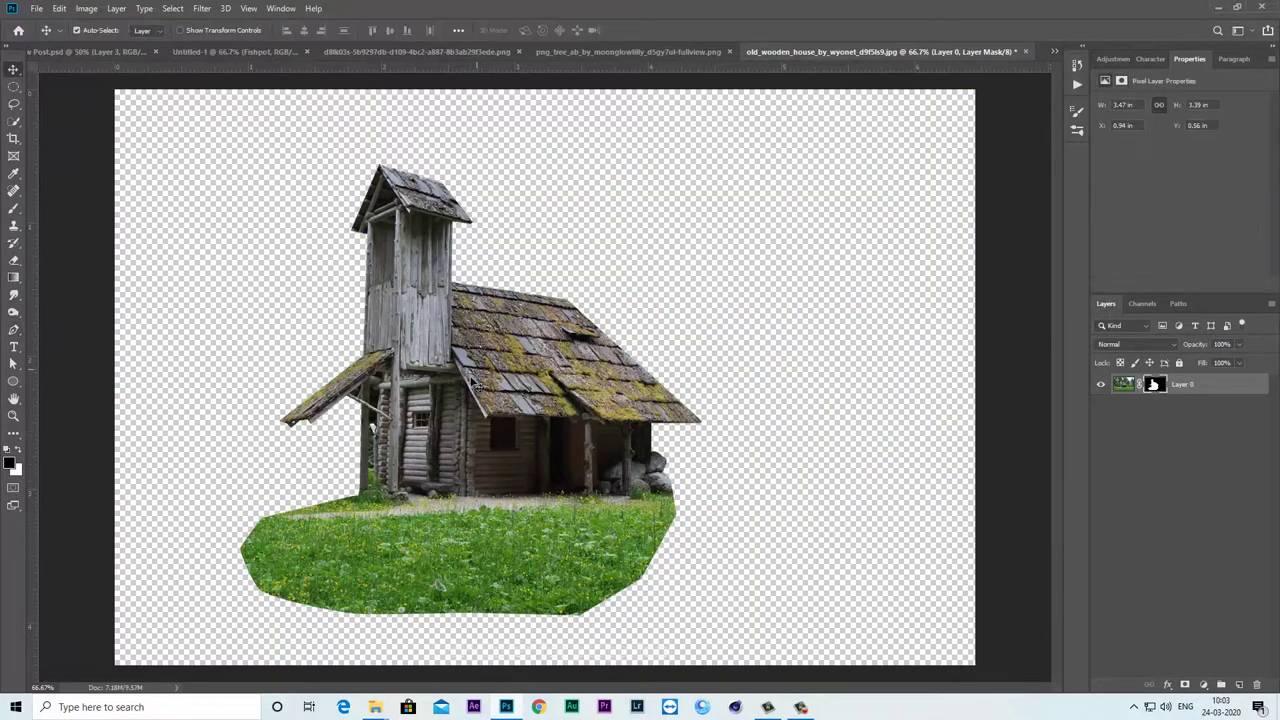
{"action": "mouse_move", "coordinate": [480, 373]}
{"action": "left_mouse_down"}
{"action": "mouse_move", "coordinate": [235, 57]}
{"action": "mouse_move", "coordinate": [485, 265]}
{"action": "mouse_move", "coordinate": [641, 349]}
{"action": "left_mouse_up"}
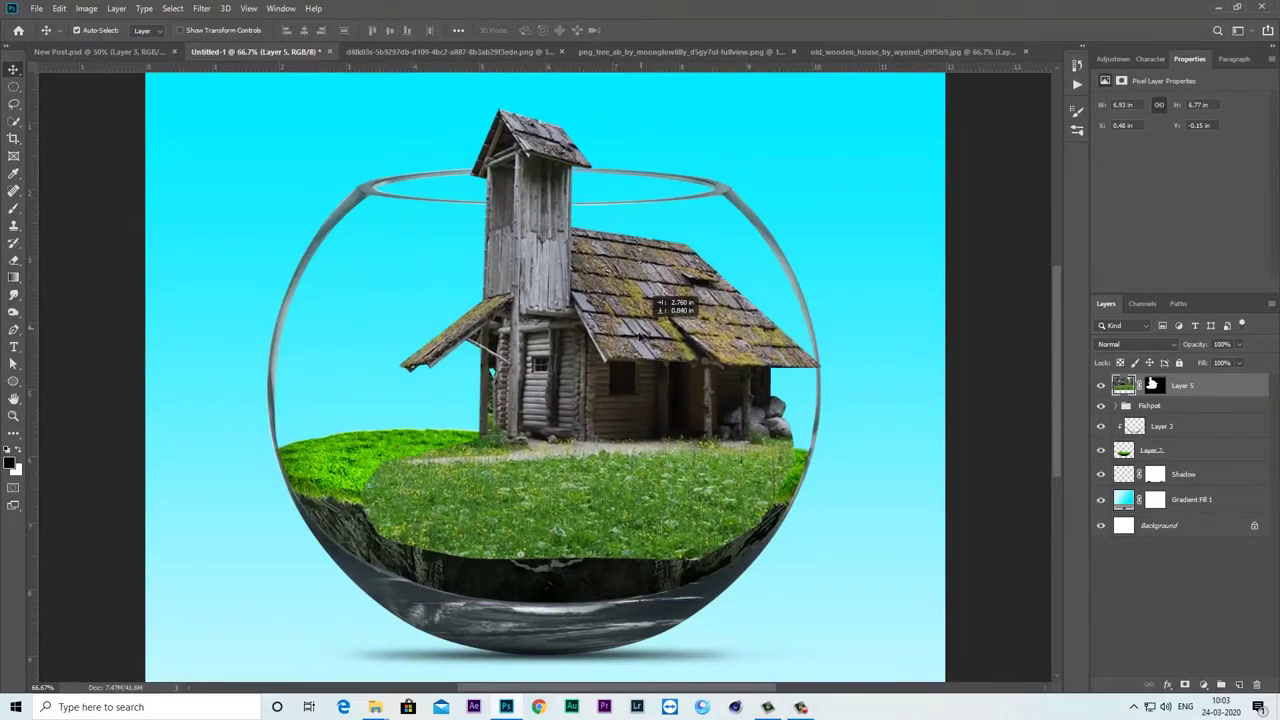
{"action": "key", "text": "ctrl+t"}
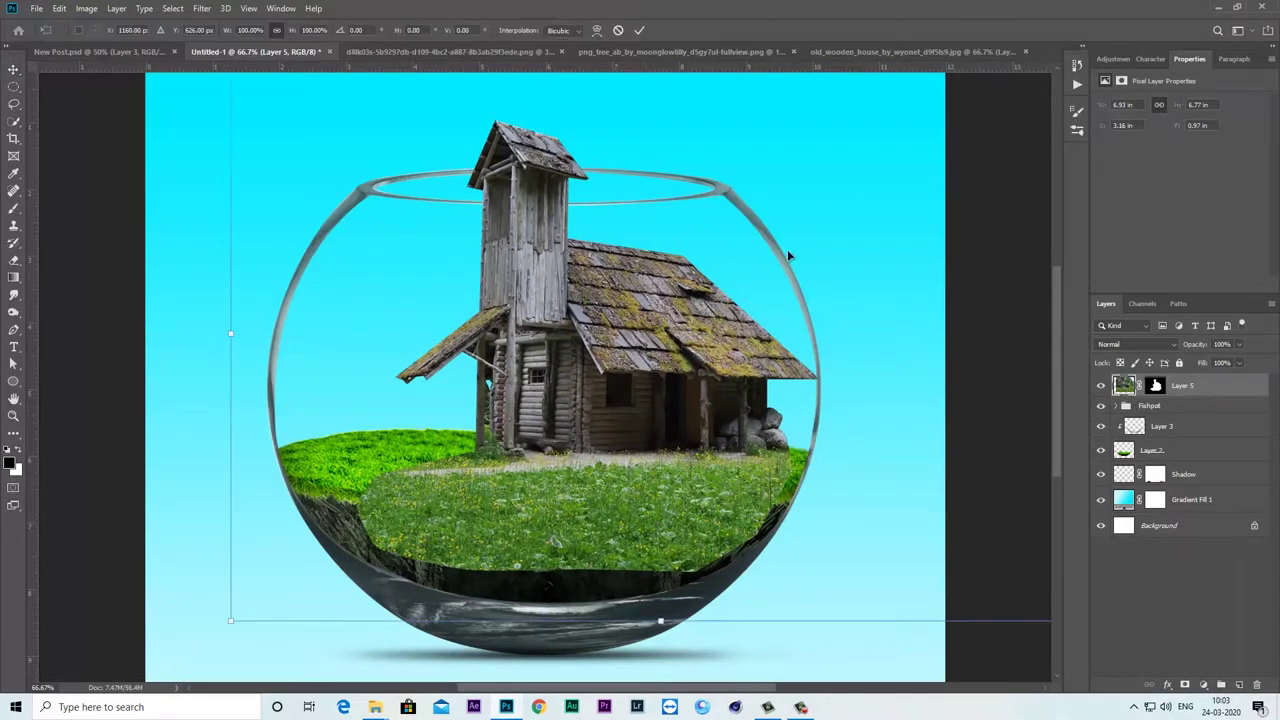
{"action": "key", "text": "ctrl+minus"}
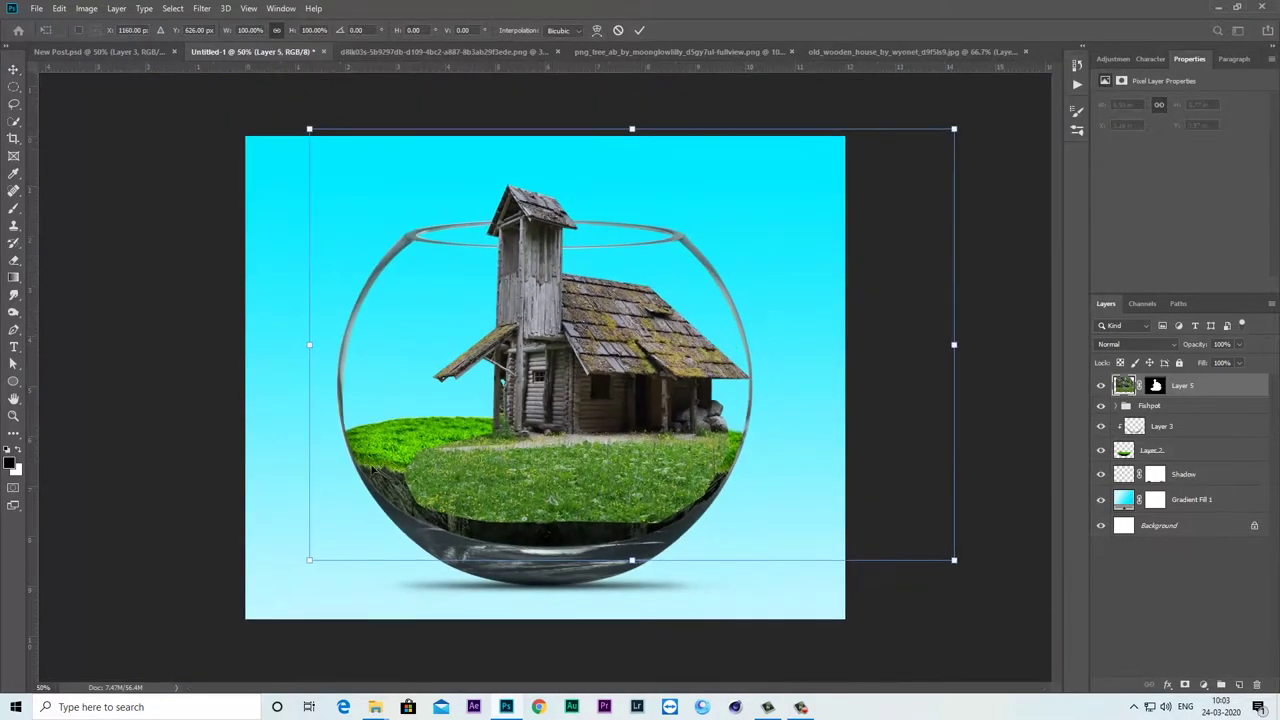
{"action": "left_click_drag", "start_coordinate": [947, 128], "coordinate": [863, 157]}
{"action": "left_click_drag", "start_coordinate": [617, 293], "coordinate": [648, 367]}
{"action": "key", "text": "ctrl+plus"}
{"action": "left_click_drag", "start_coordinate": [955, 177], "coordinate": [969, 166]}
{"action": "left_click_drag", "start_coordinate": [693, 329], "coordinate": [693, 333]}
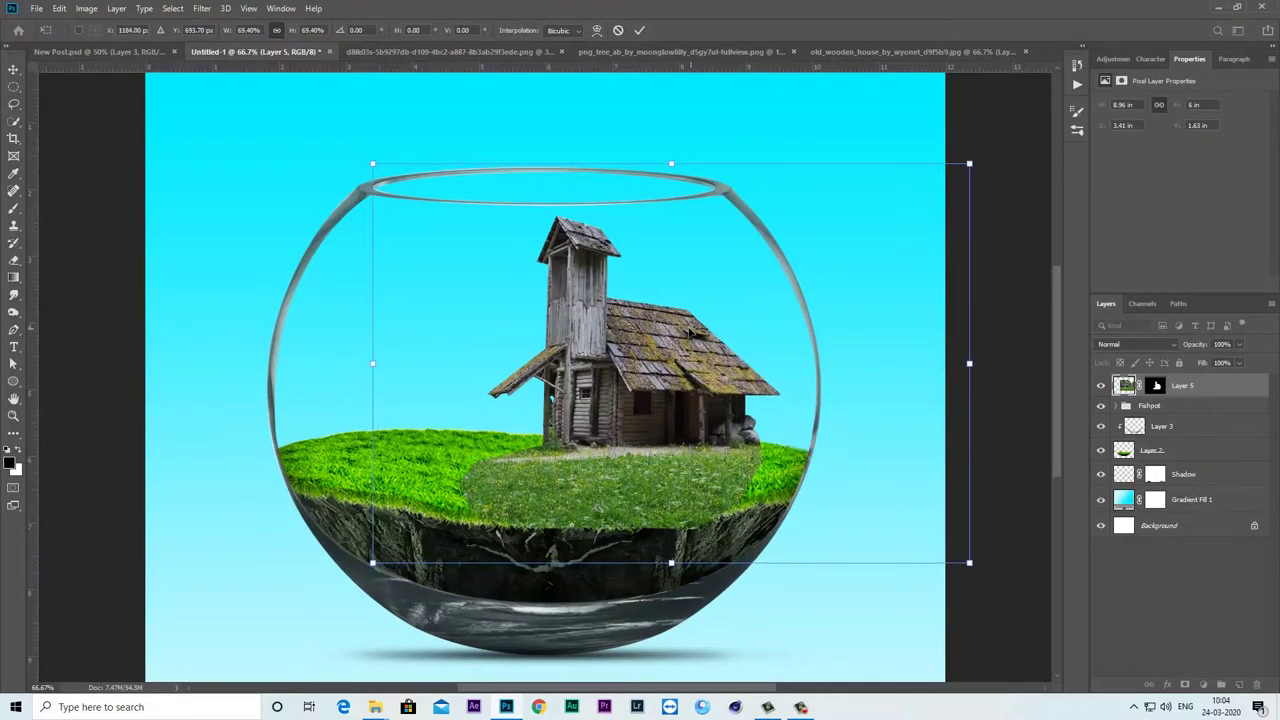
{"action": "key", "text": "Return"}
{"action": "left_click", "coordinate": [1156, 385]}
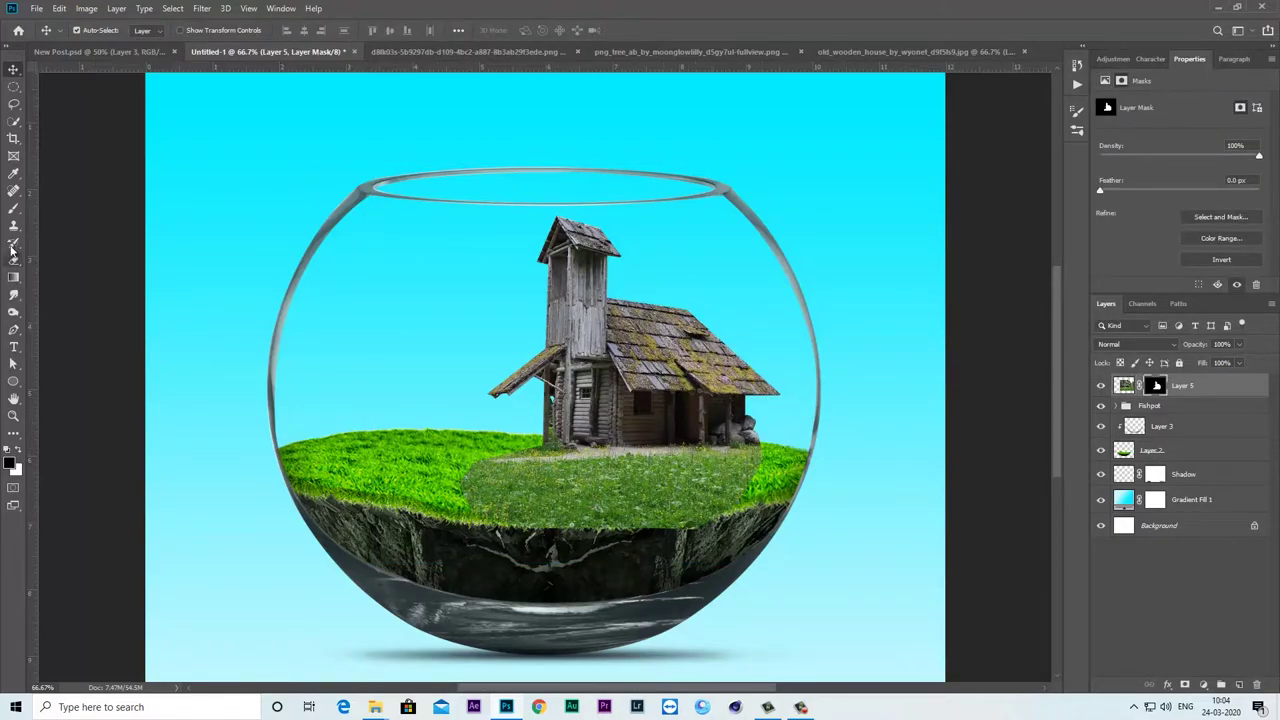
- Paint on the house mask to blend the grass over the house's base
{"action": "left_click", "coordinate": [13, 208]}
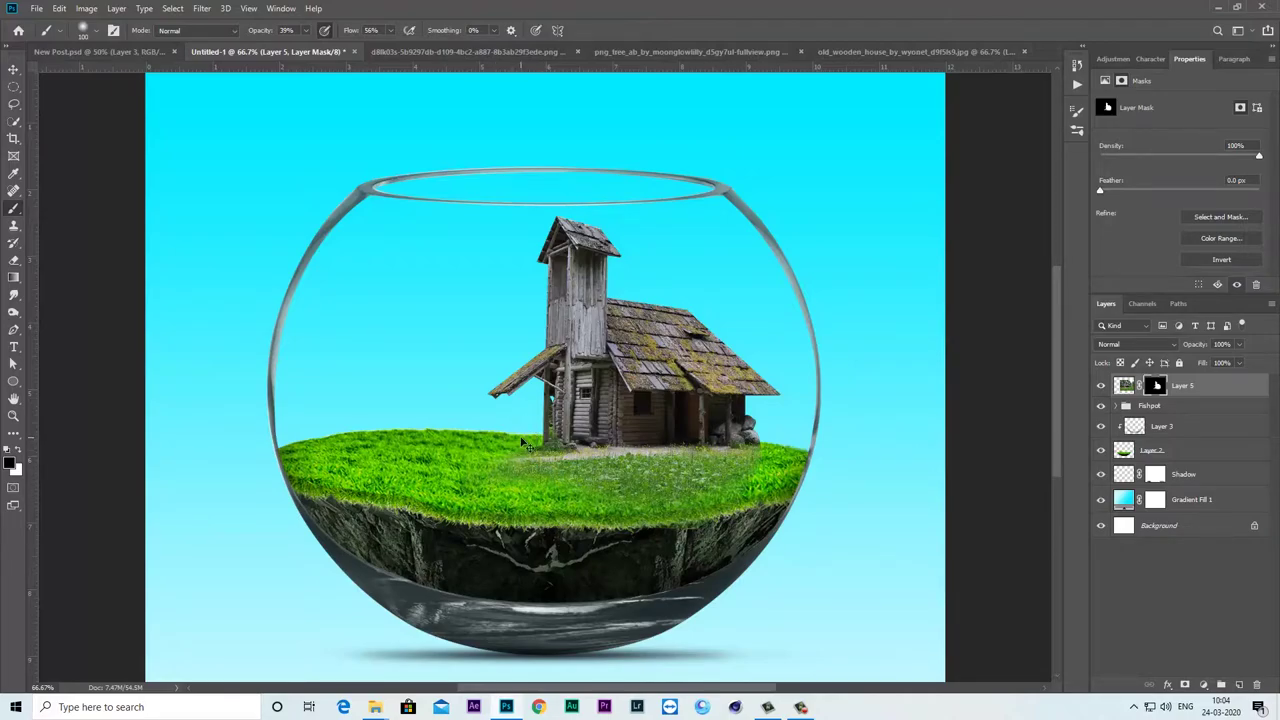
{"action": "scroll", "coordinate": [521, 440], "scroll_direction": "up", "scroll_amount": 1}
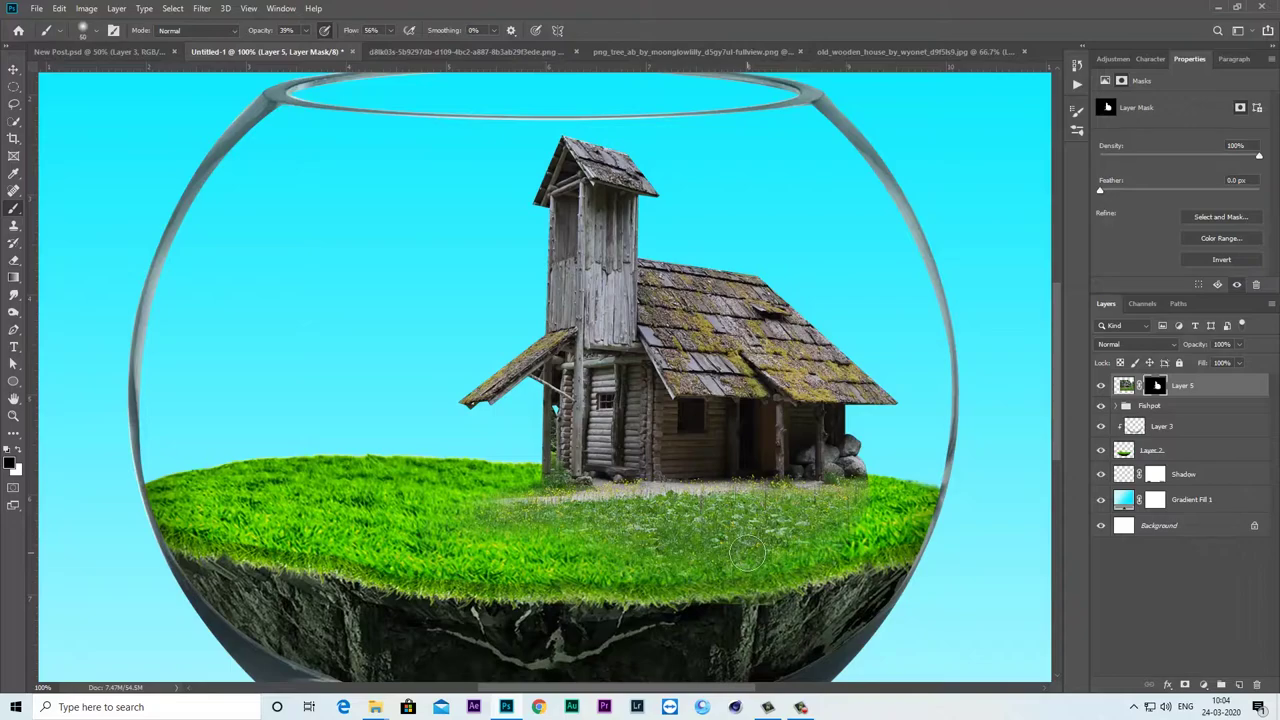
{"action": "mouse_move", "coordinate": [748, 553]}
{"action": "left_mouse_down"}
{"action": "mouse_move", "coordinate": [668, 556]}
{"action": "mouse_move", "coordinate": [659, 533]}
{"action": "mouse_move", "coordinate": [879, 513]}
{"action": "left_mouse_up"}
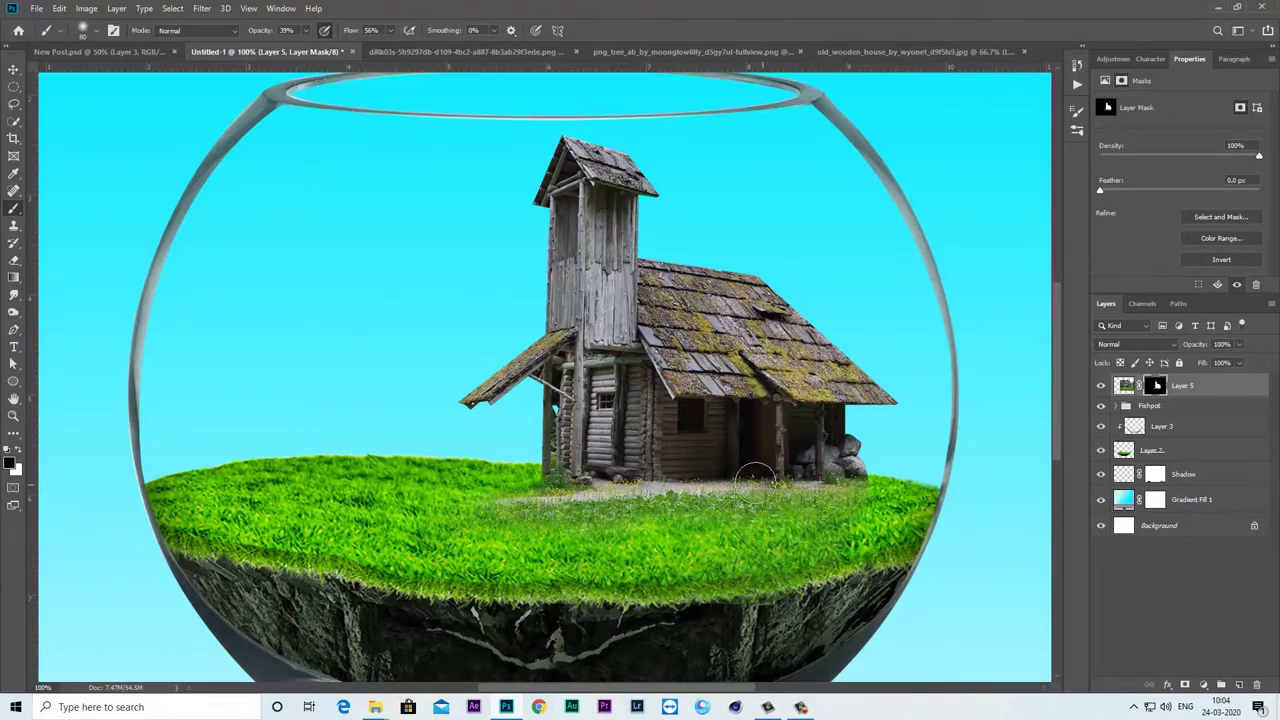
{"action": "key", "text": "ctrl+plus"}
{"action": "key", "text": "ctrl+plus"}
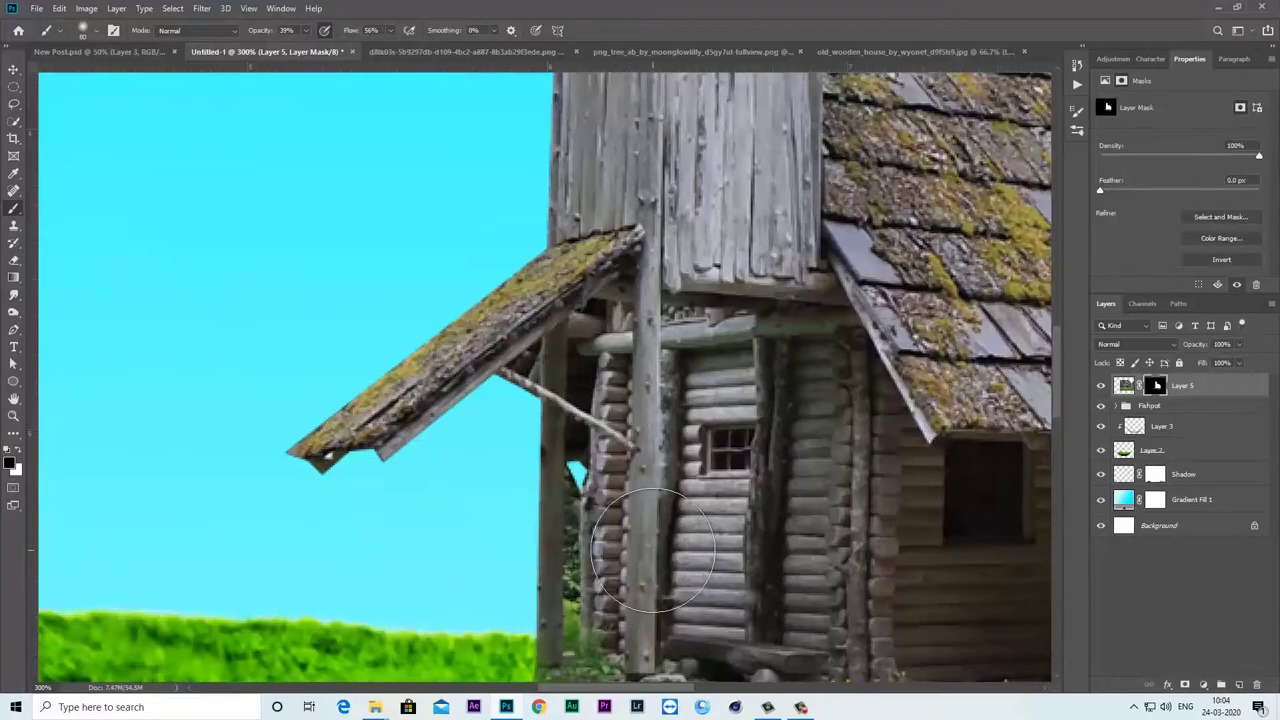
{"action": "key", "text": "ctrl+plus"}
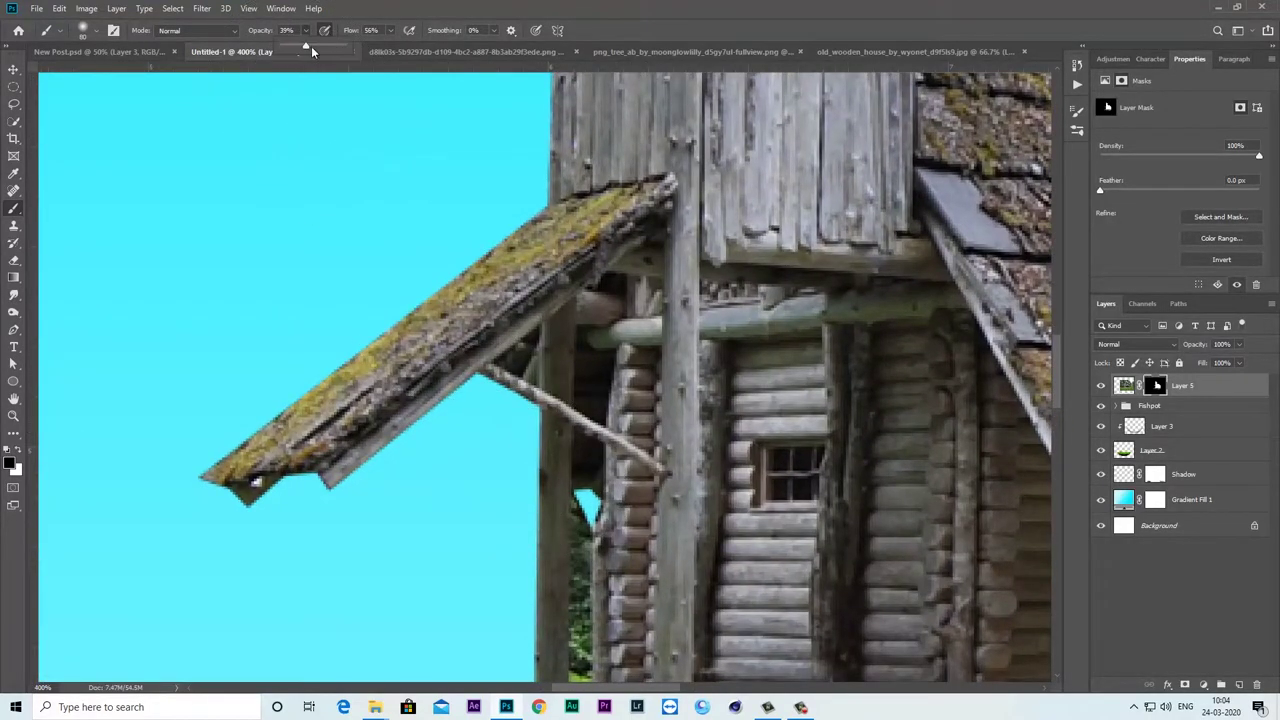
{"action": "scroll", "coordinate": [480, 210], "scroll_direction": "down", "scroll_amount": 2}
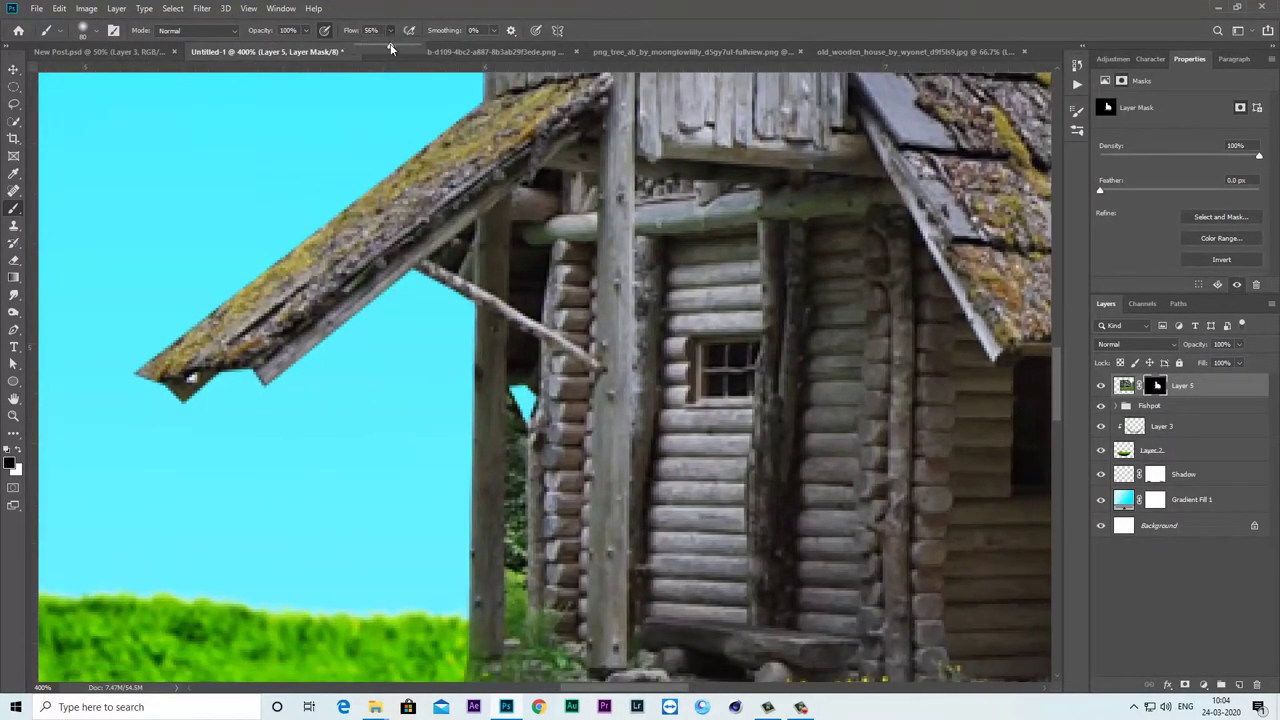
{"action": "left_click", "coordinate": [485, 410]}
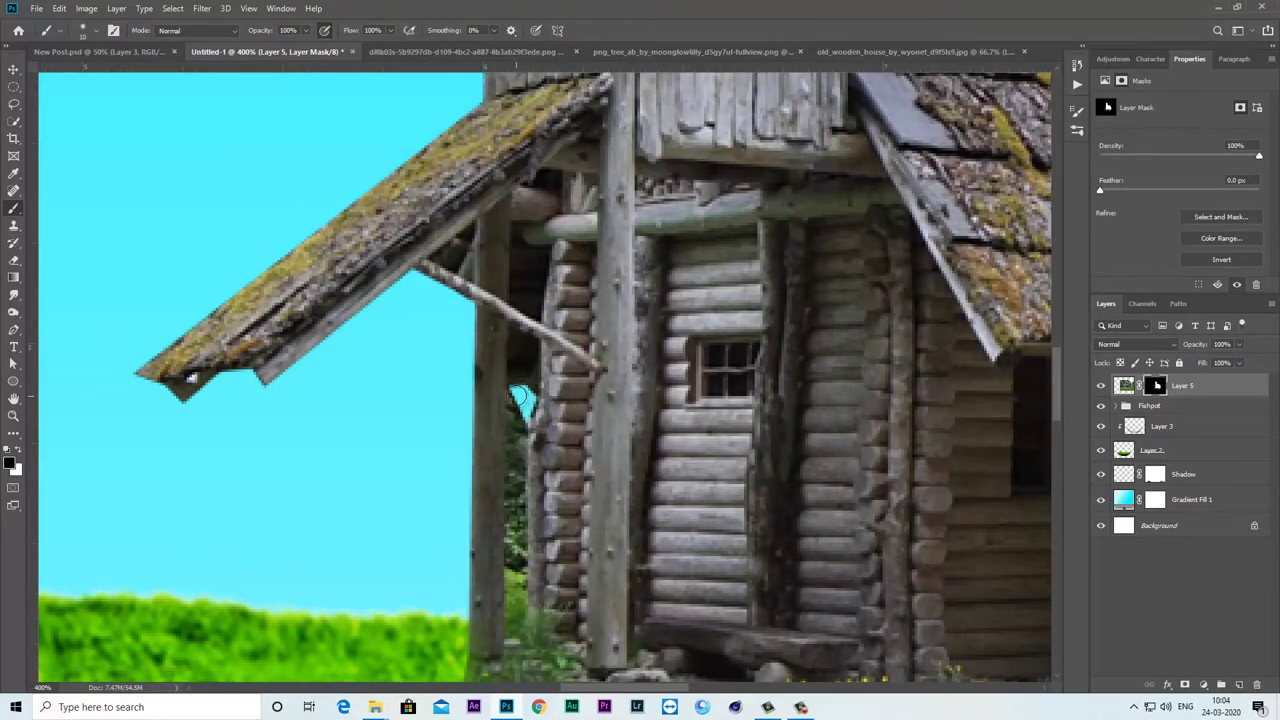
- Mask the greenery by the left porch post and paint grass over the exposed sky strip
{"action": "left_click", "coordinate": [515, 625], "text": "shift"}
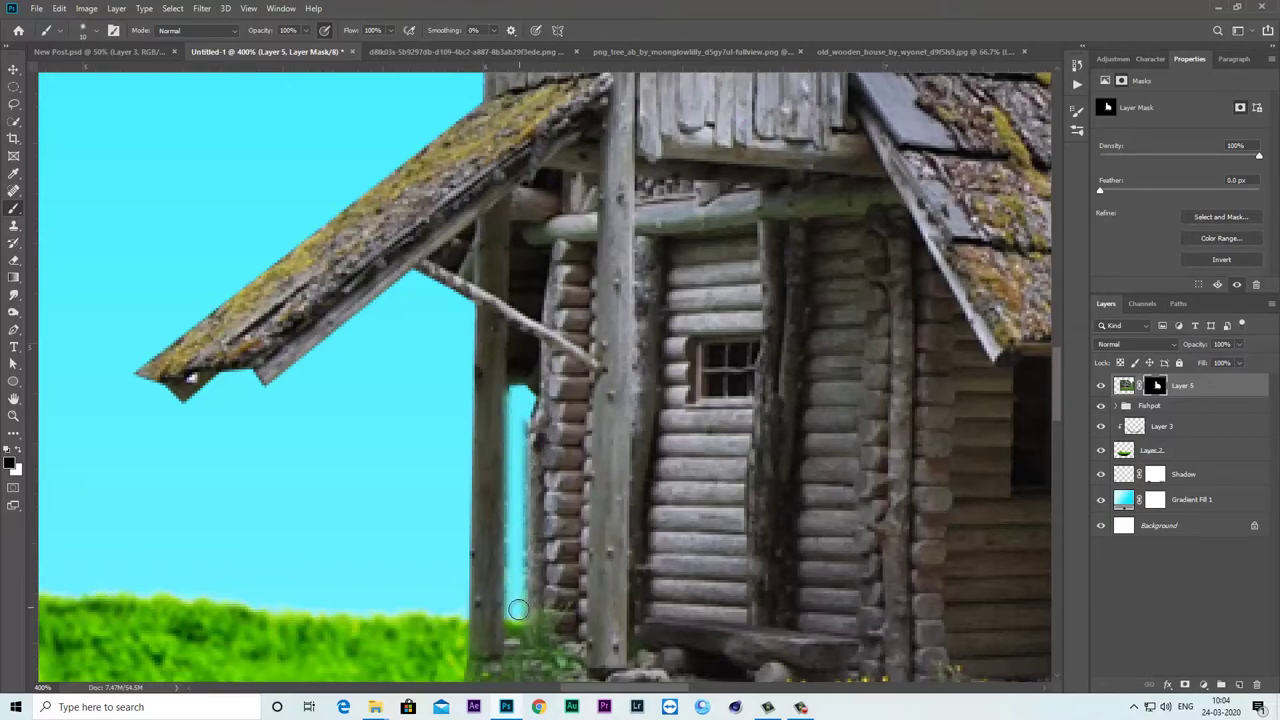
{"action": "left_click_drag", "start_coordinate": [518, 610], "coordinate": [522, 513]}
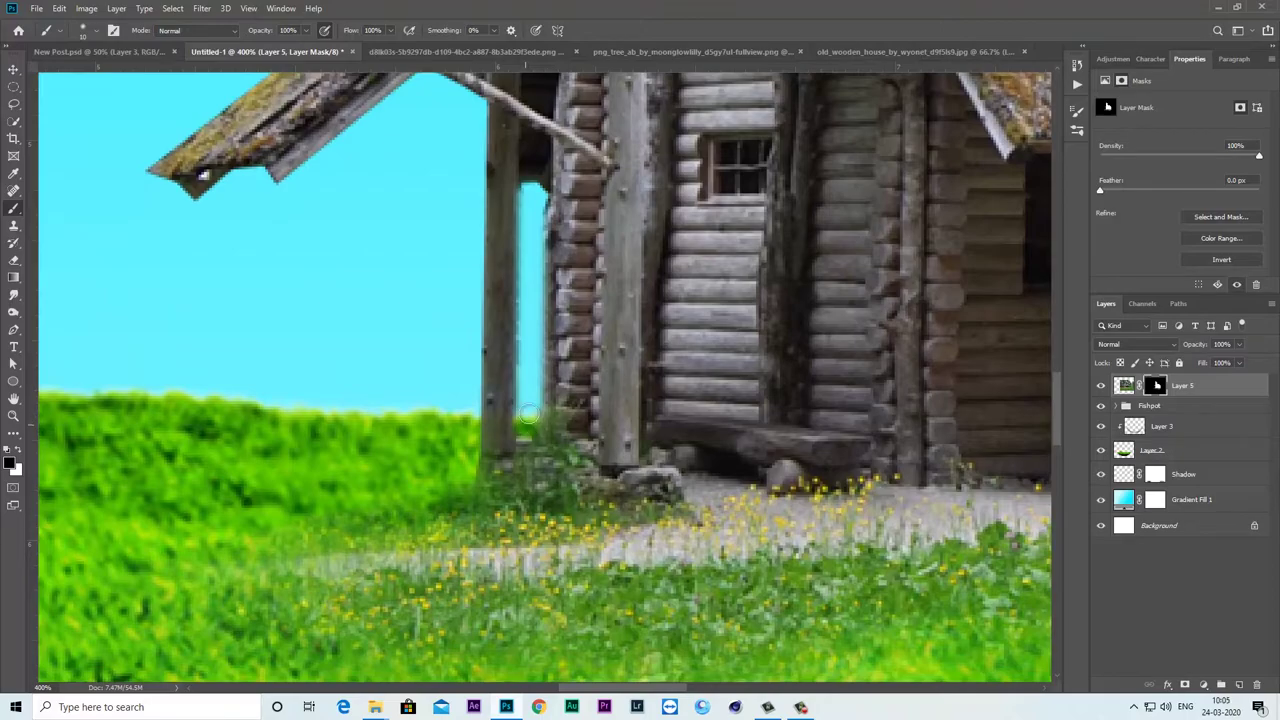
{"action": "left_click_drag", "start_coordinate": [529, 431], "coordinate": [541, 440]}
{"action": "scroll", "coordinate": [590, 495], "scroll_direction": "down", "scroll_amount": 2}
{"action": "scroll", "coordinate": [588, 496], "scroll_direction": "down", "scroll_amount": 3}
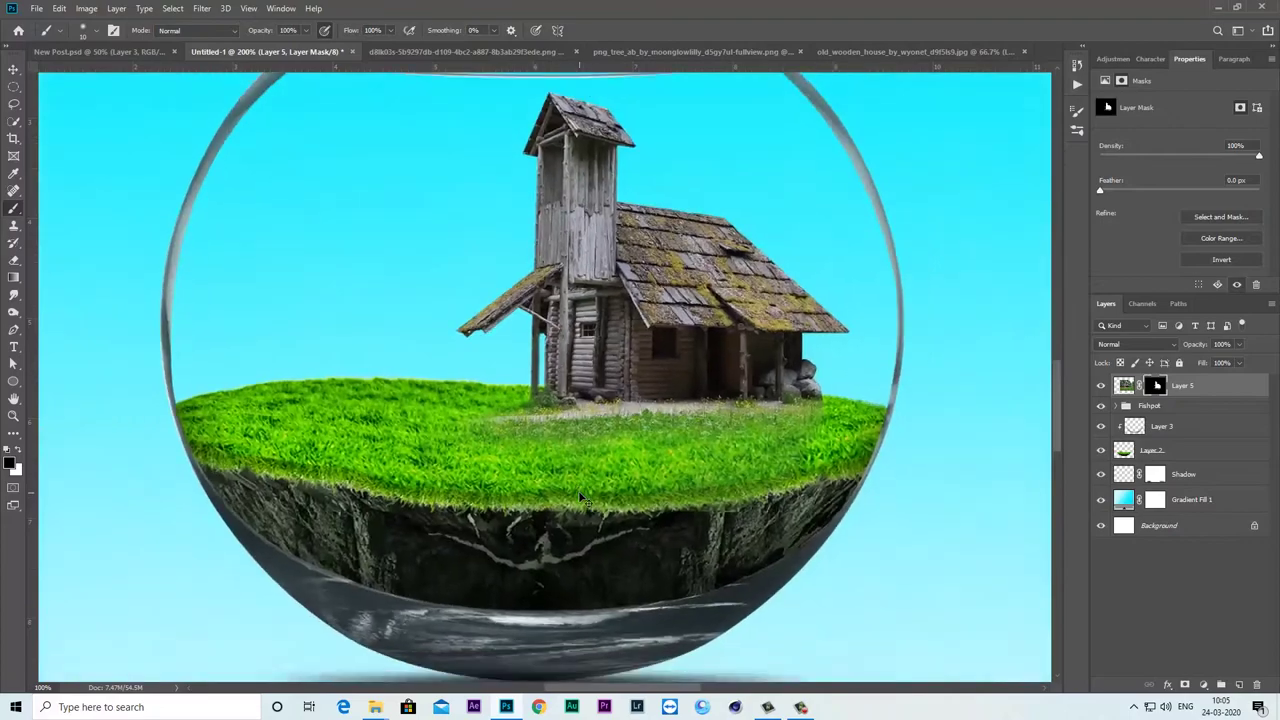
{"action": "scroll", "coordinate": [584, 497], "scroll_direction": "down", "scroll_amount": 1}
{"action": "key", "text": "ctrl+plus"}
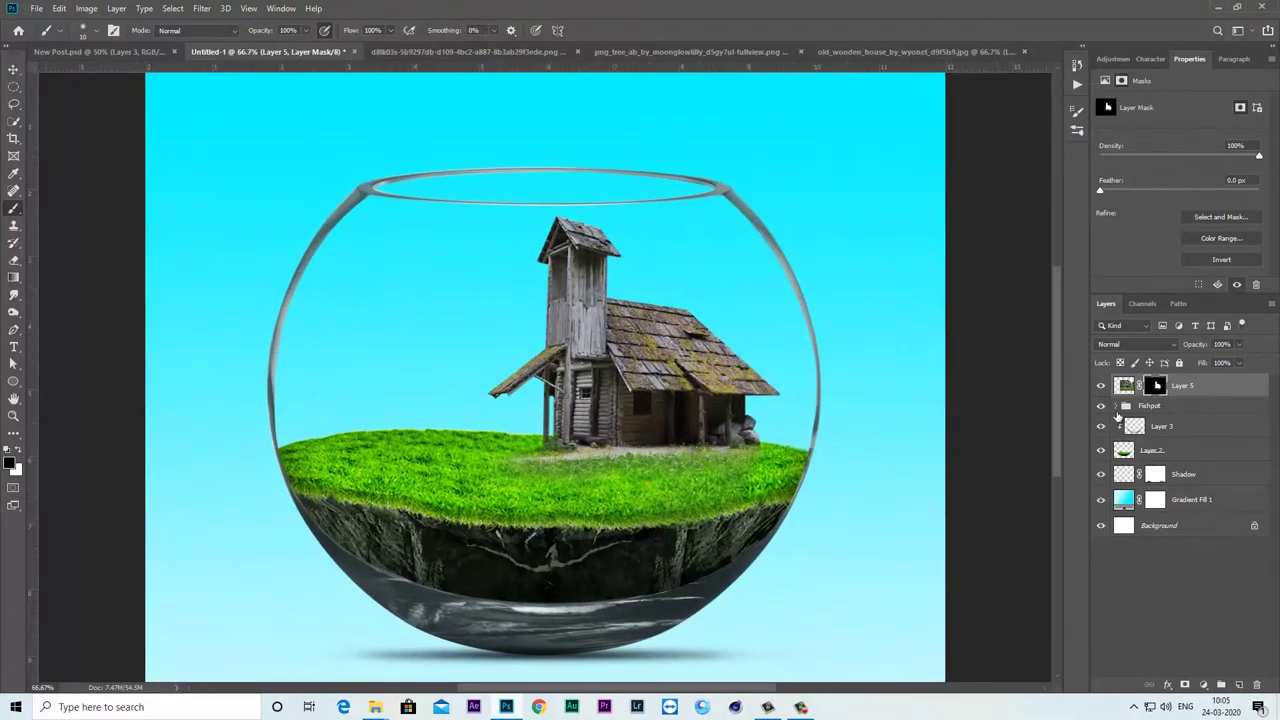
- Apply the layer mask permanently to the house layer, checking it by toggling visibility
{"action": "left_click", "coordinate": [1101, 386]}
{"action": "left_click", "coordinate": [1101, 386]}
{"action": "right_click", "coordinate": [1159, 391]}
{"action": "left_click", "coordinate": [1172, 431]}
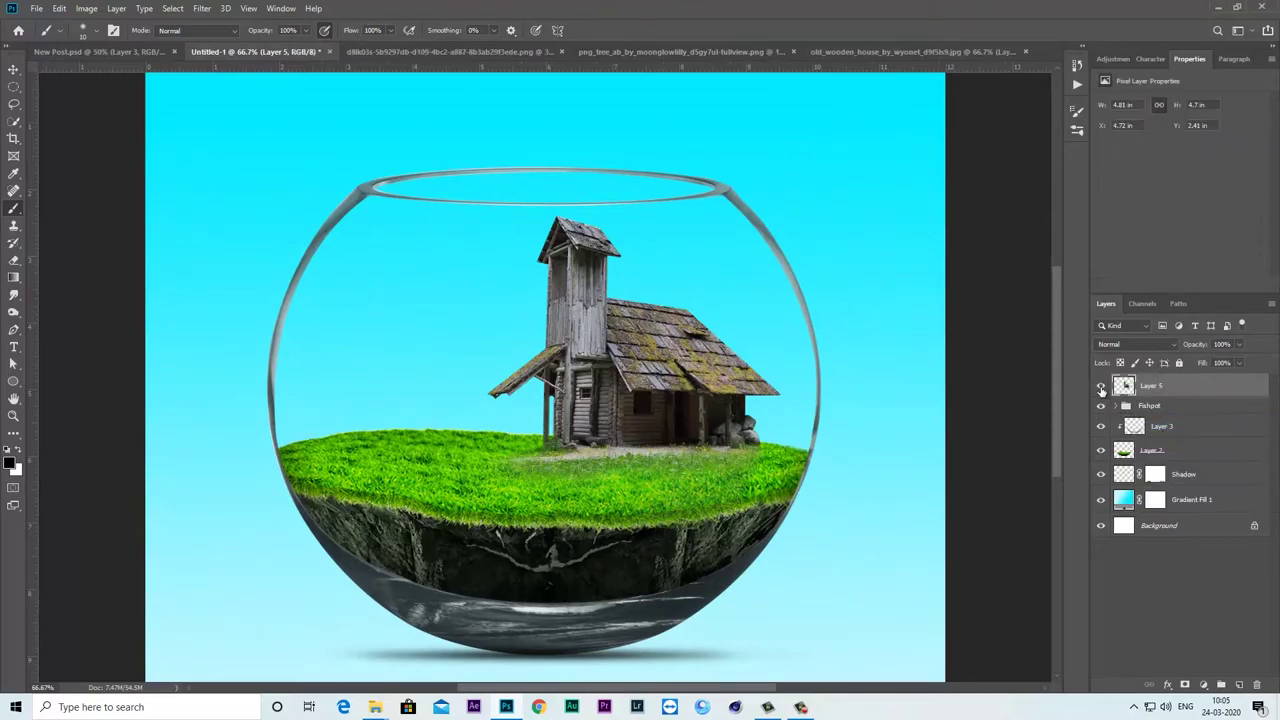
{"action": "left_click", "coordinate": [1101, 386]}
{"action": "left_click", "coordinate": [1101, 386]}
- Lasso around the tree in the tree image document
{"action": "left_click", "coordinate": [650, 50]}
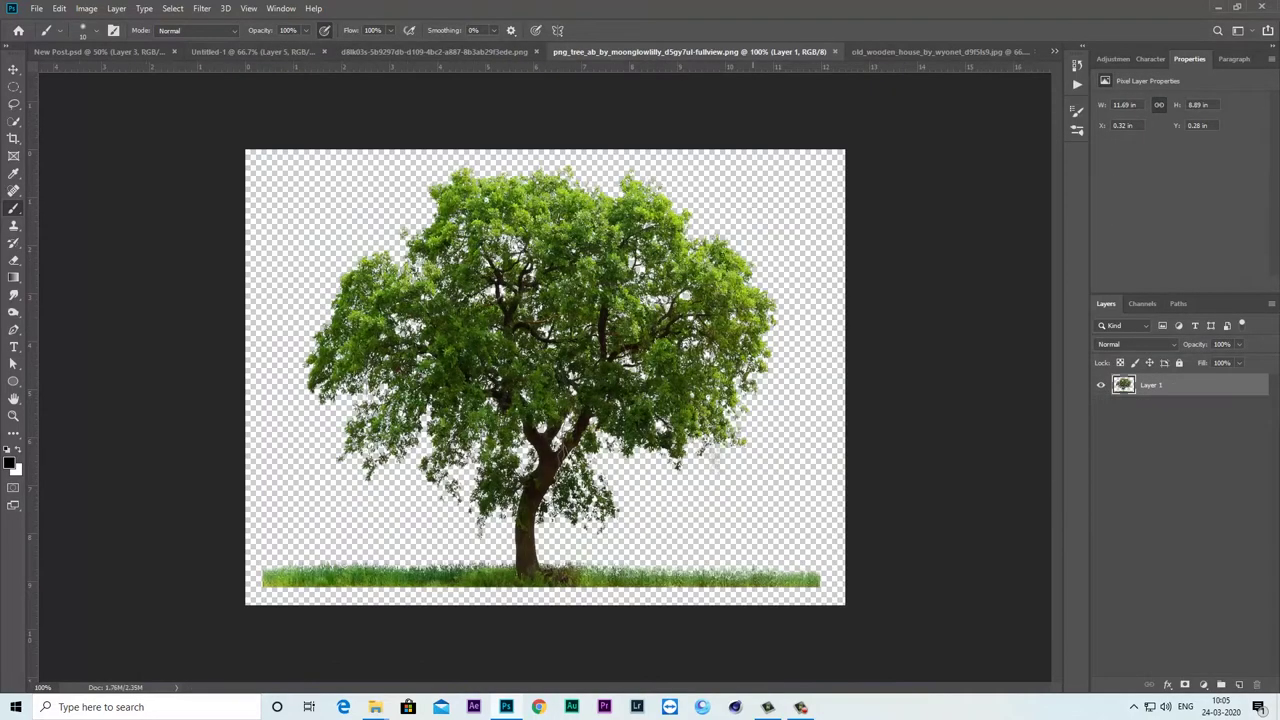
{"action": "left_click", "coordinate": [14, 104]}
{"action": "mouse_move", "coordinate": [268, 314]}
{"action": "left_mouse_down"}
{"action": "mouse_move", "coordinate": [772, 464]}
{"action": "mouse_move", "coordinate": [654, 534]}
{"action": "mouse_move", "coordinate": [586, 550]}
{"action": "left_mouse_up"}
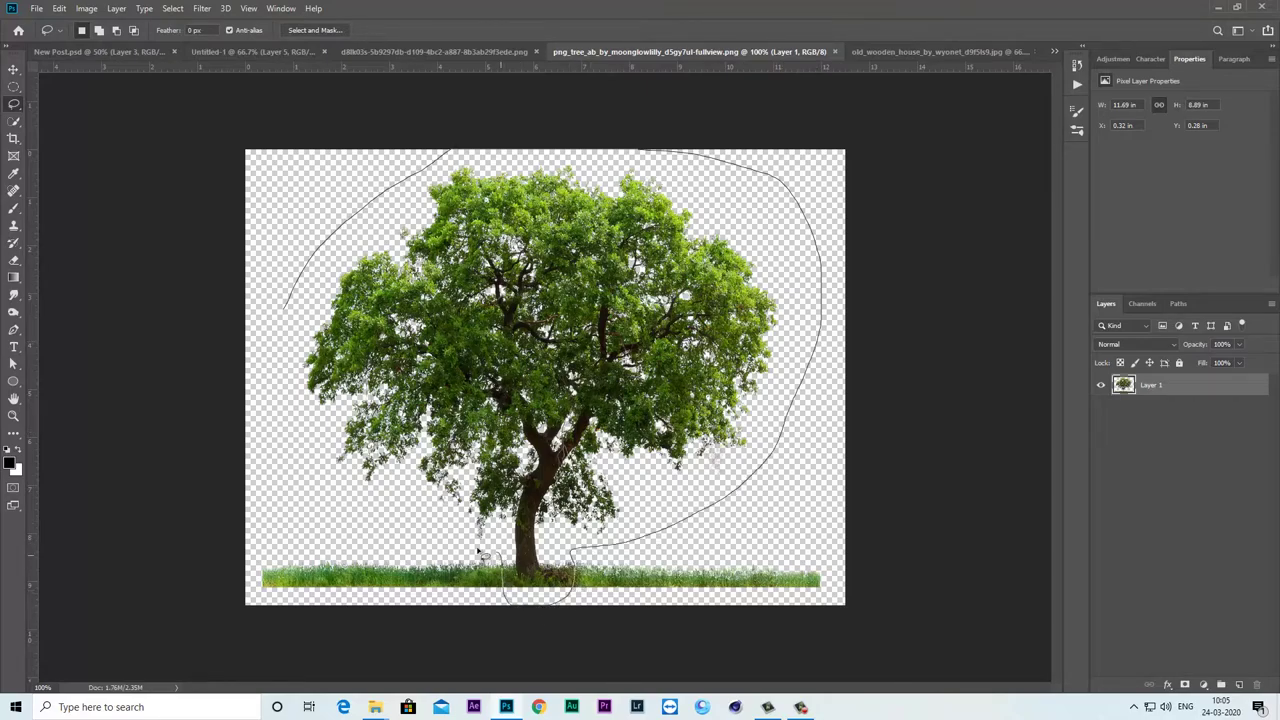
{"action": "left_click_drag", "start_coordinate": [482, 554], "coordinate": [284, 300]}
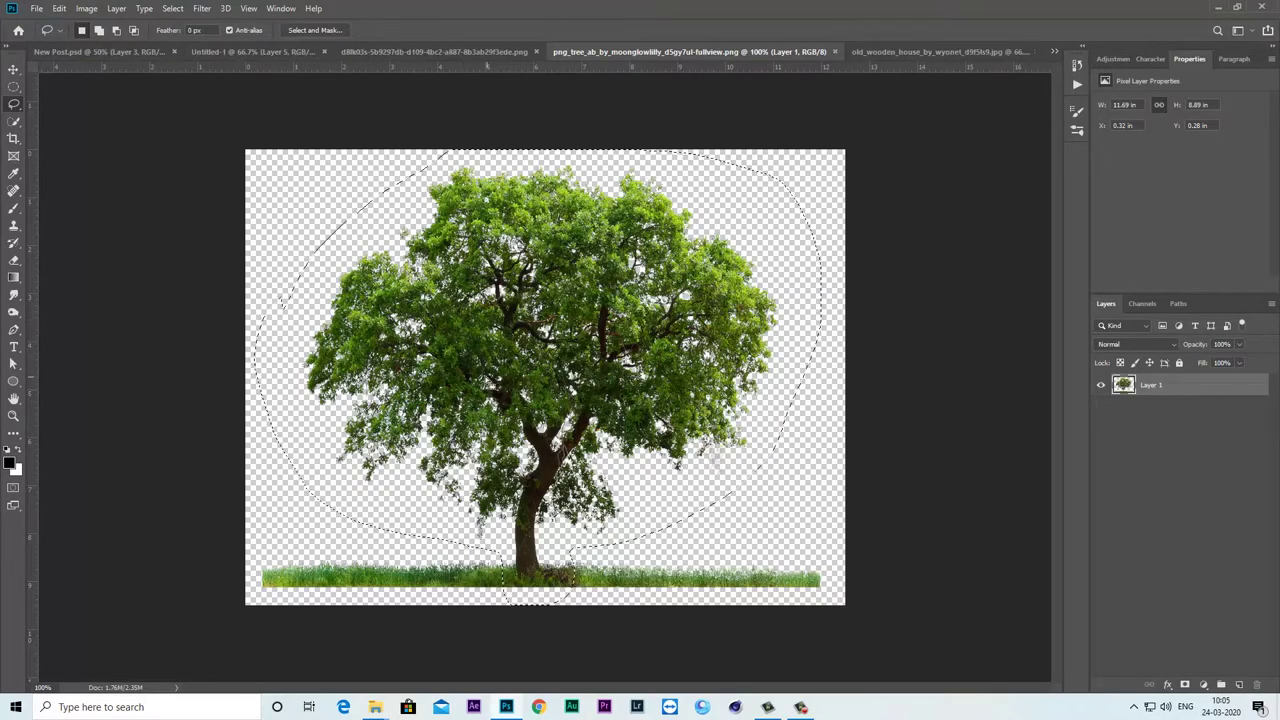
- Move the tree into the fishbowl, shrink it and plant it beside the house
{"action": "key", "text": "v"}
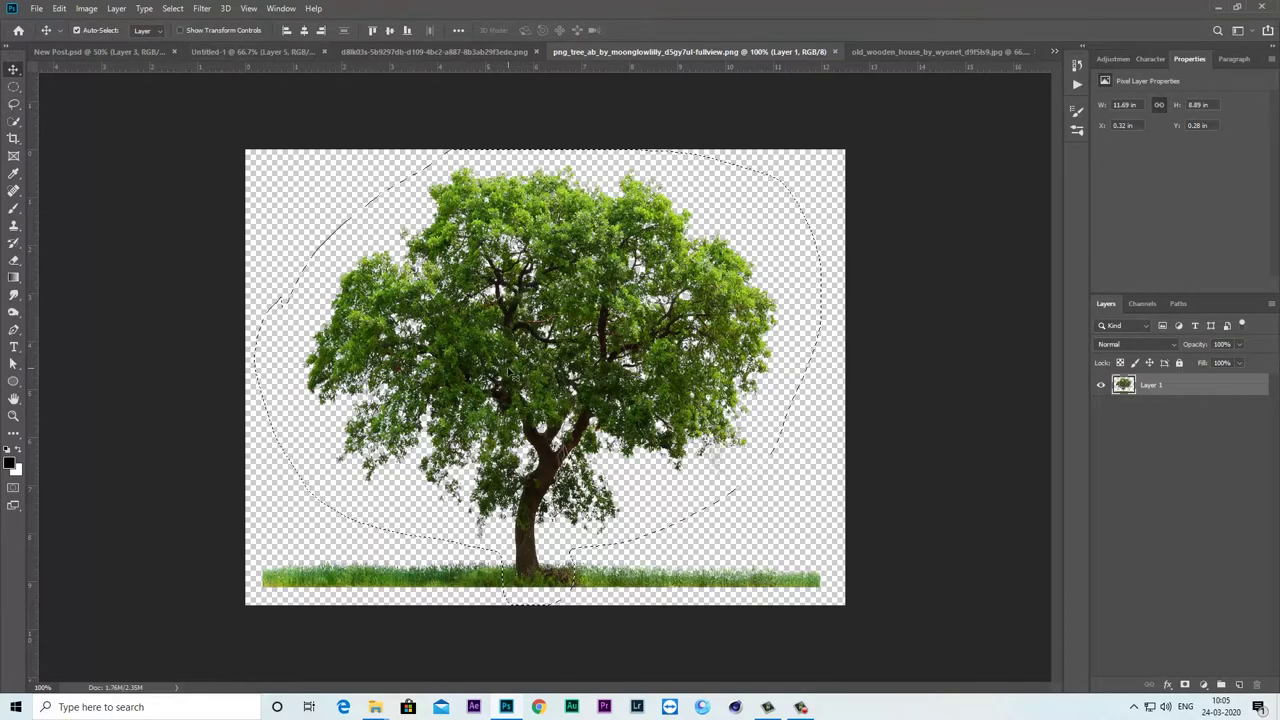
{"action": "mouse_move", "coordinate": [511, 373]}
{"action": "left_mouse_down"}
{"action": "mouse_move", "coordinate": [231, 60]}
{"action": "mouse_move", "coordinate": [457, 367]}
{"action": "mouse_move", "coordinate": [745, 350]}
{"action": "left_mouse_up"}
{"action": "key", "text": "ctrl+t"}
{"action": "mouse_move", "coordinate": [883, 200]}
{"action": "left_mouse_down"}
{"action": "mouse_move", "coordinate": [848, 242]}
{"action": "mouse_move", "coordinate": [810, 340]}
{"action": "left_mouse_up"}
{"action": "key", "text": "Return"}
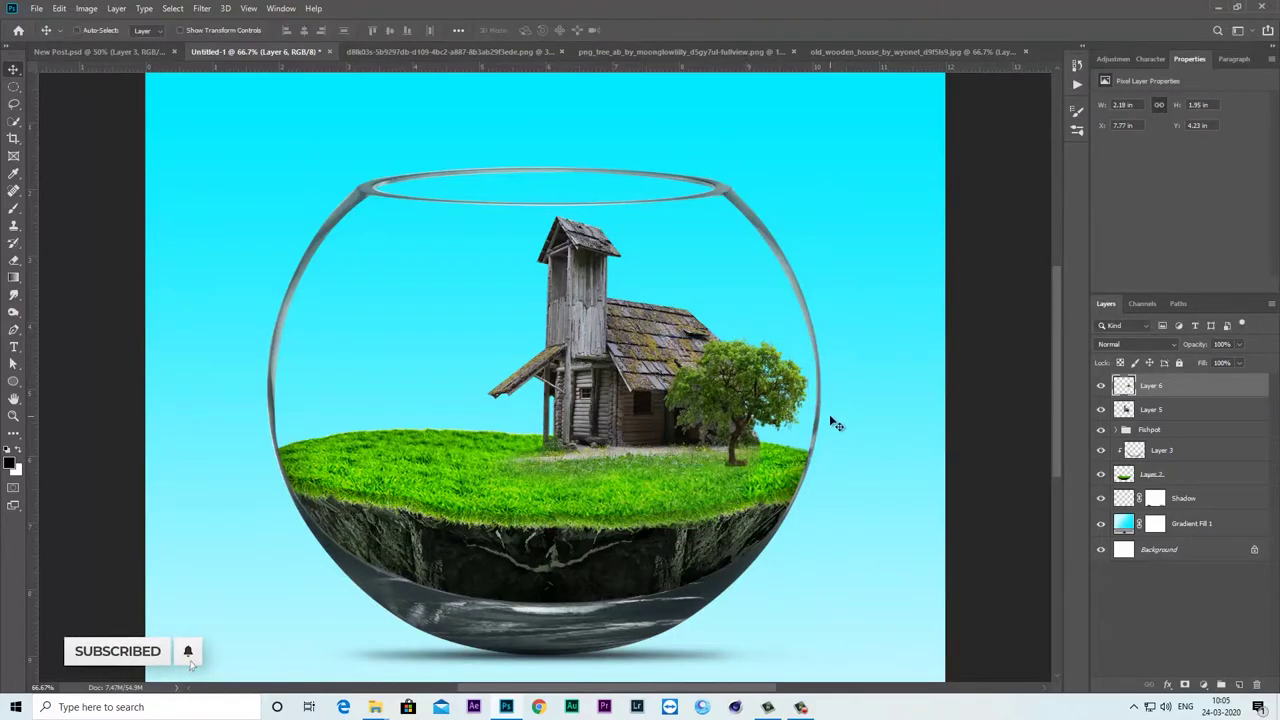
{"action": "scroll", "coordinate": [835, 424], "scroll_direction": "up", "scroll_amount": 3}
{"action": "scroll", "coordinate": [538, 205], "scroll_direction": "up", "scroll_amount": 1}
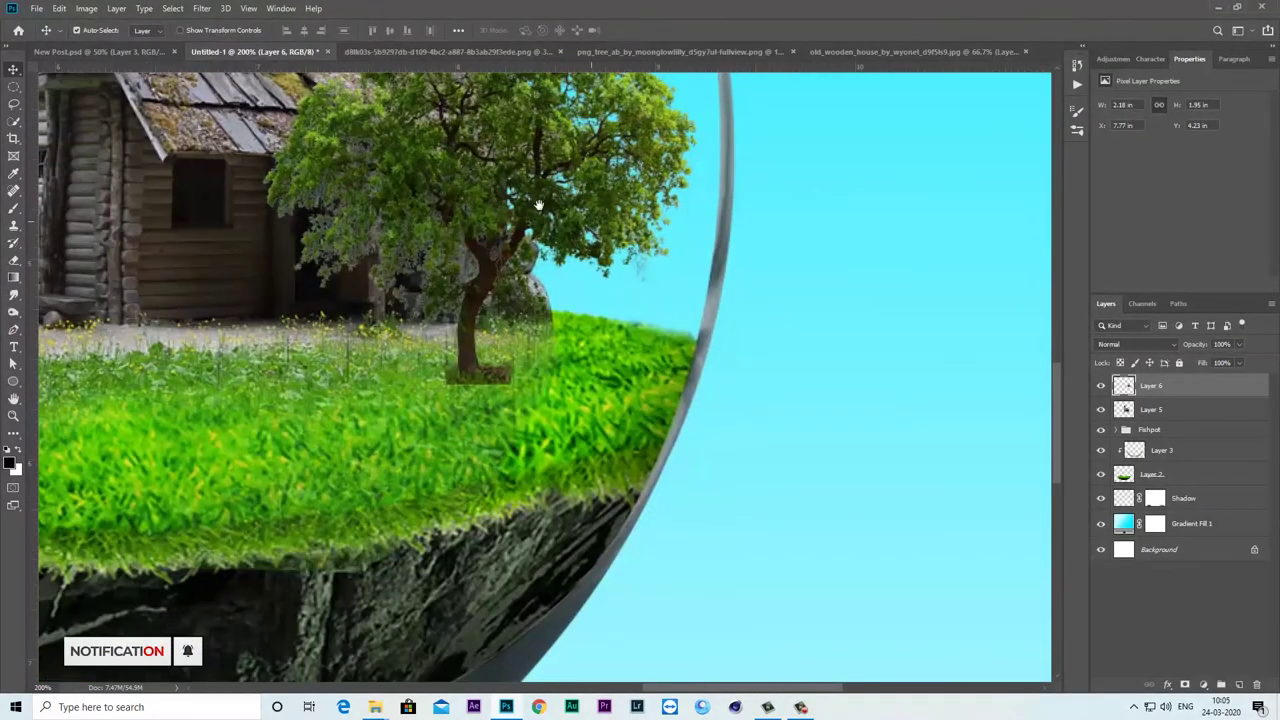
{"action": "left_click_drag", "start_coordinate": [511, 248], "coordinate": [522, 270]}
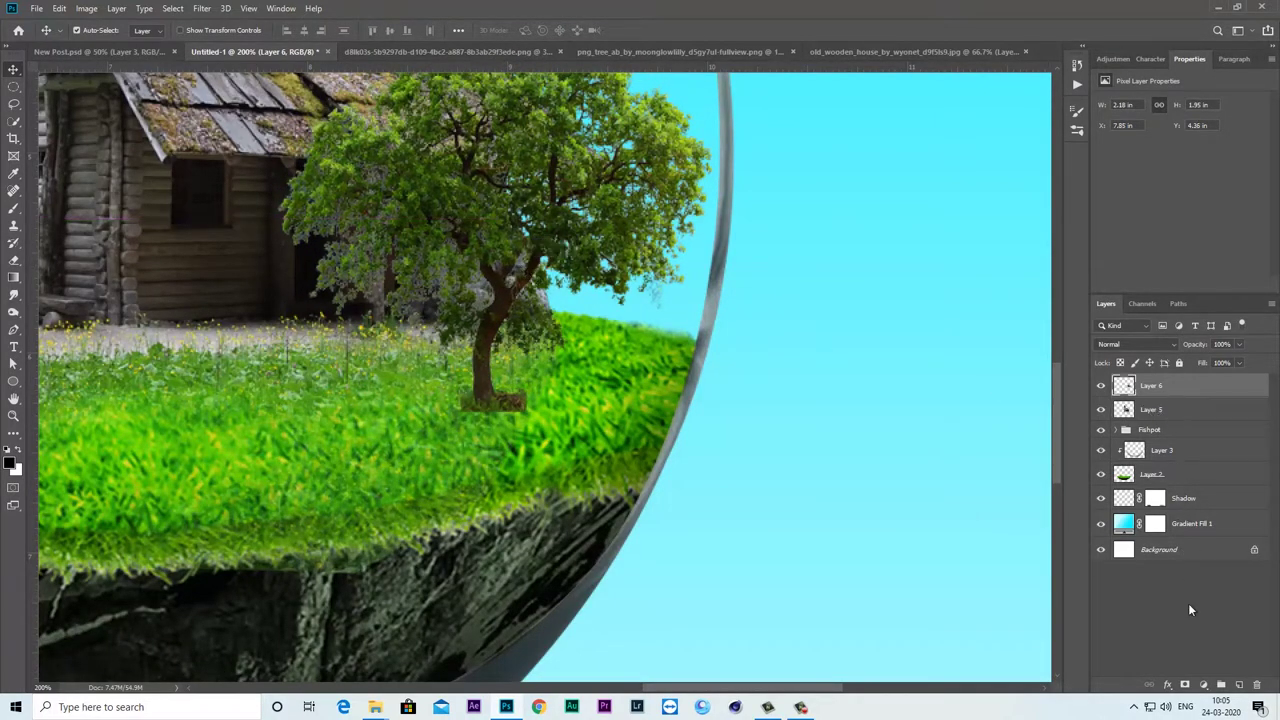
- Add a mask to the tree layer and set the brush to 48% opacity, 54% flow
{"action": "left_click", "coordinate": [1184, 685]}
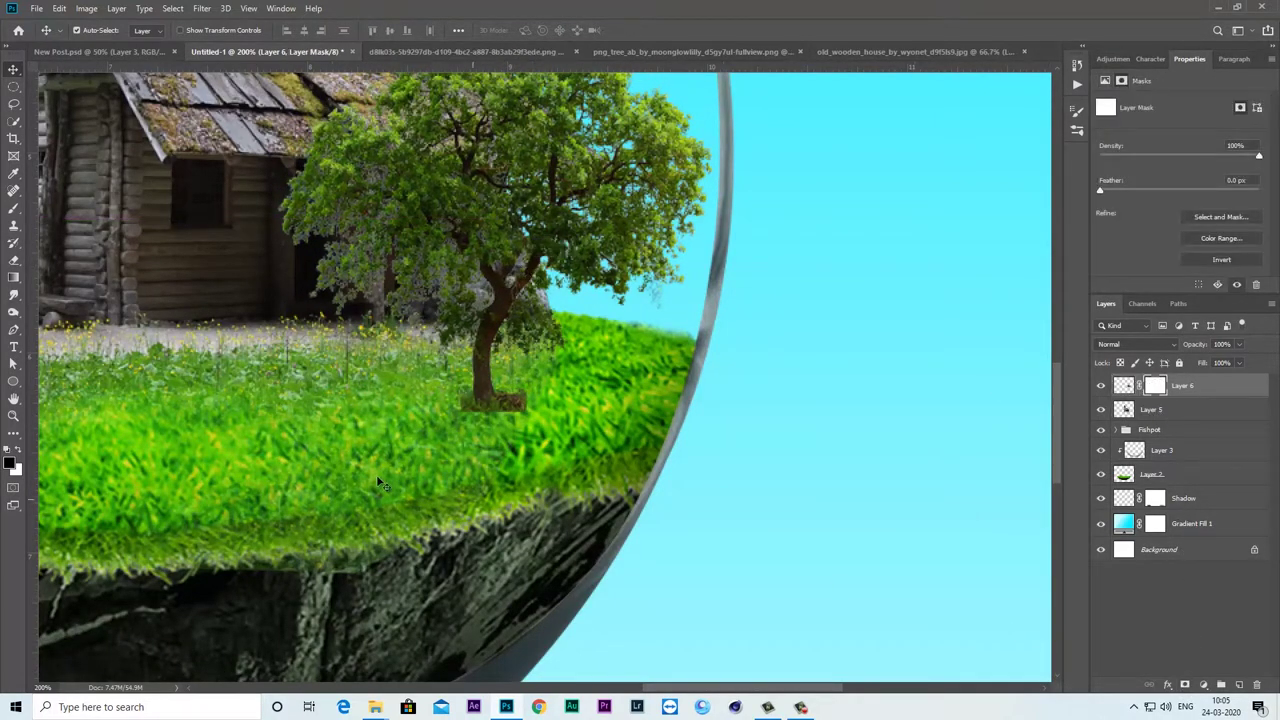
{"action": "left_click", "coordinate": [14, 208]}
{"action": "left_click", "coordinate": [60, 210]}
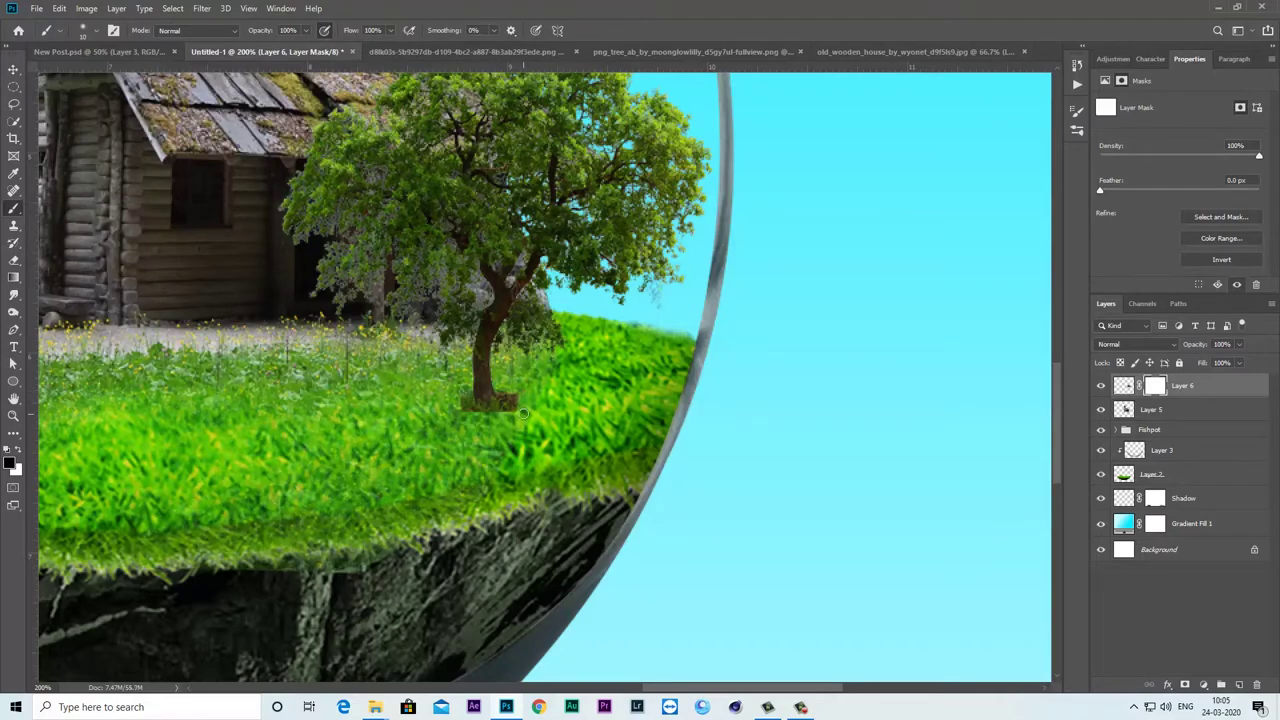
{"action": "left_click", "coordinate": [306, 30]}
{"action": "left_click_drag", "start_coordinate": [310, 46], "coordinate": [297, 50]}
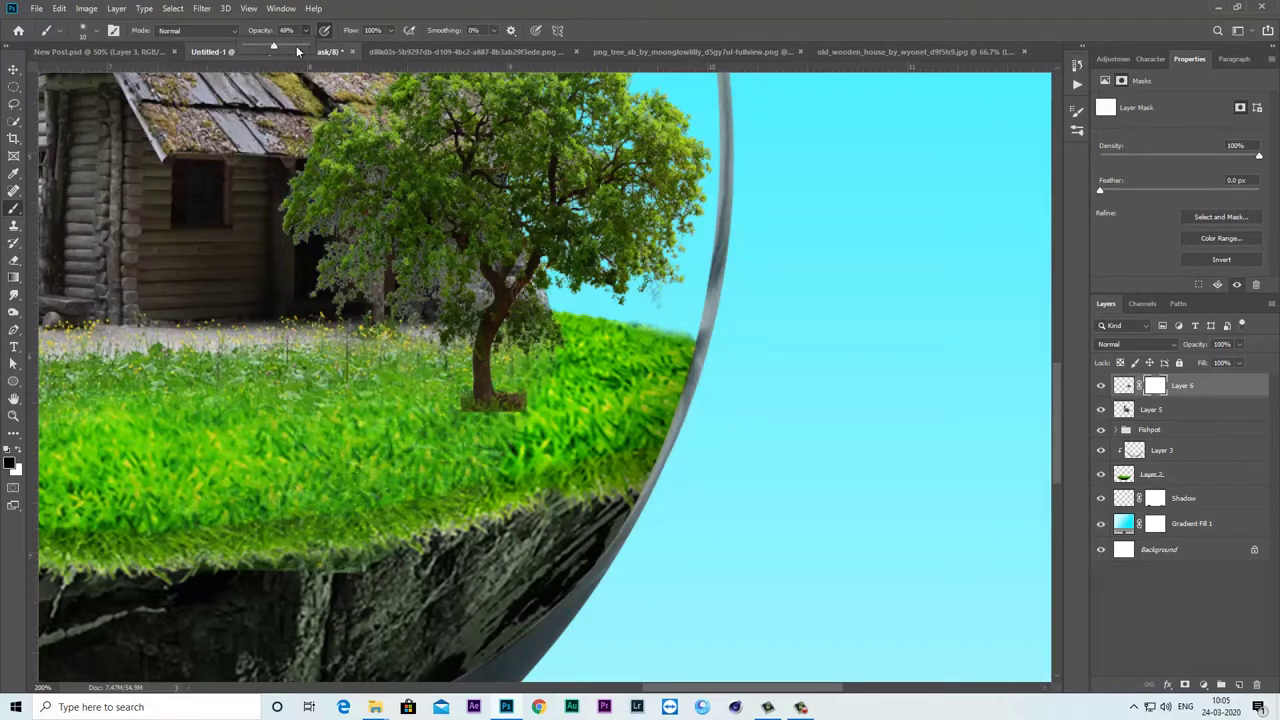
{"action": "left_click", "coordinate": [391, 30]}
{"action": "left_click_drag", "start_coordinate": [402, 46], "coordinate": [370, 46]}
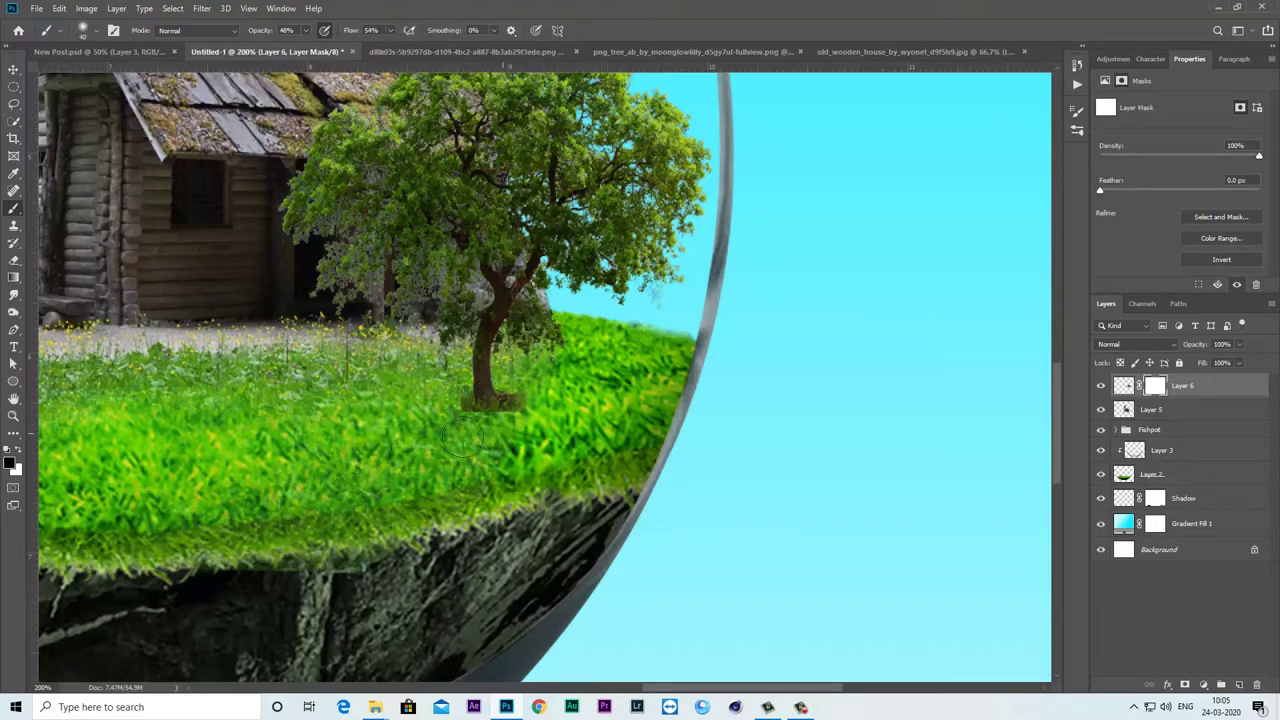
- Paint over the brown dirt patch at the trunk base to hide it
{"action": "left_click_drag", "start_coordinate": [510, 410], "coordinate": [458, 389]}
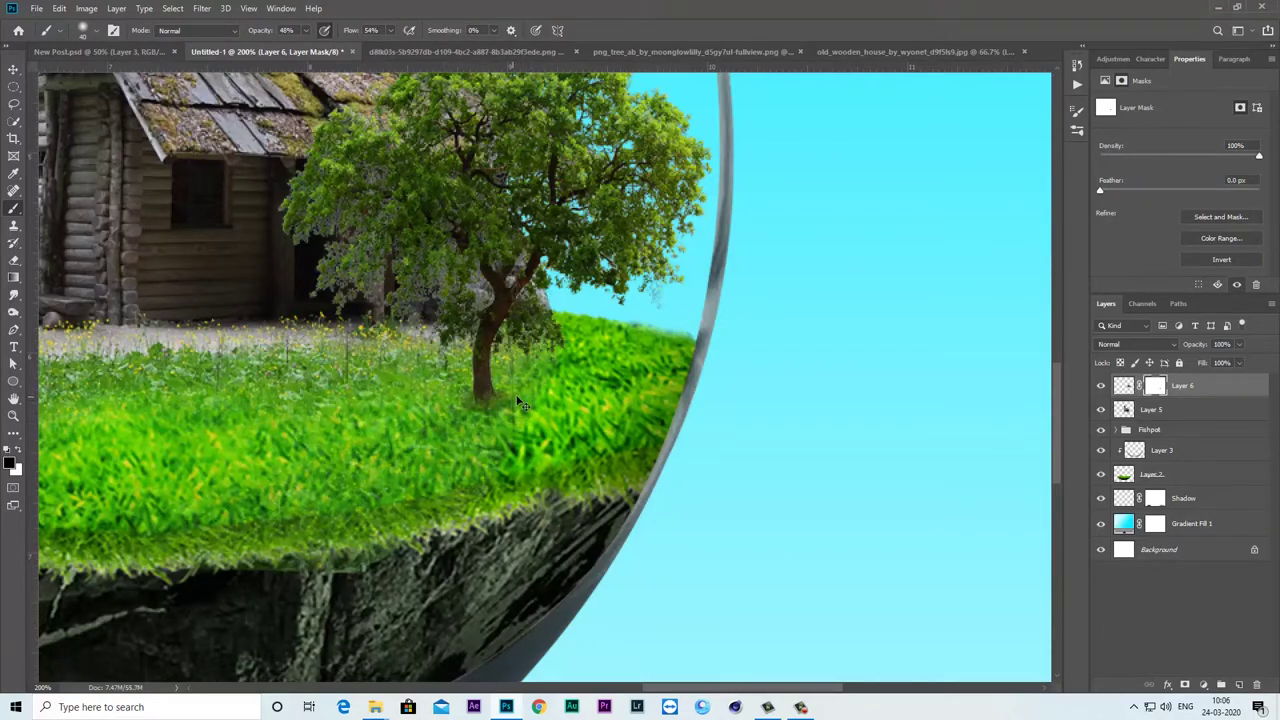
{"action": "key", "text": "ctrl+minus"}
{"action": "key", "text": "ctrl+minus"}
{"action": "key", "text": "ctrl+plus"}
{"action": "key", "text": "ctrl+plus"}
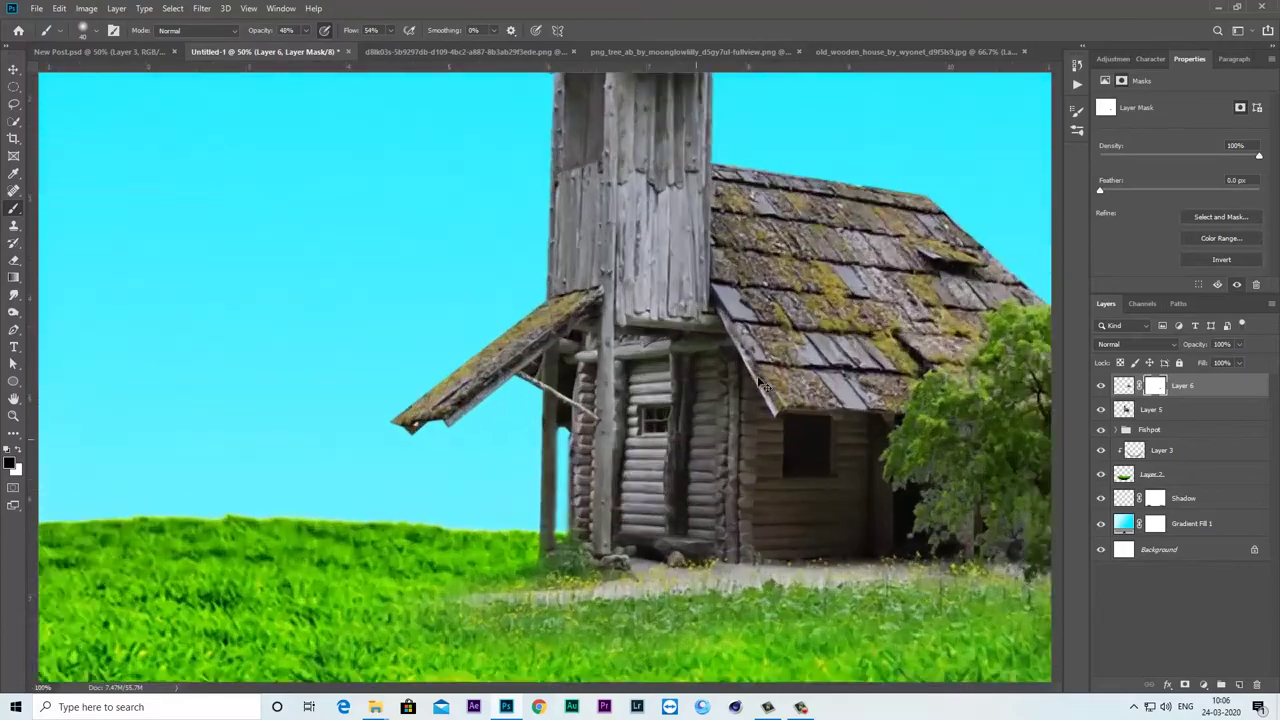
{"action": "left_click_drag", "start_coordinate": [452, 278], "coordinate": [347, 243]}
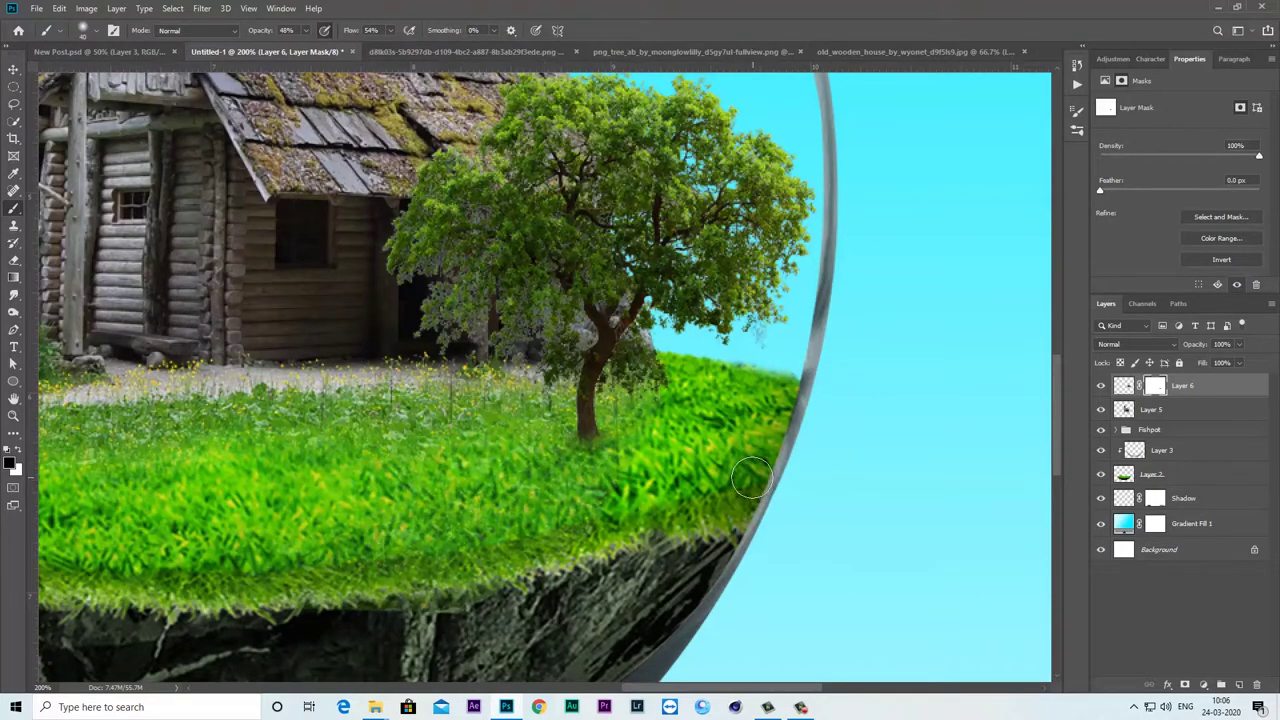
{"action": "scroll", "coordinate": [684, 437], "scroll_direction": "down", "scroll_amount": 3}
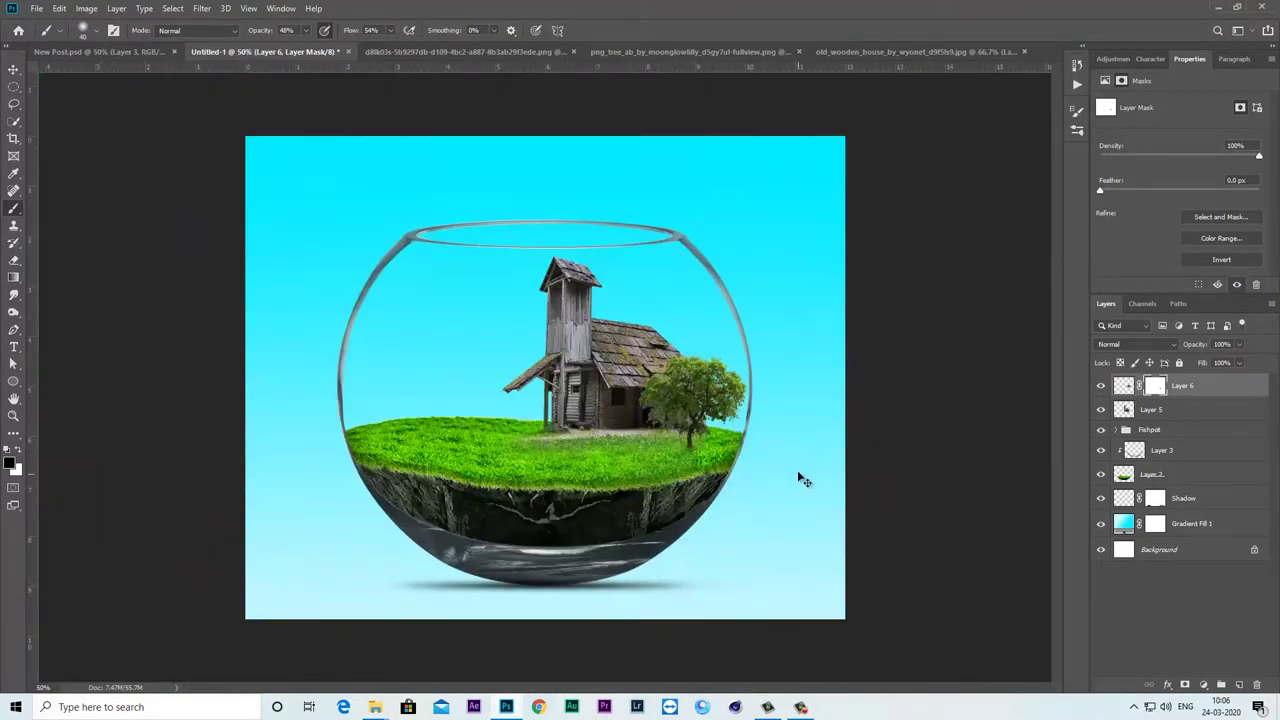
{"action": "left_click", "coordinate": [14, 69]}
{"action": "scroll", "coordinate": [580, 172], "scroll_direction": "up", "scroll_amount": 1}
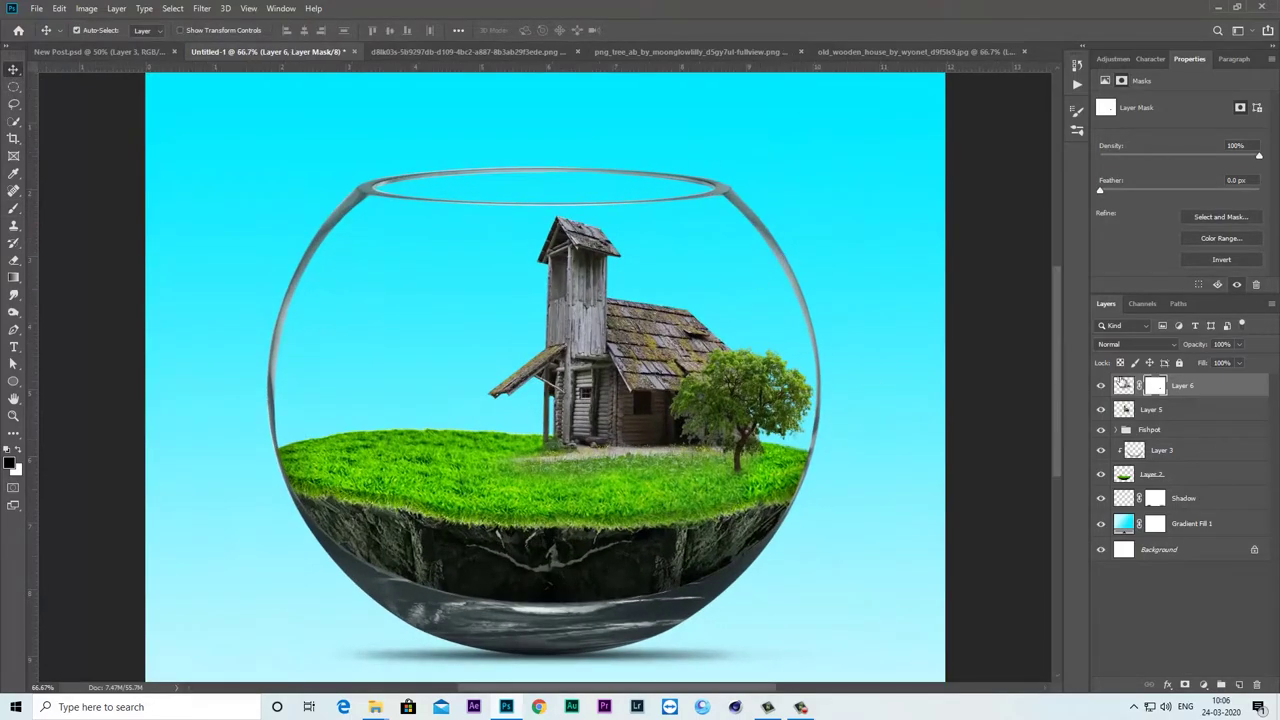
- Add a Brightness/Contrast adjustment clipped to the house: brightness -19, contrast 15
{"action": "left_click", "coordinate": [1170, 411]}
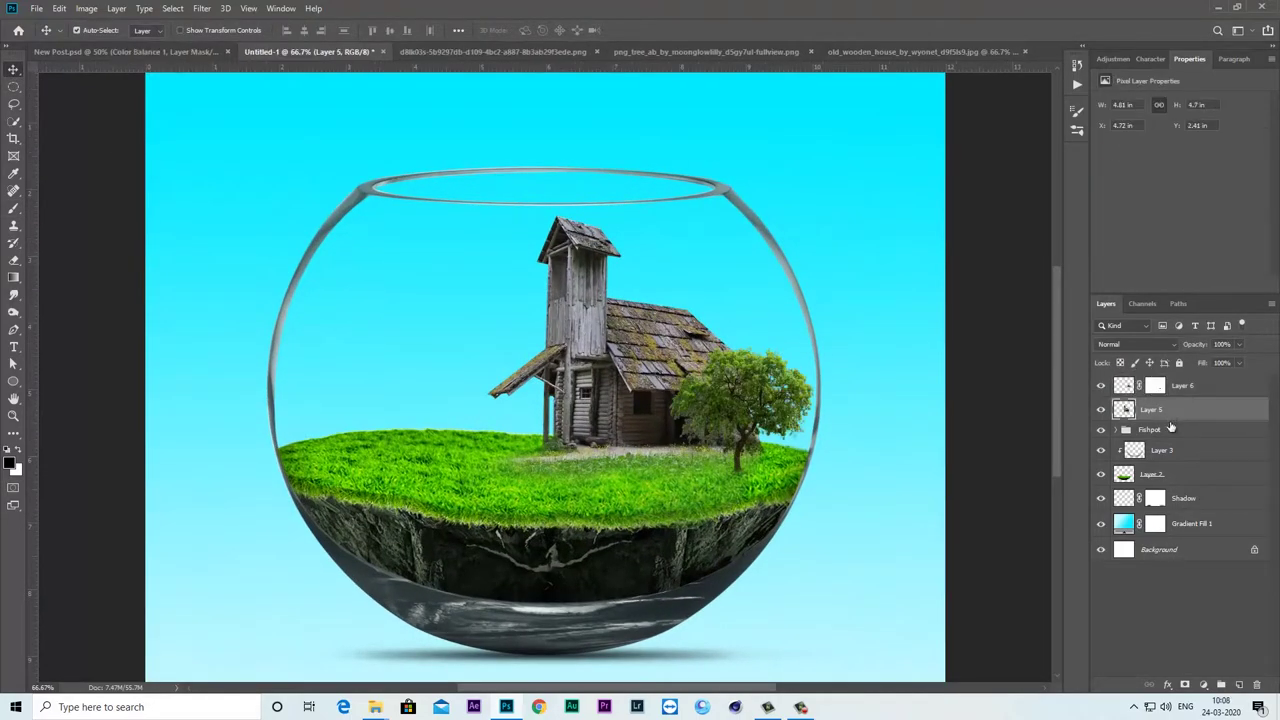
{"action": "left_click", "coordinate": [1203, 684]}
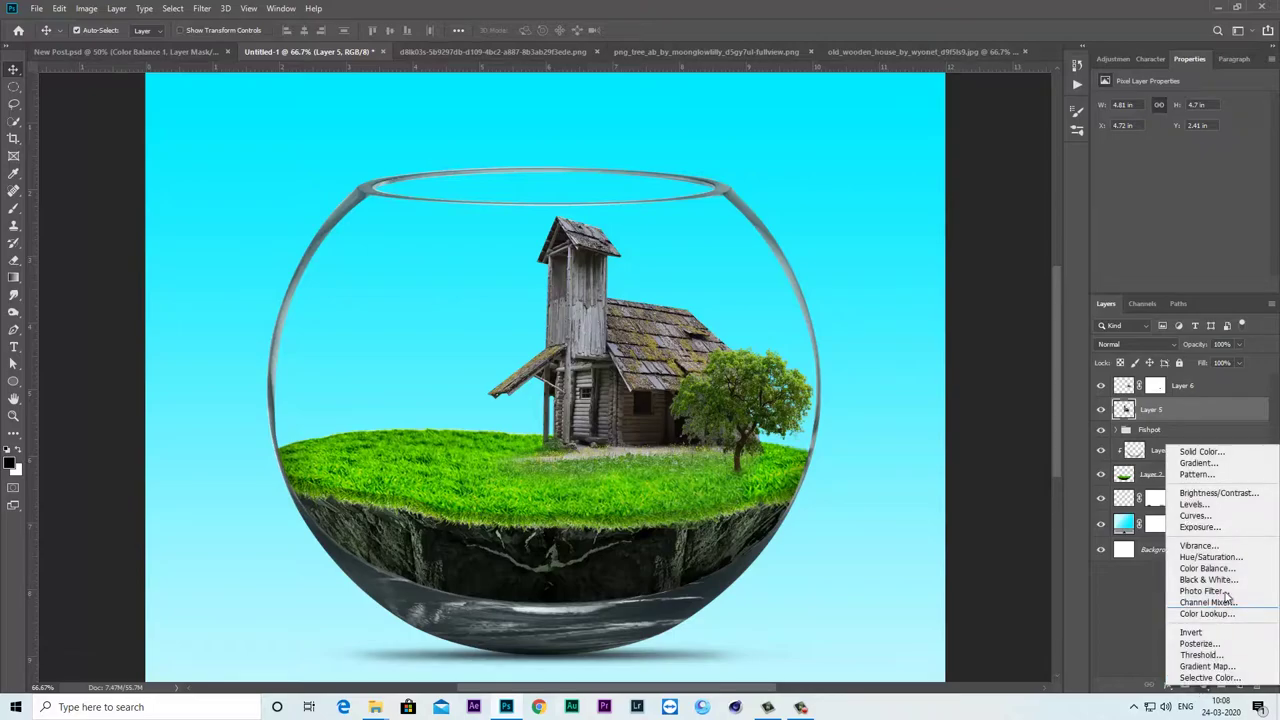
{"action": "left_click", "coordinate": [1215, 494]}
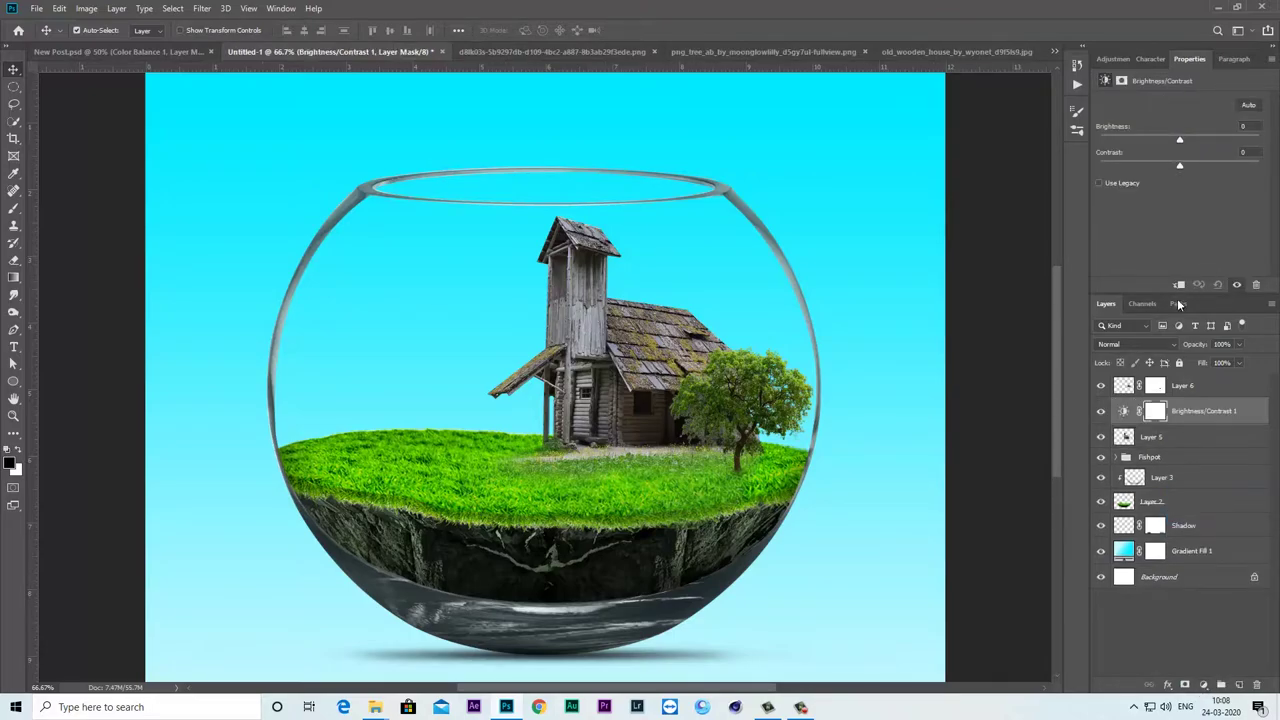
{"action": "left_click", "coordinate": [1179, 286]}
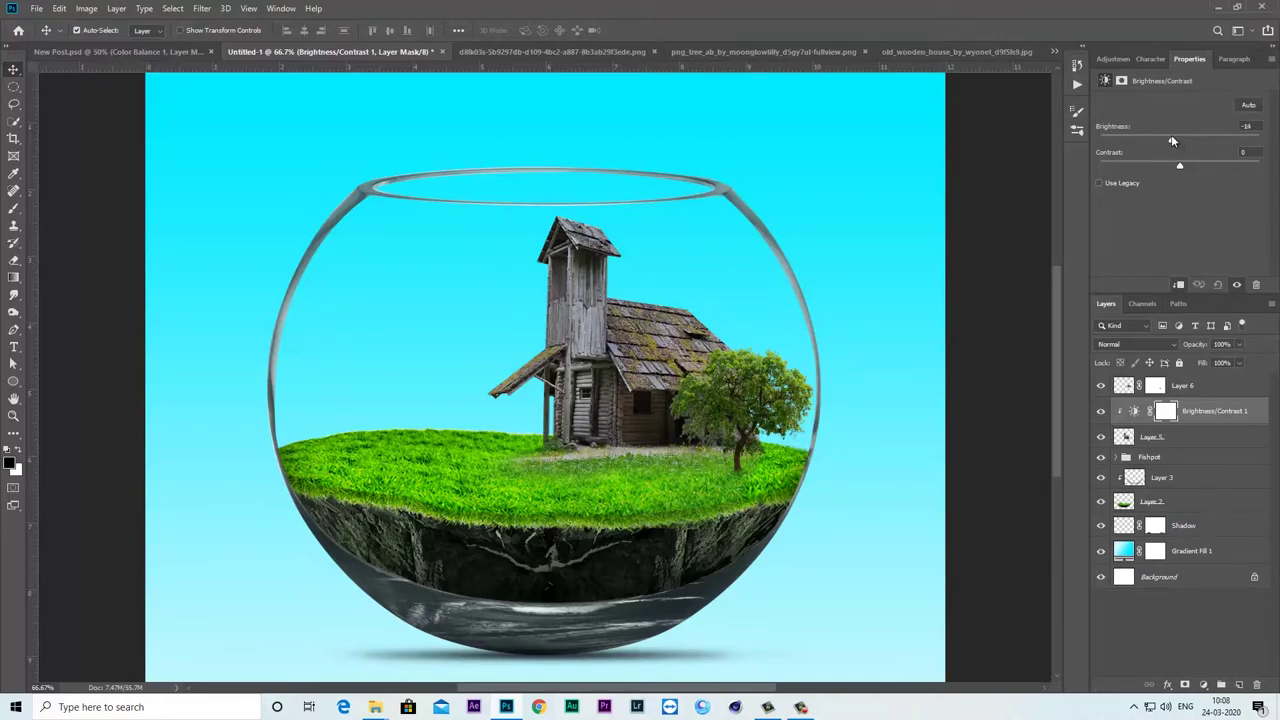
{"action": "left_click_drag", "start_coordinate": [1175, 138], "coordinate": [1168, 139]}
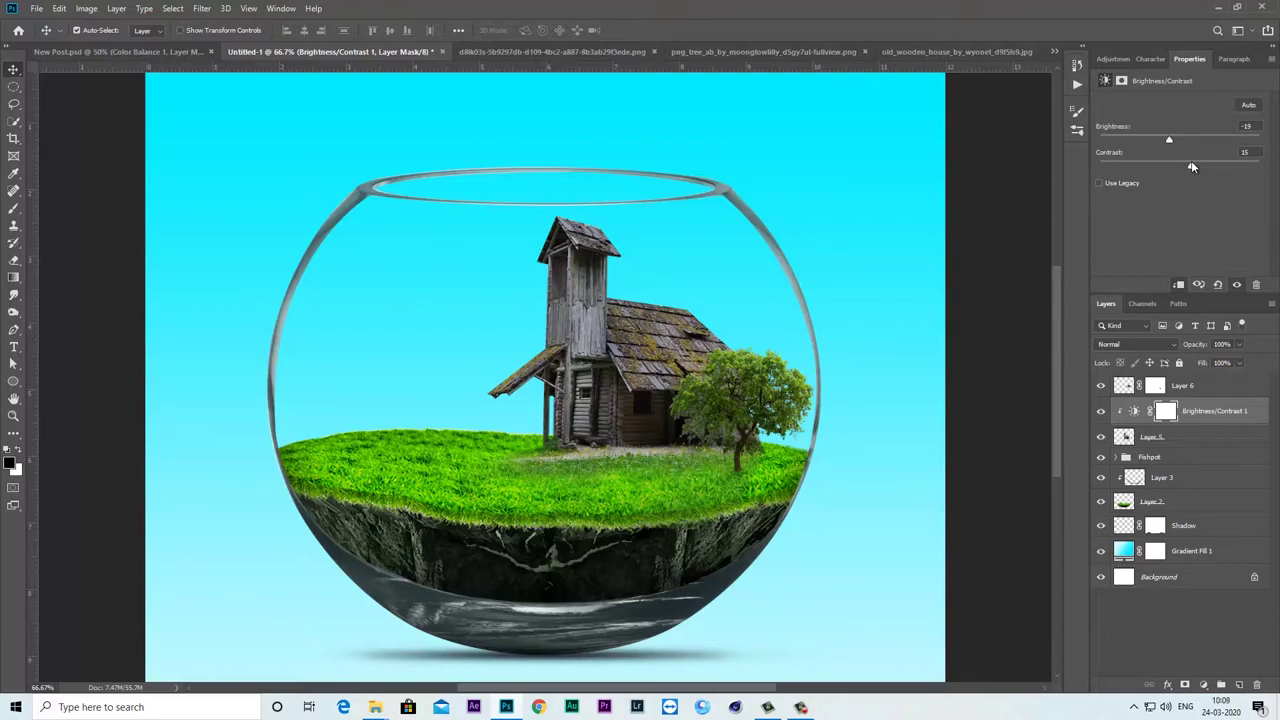
{"action": "left_click", "coordinate": [1101, 411]}
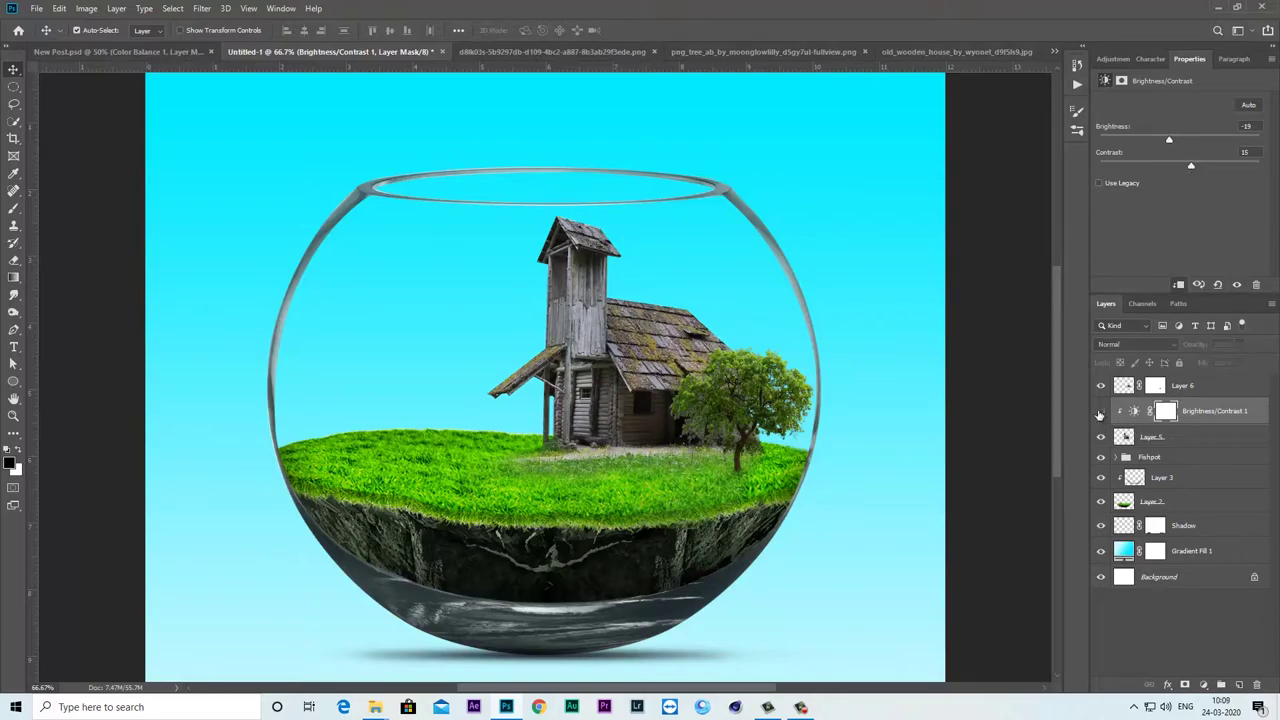
{"action": "left_click", "coordinate": [1101, 411]}
- Add a Color Balance layer clipped to the tree, adjusting its midtones and shadows
{"action": "left_click", "coordinate": [1202, 391]}
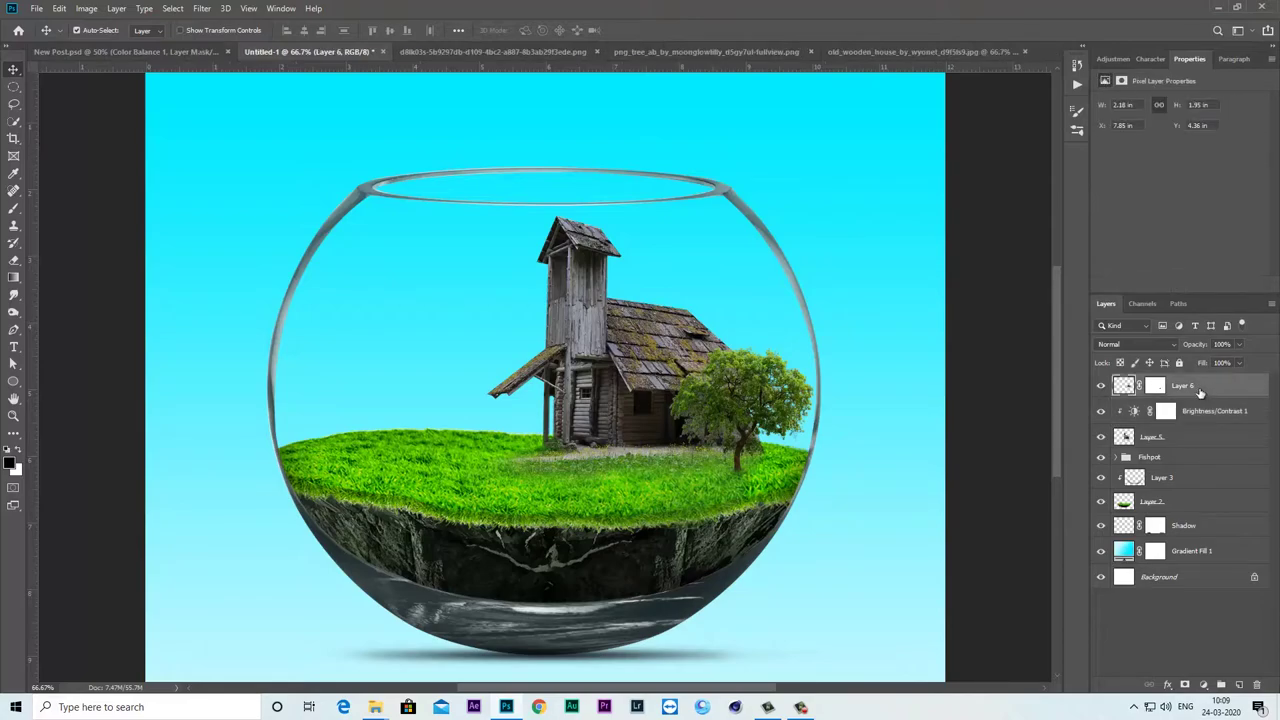
{"action": "left_click", "coordinate": [1205, 685]}
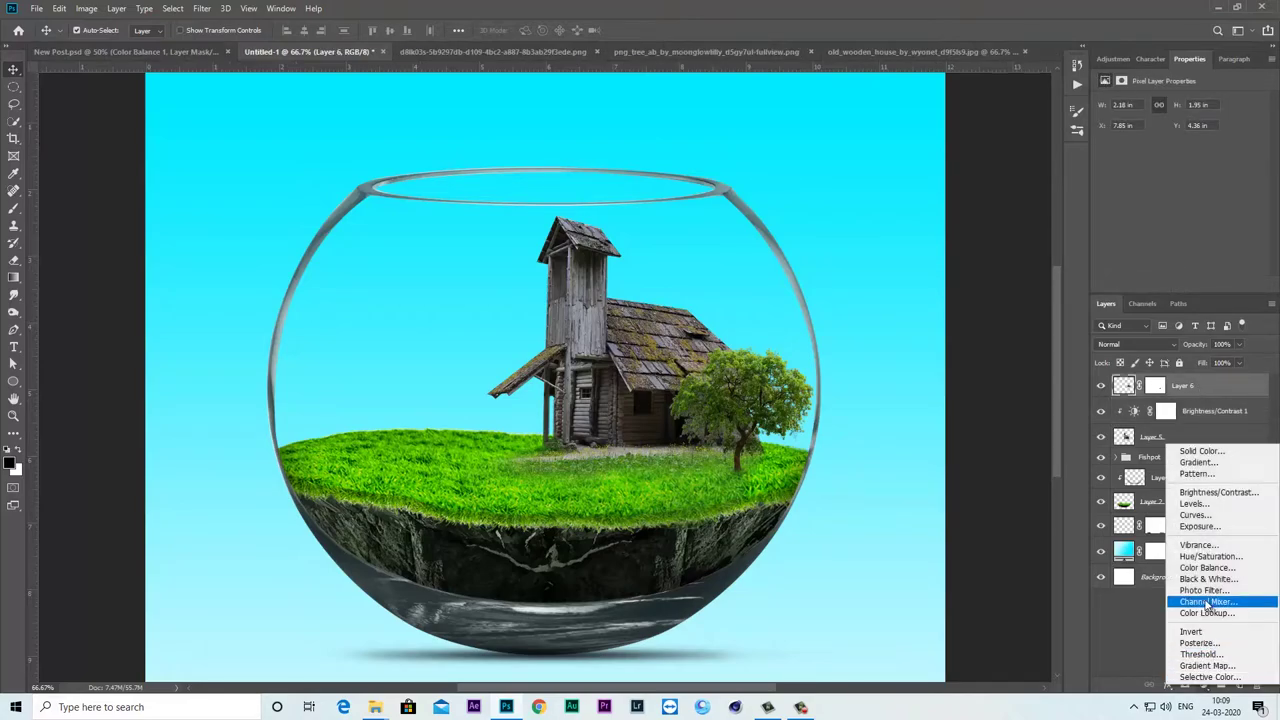
{"action": "left_click", "coordinate": [1207, 567]}
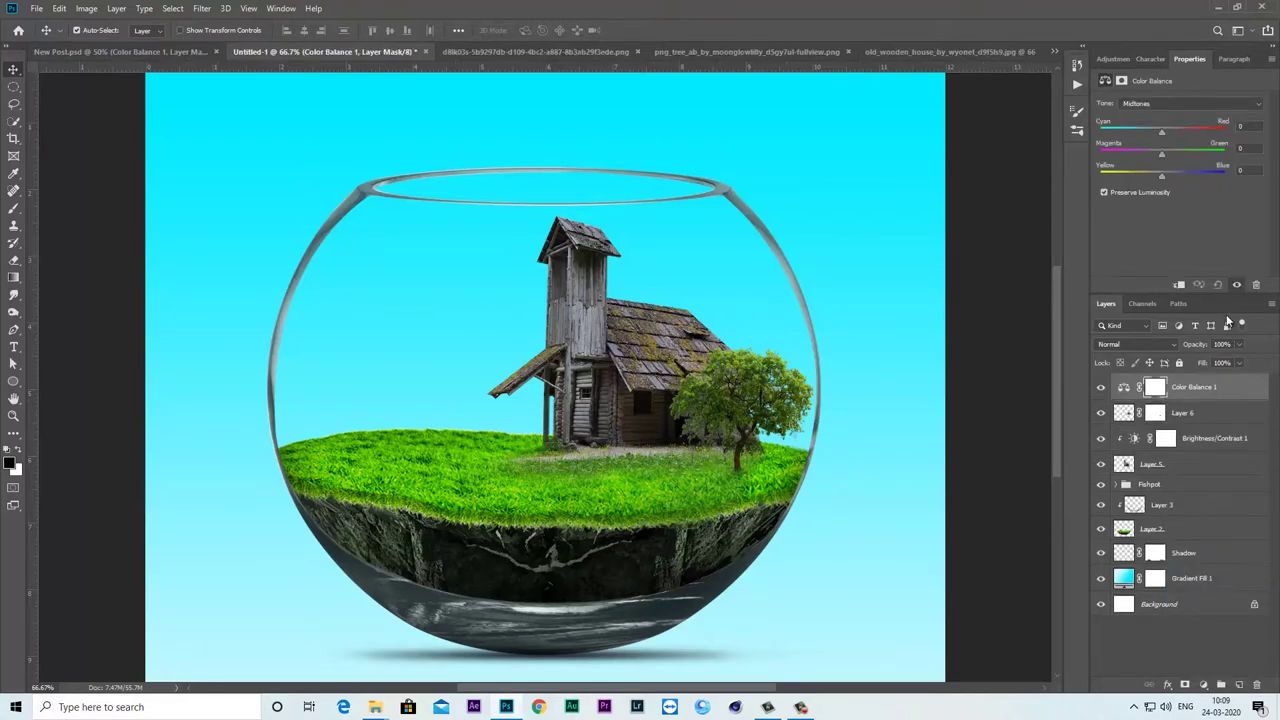
{"action": "left_click", "coordinate": [1179, 285]}
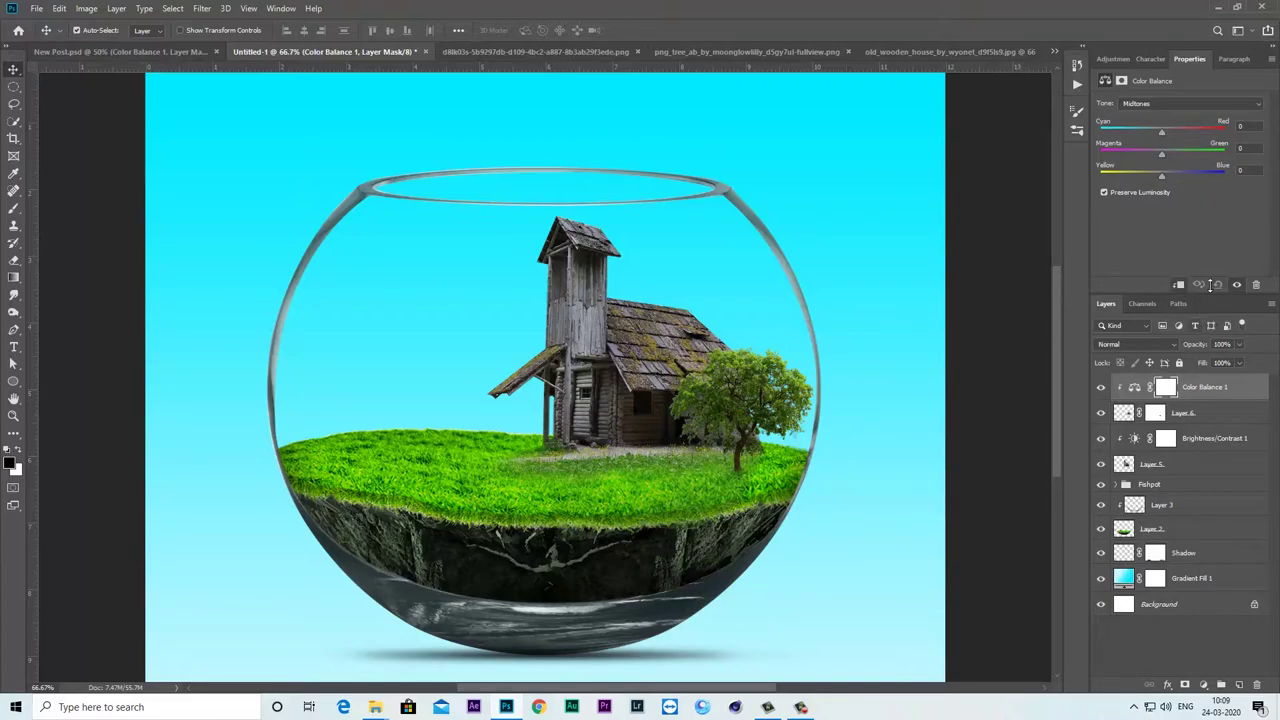
{"action": "mouse_move", "coordinate": [1161, 135]}
{"action": "left_mouse_down"}
{"action": "mouse_move", "coordinate": [1145, 136]}
{"action": "mouse_move", "coordinate": [1178, 156]}
{"action": "left_mouse_up"}
{"action": "left_click_drag", "start_coordinate": [1181, 177], "coordinate": [1168, 176]}
{"action": "left_click", "coordinate": [1166, 101]}
{"action": "left_click", "coordinate": [1162, 106]}
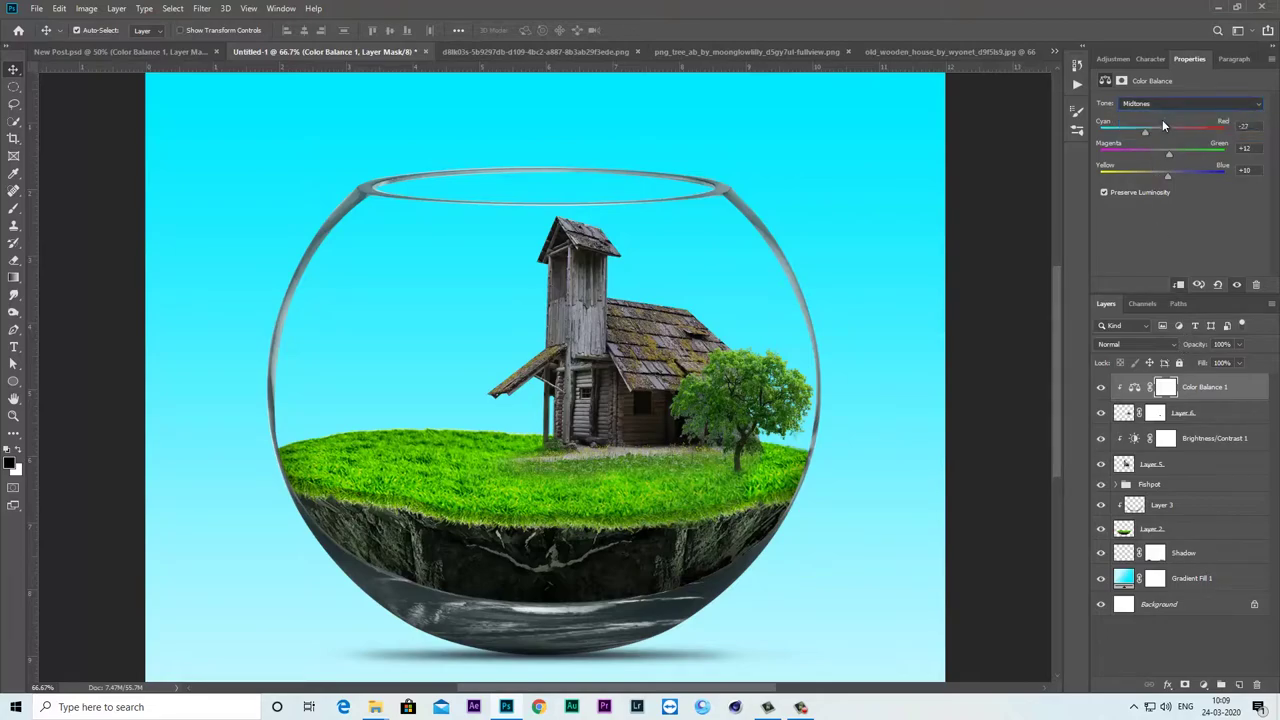
{"action": "mouse_move", "coordinate": [1160, 131]}
{"action": "left_mouse_down"}
{"action": "mouse_move", "coordinate": [1149, 130]}
{"action": "mouse_move", "coordinate": [1173, 156]}
{"action": "mouse_move", "coordinate": [1155, 178]}
{"action": "left_mouse_up"}
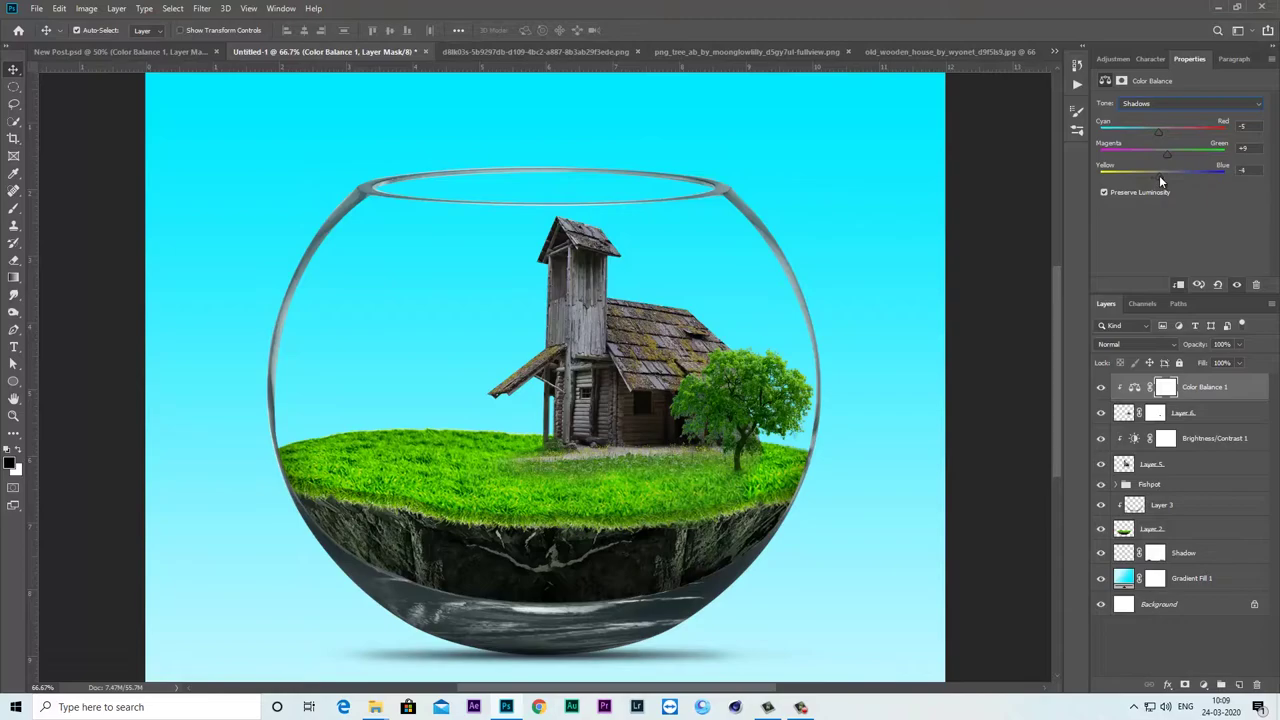
- Compare the tree on and off, then add an empty layer above Brightness/Contrast 1
{"action": "left_click", "coordinate": [1200, 418]}
{"action": "left_click", "coordinate": [1100, 413]}
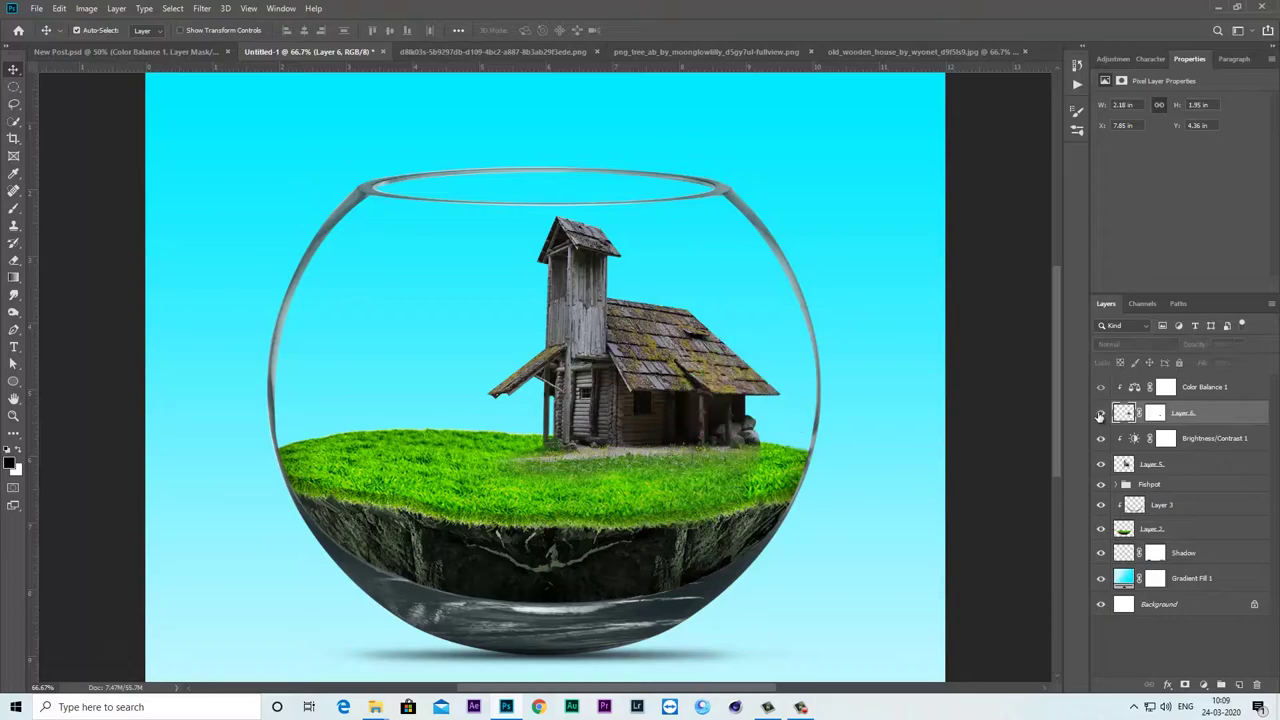
{"action": "left_click", "coordinate": [1100, 413]}
{"action": "left_click", "coordinate": [1217, 444]}
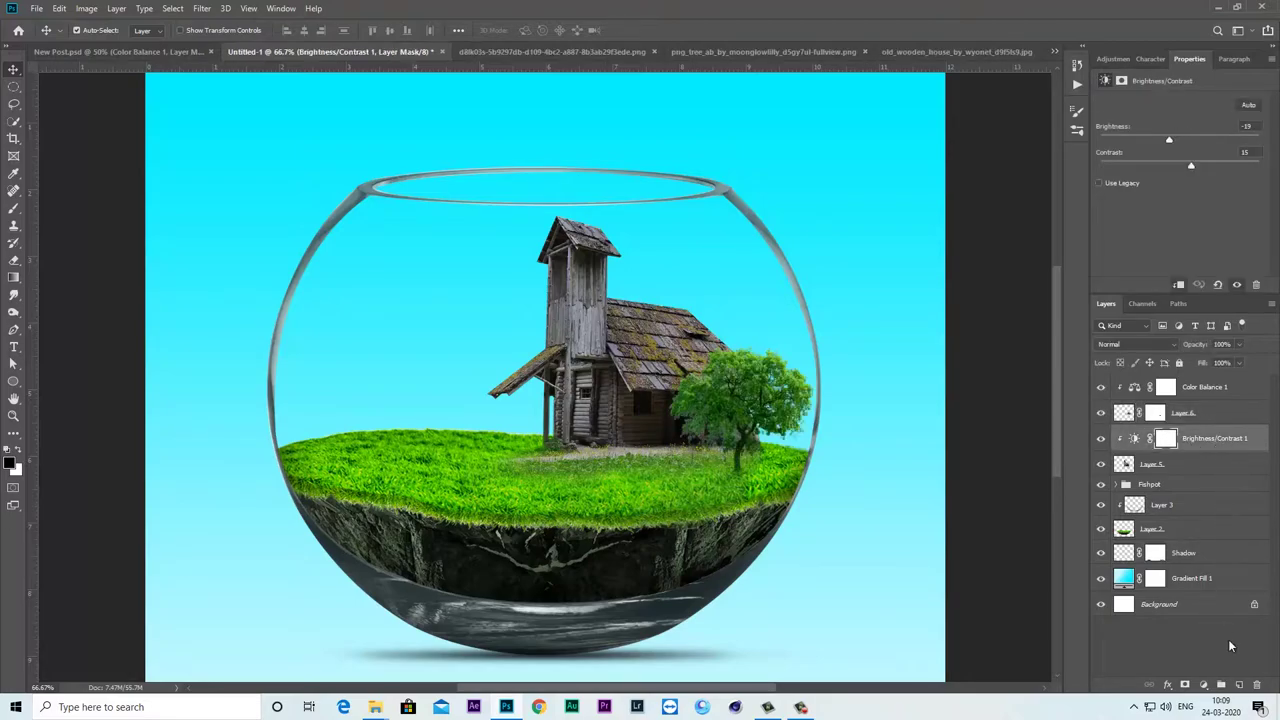
{"action": "left_click", "coordinate": [1240, 685]}
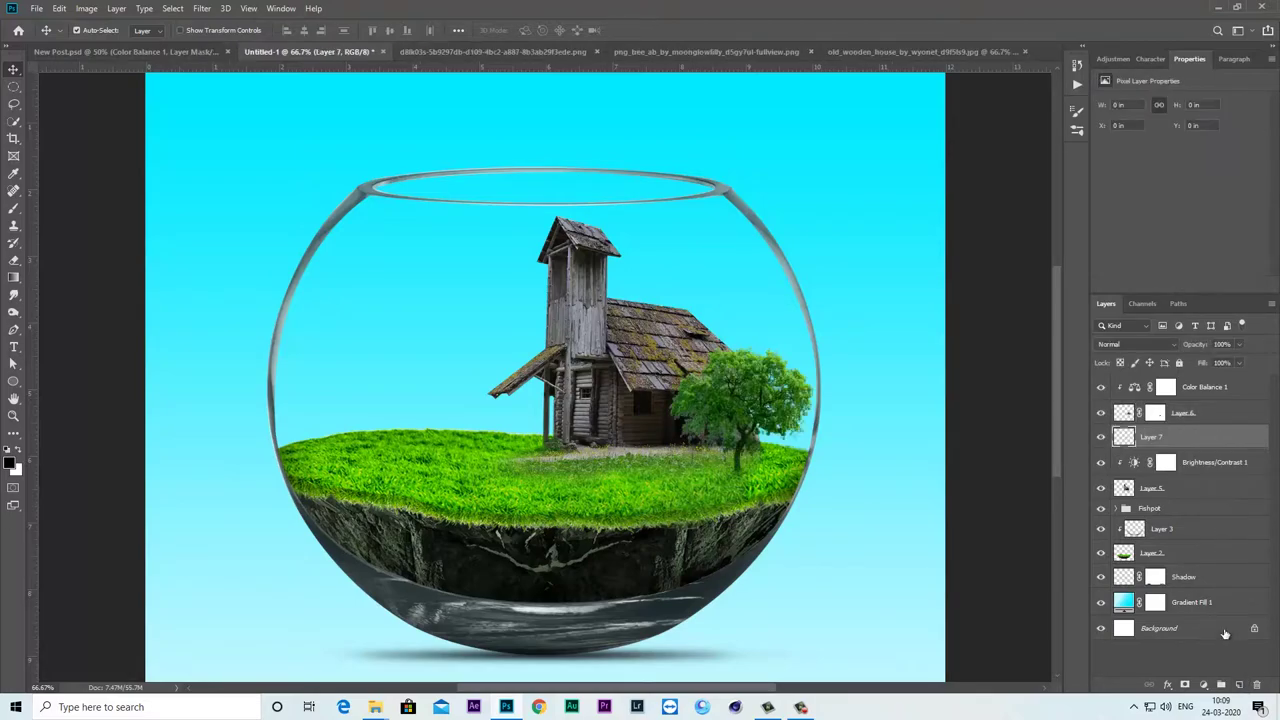
- Rename the new layer 'shadow' and brush a dark spot under the tree
{"action": "double_click", "coordinate": [1152, 437]}
{"action": "type", "text": "shadow"}
{"action": "key", "text": "Return"}
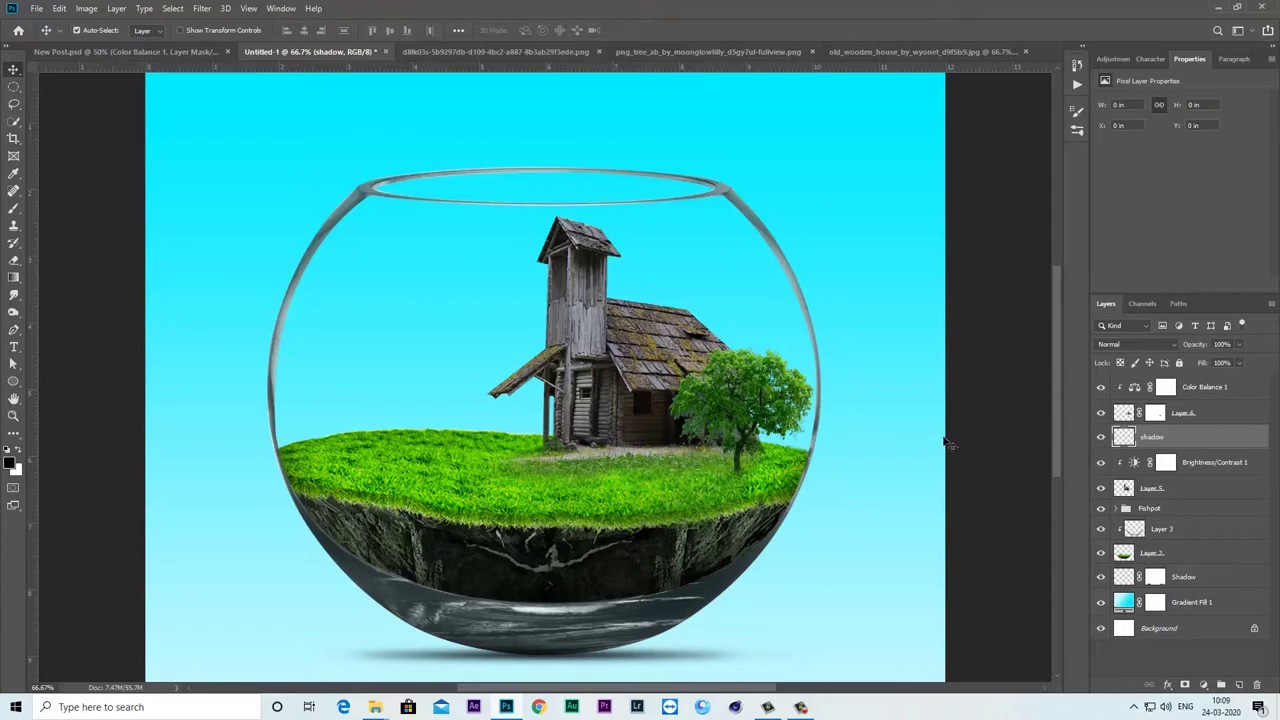
{"action": "left_click", "coordinate": [14, 208]}
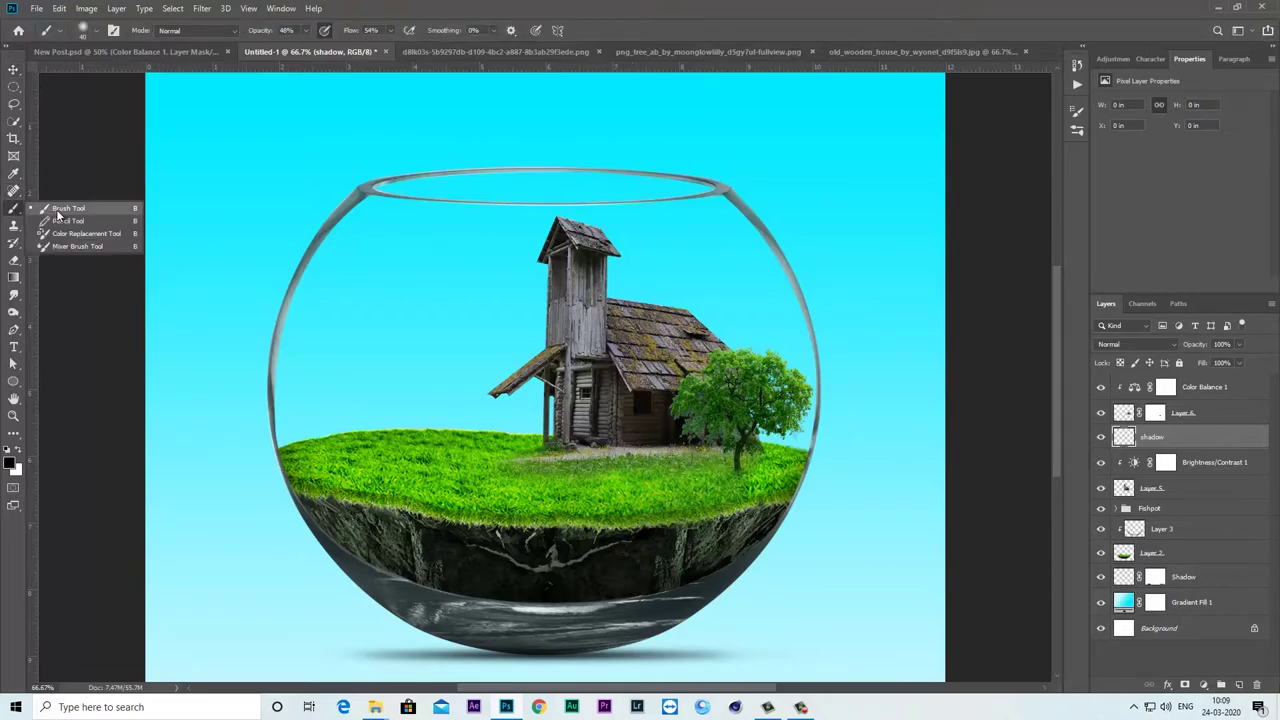
{"action": "left_click", "coordinate": [70, 210]}
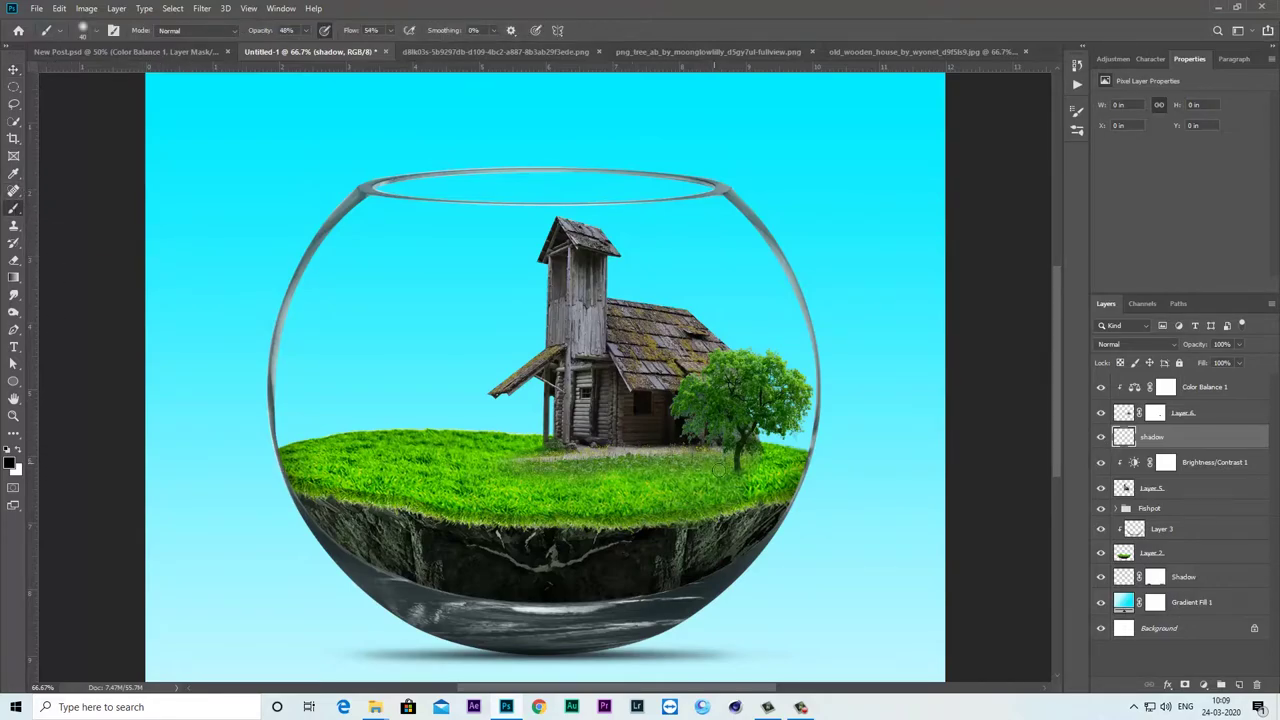
{"action": "left_click_drag", "start_coordinate": [740, 470], "coordinate": [736, 466]}
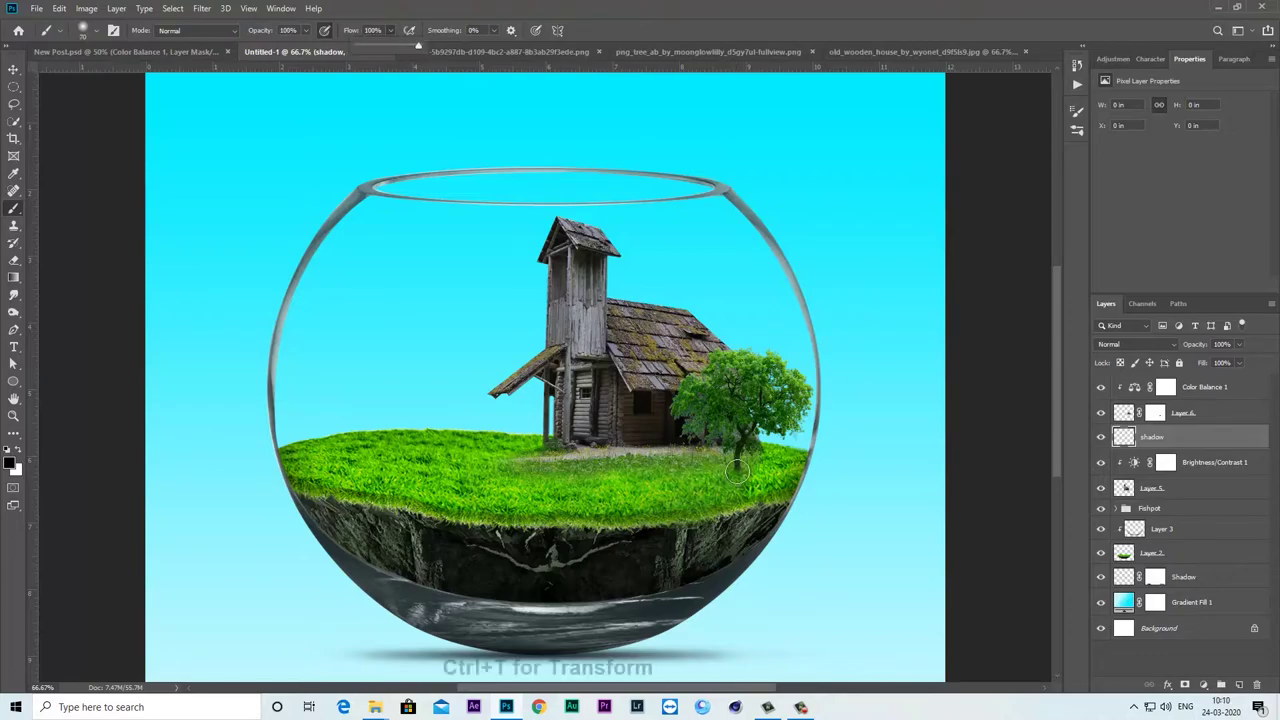
- Flatten and widen the shadow under the tree and lower its opacity to 63%
{"action": "key", "text": "ctrl+t"}
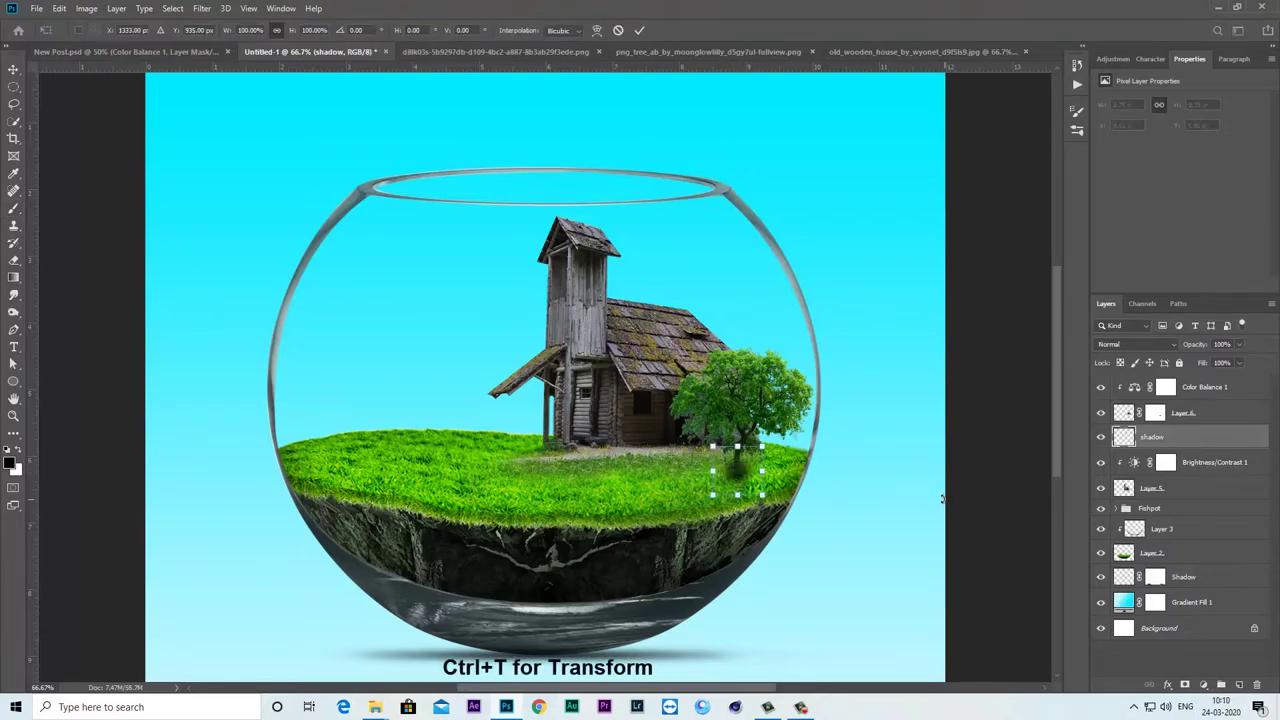
{"action": "key", "text": "ctrl+plus"}
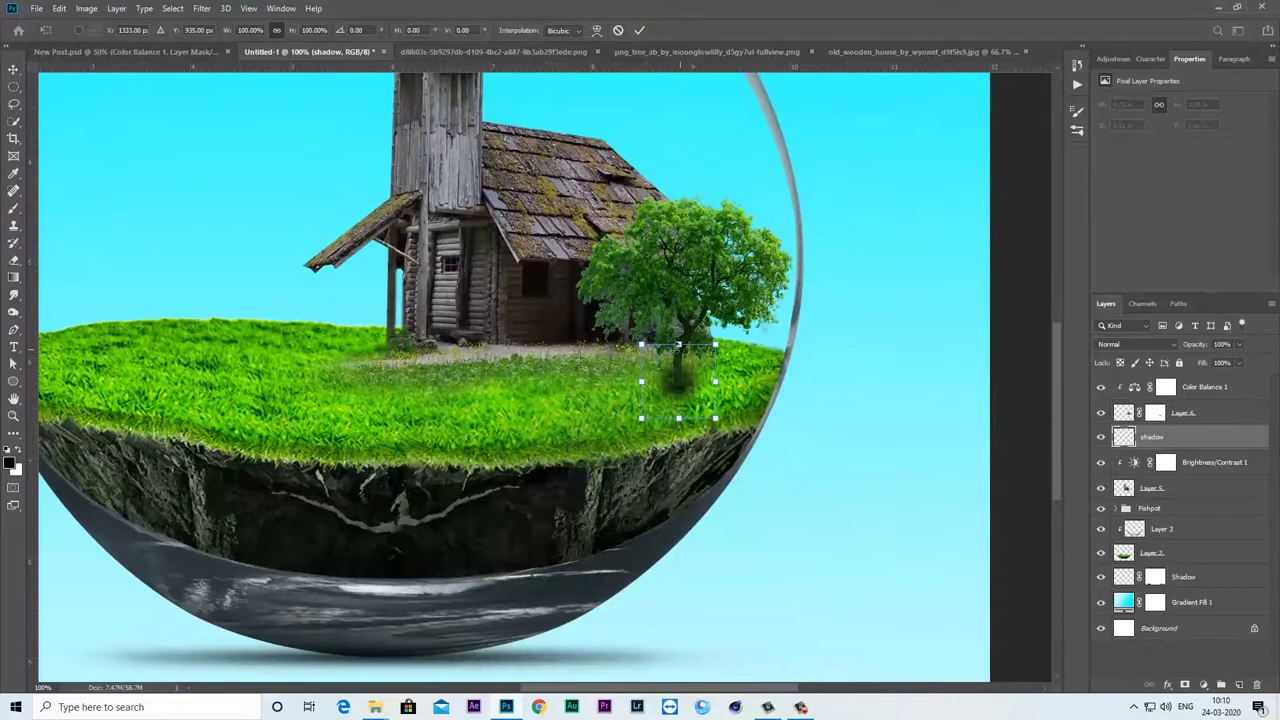
{"action": "mouse_move", "coordinate": [678, 344]}
{"action": "left_mouse_down"}
{"action": "mouse_move", "coordinate": [678, 366]}
{"action": "mouse_move", "coordinate": [792, 385]}
{"action": "mouse_move", "coordinate": [729, 382]}
{"action": "left_mouse_up"}
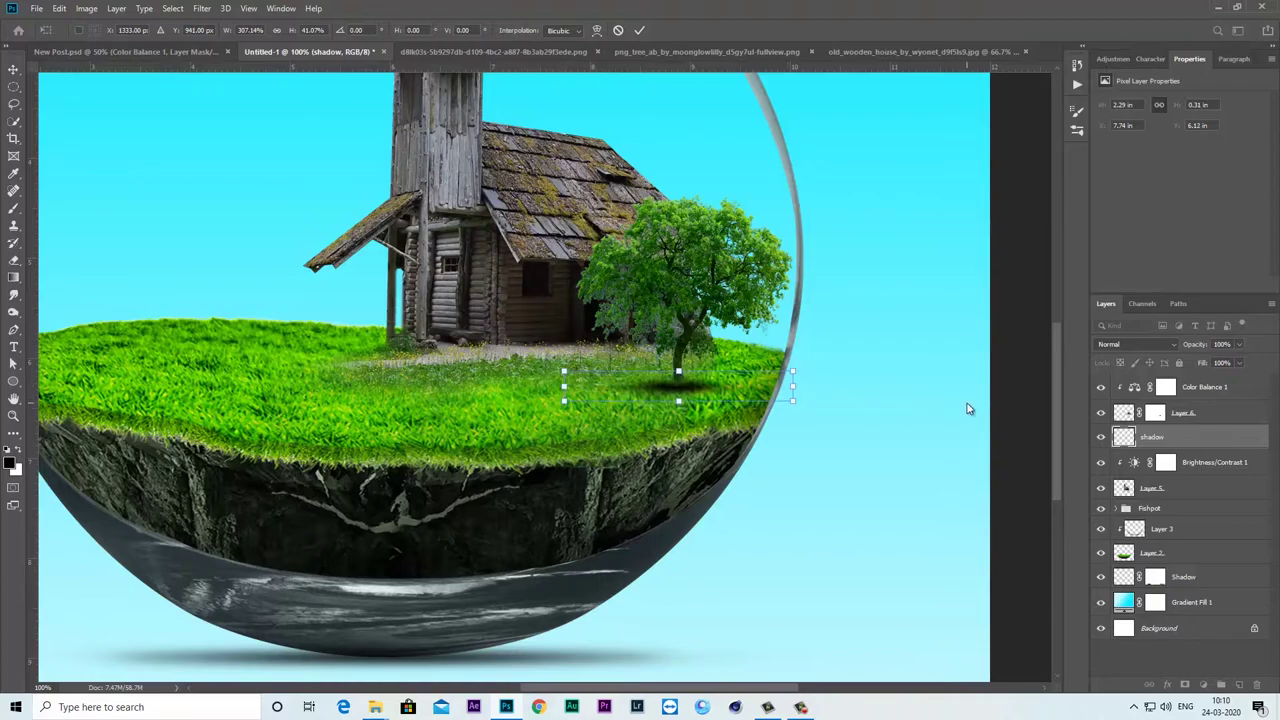
{"action": "key", "text": "Down"}
{"action": "key", "text": "Down"}
{"action": "key", "text": "Return"}
{"action": "key", "text": "b"}
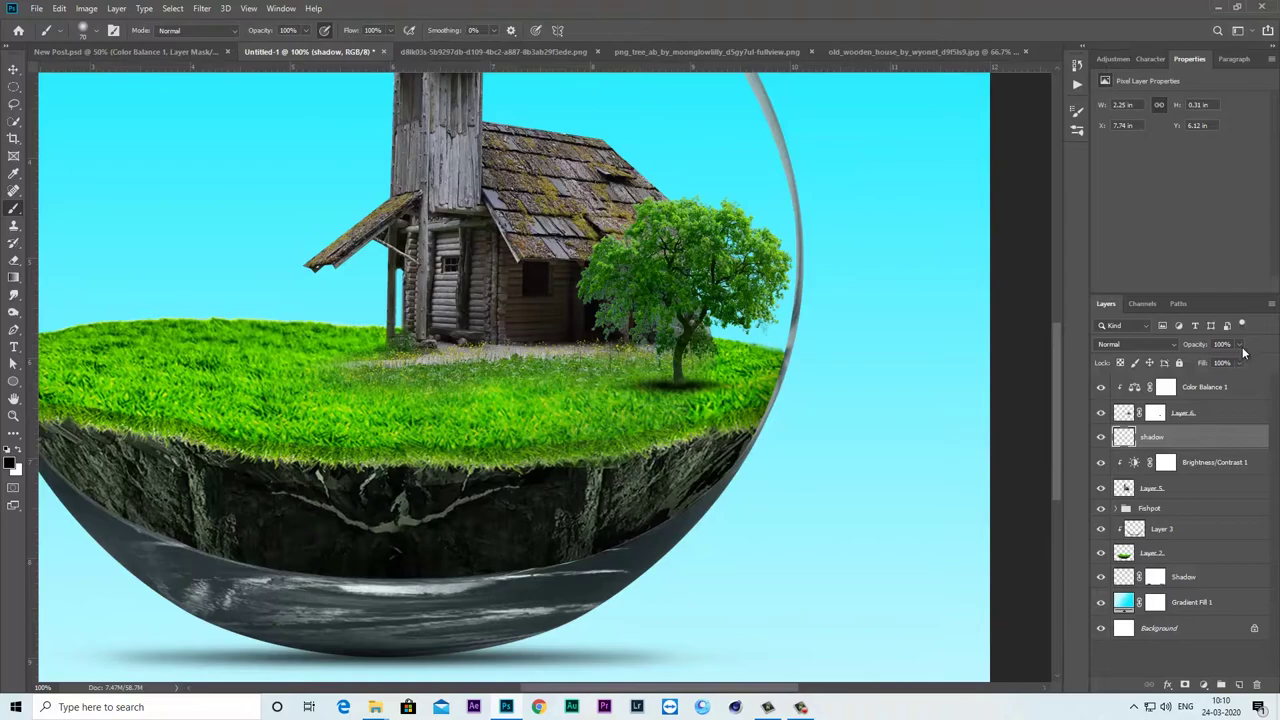
{"action": "left_click_drag", "start_coordinate": [1240, 346], "coordinate": [1203, 362]}
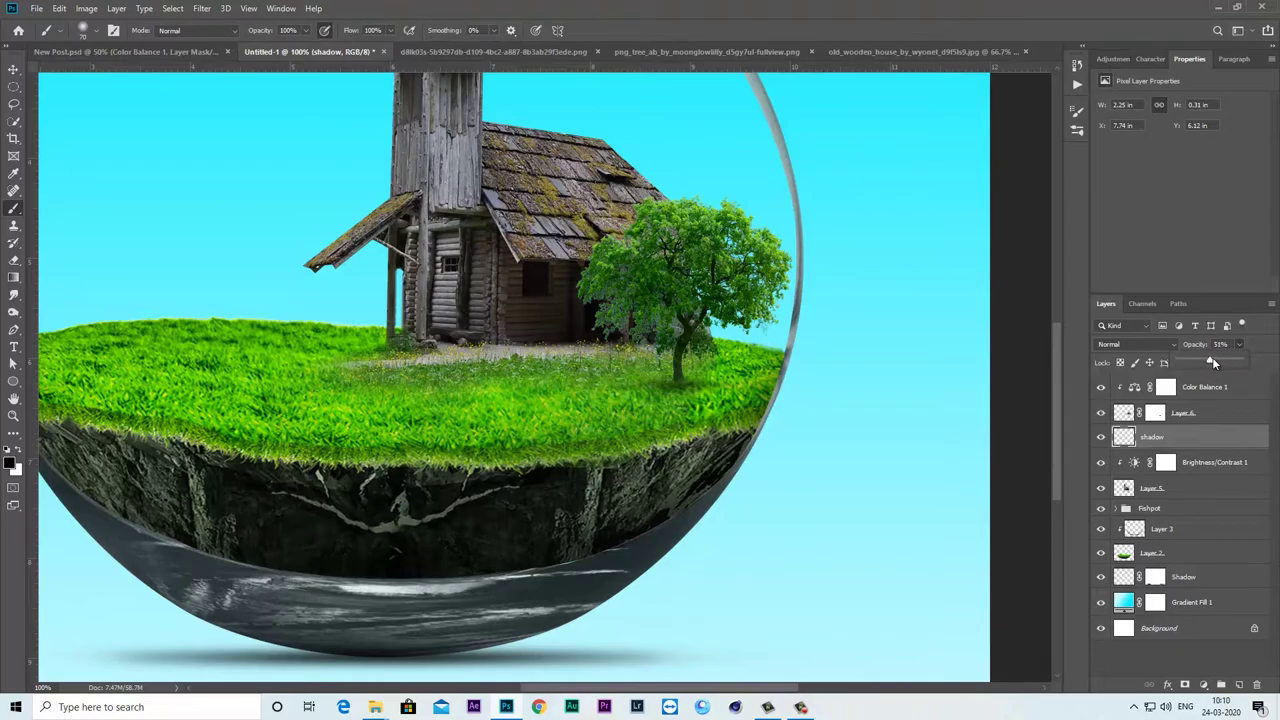
{"action": "key", "text": "ctrl+t"}
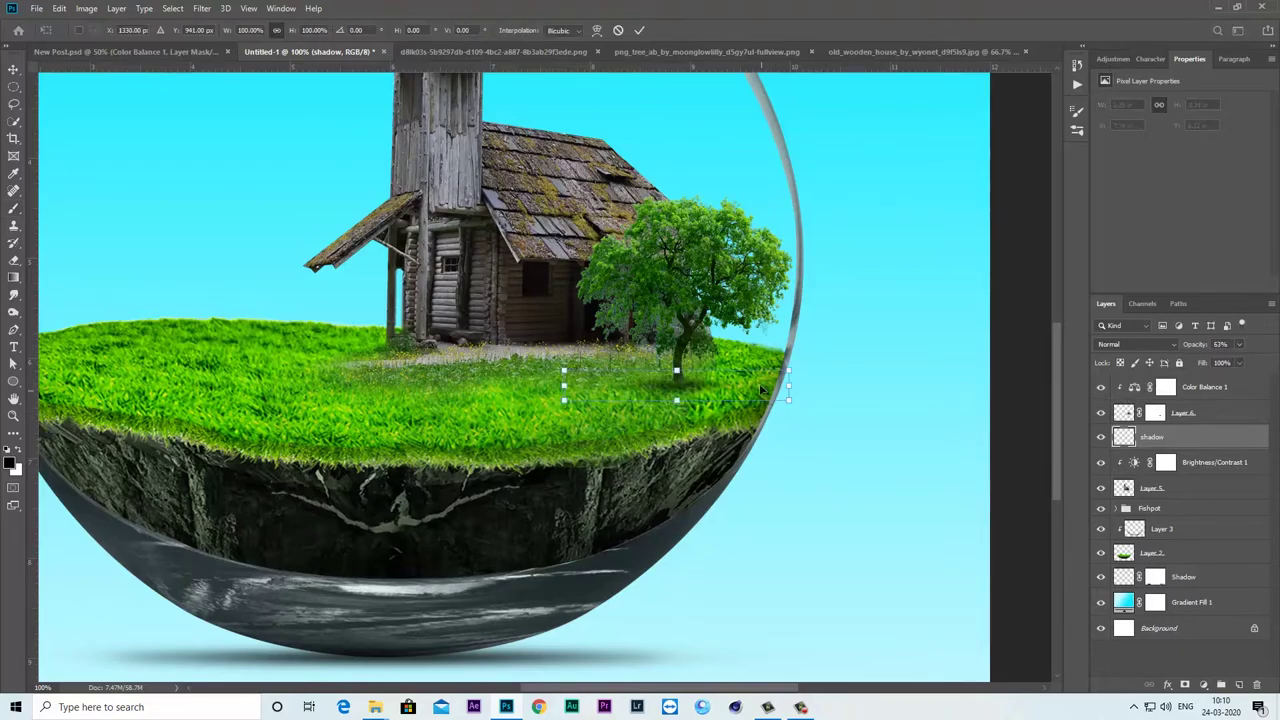
{"action": "left_click_drag", "start_coordinate": [790, 383], "coordinate": [826, 382]}
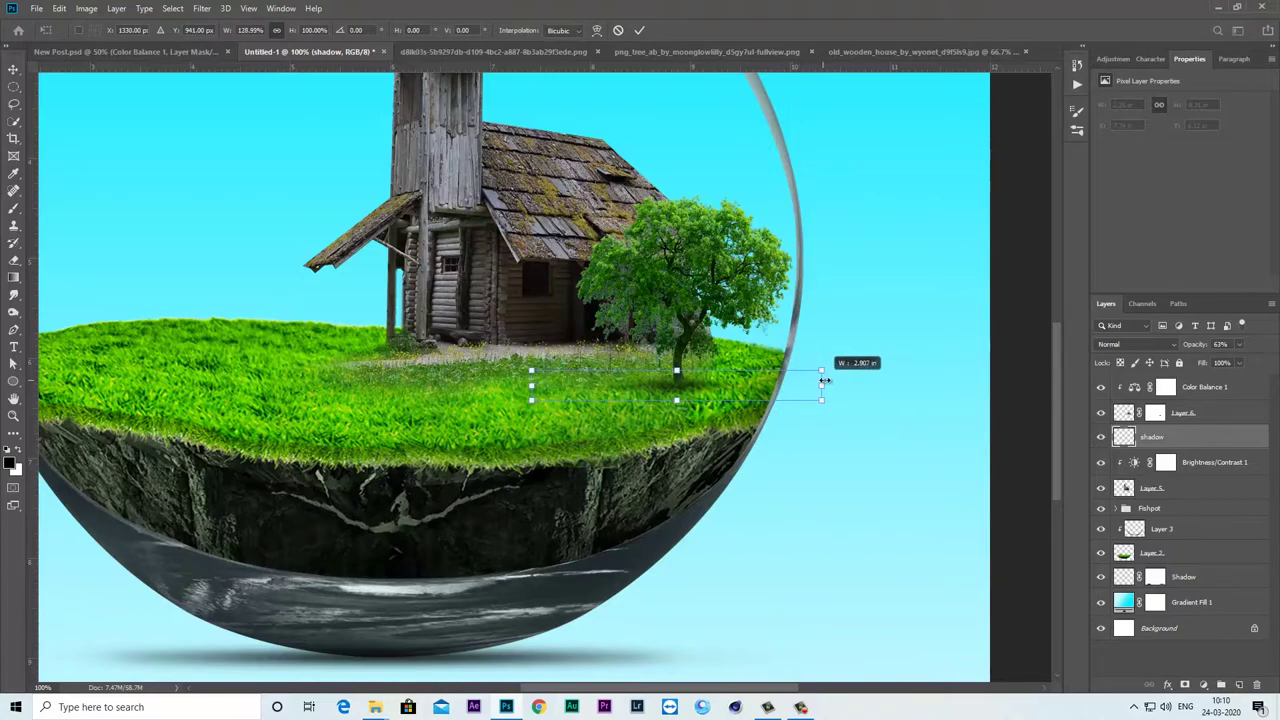
{"action": "key", "text": "Return"}
{"action": "key", "text": "b"}
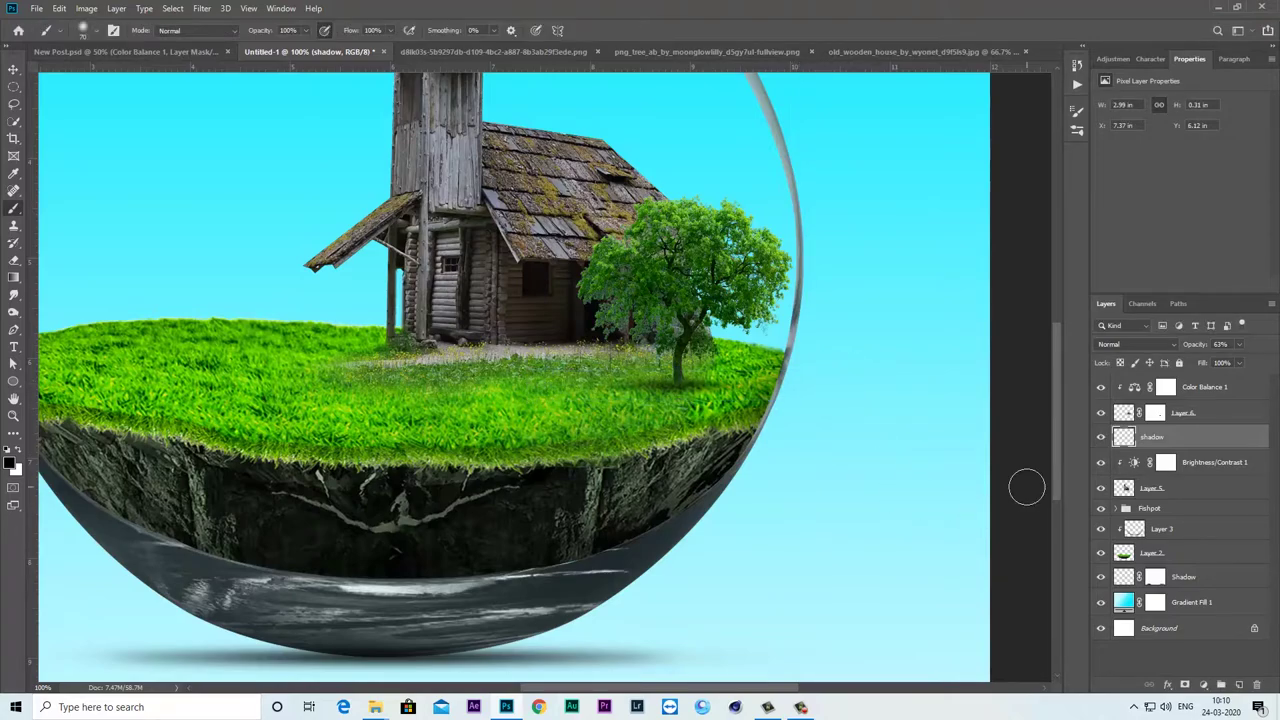
- Add a new empty layer above Brightness/Contrast 1
{"action": "key", "text": "ctrl+minus"}
{"action": "key", "text": "ctrl+minus"}
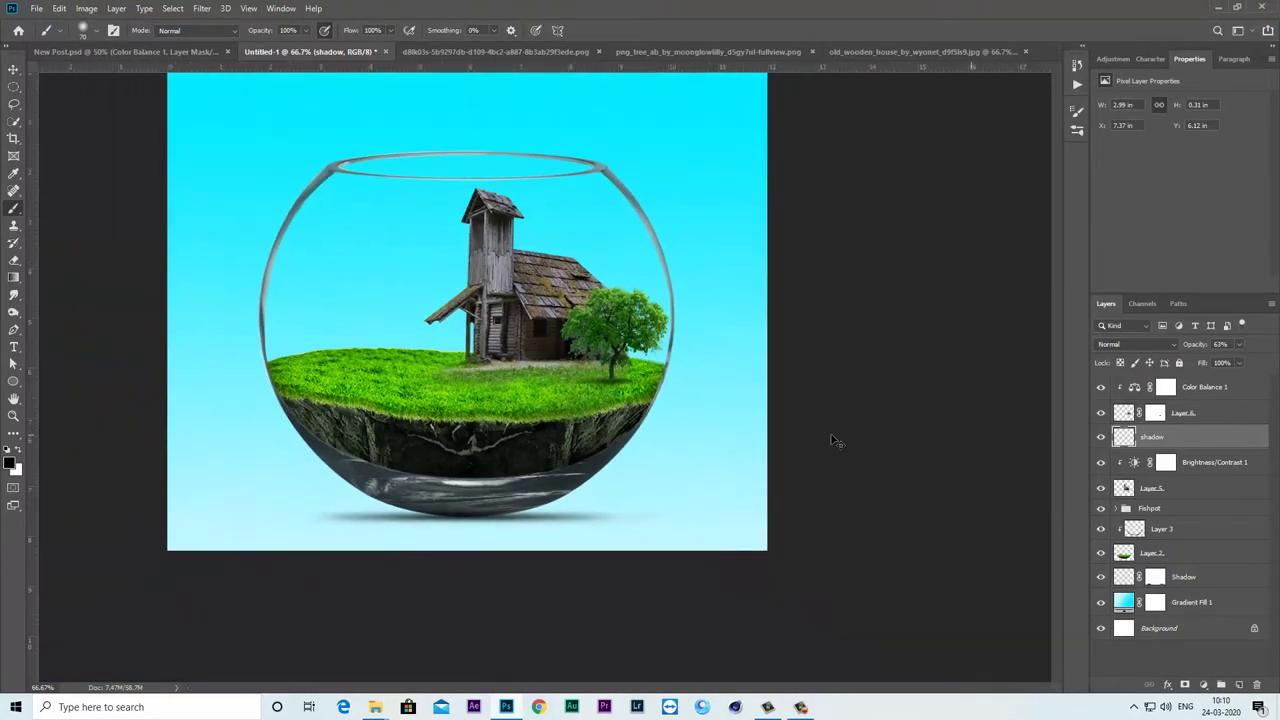
{"action": "key", "text": "ctrl+plus"}
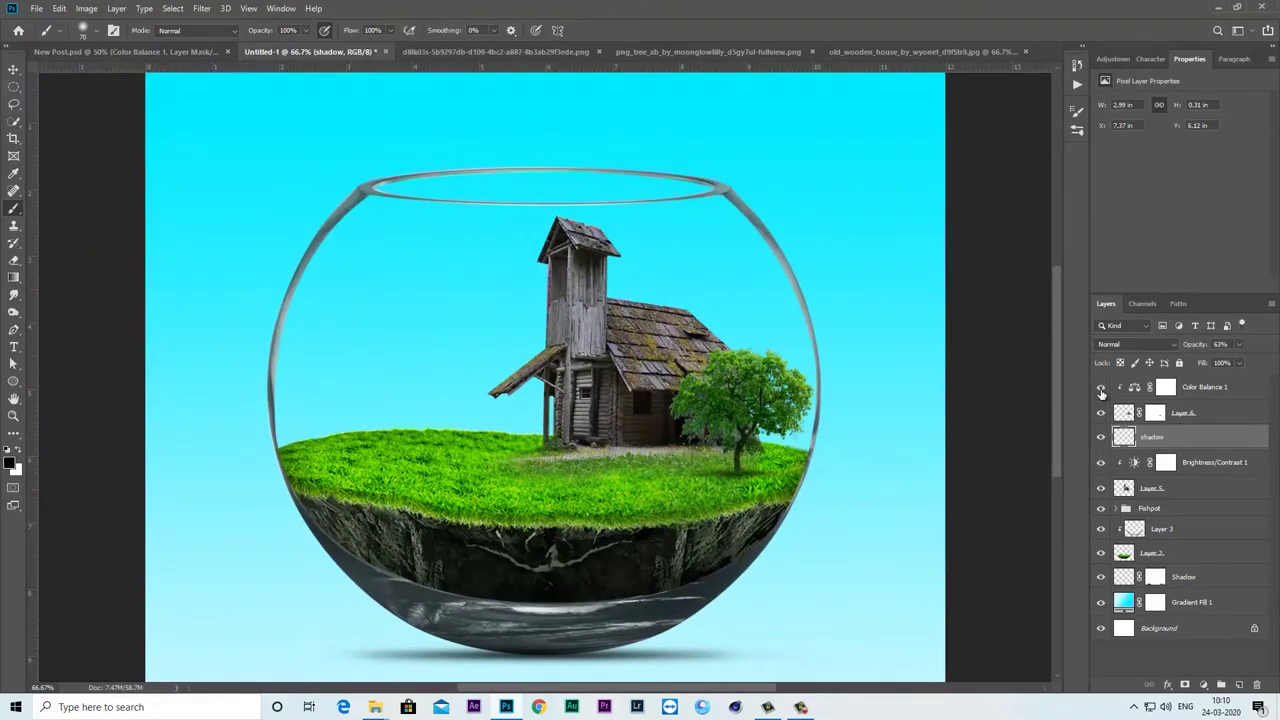
{"action": "left_click", "coordinate": [1212, 468]}
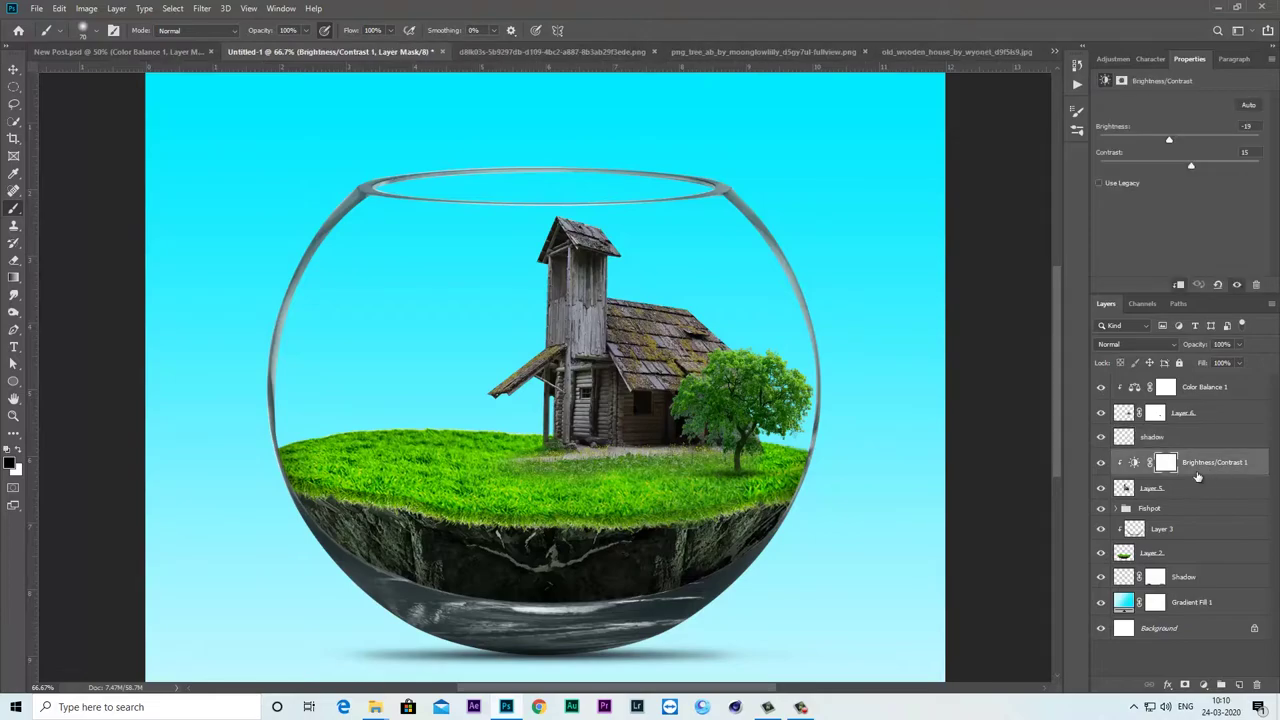
{"action": "left_click", "coordinate": [1239, 685]}
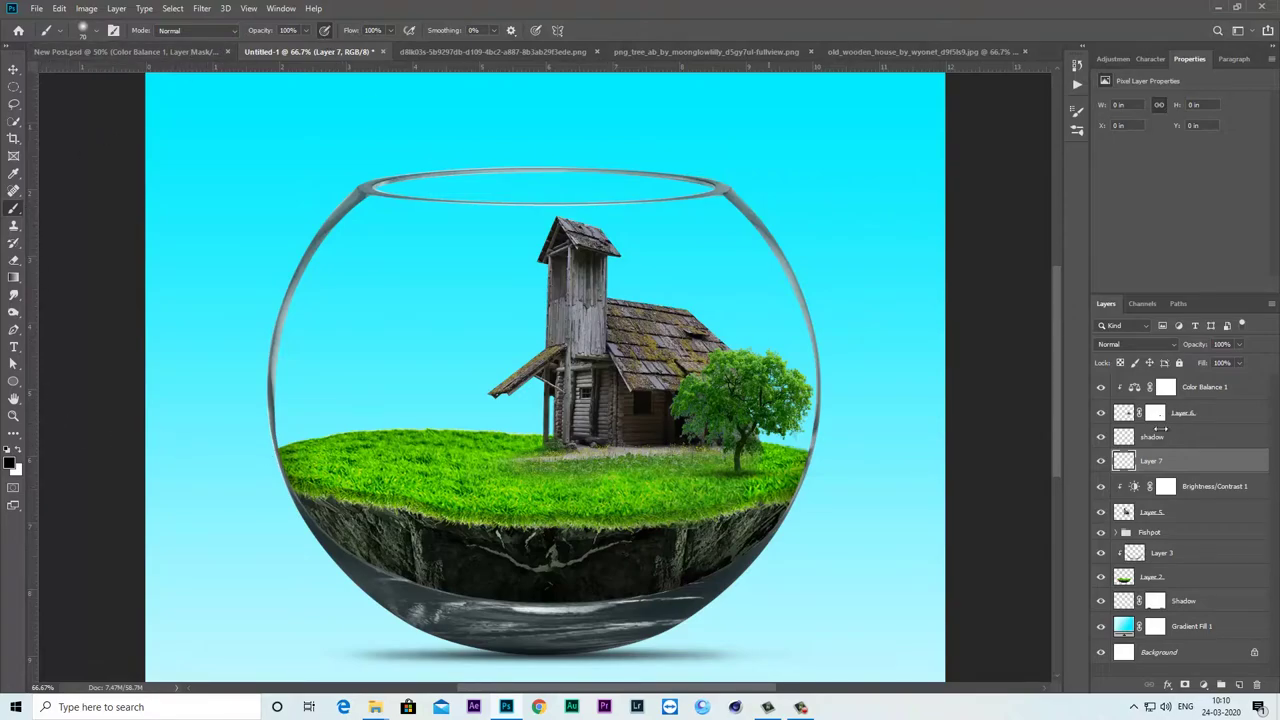
- Set Layer 7 to Soft Light and paint faint shadow on the grass at 37% brush opacity
{"action": "left_click", "coordinate": [1154, 346]}
{"action": "left_click", "coordinate": [1140, 511]}
{"action": "left_click_drag", "start_coordinate": [272, 47], "coordinate": [267, 47]}
{"action": "key", "text": "ctrl+plus"}
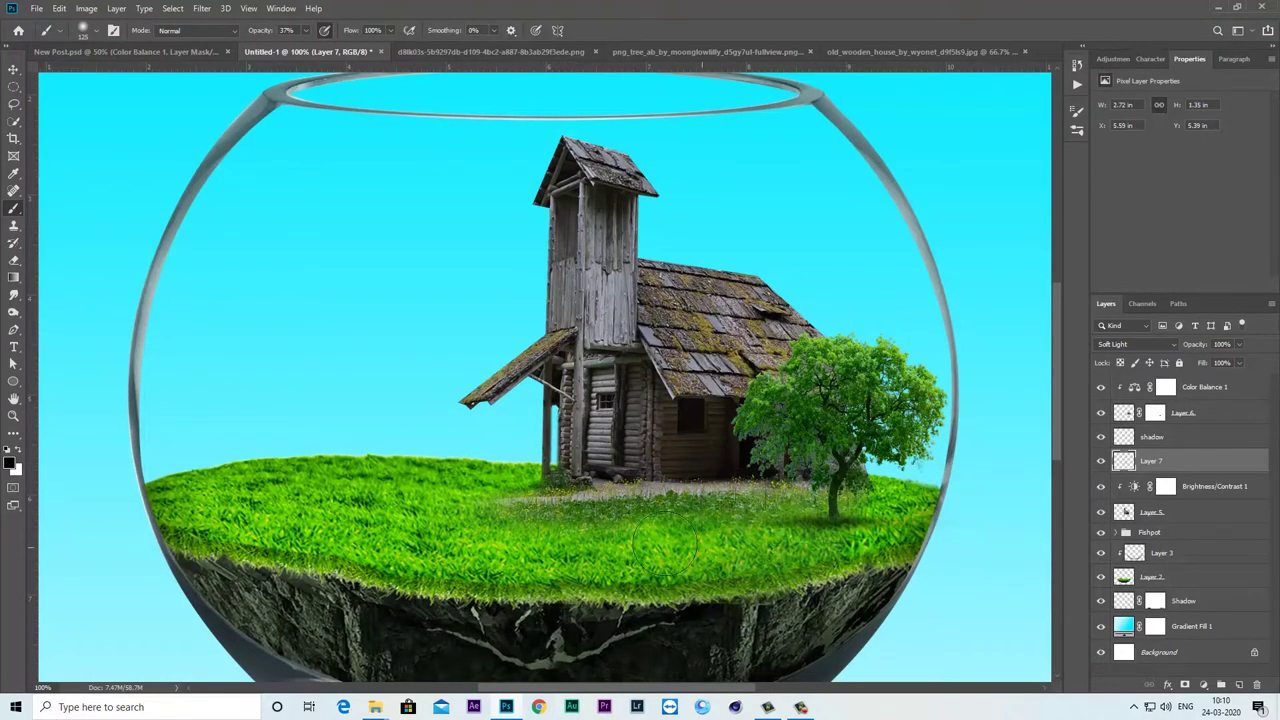
{"action": "left_click_drag", "start_coordinate": [727, 501], "coordinate": [560, 505]}
{"action": "left_click_drag", "start_coordinate": [782, 505], "coordinate": [472, 488]}
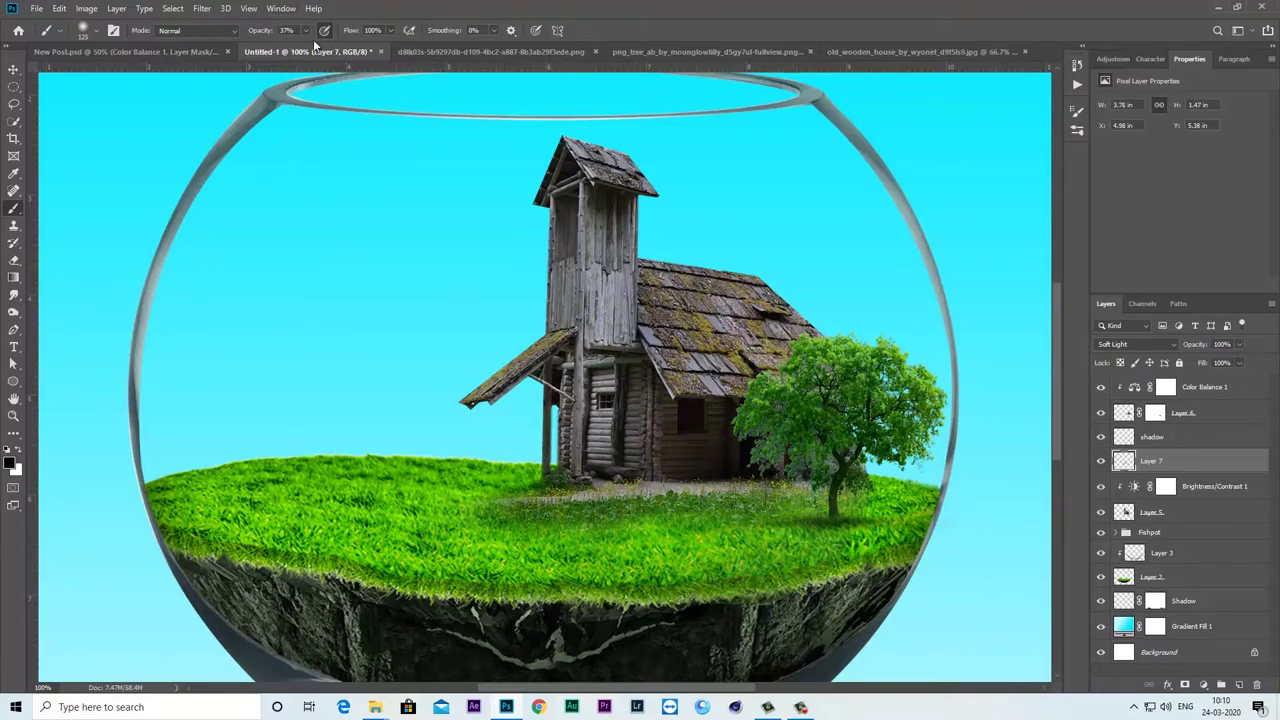
- With lower brush flow, darken the ground beside the house and right of the tree
{"action": "left_click_drag", "start_coordinate": [393, 36], "coordinate": [366, 49]}
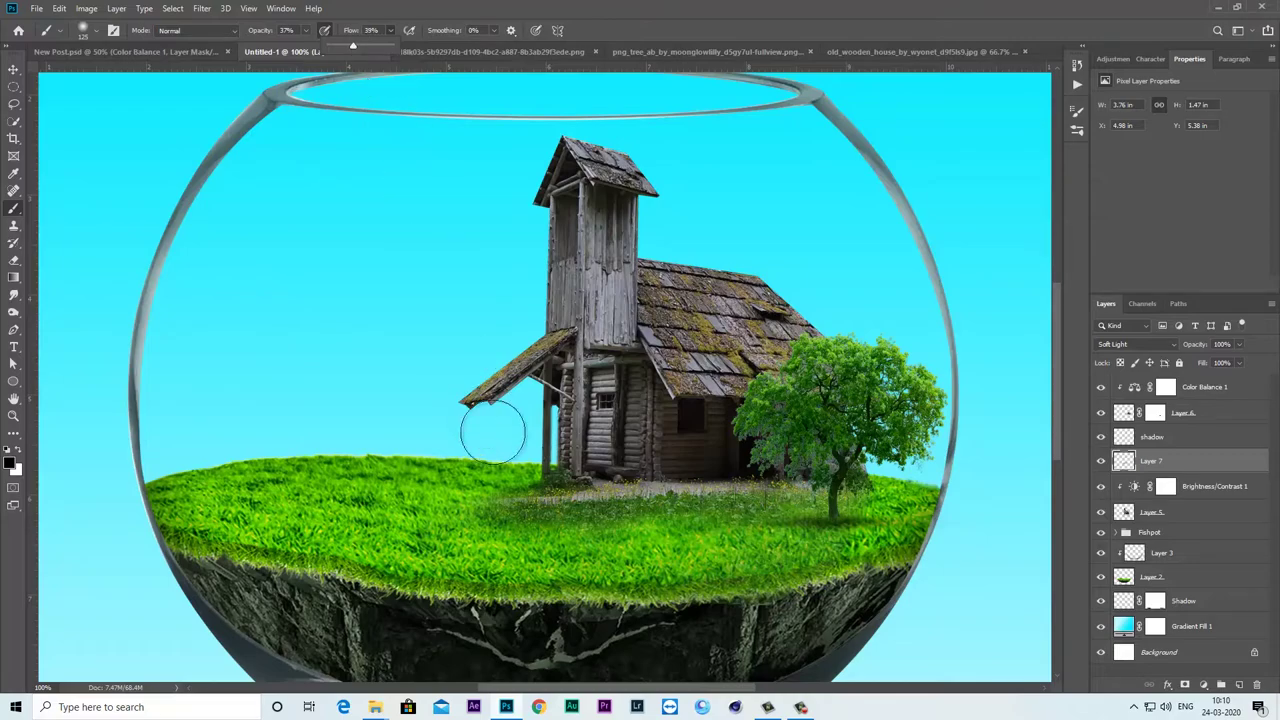
{"action": "left_click_drag", "start_coordinate": [468, 515], "coordinate": [845, 500]}
{"action": "mouse_move", "coordinate": [744, 510]}
{"action": "left_mouse_down"}
{"action": "mouse_move", "coordinate": [514, 523]}
{"action": "mouse_move", "coordinate": [759, 490]}
{"action": "mouse_move", "coordinate": [859, 575]}
{"action": "mouse_move", "coordinate": [470, 480]}
{"action": "left_mouse_up"}
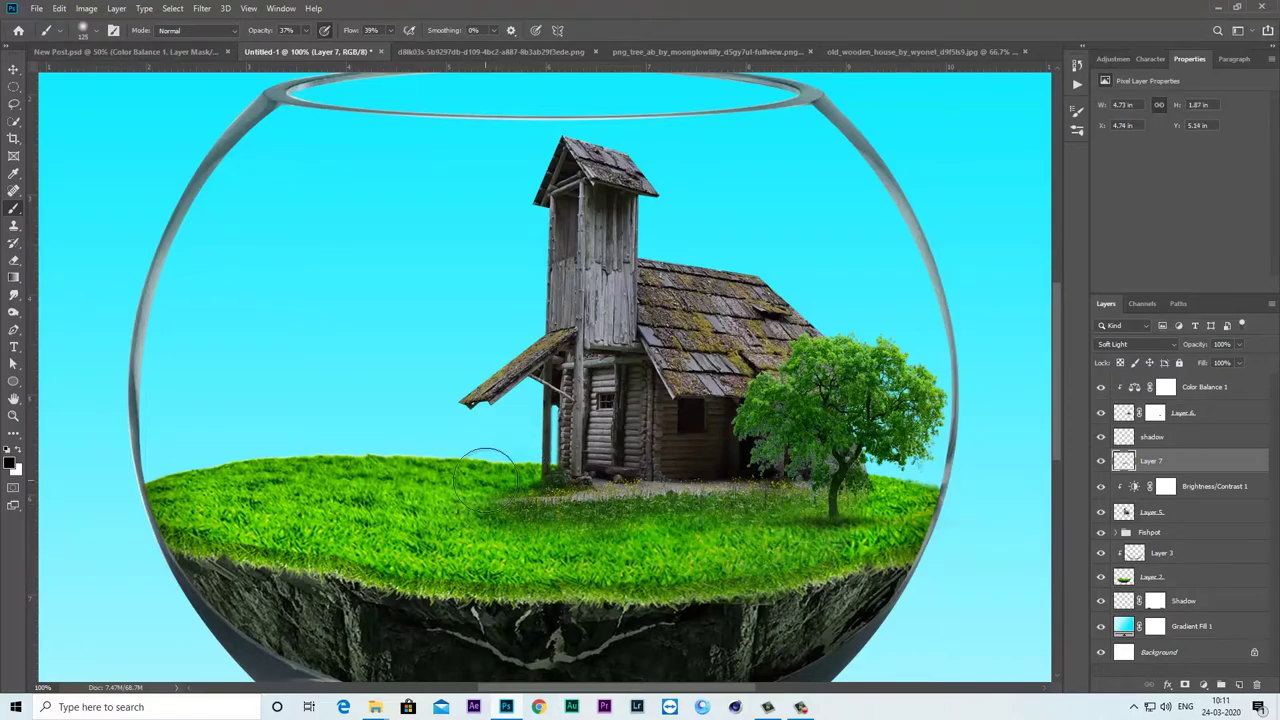
{"action": "mouse_move", "coordinate": [858, 505]}
{"action": "left_mouse_down"}
{"action": "mouse_move", "coordinate": [910, 530]}
{"action": "mouse_move", "coordinate": [905, 490]}
{"action": "mouse_move", "coordinate": [920, 480]}
{"action": "mouse_move", "coordinate": [889, 540]}
{"action": "mouse_move", "coordinate": [834, 510]}
{"action": "mouse_move", "coordinate": [600, 560]}
{"action": "mouse_move", "coordinate": [661, 497]}
{"action": "mouse_move", "coordinate": [664, 597]}
{"action": "mouse_move", "coordinate": [858, 530]}
{"action": "mouse_move", "coordinate": [640, 540]}
{"action": "mouse_move", "coordinate": [782, 543]}
{"action": "left_mouse_up"}
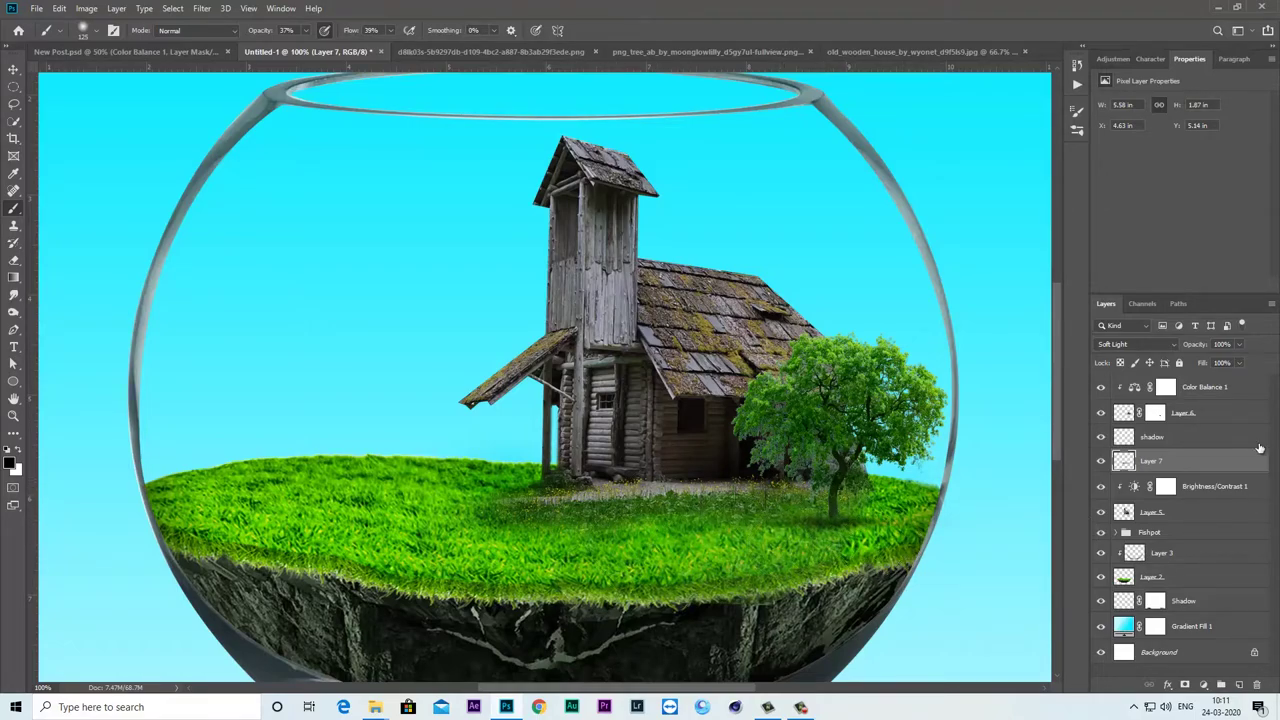
- Reduce Layer 7 opacity to 79% and compare it on and off
{"action": "left_click_drag", "start_coordinate": [1240, 350], "coordinate": [1227, 363]}
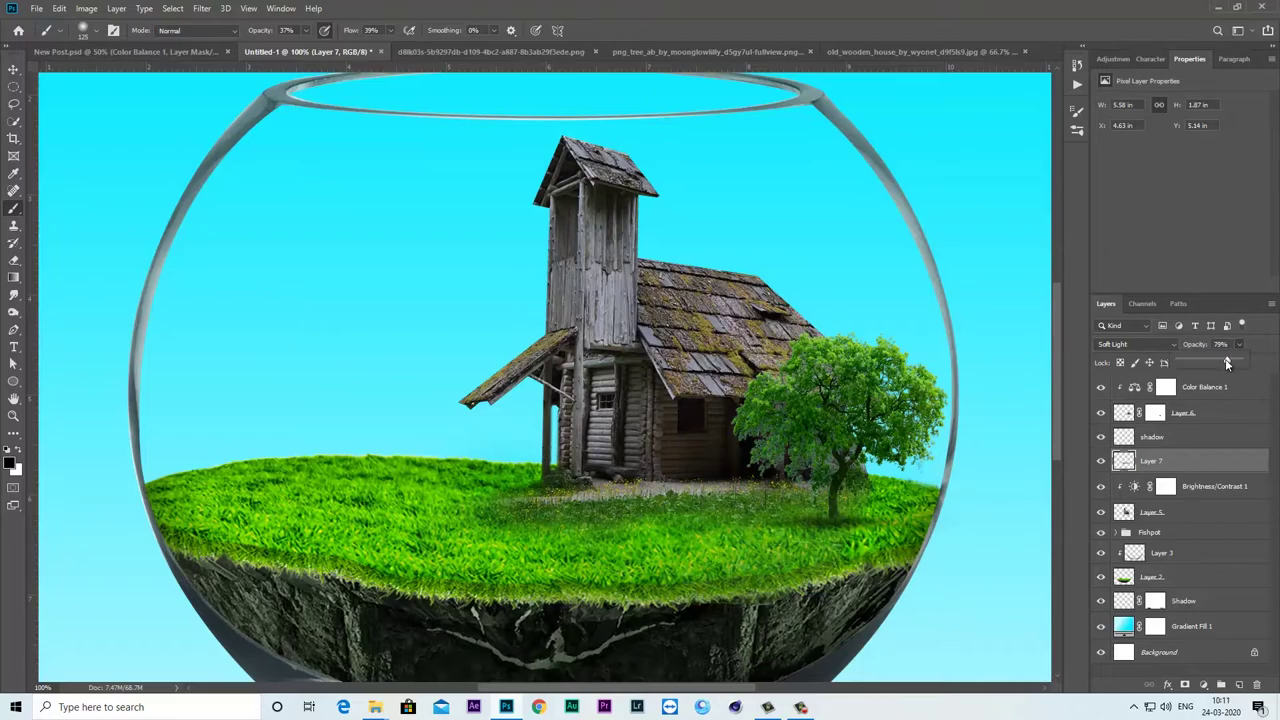
{"action": "scroll", "coordinate": [871, 357], "scroll_direction": "down", "scroll_amount": 1}
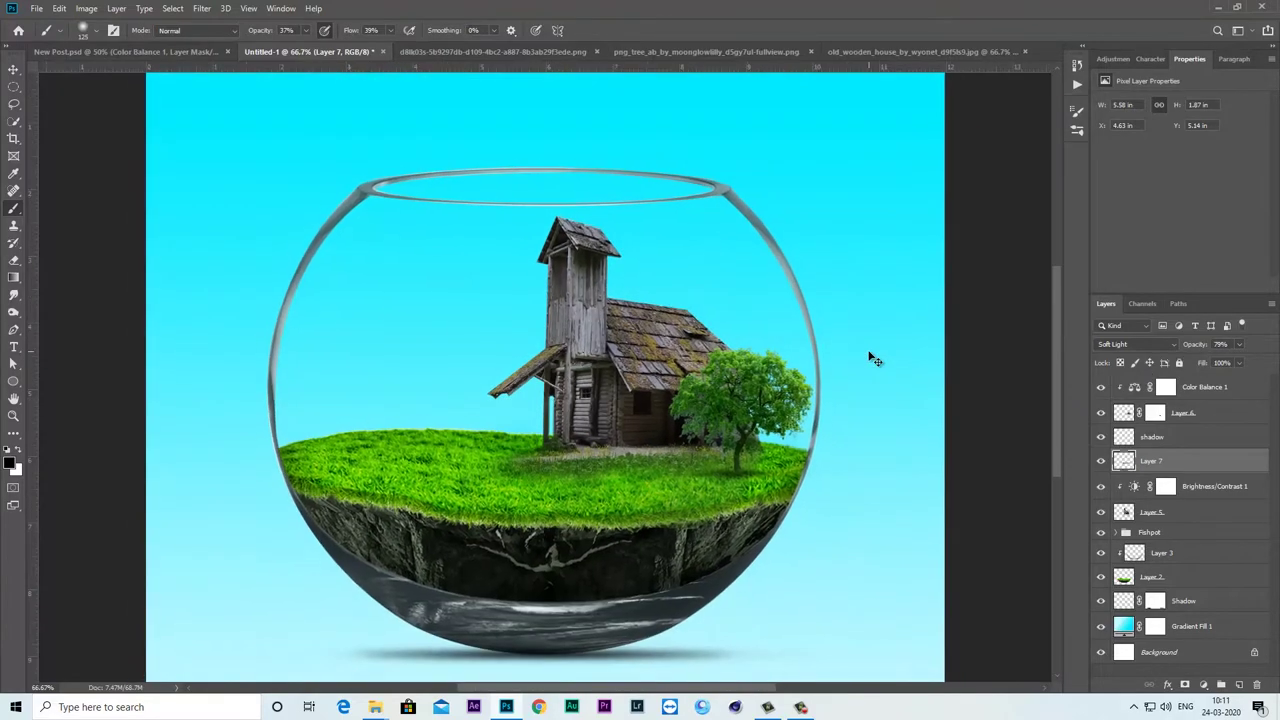
{"action": "scroll", "coordinate": [871, 357], "scroll_direction": "down", "scroll_amount": 1}
{"action": "scroll", "coordinate": [874, 357], "scroll_direction": "up", "scroll_amount": 1}
{"action": "left_click", "coordinate": [1102, 463]}
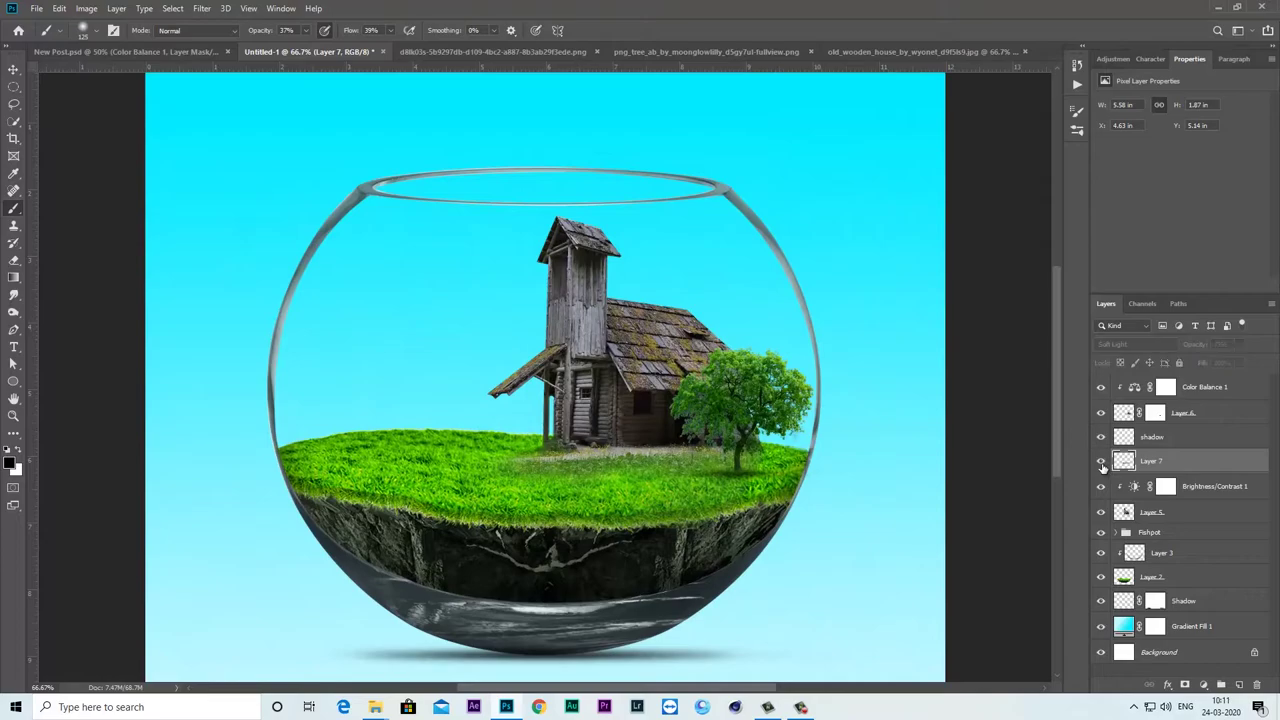
{"action": "left_click", "coordinate": [1102, 463]}
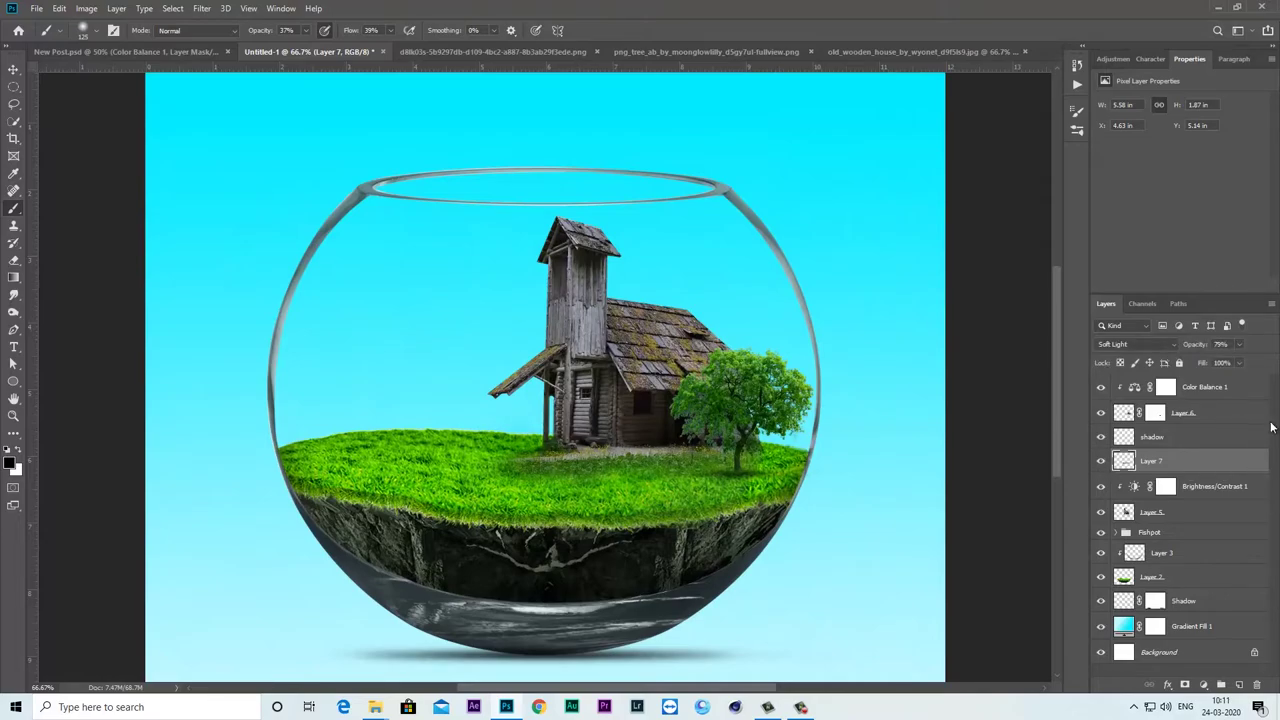
{"action": "left_click", "coordinate": [1218, 390]}
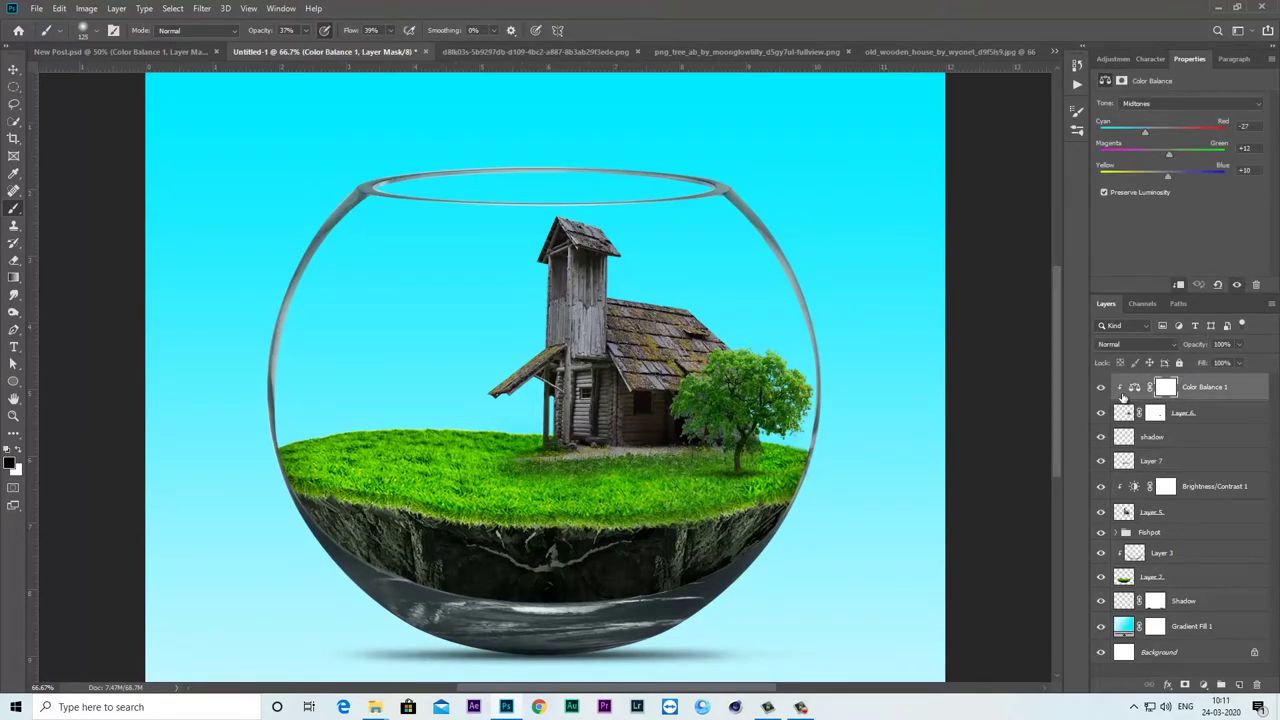
- Lasso the bonus long wild grass strip in the floating-terrain PNG
{"action": "left_click", "coordinate": [492, 52]}
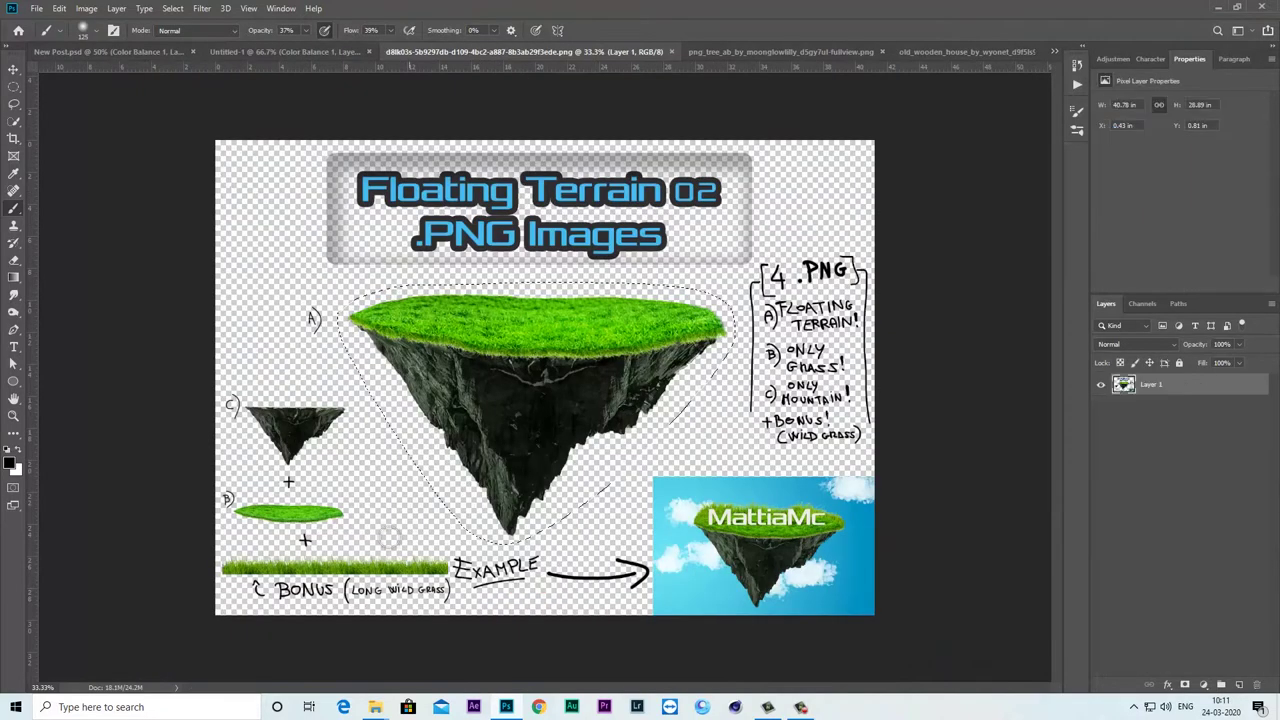
{"action": "left_click", "coordinate": [14, 103]}
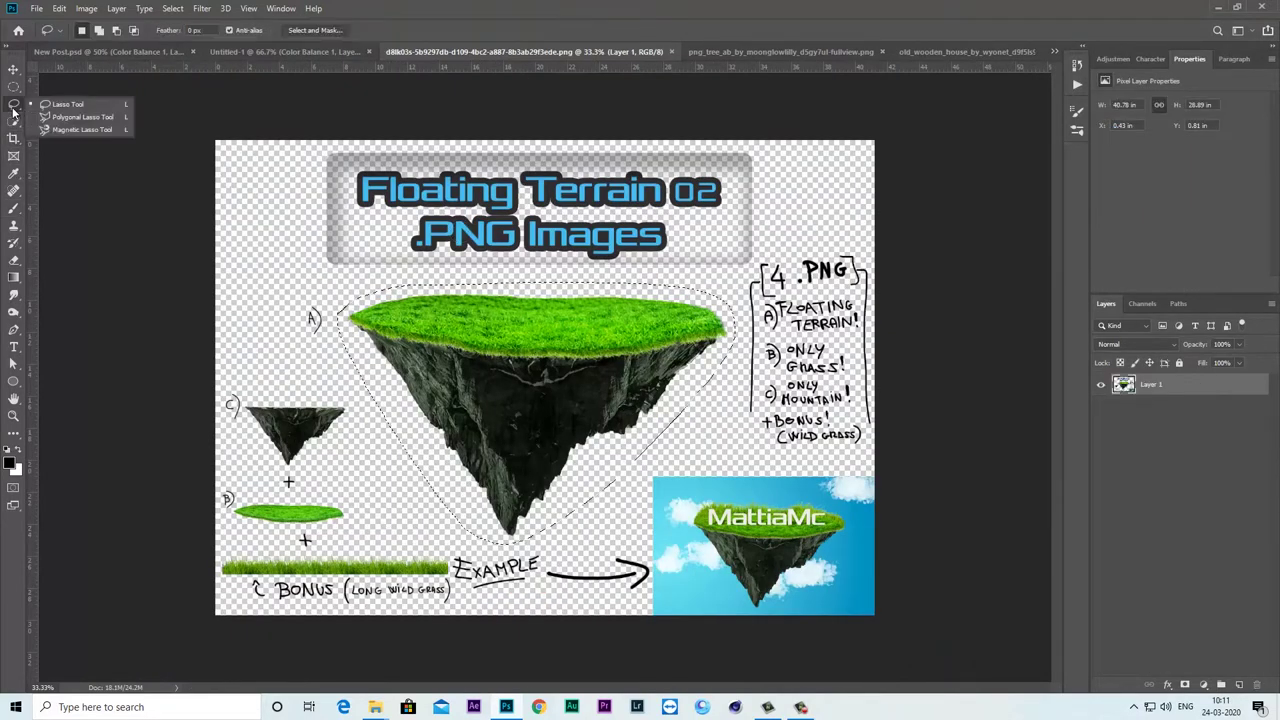
{"action": "left_click", "coordinate": [70, 104]}
{"action": "left_click_drag", "start_coordinate": [222, 561], "coordinate": [450, 588]}
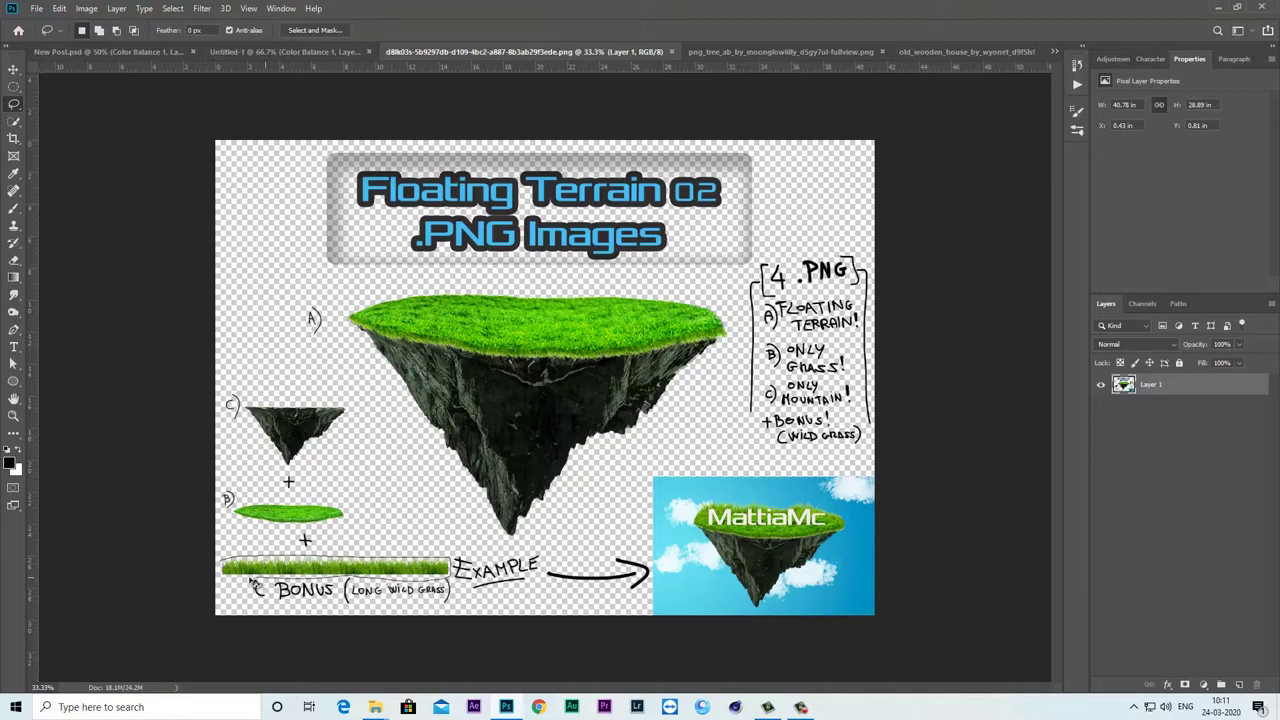
{"action": "mouse_move", "coordinate": [451, 587]}
{"action": "left_mouse_down"}
{"action": "mouse_move", "coordinate": [221, 562]}
{"action": "mouse_move", "coordinate": [296, 58]}
{"action": "mouse_move", "coordinate": [524, 477]}
{"action": "left_mouse_up"}
{"action": "key", "text": "v"}
- Widen the grass strip to about 124% and flatten it along the island's front edge
{"action": "left_click_drag", "start_coordinate": [683, 496], "coordinate": [652, 498]}
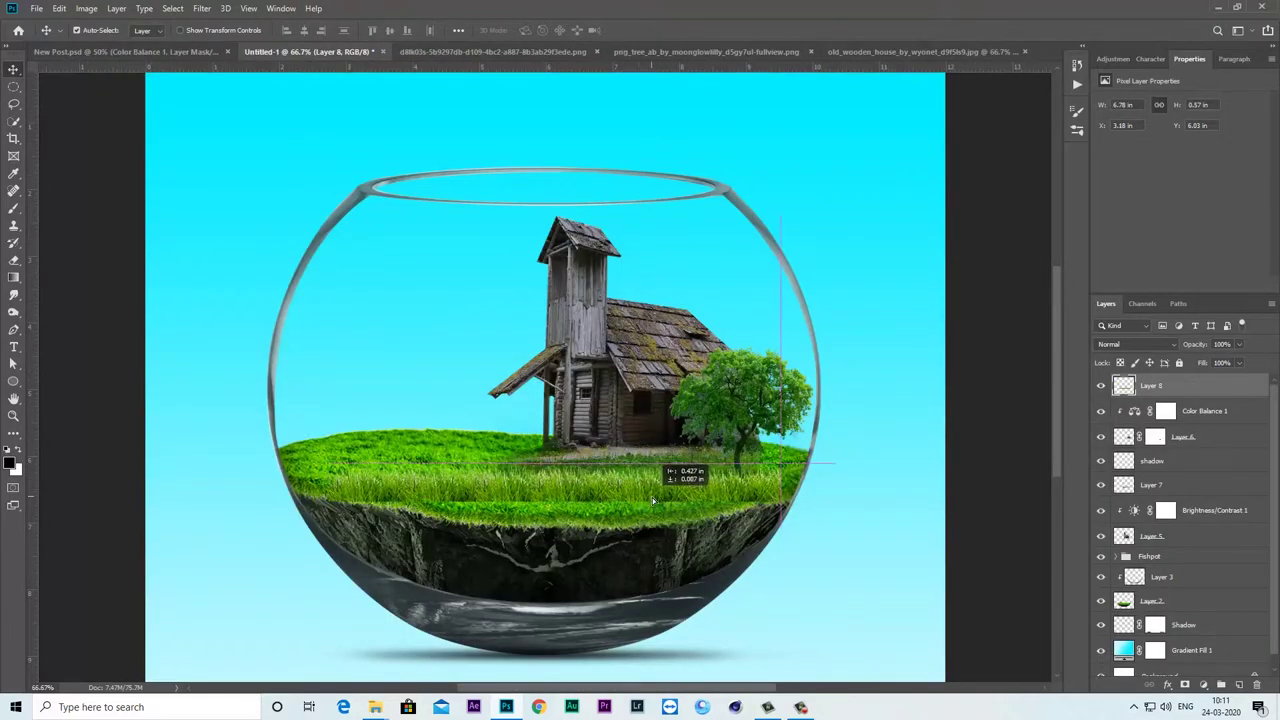
{"action": "key", "text": "ctrl+t"}
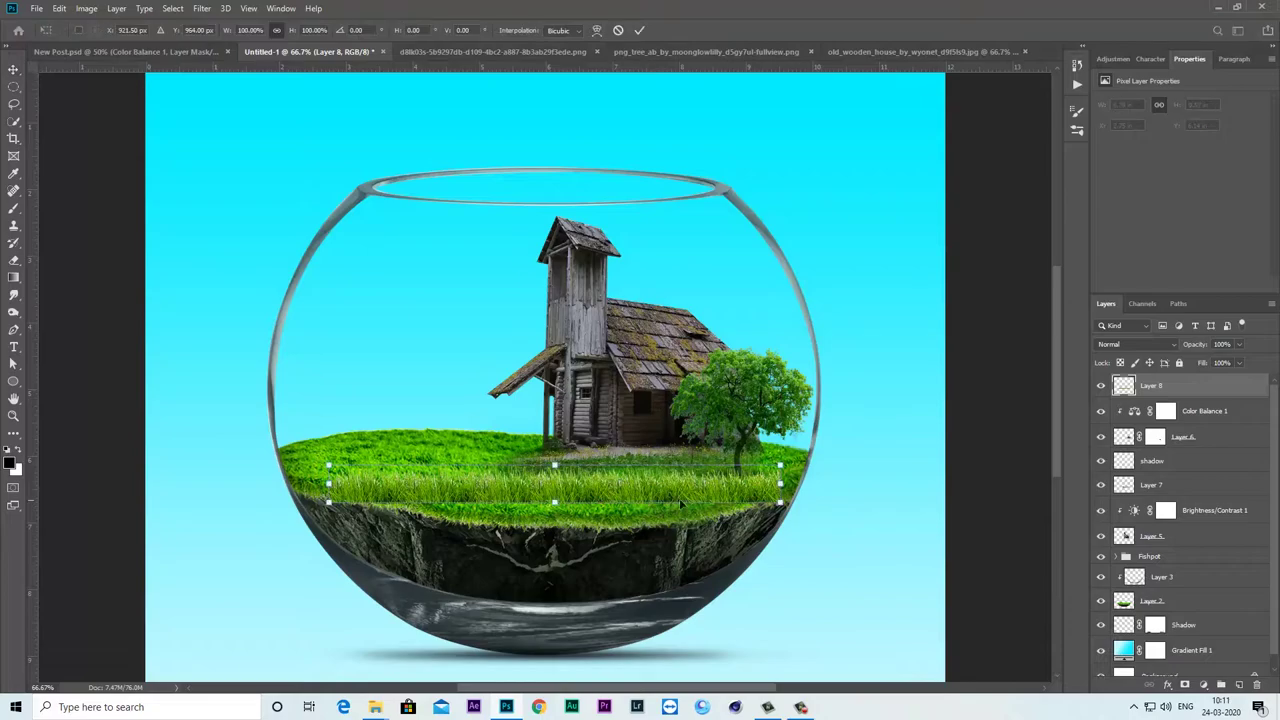
{"action": "left_click_drag", "start_coordinate": [780, 483], "coordinate": [836, 483]}
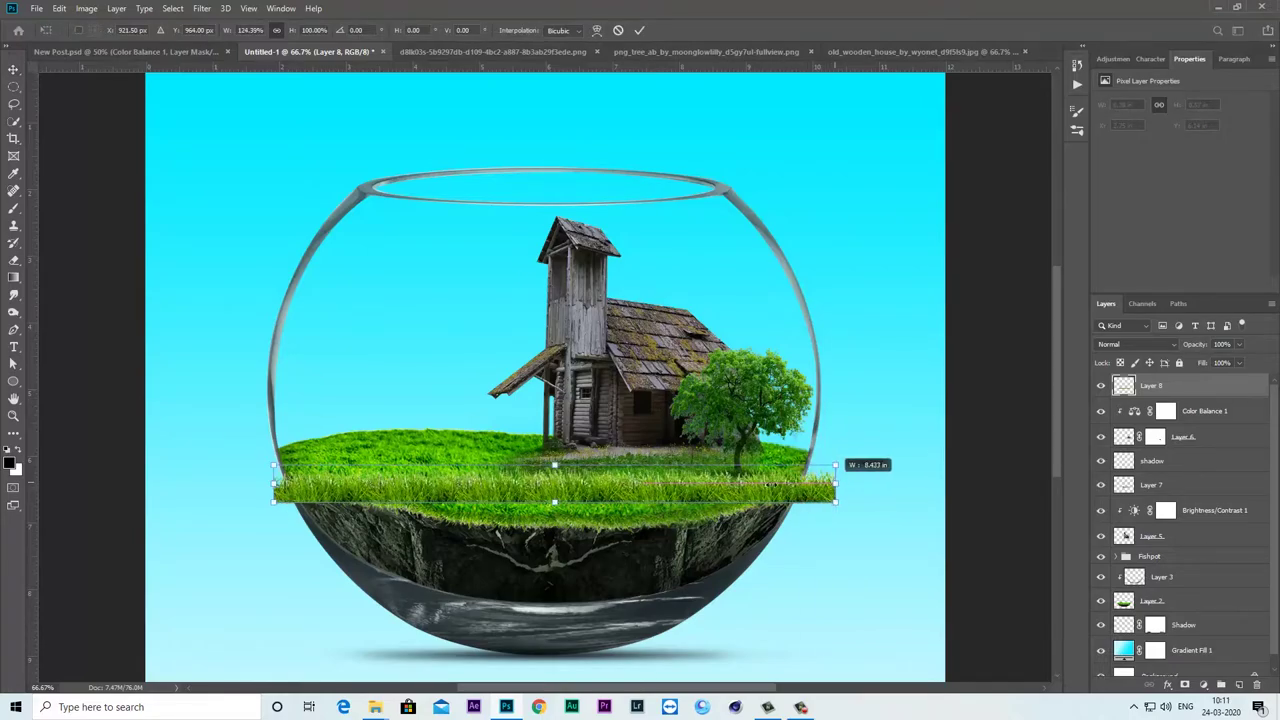
{"action": "left_click_drag", "start_coordinate": [554, 465], "coordinate": [563, 520]}
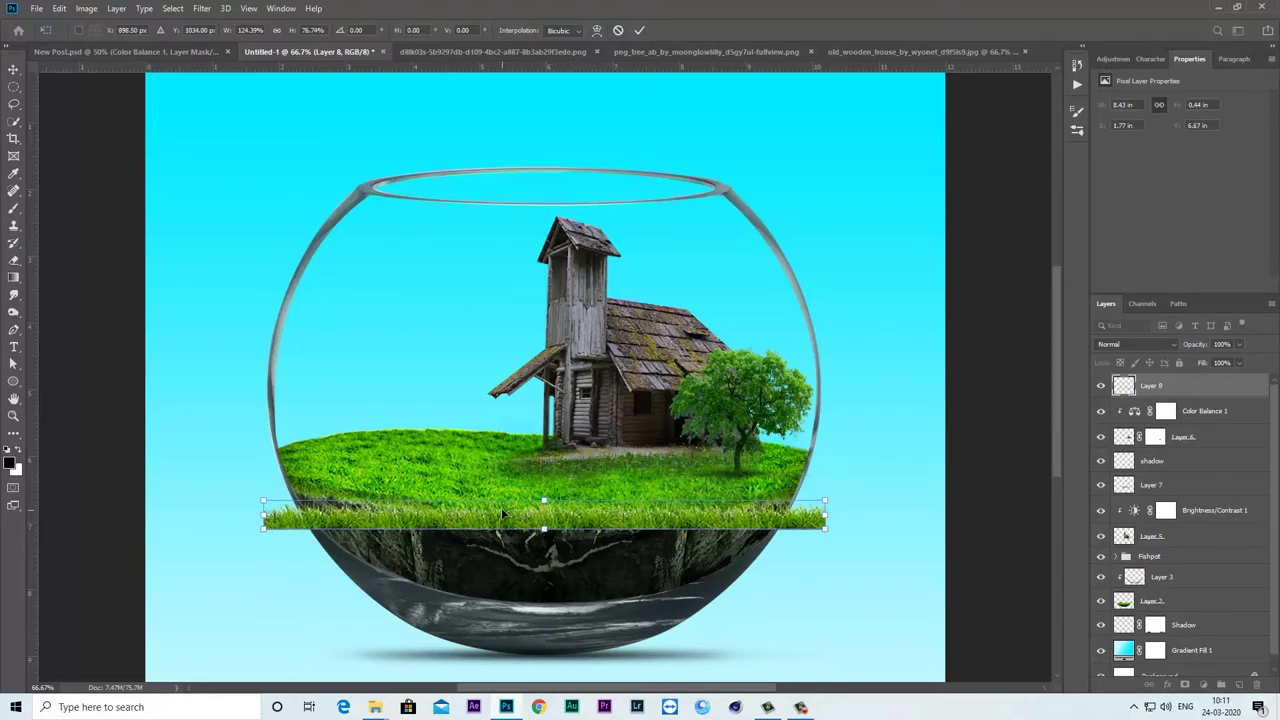
{"action": "key", "text": "Return"}
- Confirm Layer 8 is selected and bring up its transform options again
{"action": "right_click", "coordinate": [534, 524]}
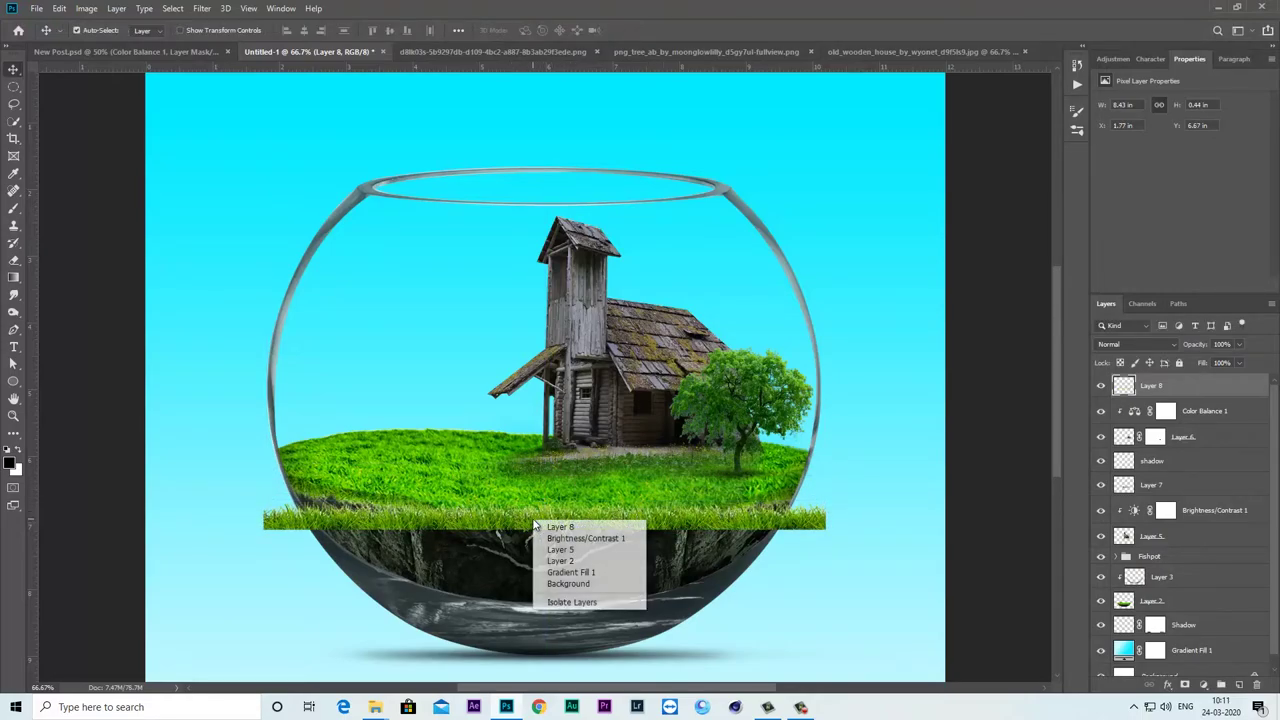
{"action": "left_click", "coordinate": [1172, 385]}
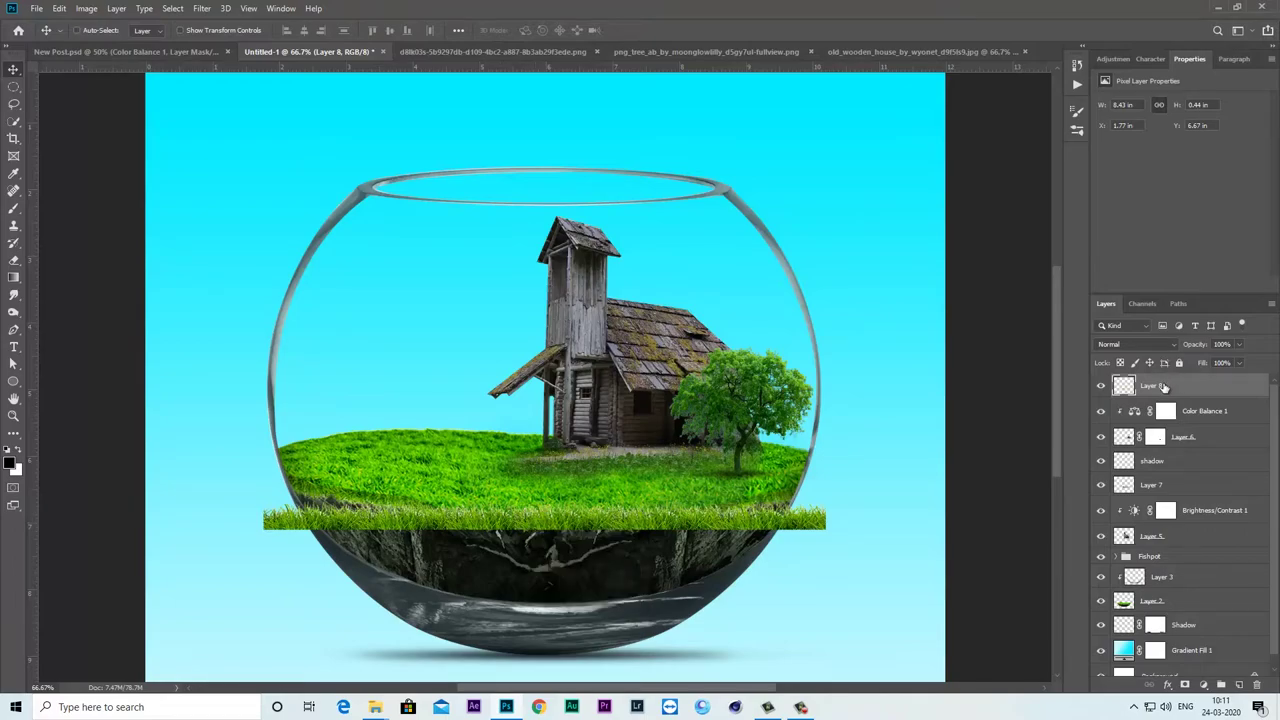
{"action": "key", "text": "ctrl+t"}
{"action": "right_click", "coordinate": [589, 516]}
- Warp Layer 8's grass strip, bending both ends upward to follow the island's rounded front rim
{"action": "left_click", "coordinate": [612, 415]}
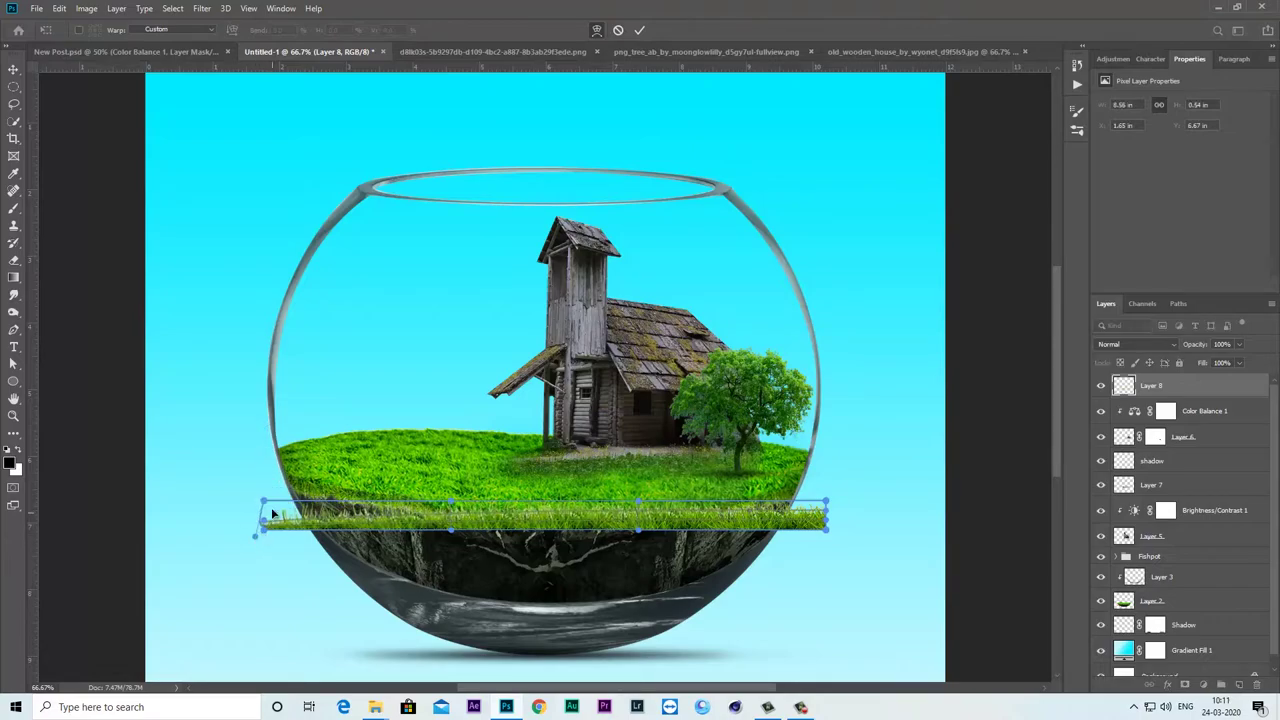
{"action": "left_click_drag", "start_coordinate": [266, 503], "coordinate": [297, 393]}
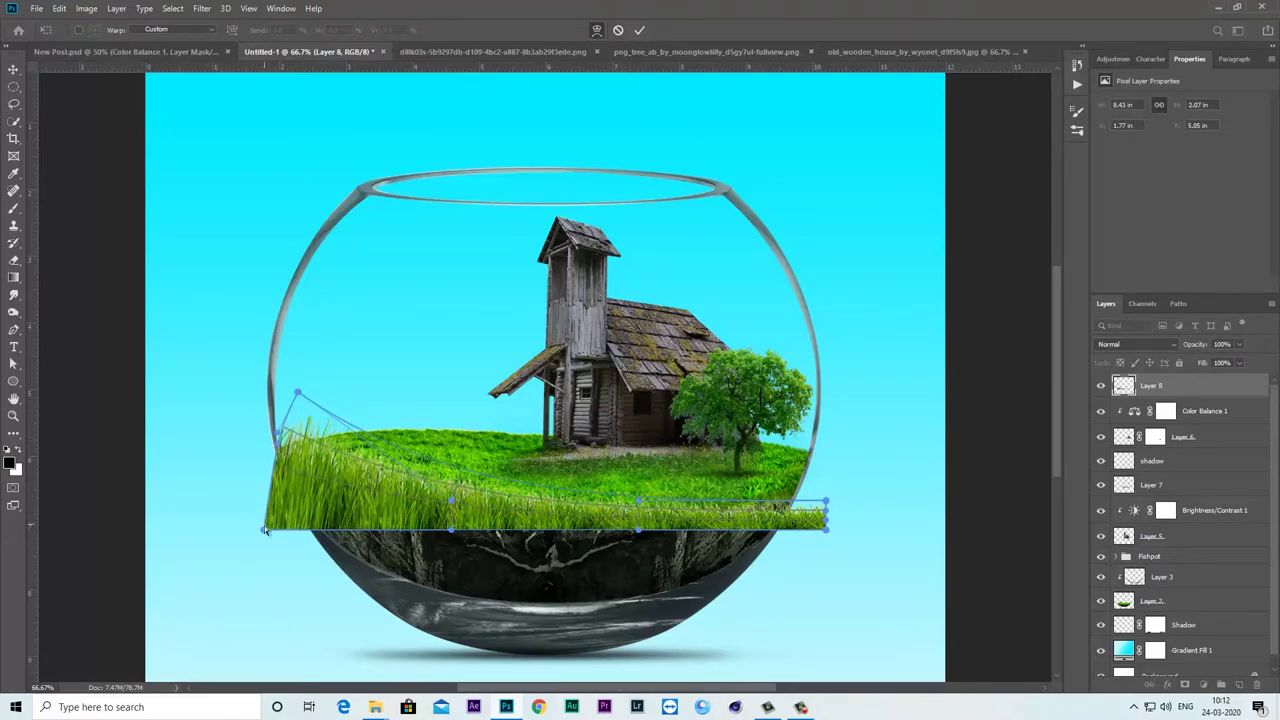
{"action": "mouse_move", "coordinate": [263, 523]}
{"action": "left_mouse_down"}
{"action": "mouse_move", "coordinate": [283, 457]}
{"action": "mouse_move", "coordinate": [270, 452]}
{"action": "left_mouse_up"}
{"action": "left_click_drag", "start_coordinate": [297, 393], "coordinate": [283, 426]}
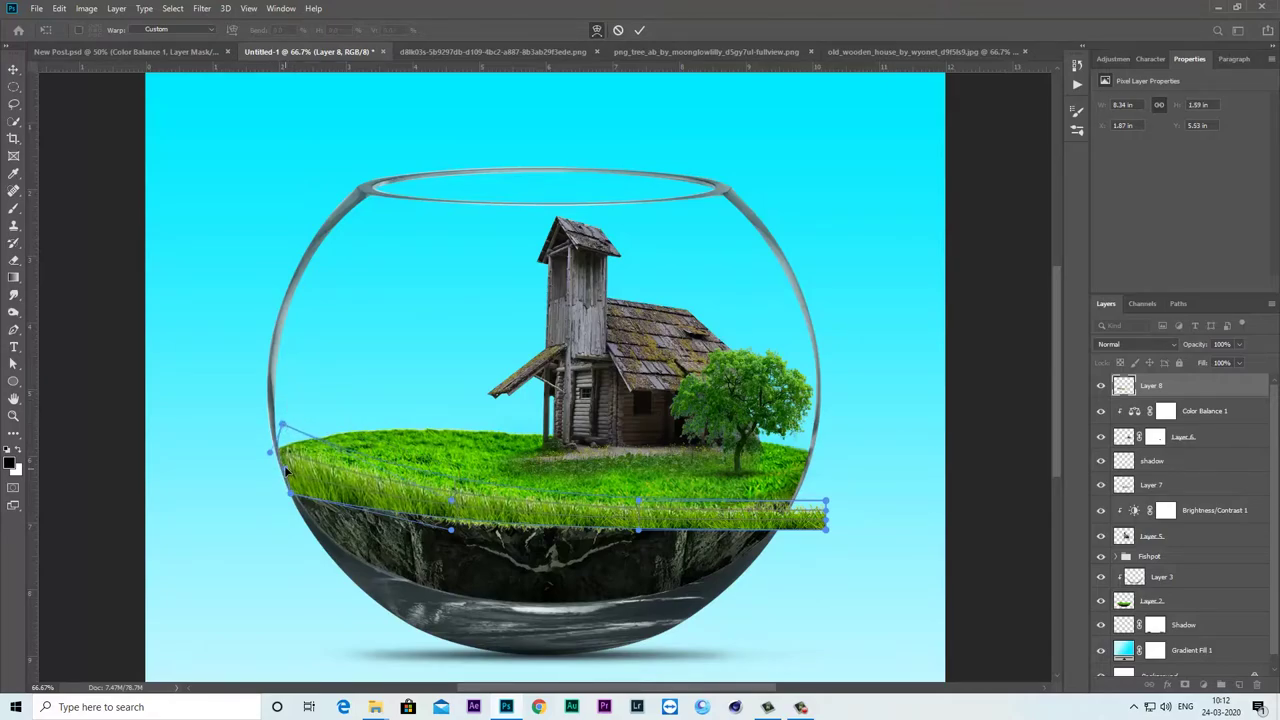
{"action": "left_click_drag", "start_coordinate": [291, 496], "coordinate": [287, 492]}
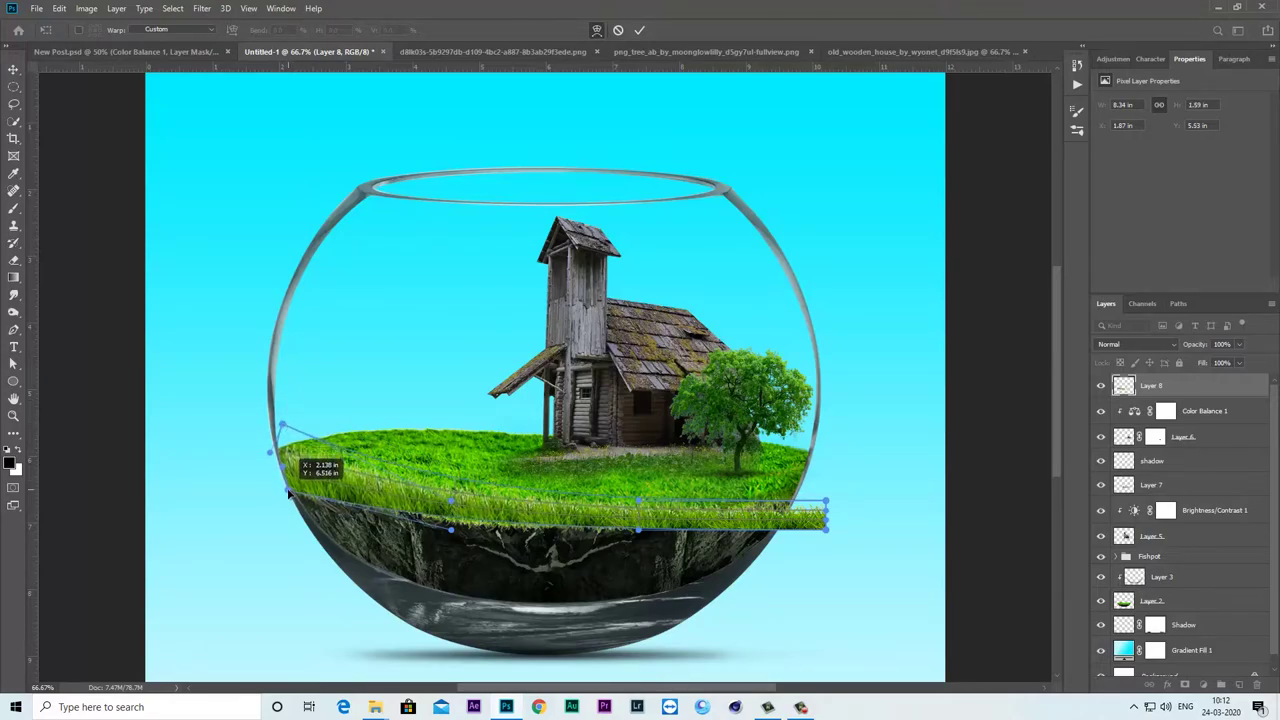
{"action": "left_click_drag", "start_coordinate": [452, 530], "coordinate": [443, 538]}
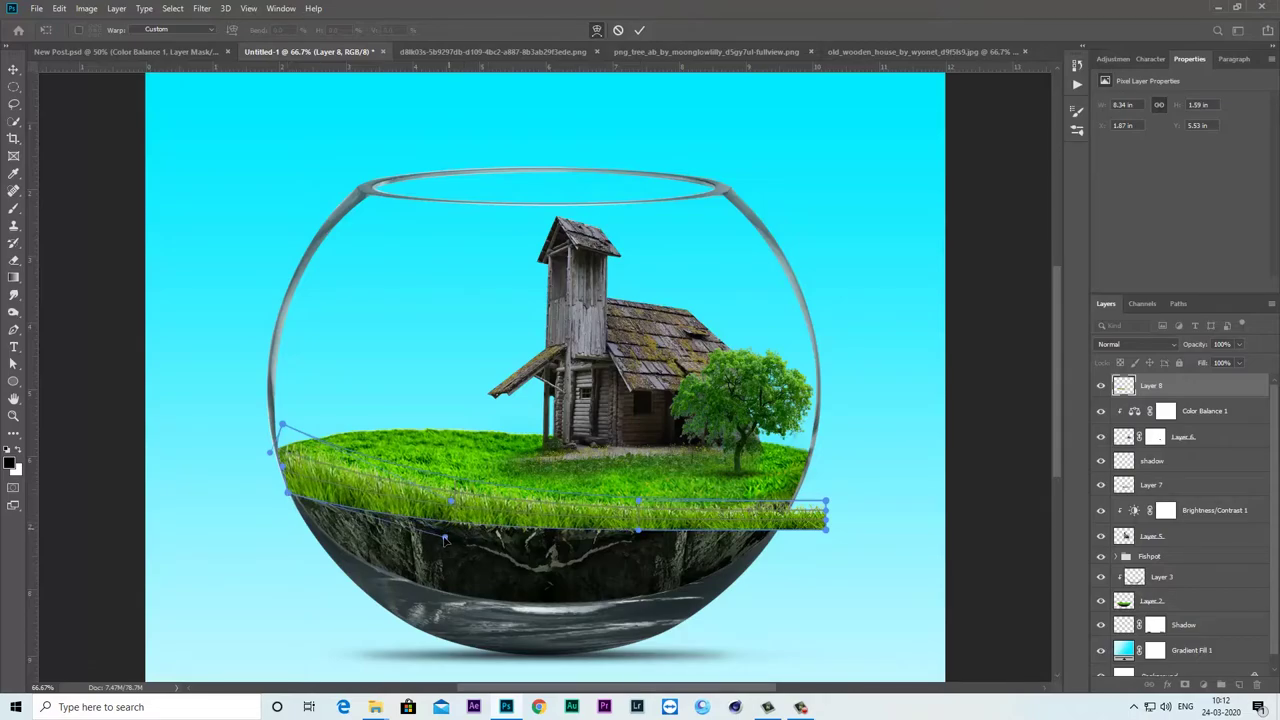
{"action": "left_click_drag", "start_coordinate": [825, 500], "coordinate": [805, 405]}
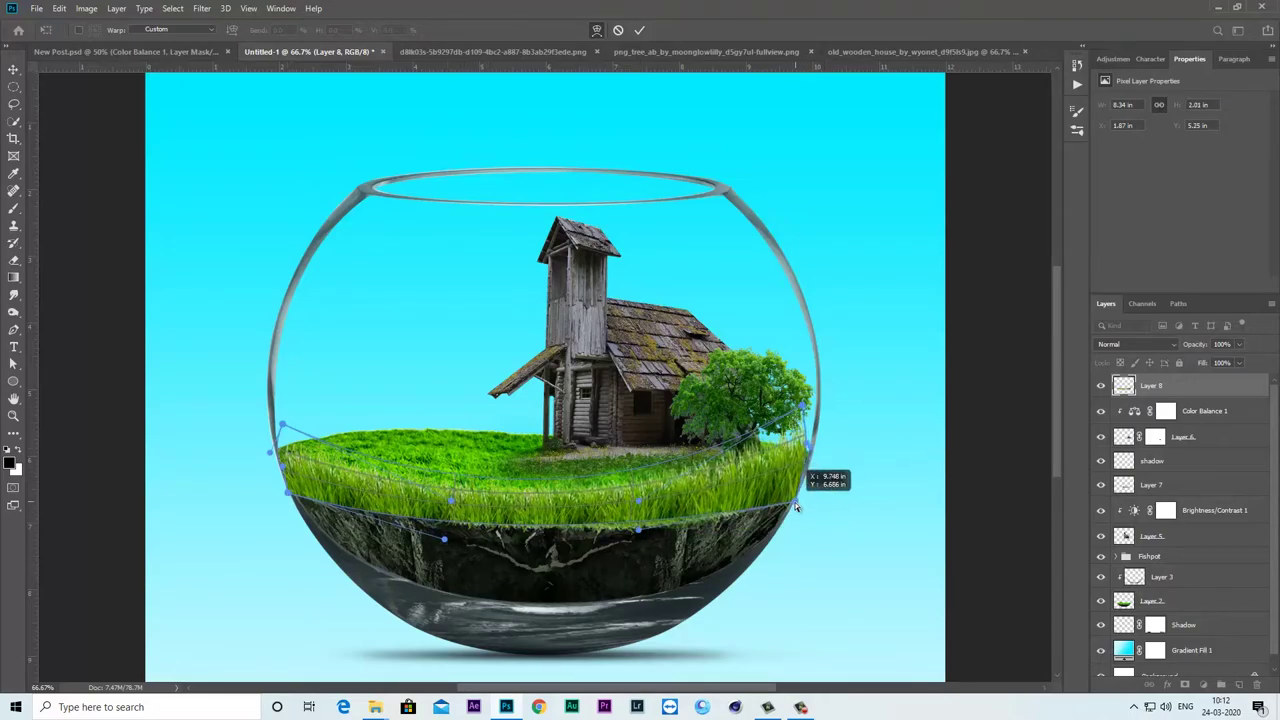
{"action": "left_click_drag", "start_coordinate": [829, 538], "coordinate": [795, 505]}
{"action": "left_click_drag", "start_coordinate": [812, 440], "coordinate": [811, 447]}
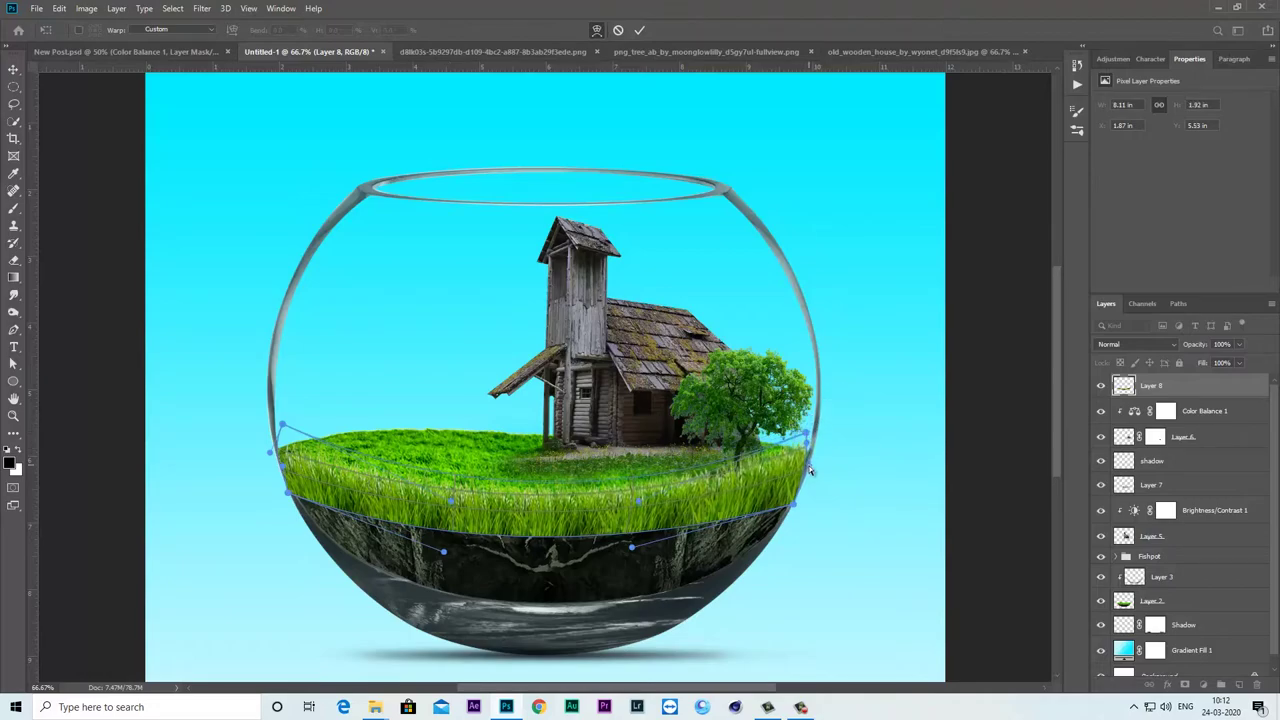
{"action": "left_click_drag", "start_coordinate": [797, 509], "coordinate": [814, 480]}
{"action": "left_click_drag", "start_coordinate": [284, 426], "coordinate": [286, 405]}
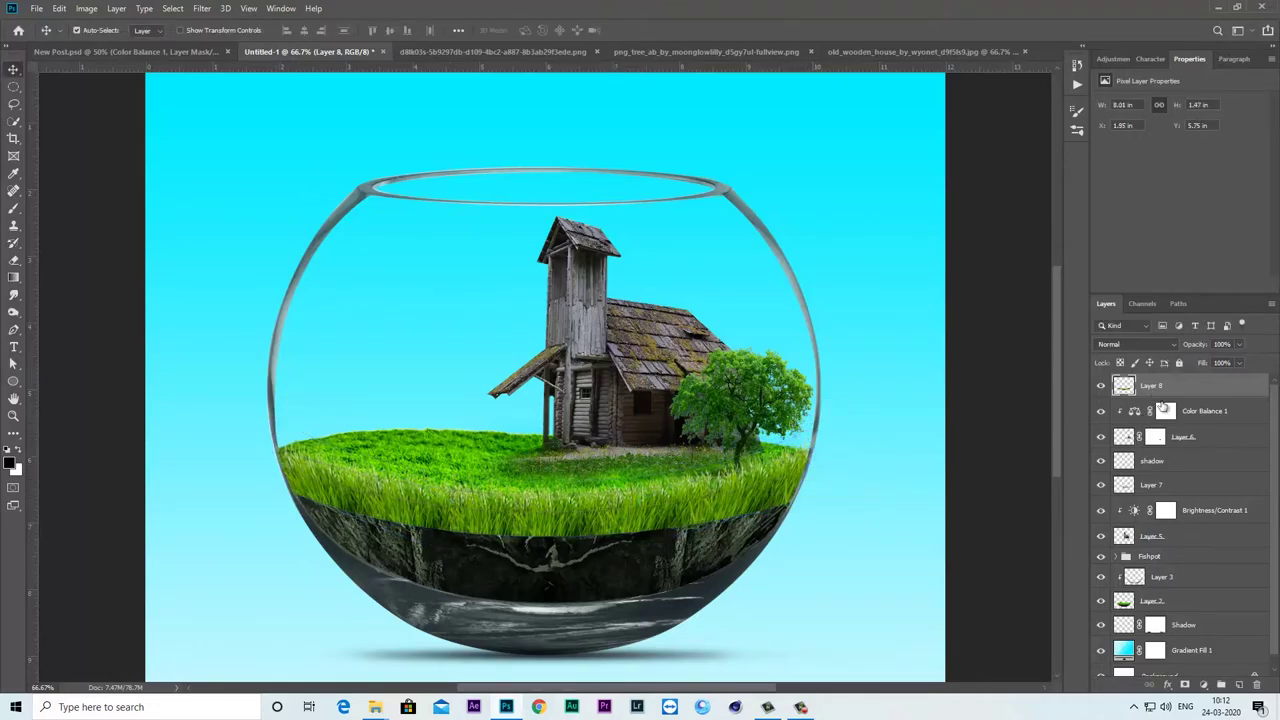
- Mask Layer 8 and brush black along the grass's bottom edge, using a smaller brush to finish
{"action": "left_click", "coordinate": [1185, 685]}
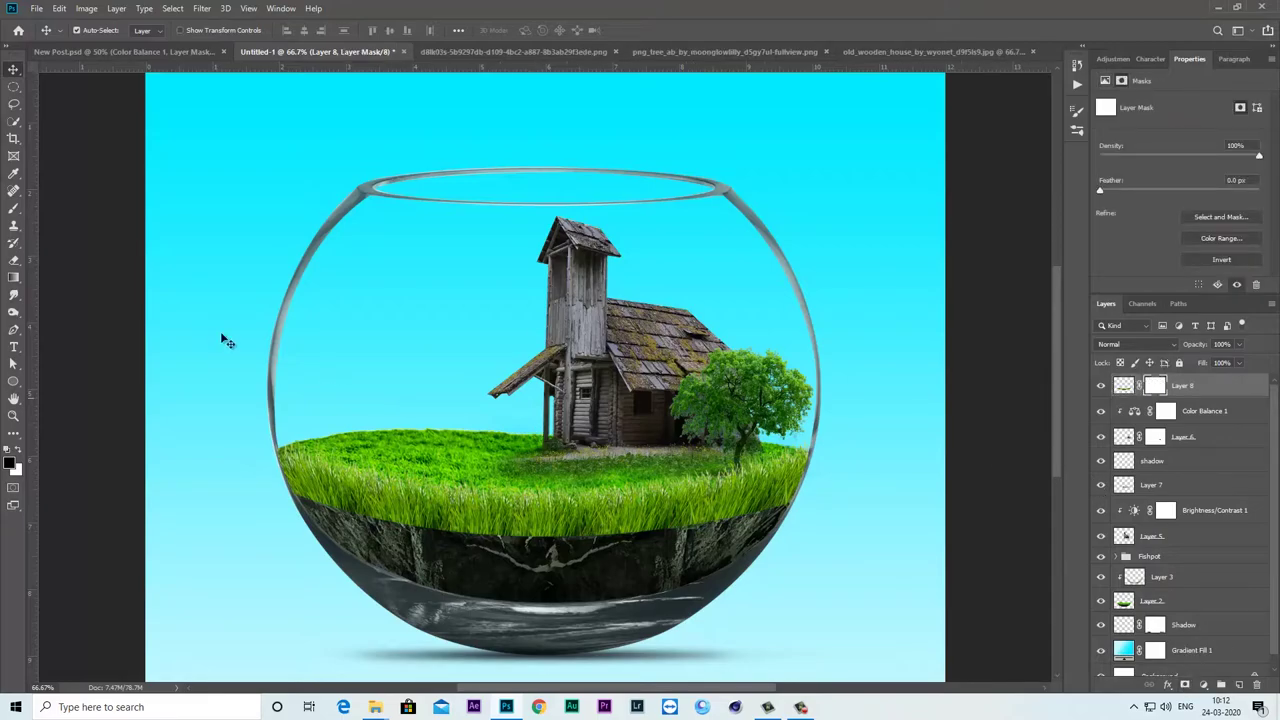
{"action": "left_click", "coordinate": [14, 208]}
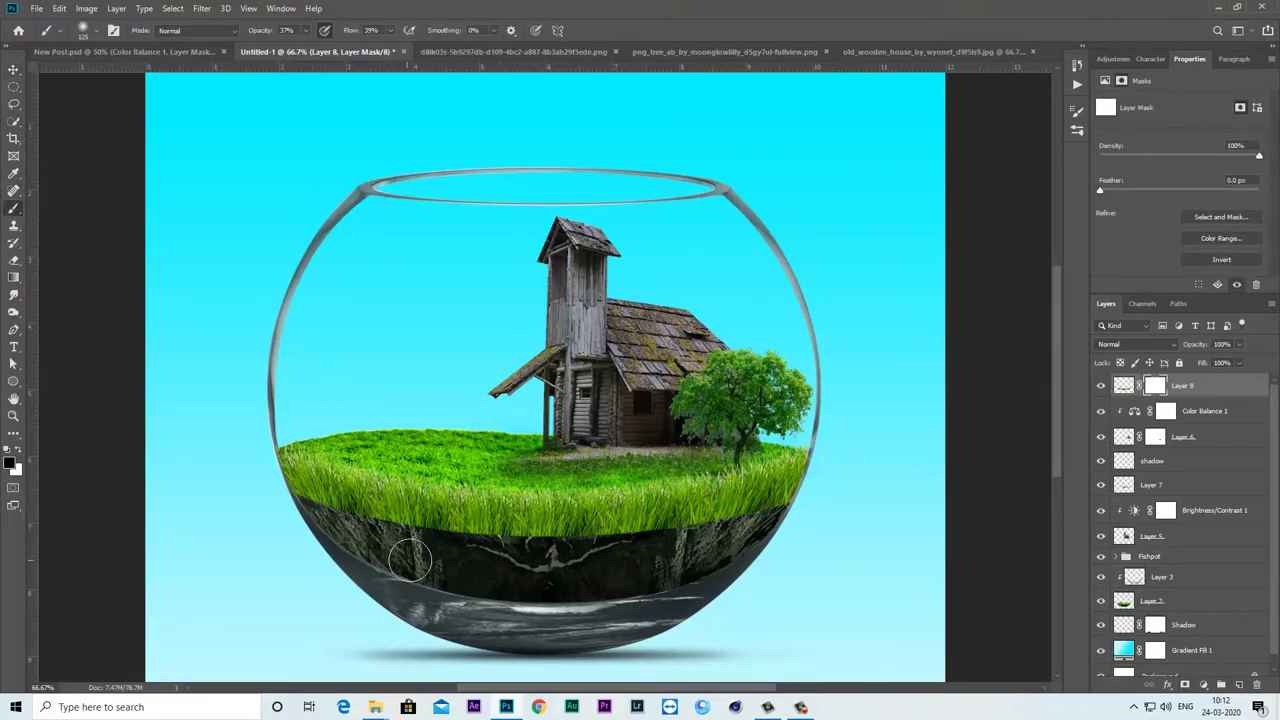
{"action": "mouse_move", "coordinate": [400, 541]}
{"action": "left_mouse_down"}
{"action": "mouse_move", "coordinate": [270, 500]}
{"action": "mouse_move", "coordinate": [496, 543]}
{"action": "mouse_move", "coordinate": [711, 535]}
{"action": "left_mouse_up"}
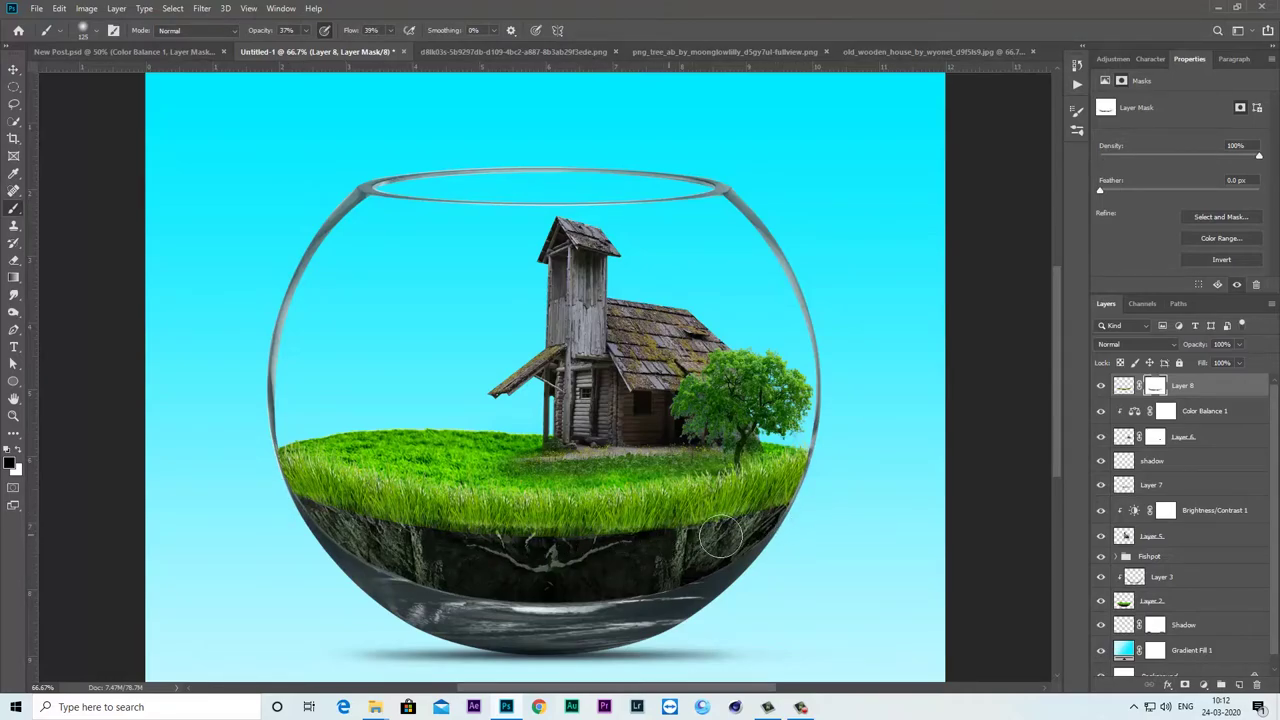
{"action": "mouse_move", "coordinate": [711, 535]}
{"action": "left_mouse_down"}
{"action": "mouse_move", "coordinate": [561, 546]}
{"action": "mouse_move", "coordinate": [406, 531]}
{"action": "left_mouse_up"}
{"action": "key", "text": "bracketleft"}
{"action": "key", "text": "bracketleft"}
{"action": "key", "text": "6"}
{"action": "left_click_drag", "start_coordinate": [420, 490], "coordinate": [449, 530]}
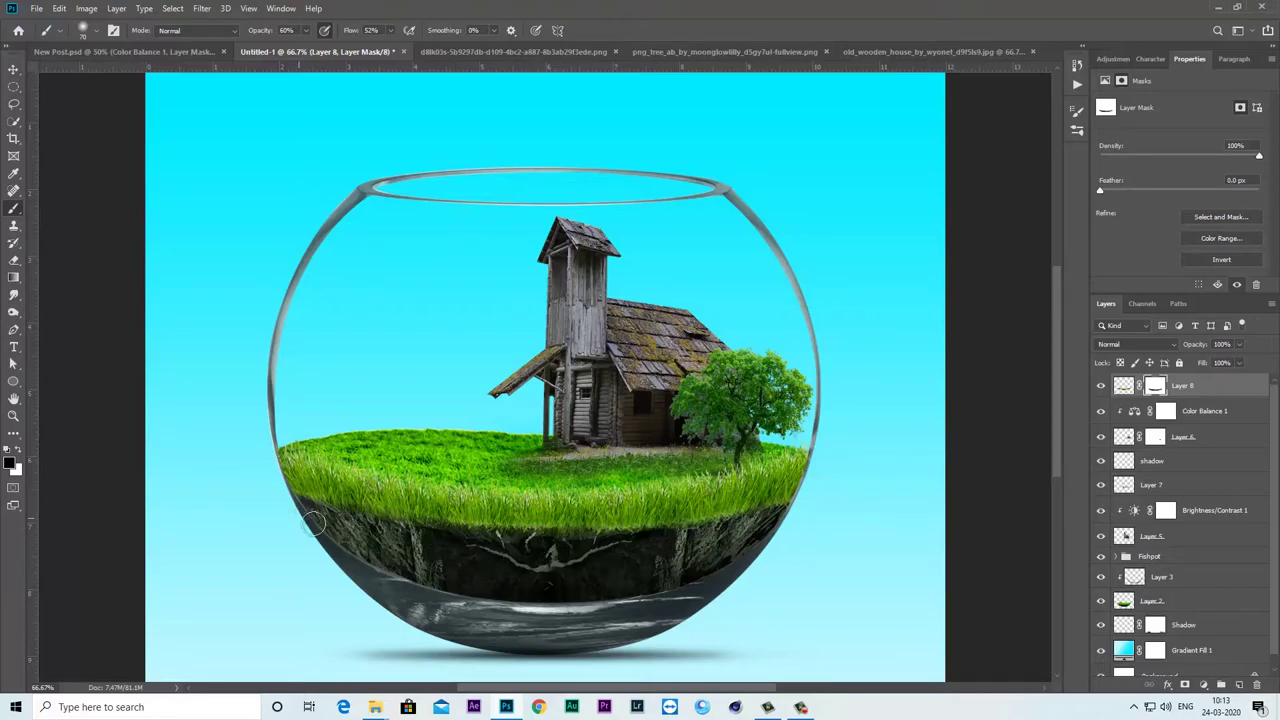
- Add Color Balance 2 clipped to Layer 8 with midtones Cyan–Red -38 and Yellow–Blue +26
{"action": "left_click", "coordinate": [1100, 388]}
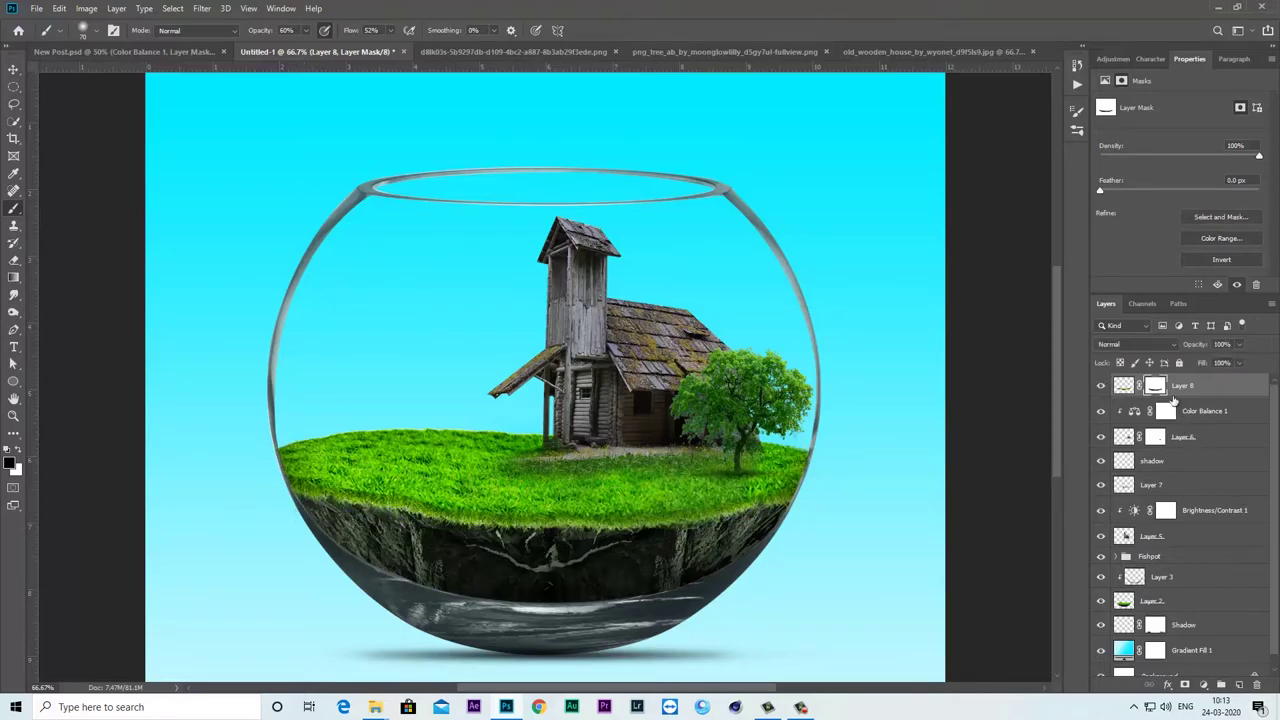
{"action": "left_click", "coordinate": [1100, 388]}
{"action": "left_click", "coordinate": [1204, 687]}
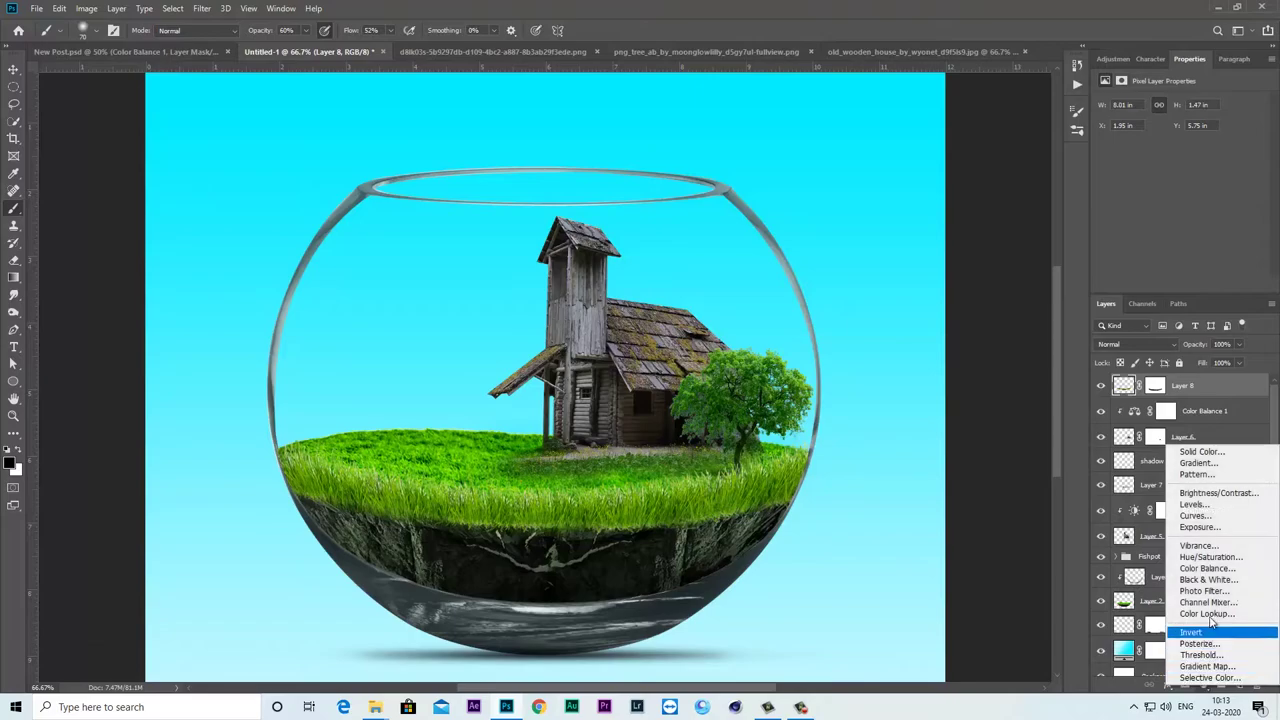
{"action": "left_click", "coordinate": [1203, 567]}
{"action": "left_click", "coordinate": [1178, 284]}
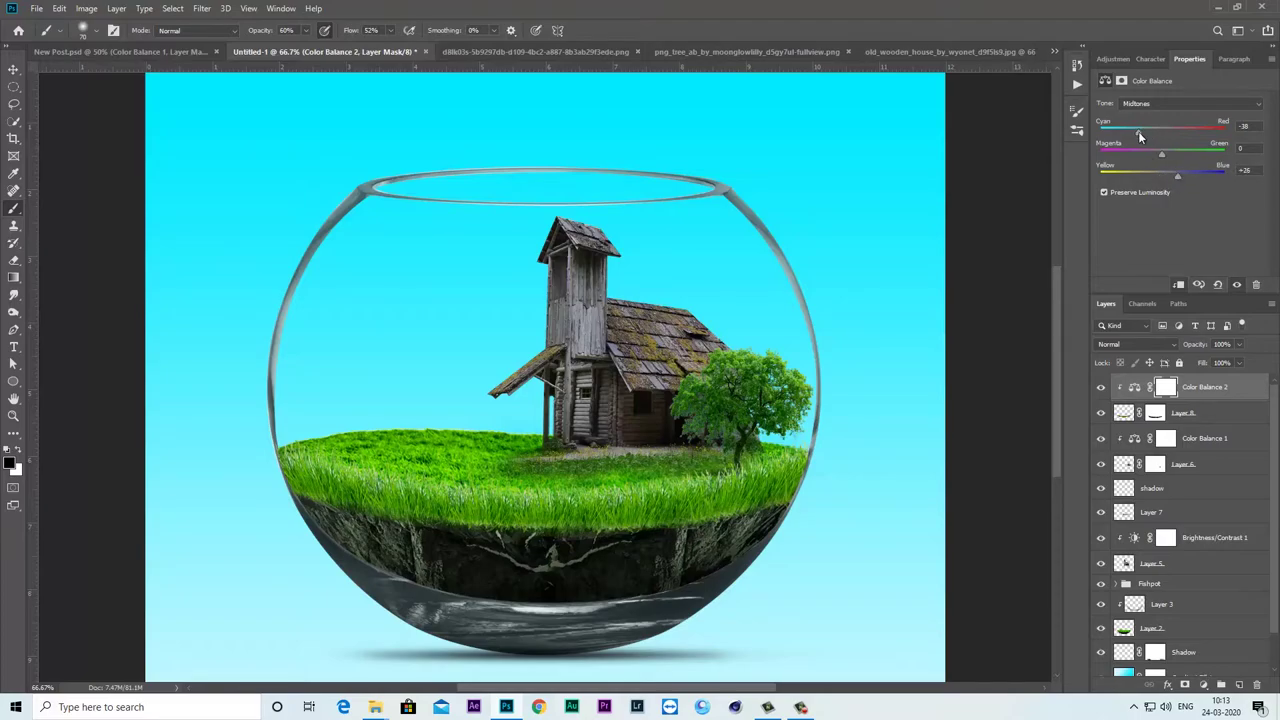
- Toggle the new Color Balance adjustment off and back on to compare
{"action": "key", "text": "e"}
{"action": "left_click", "coordinate": [1100, 387]}
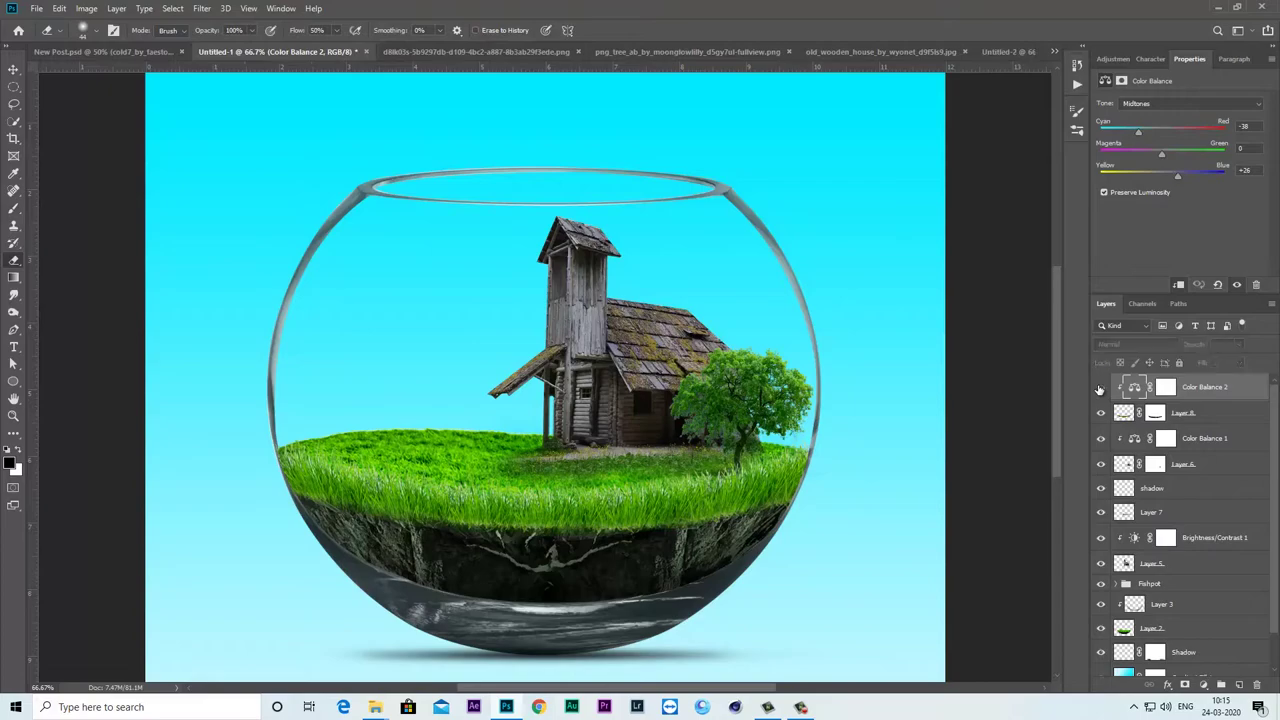
{"action": "left_click", "coordinate": [1133, 390]}
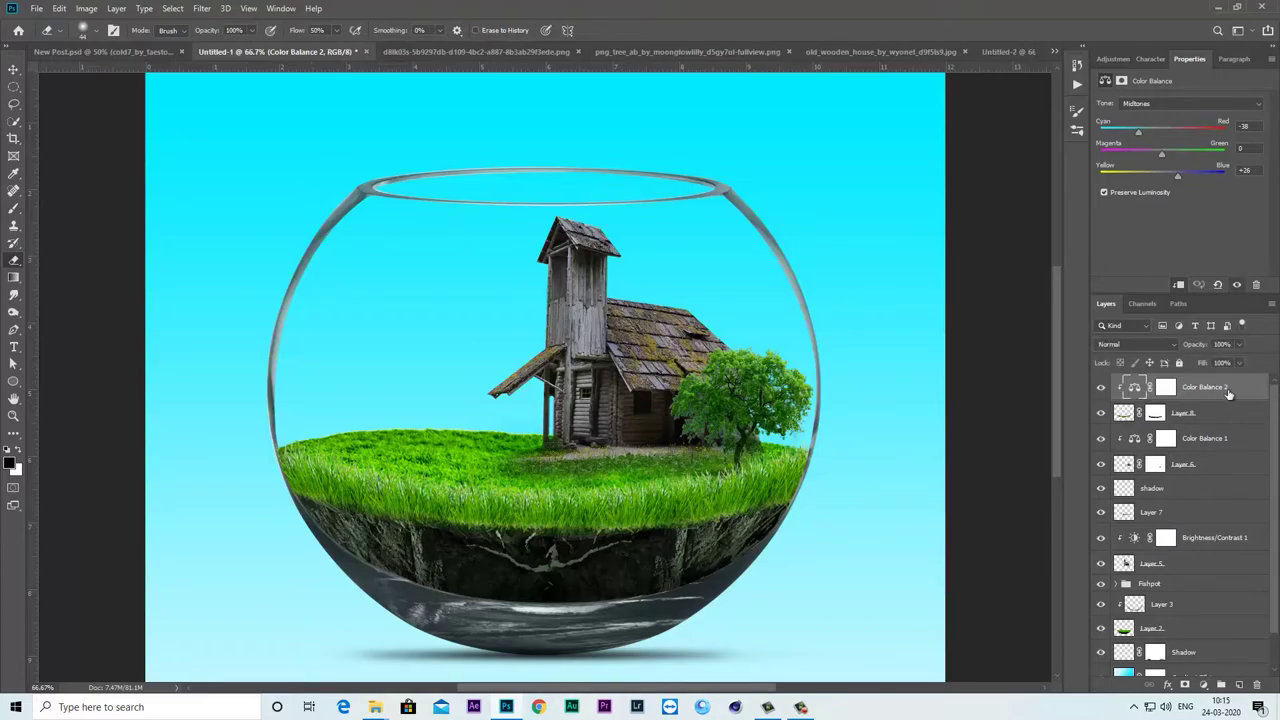
- Bring the woman-on-bench layer into the fishbowl, scaled and placed left of the house
{"action": "left_click", "coordinate": [1010, 52]}
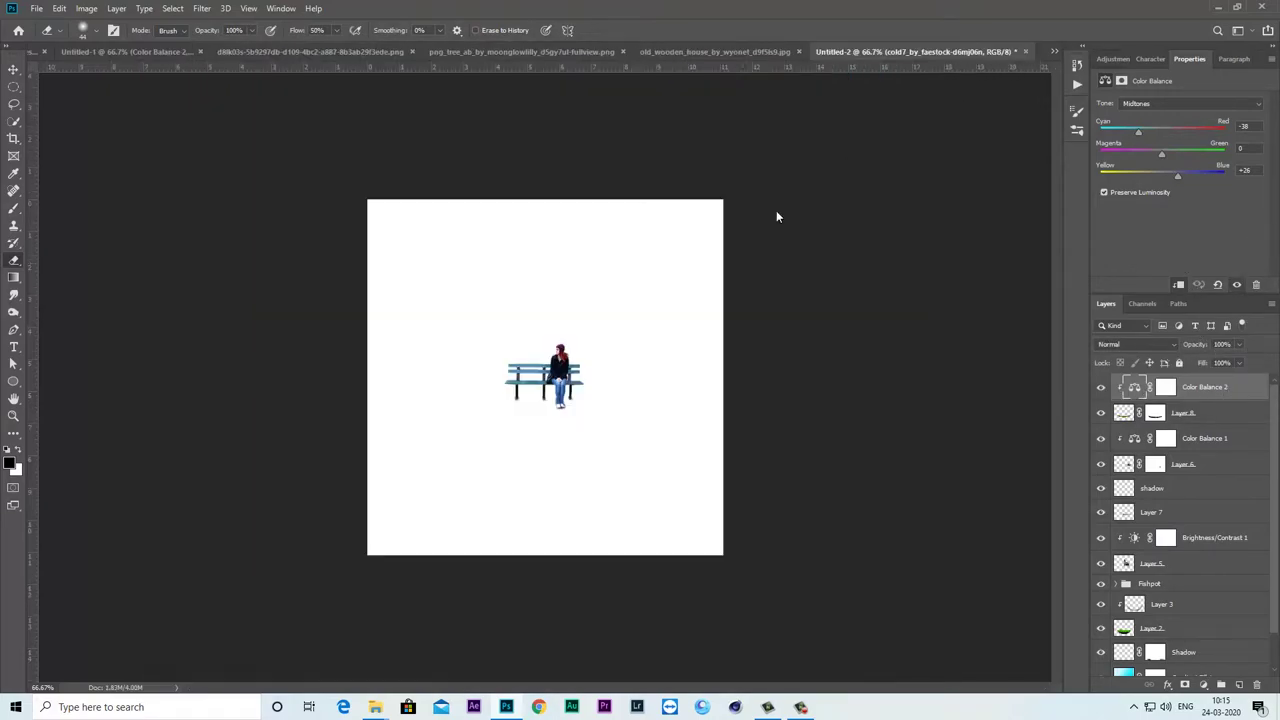
{"action": "key", "text": "v"}
{"action": "mouse_move", "coordinate": [551, 392]}
{"action": "left_mouse_down"}
{"action": "mouse_move", "coordinate": [110, 55]}
{"action": "mouse_move", "coordinate": [470, 358]}
{"action": "mouse_move", "coordinate": [474, 427]}
{"action": "mouse_move", "coordinate": [474, 373]}
{"action": "mouse_move", "coordinate": [433, 418]}
{"action": "left_mouse_up"}
{"action": "key", "text": "ctrl+t"}
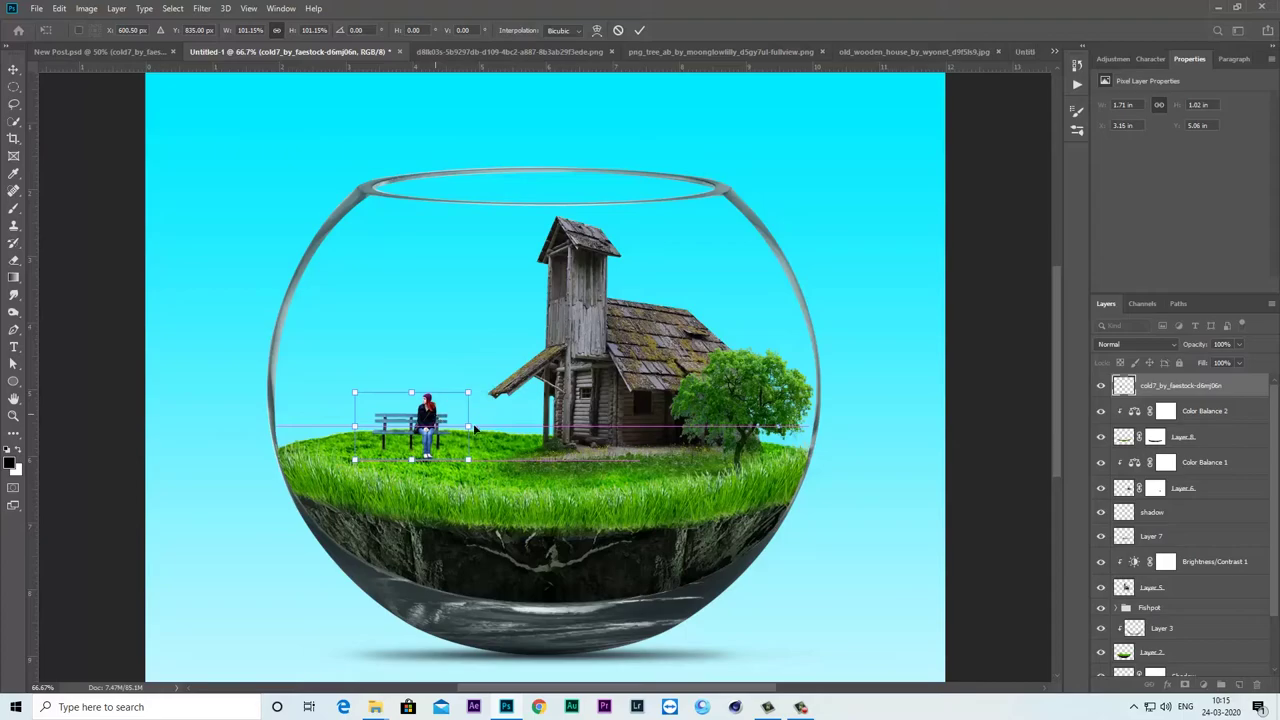
{"action": "key", "text": "Return"}
{"action": "key", "text": "ctrl+plus"}
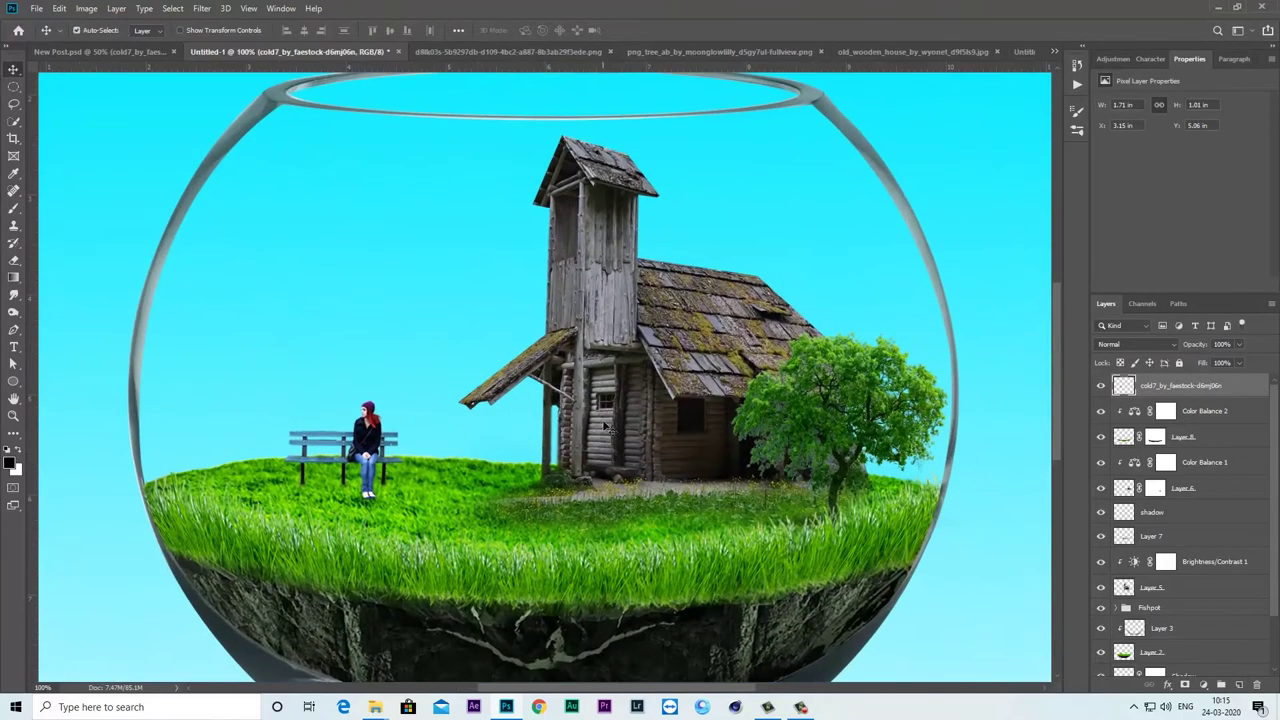
- Duplicate the bench-and-woman layer so a copy sits above the original
{"action": "left_click", "coordinate": [1101, 386]}
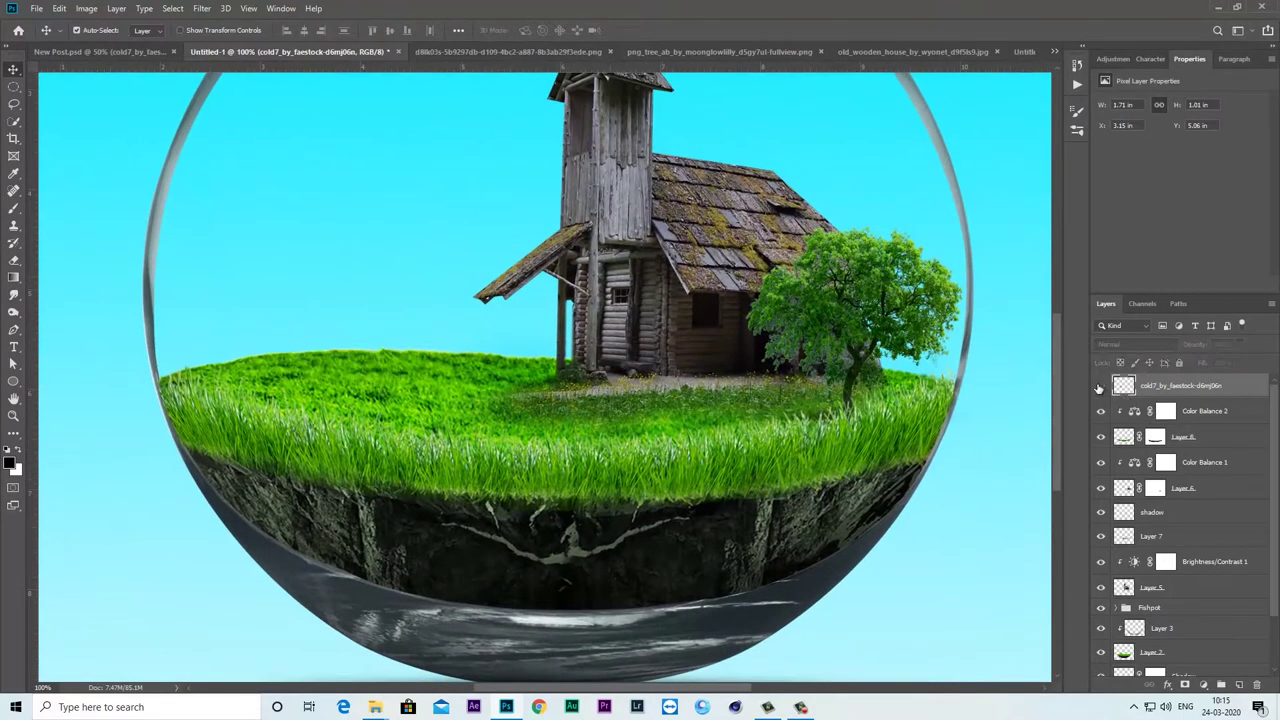
{"action": "left_click", "coordinate": [1101, 386]}
{"action": "right_click", "coordinate": [1194, 391]}
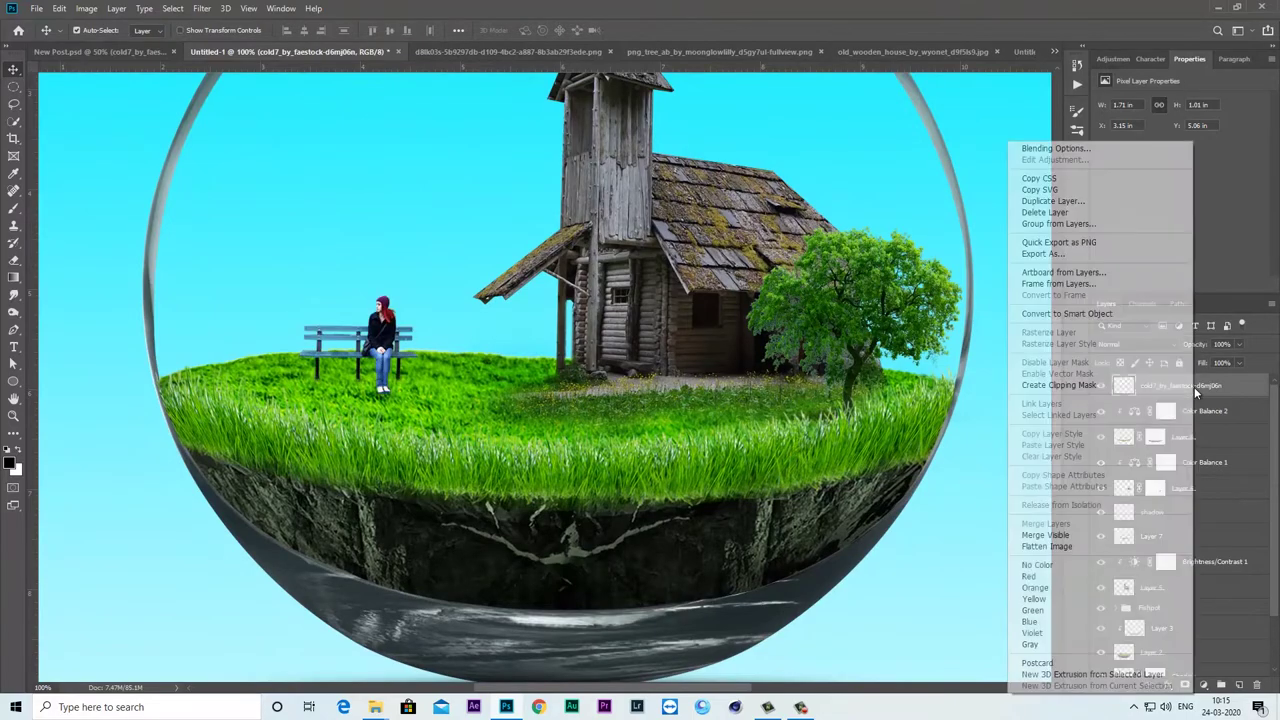
{"action": "left_click", "coordinate": [1052, 203]}
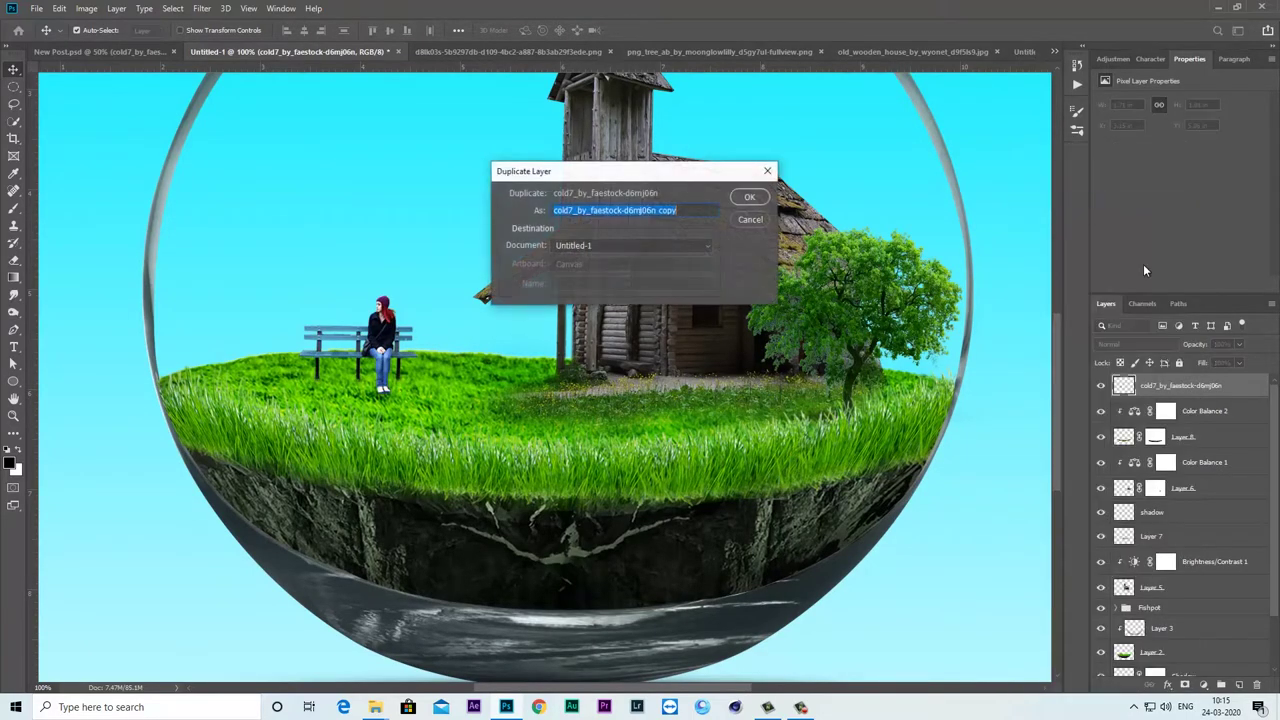
{"action": "left_click", "coordinate": [762, 200]}
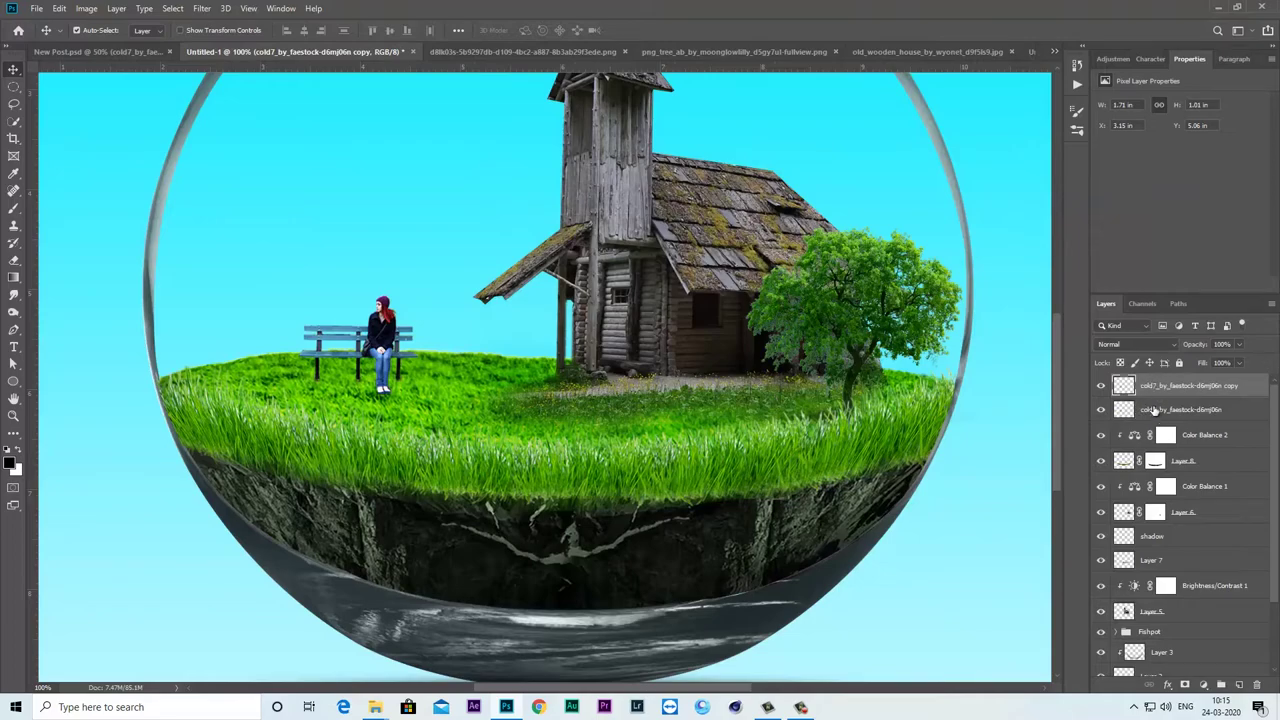
- Turn the original bench layer solid black with Hue/Saturation Lightness -100
{"action": "left_click", "coordinate": [1126, 409]}
{"action": "left_click", "coordinate": [86, 8]}
{"action": "mouse_move", "coordinate": [107, 43]}
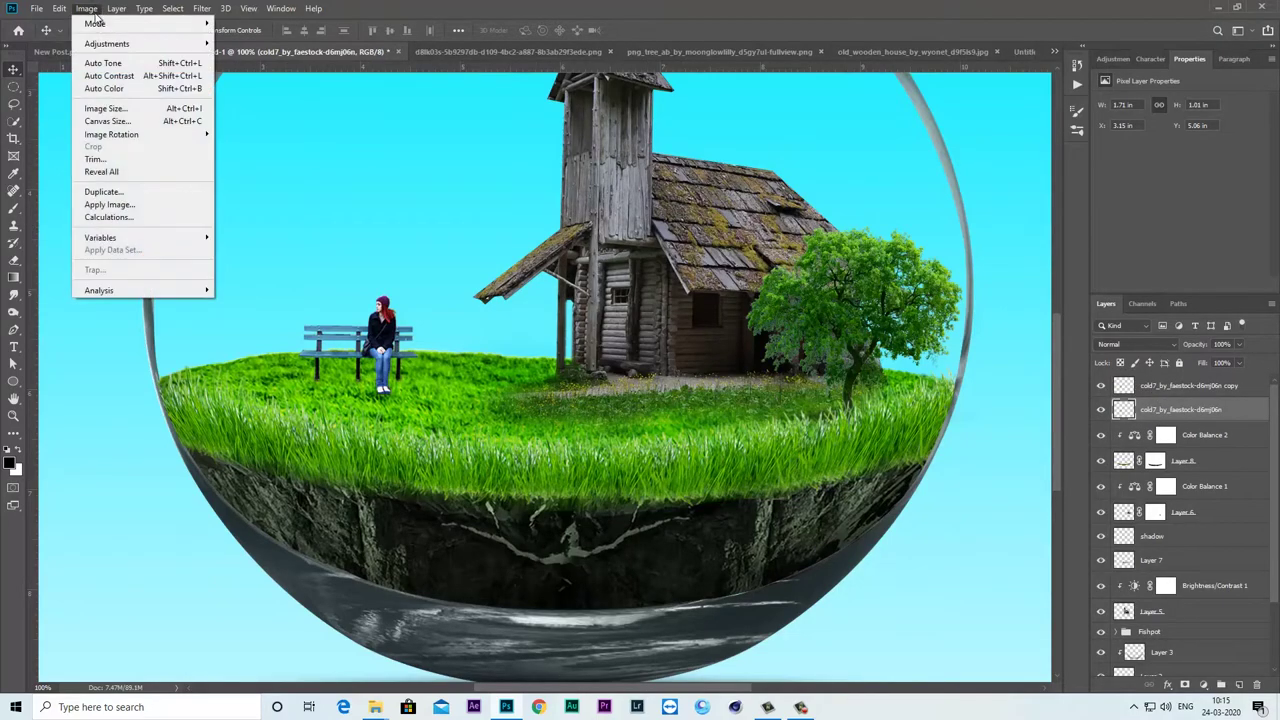
{"action": "left_click", "coordinate": [253, 113]}
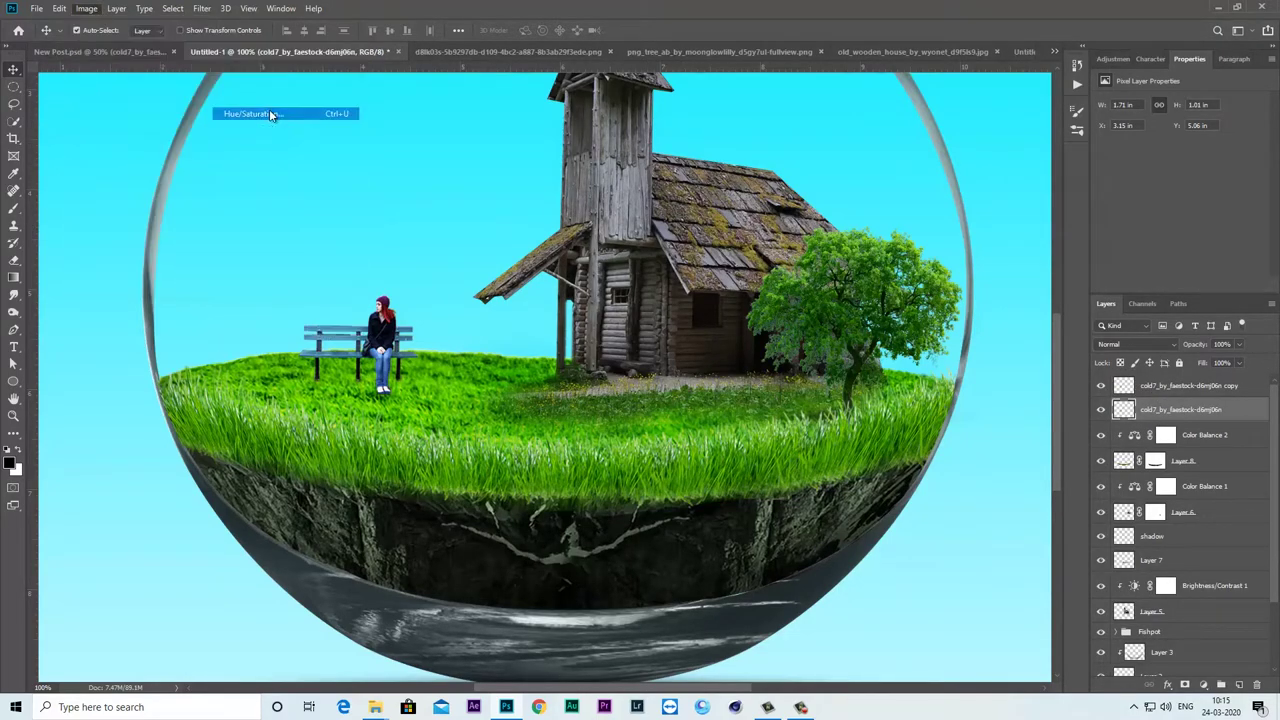
{"action": "left_click_drag", "start_coordinate": [1002, 312], "coordinate": [966, 303]}
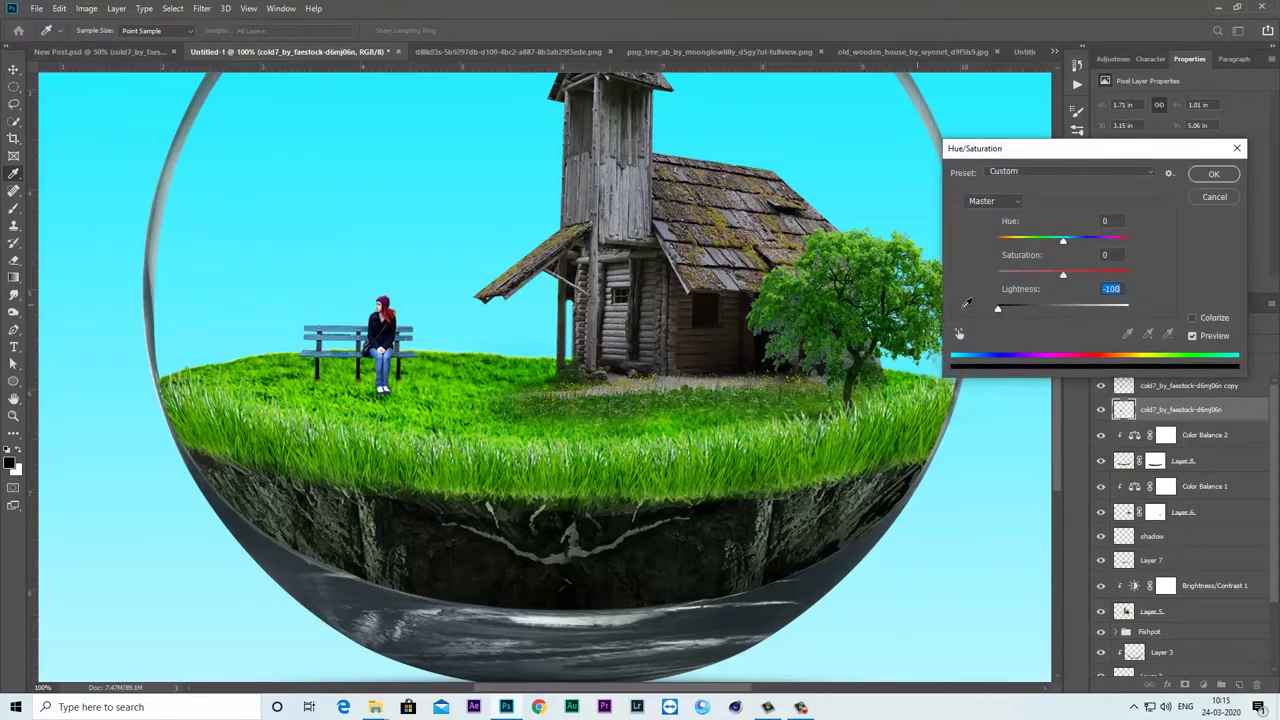
{"action": "left_click", "coordinate": [1214, 174]}
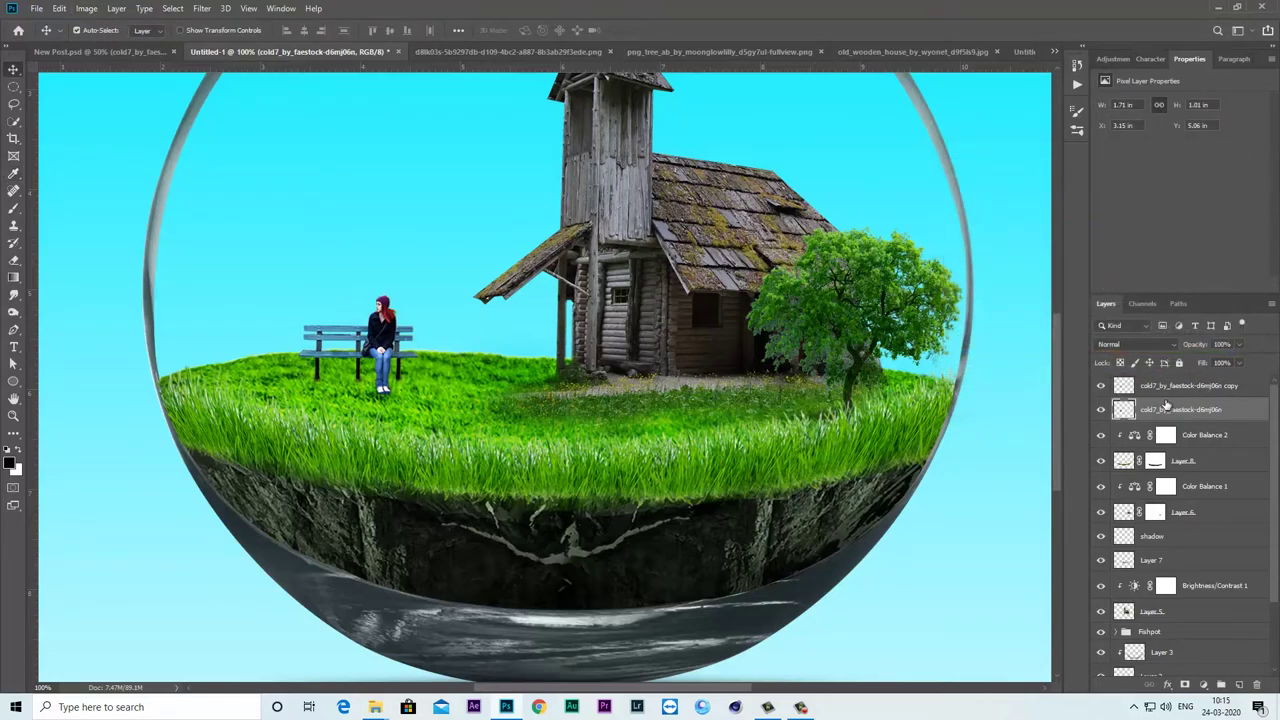
- Flip and skew the black bench copy onto the grass as a cast shadow
{"action": "key", "text": "ctrl+t"}
{"action": "right_click", "coordinate": [372, 314]}
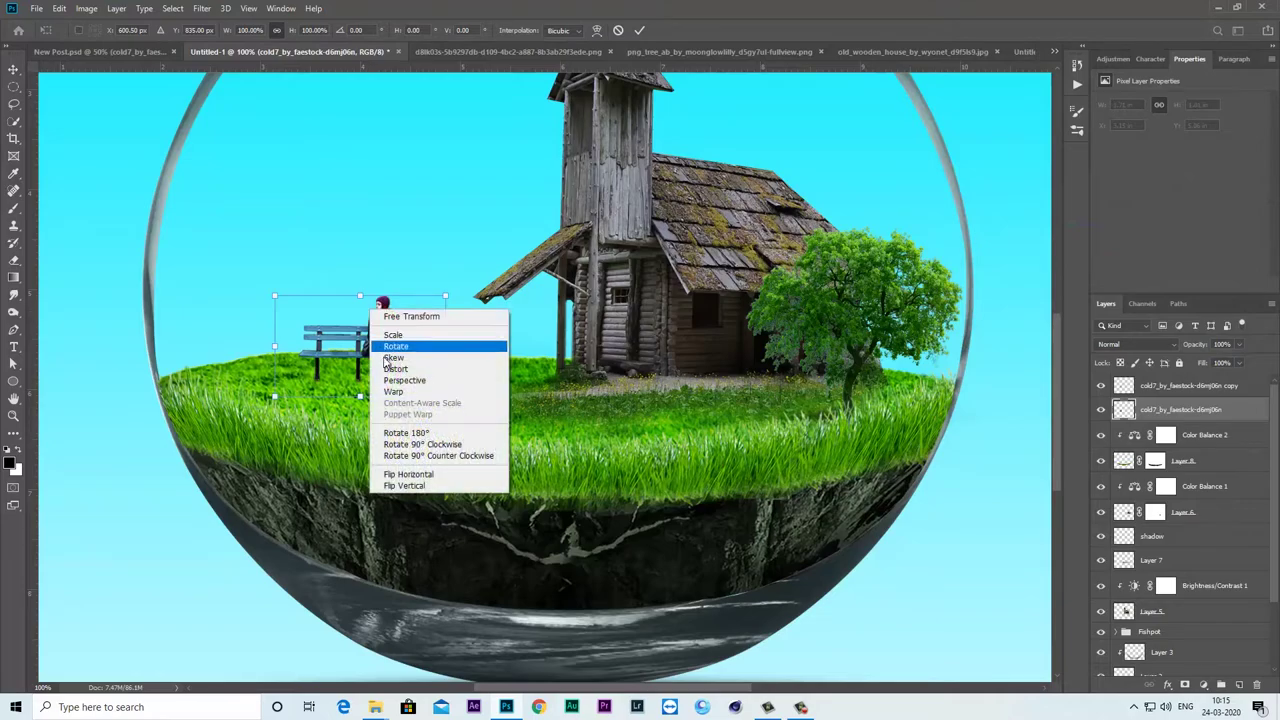
{"action": "left_click", "coordinate": [400, 362]}
{"action": "left_click_drag", "start_coordinate": [361, 298], "coordinate": [360, 398]}
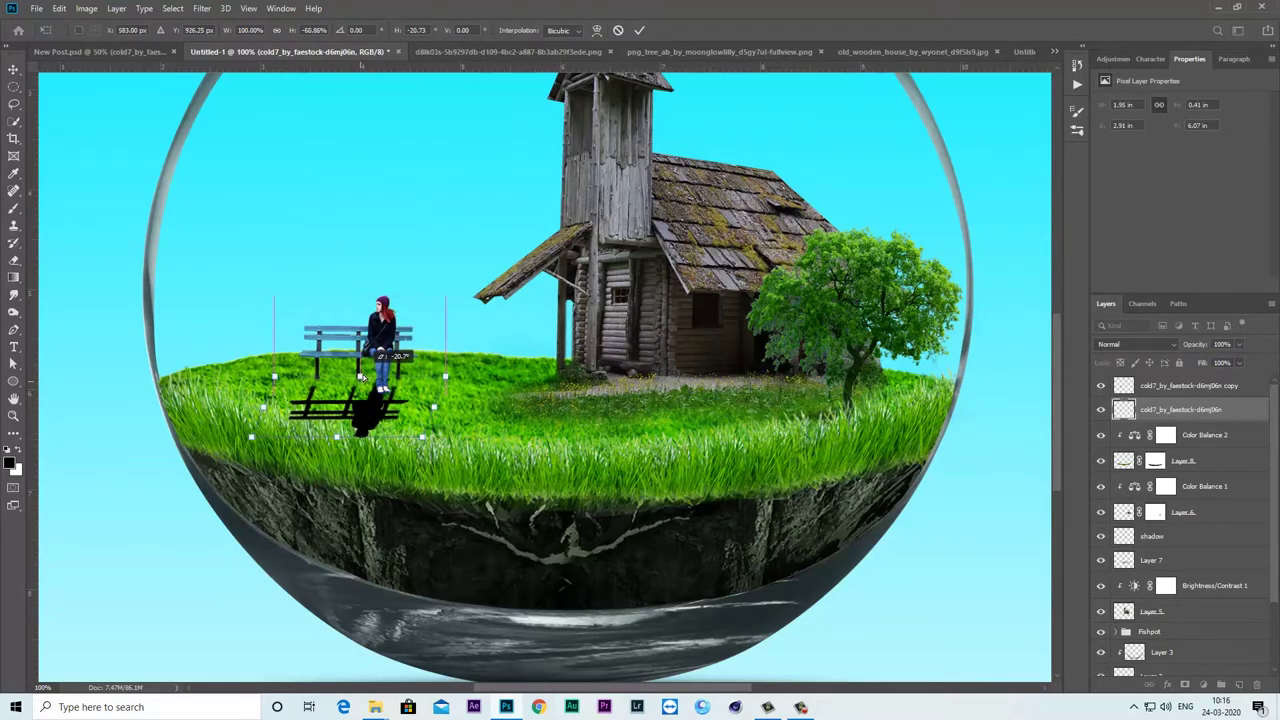
{"action": "left_click_drag", "start_coordinate": [361, 398], "coordinate": [368, 369]}
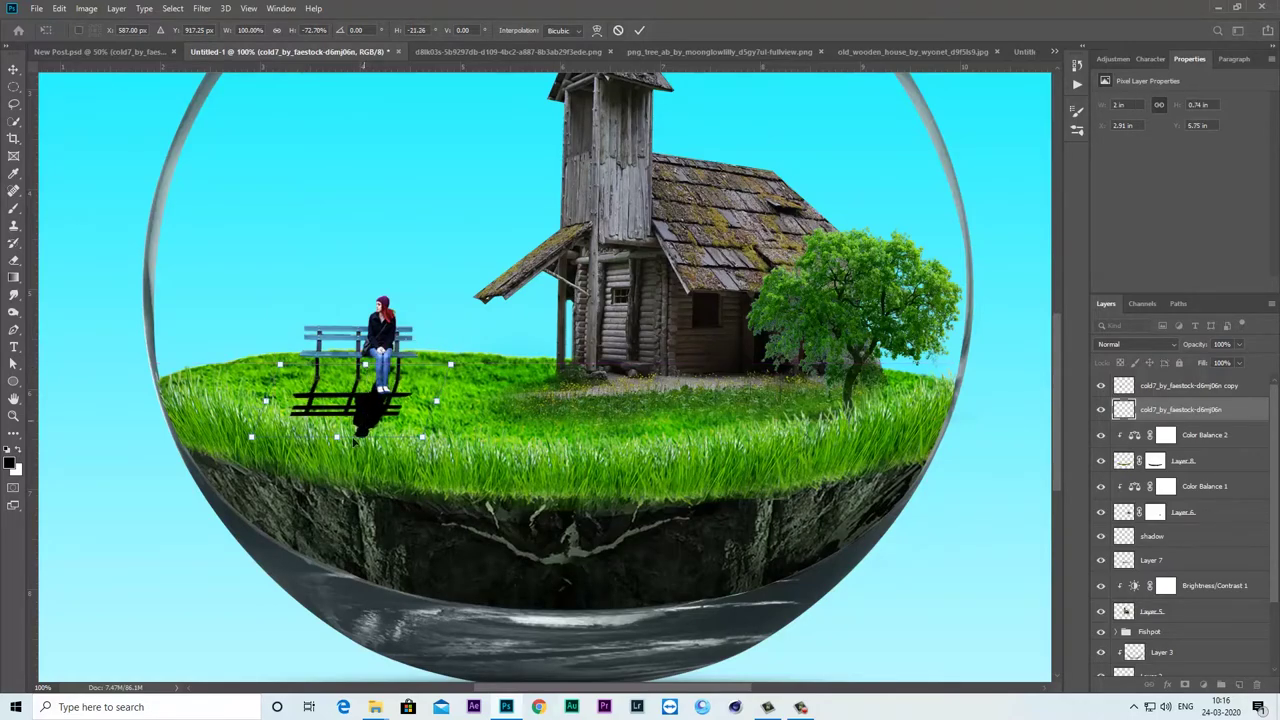
{"action": "left_click_drag", "start_coordinate": [335, 435], "coordinate": [328, 419]}
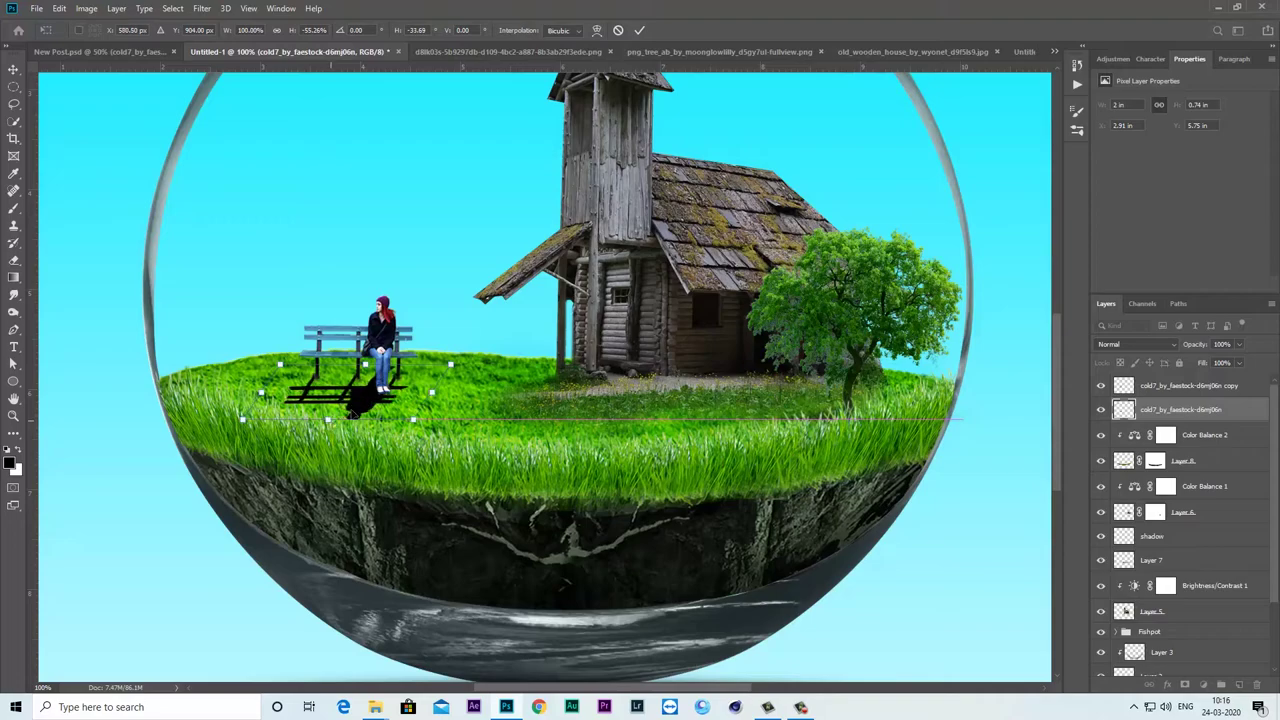
{"action": "left_click_drag", "start_coordinate": [366, 368], "coordinate": [366, 372]}
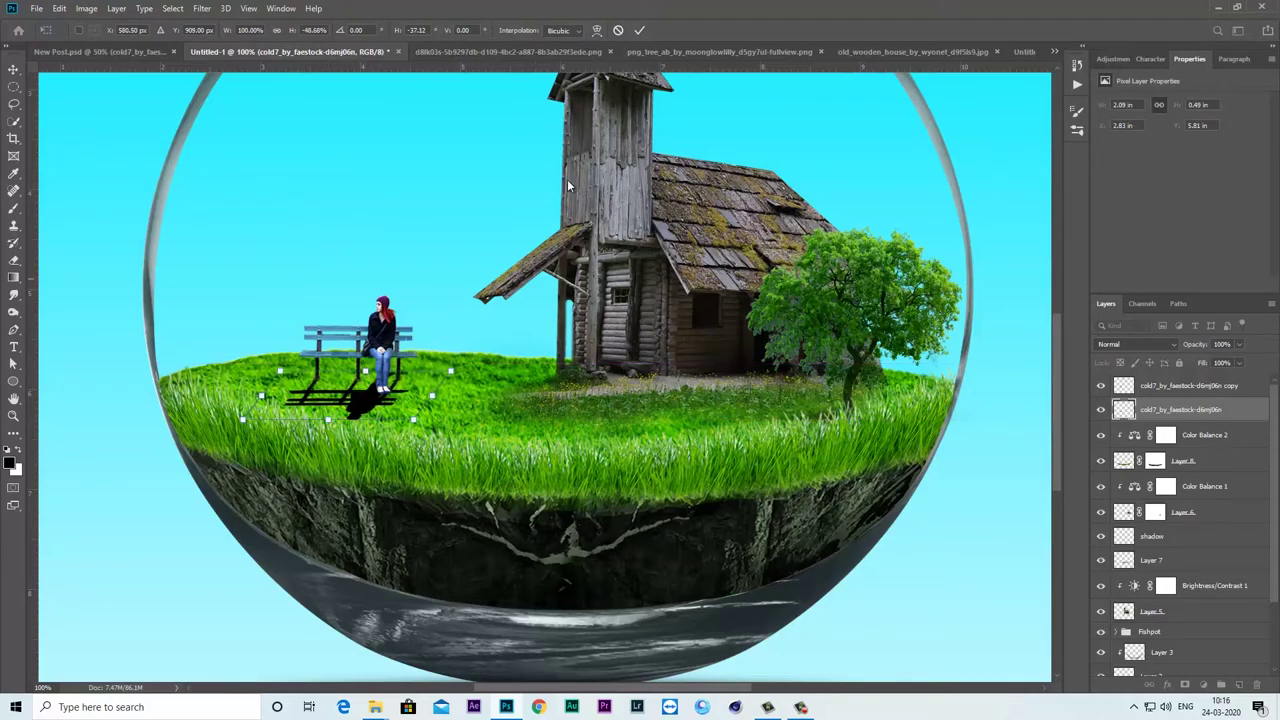
{"action": "left_click", "coordinate": [641, 30]}
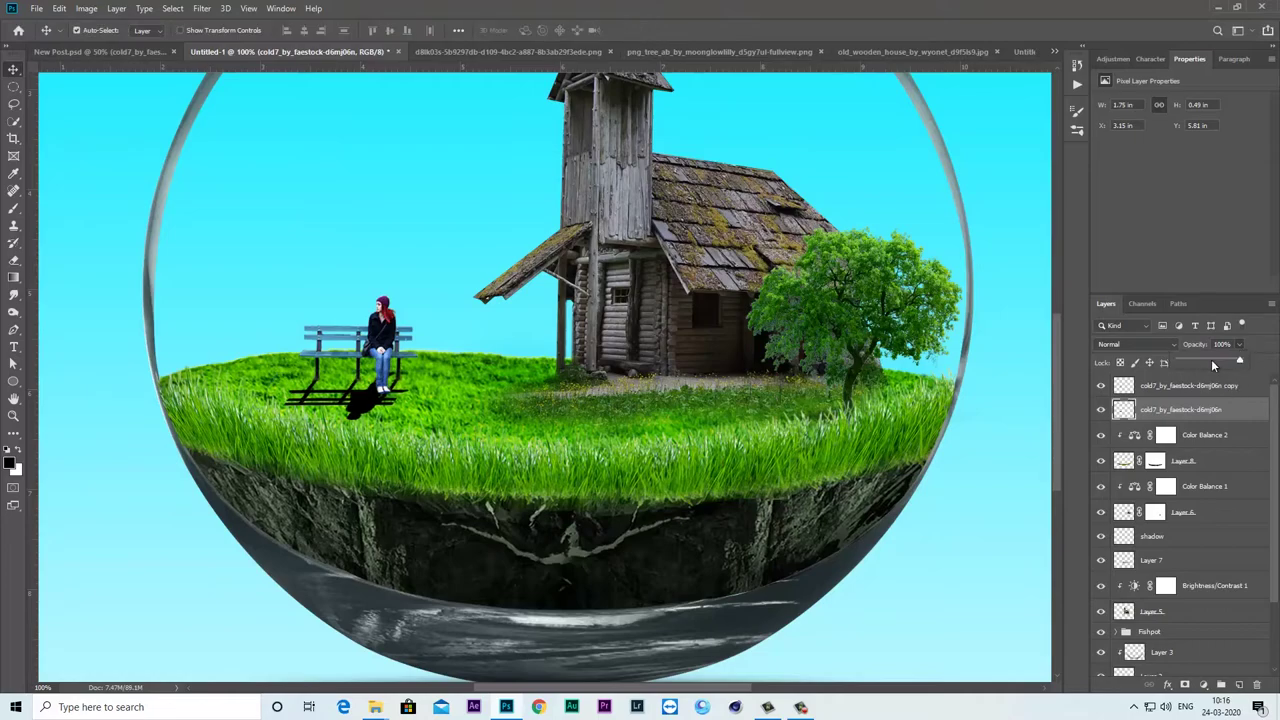
- Set the shadow to 53% opacity and soften it with a 3.0-pixel Gaussian Blur
{"action": "left_click", "coordinate": [1211, 359]}
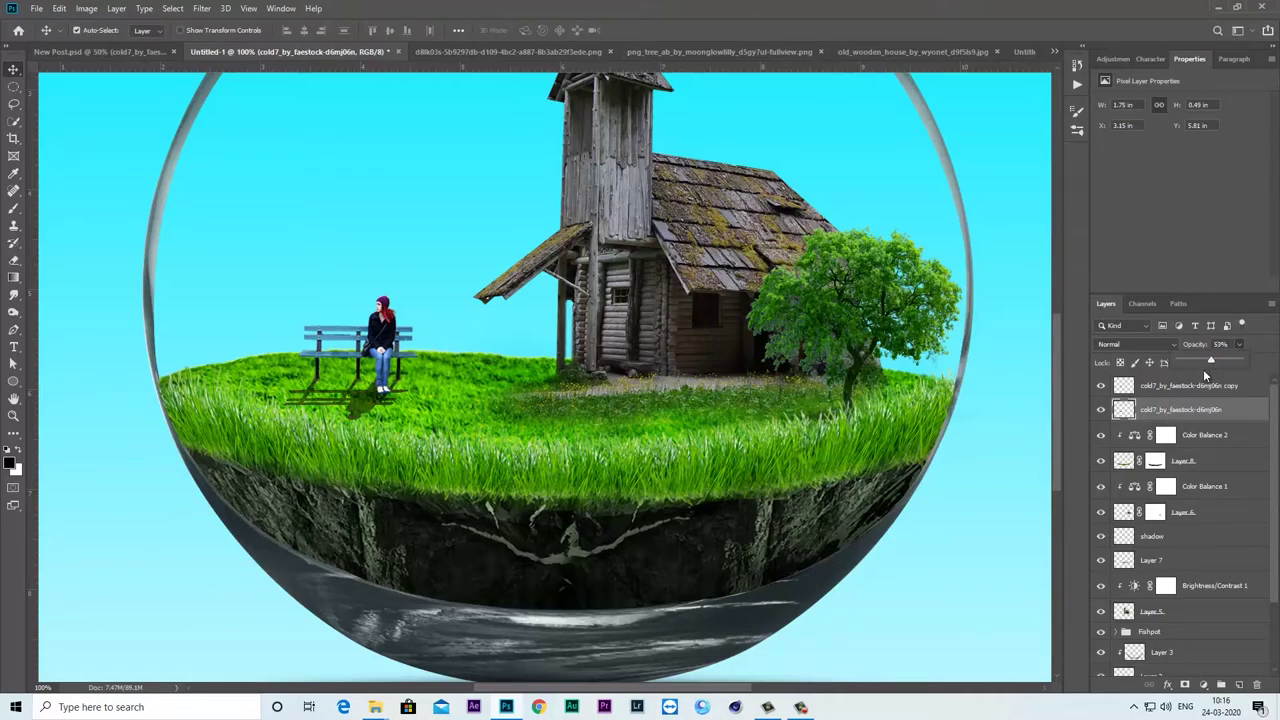
{"action": "left_click", "coordinate": [1177, 416]}
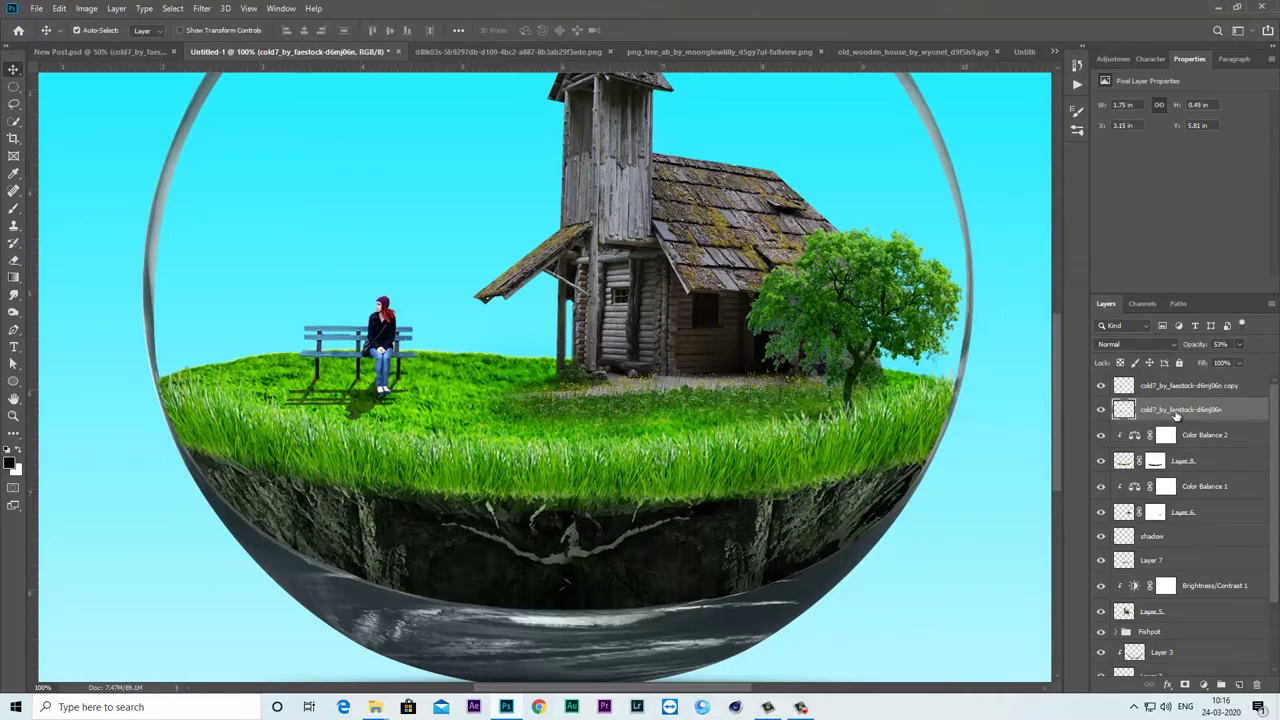
{"action": "left_click", "coordinate": [201, 9]}
{"action": "mouse_move", "coordinate": [209, 159]}
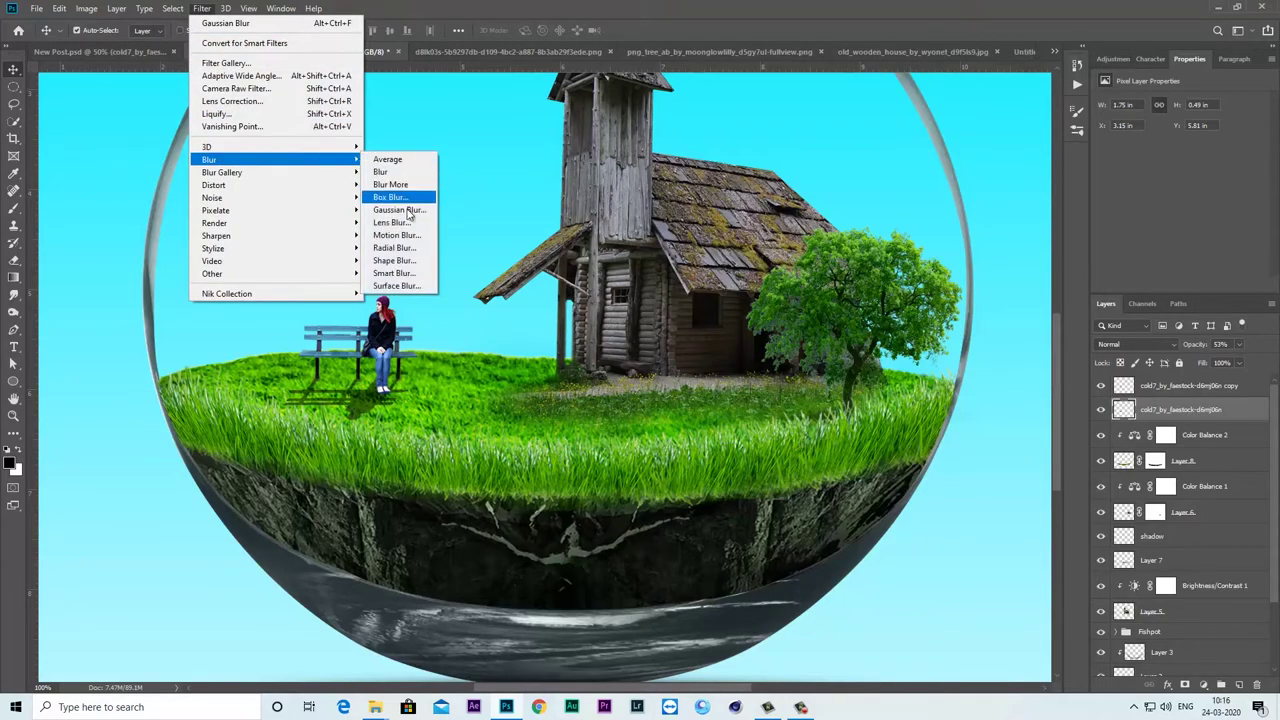
{"action": "left_click", "coordinate": [400, 210]}
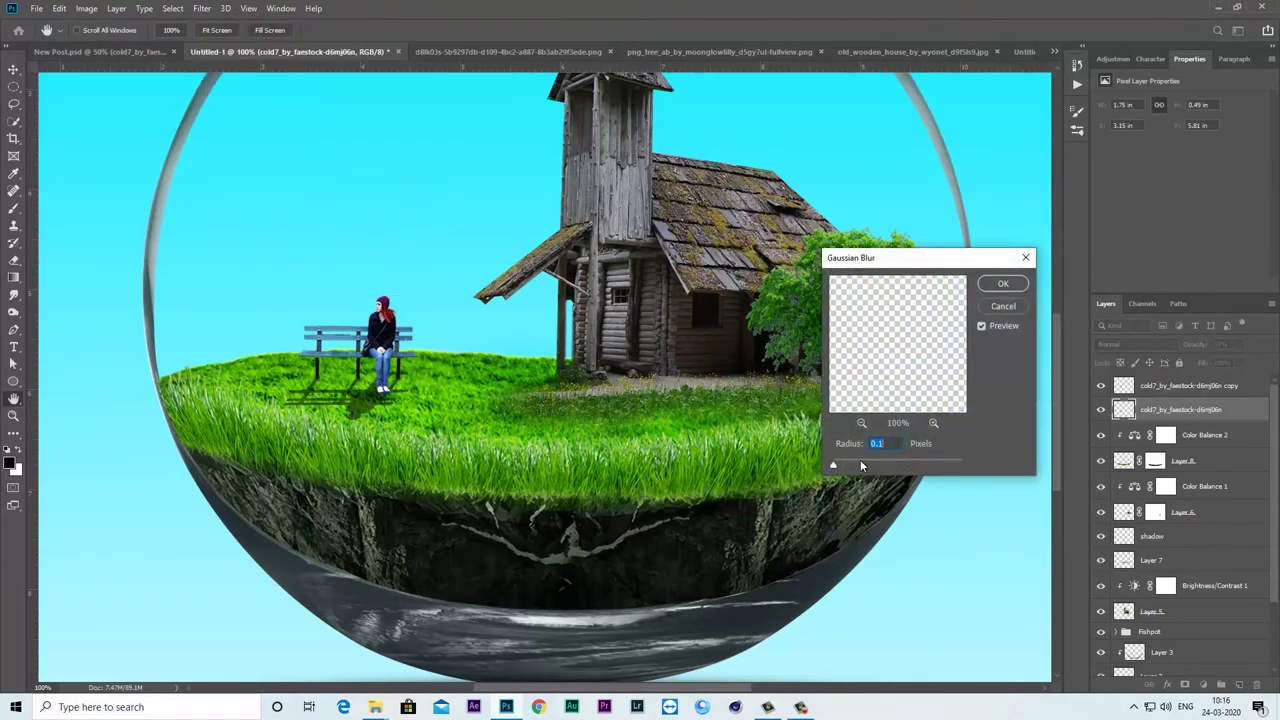
{"action": "left_click_drag", "start_coordinate": [855, 465], "coordinate": [853, 467]}
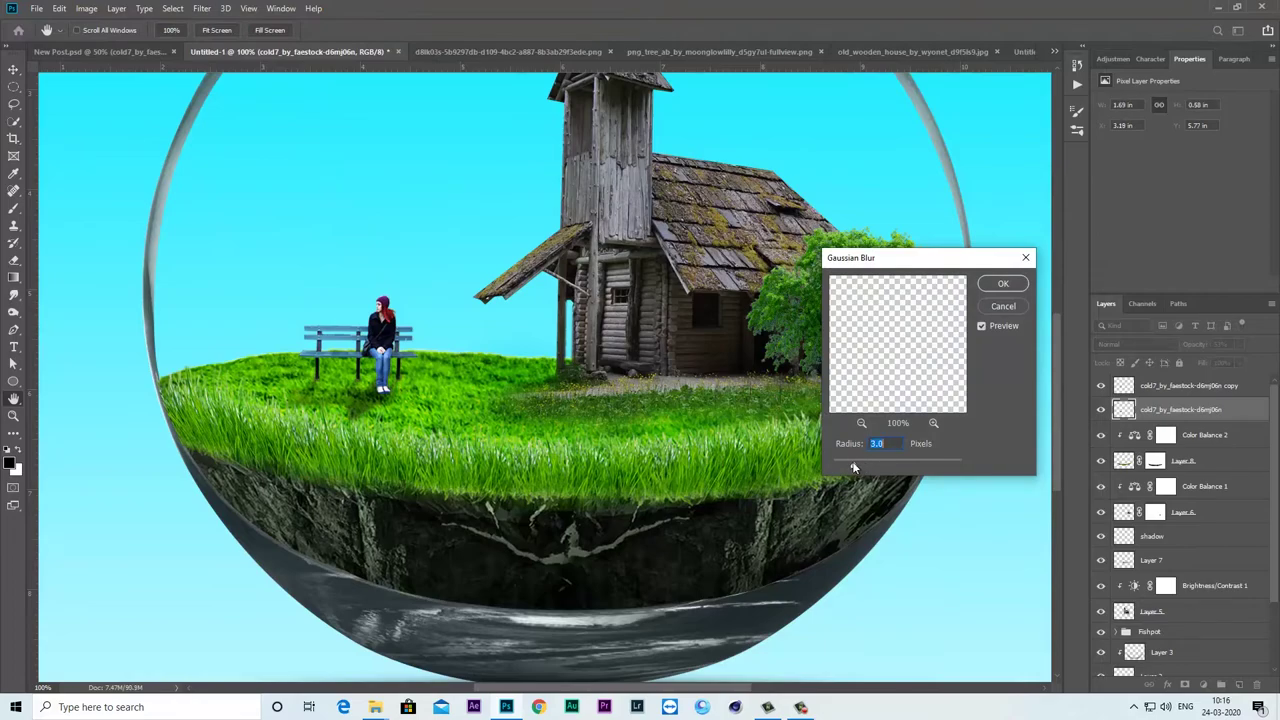
{"action": "left_click", "coordinate": [1003, 284]}
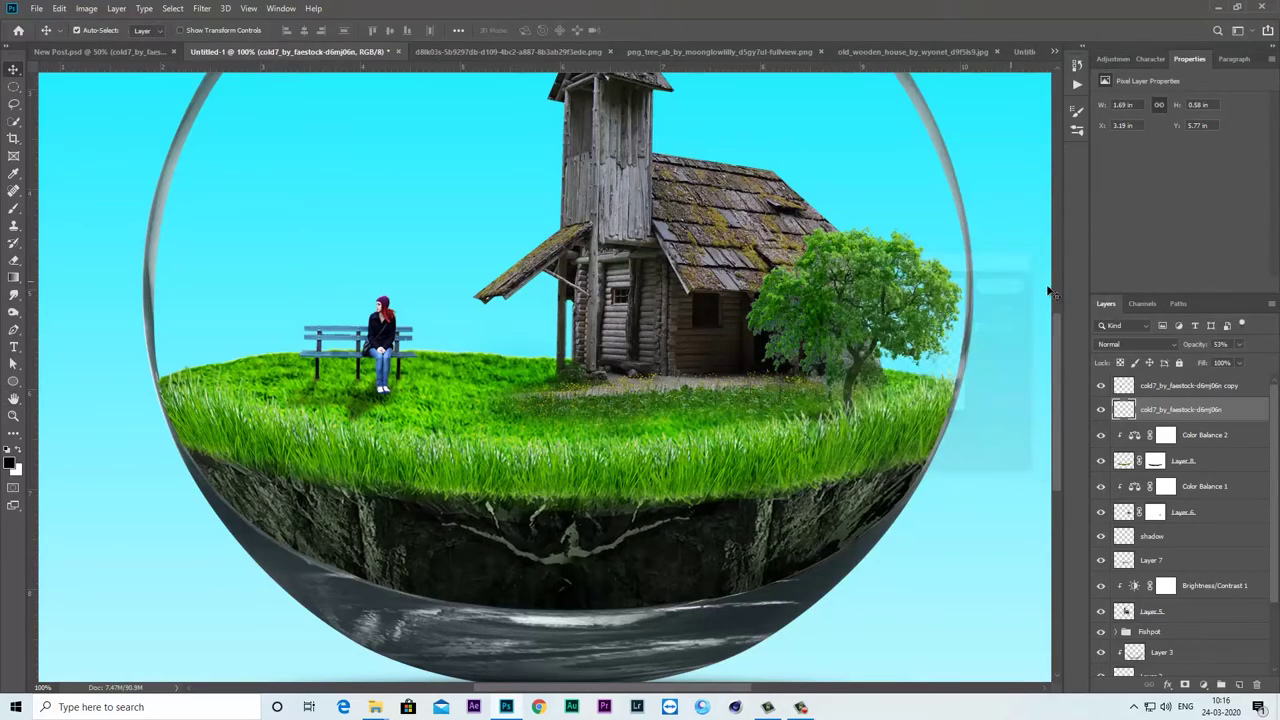
- On new Layer 9, paint black shadows at 62% under the bench legs and feet
{"action": "left_click", "coordinate": [1239, 686]}
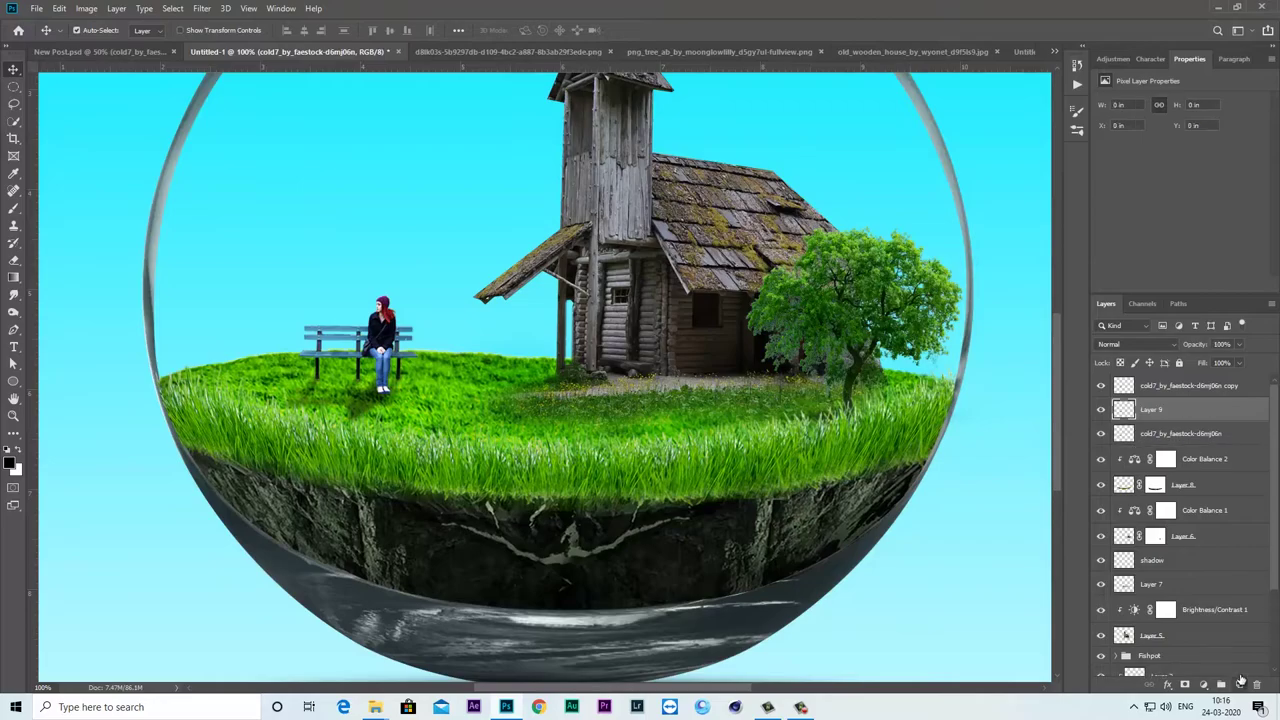
{"action": "scroll", "coordinate": [598, 419], "scroll_direction": "up", "scroll_amount": 1}
{"action": "scroll", "coordinate": [494, 373], "scroll_direction": "up", "scroll_amount": 1}
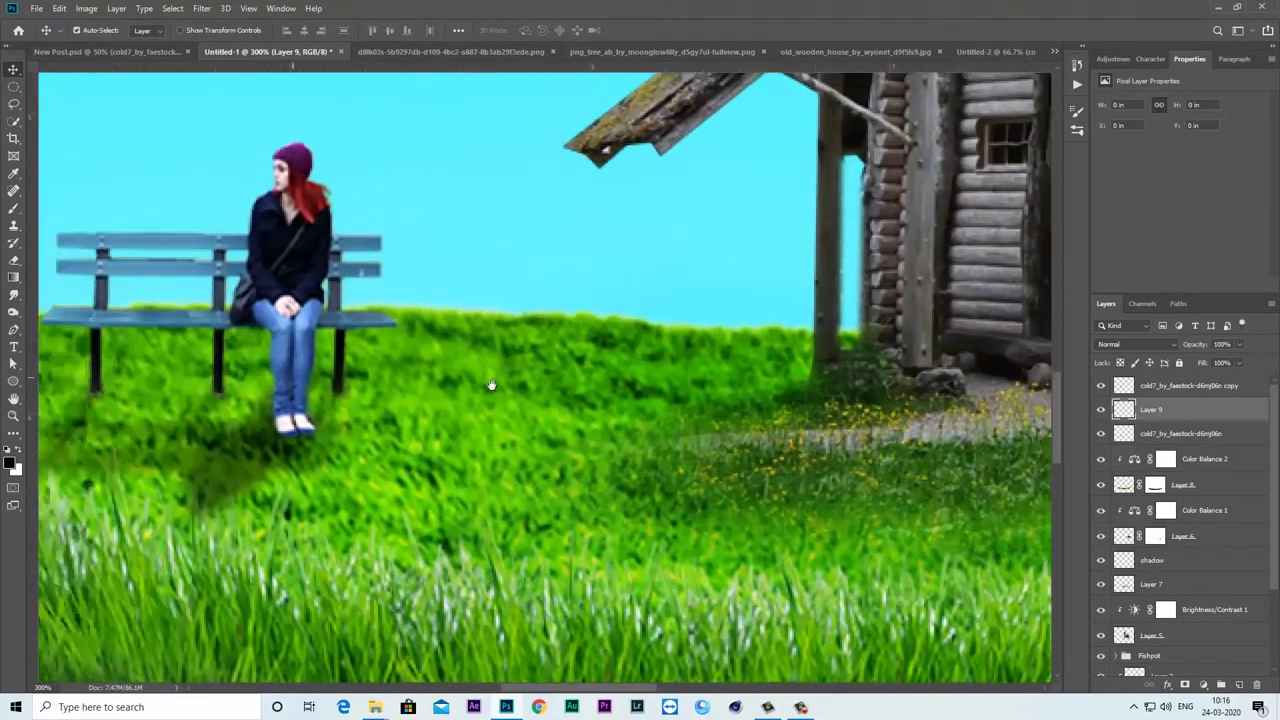
{"action": "left_click", "coordinate": [13, 209]}
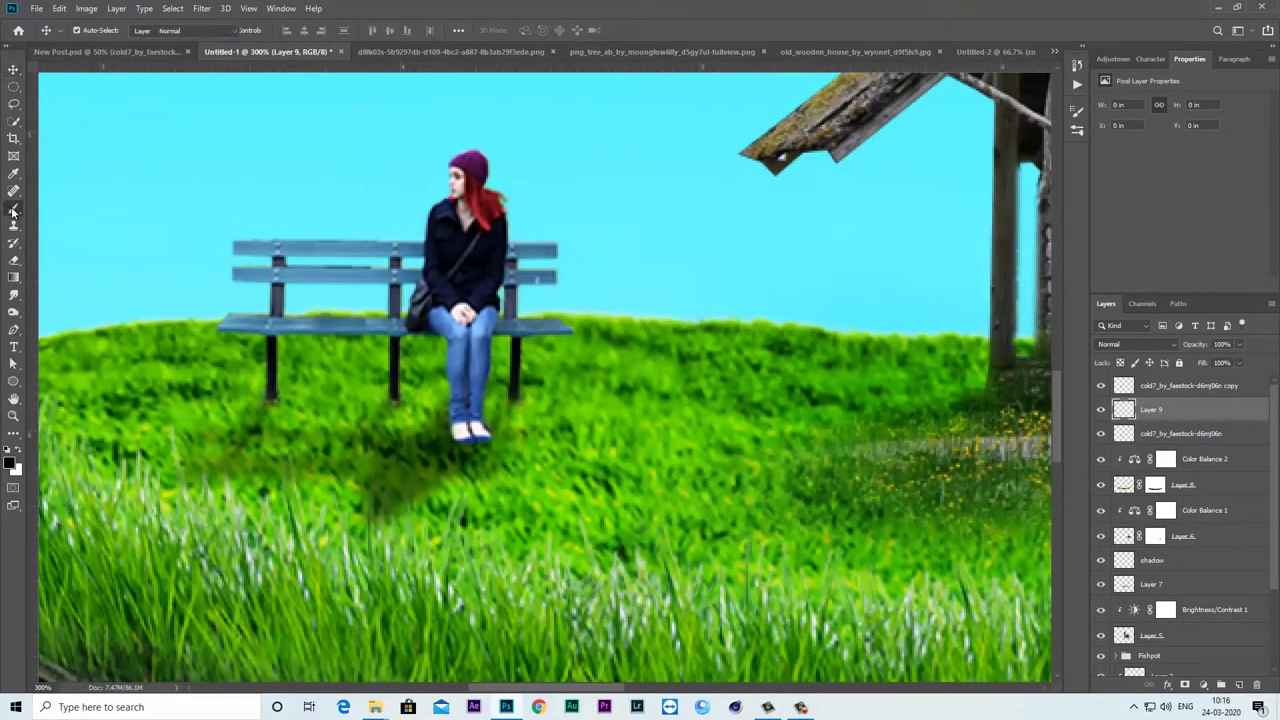
{"action": "key", "text": "bracketleft"}
{"action": "key", "text": "bracketleft"}
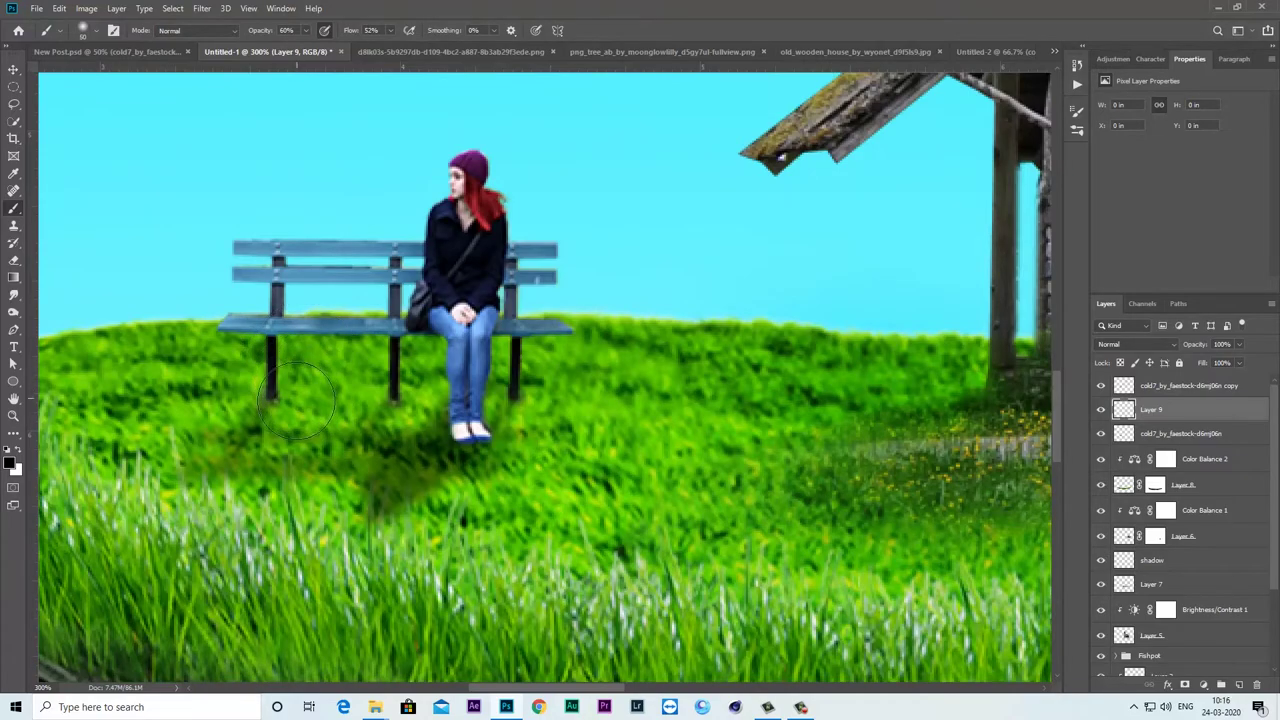
{"action": "key", "text": "bracketleft"}
{"action": "key", "text": "bracketleft"}
{"action": "key", "text": "bracketleft"}
{"action": "key", "text": "bracketright"}
{"action": "left_click", "coordinate": [270, 398]}
{"action": "left_click_drag", "start_coordinate": [400, 400], "coordinate": [396, 401]}
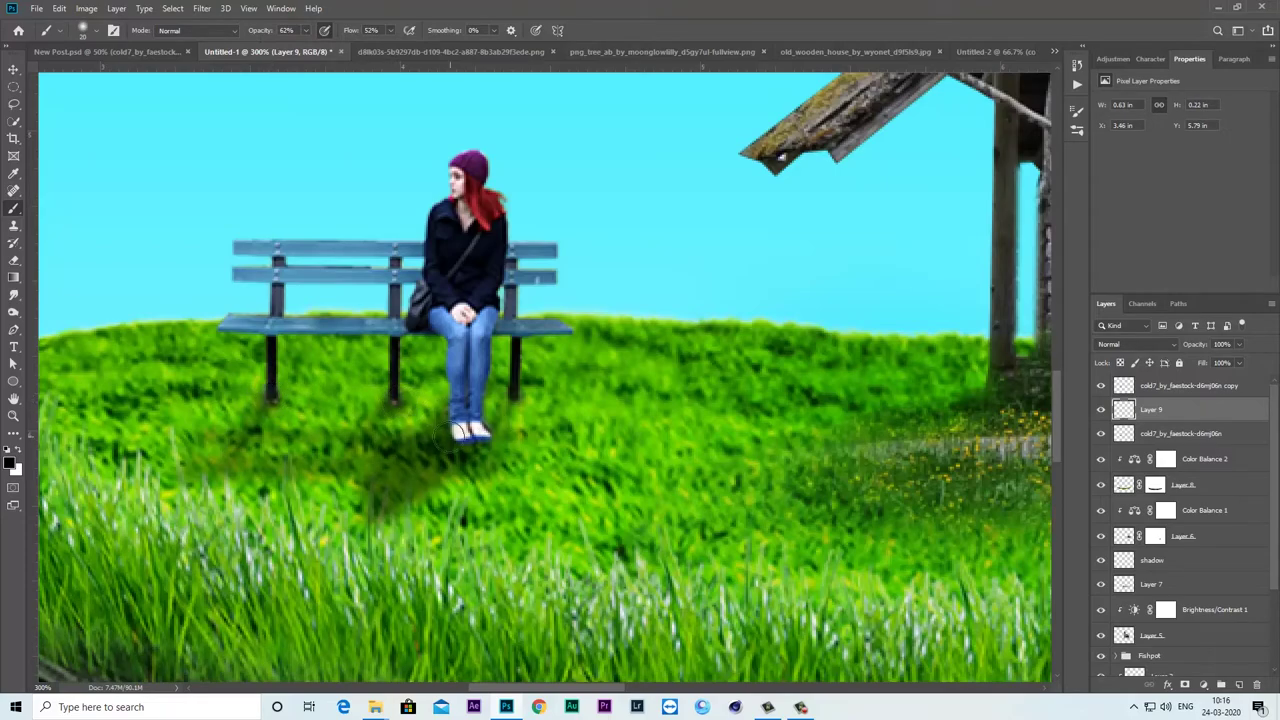
{"action": "left_click_drag", "start_coordinate": [444, 437], "coordinate": [475, 438]}
{"action": "left_click_drag", "start_coordinate": [514, 396], "coordinate": [537, 408]}
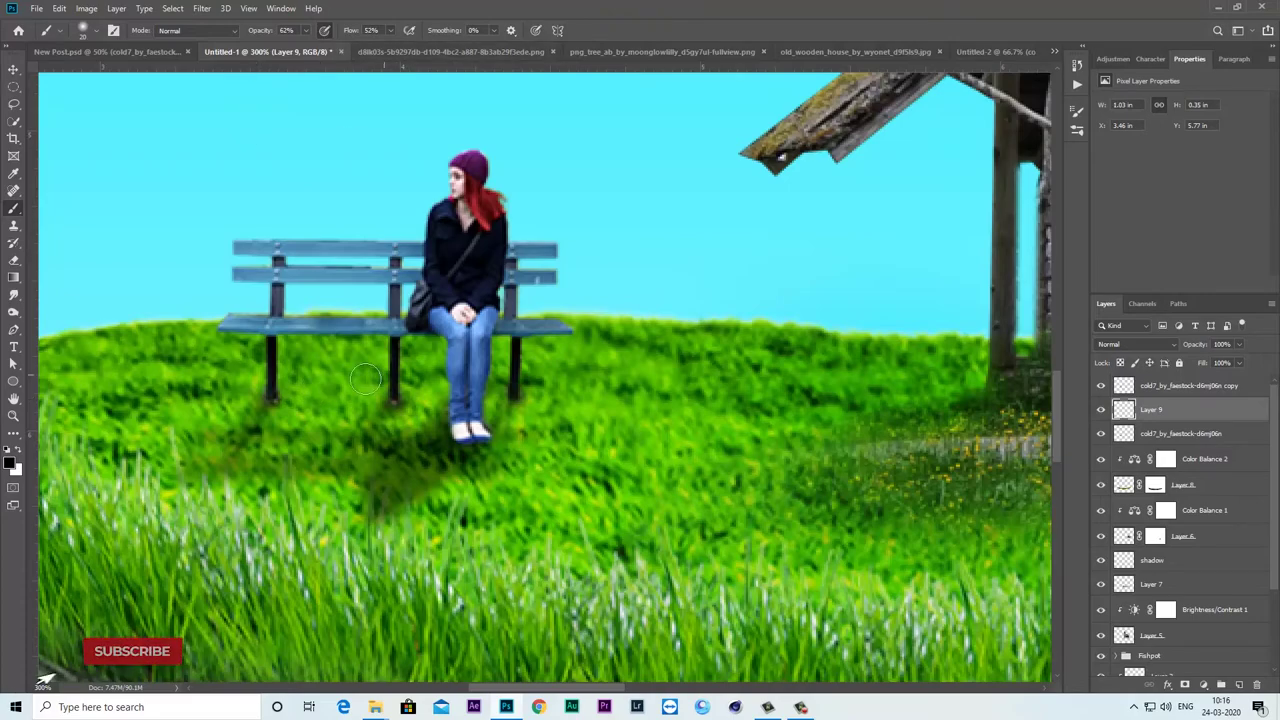
- Deepen the shadows under the bench with a 24% opacity brush, then zoom out
{"action": "left_click", "coordinate": [299, 30]}
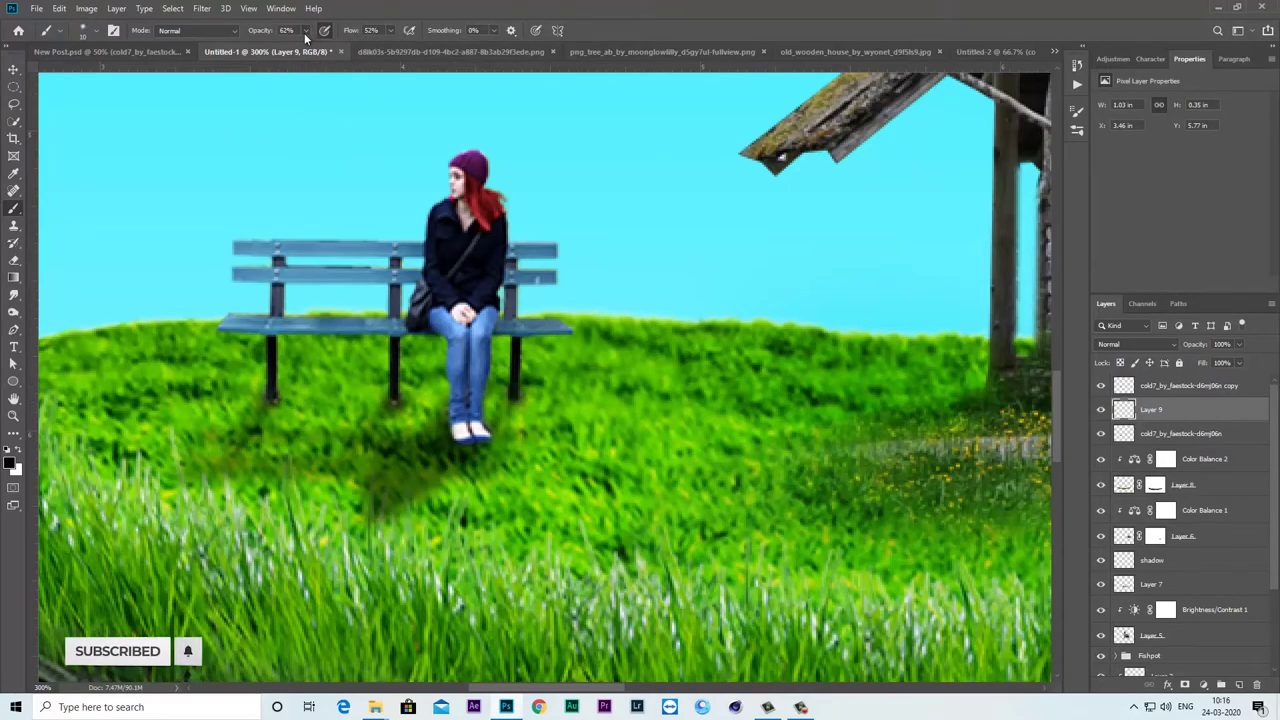
{"action": "left_click_drag", "start_coordinate": [307, 48], "coordinate": [279, 48]}
{"action": "left_click_drag", "start_coordinate": [270, 400], "coordinate": [400, 405]}
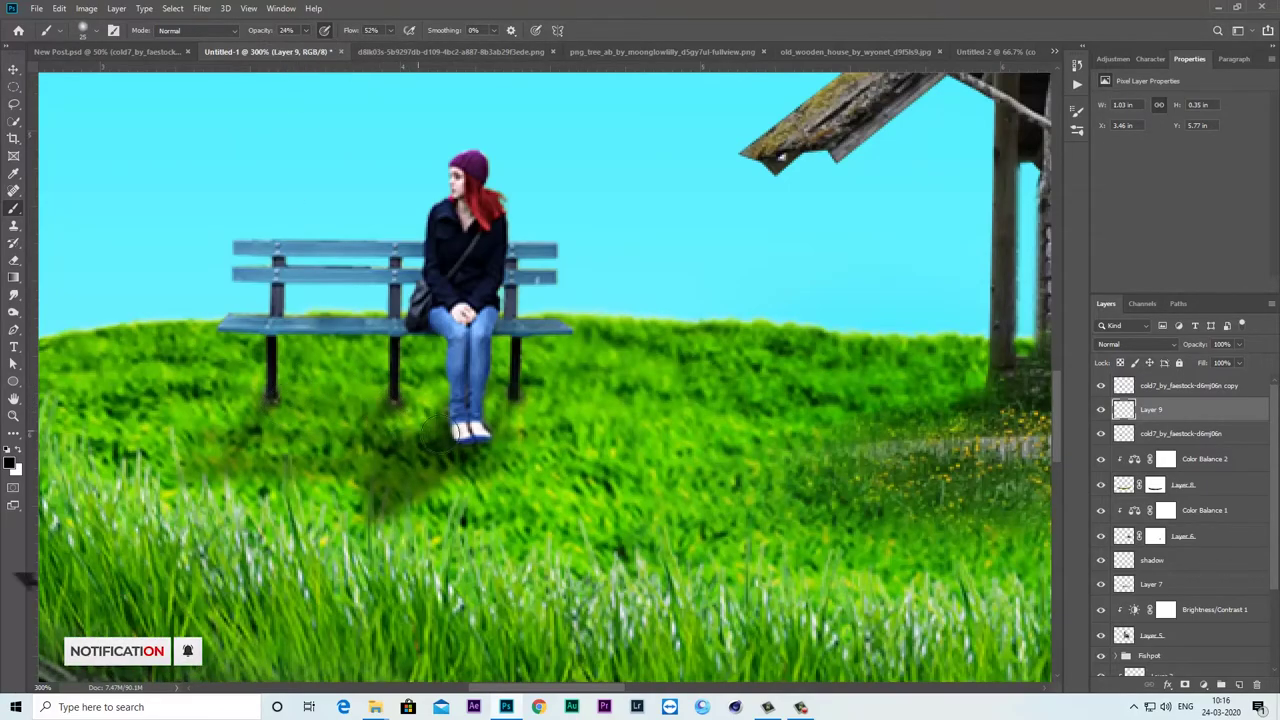
{"action": "mouse_move", "coordinate": [391, 453]}
{"action": "left_mouse_down"}
{"action": "mouse_move", "coordinate": [340, 430]}
{"action": "mouse_move", "coordinate": [270, 425]}
{"action": "mouse_move", "coordinate": [235, 445]}
{"action": "left_mouse_up"}
{"action": "scroll", "coordinate": [533, 381], "scroll_direction": "down", "scroll_amount": 3}
{"action": "scroll", "coordinate": [600, 440], "scroll_direction": "down", "scroll_amount": 2}
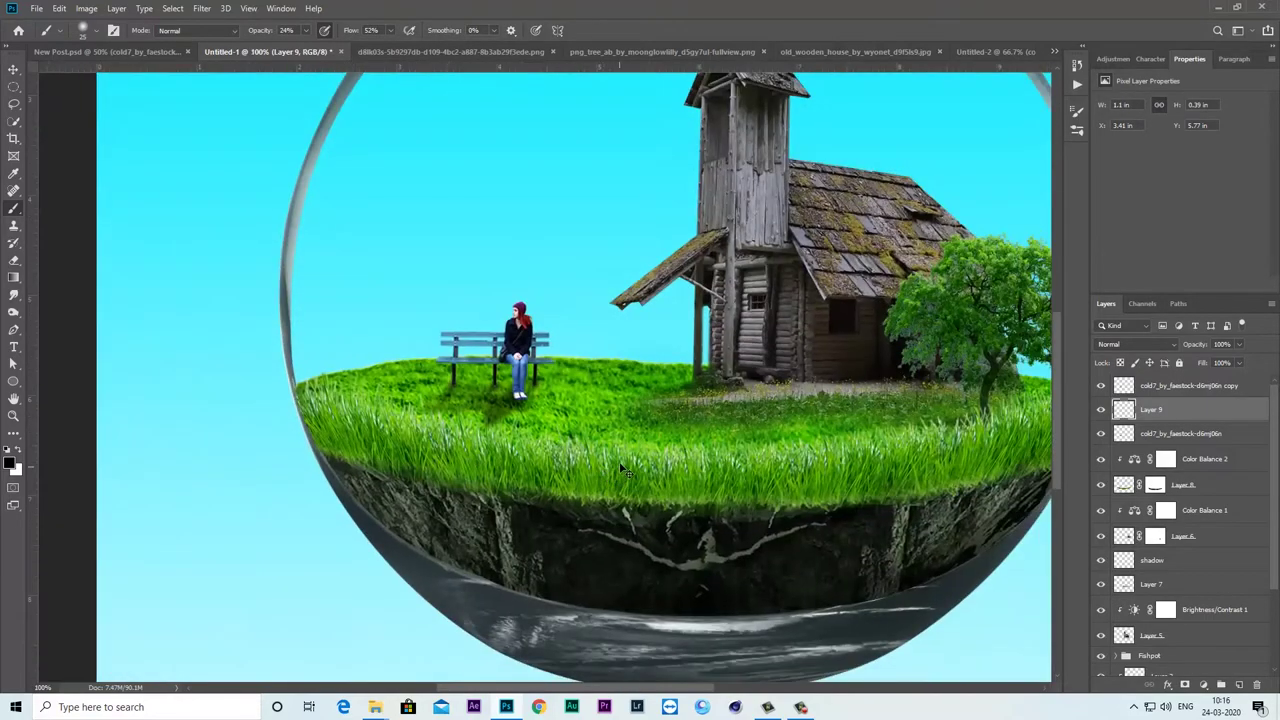
- Group the bench-and-woman copy, Layer 9 shadows and black shadow layer into Group 1
{"action": "left_click", "coordinate": [1101, 410]}
{"action": "left_click", "coordinate": [1101, 410]}
{"action": "left_click", "coordinate": [1170, 388], "text": "ctrl"}
{"action": "left_click", "coordinate": [1181, 434], "text": "ctrl"}
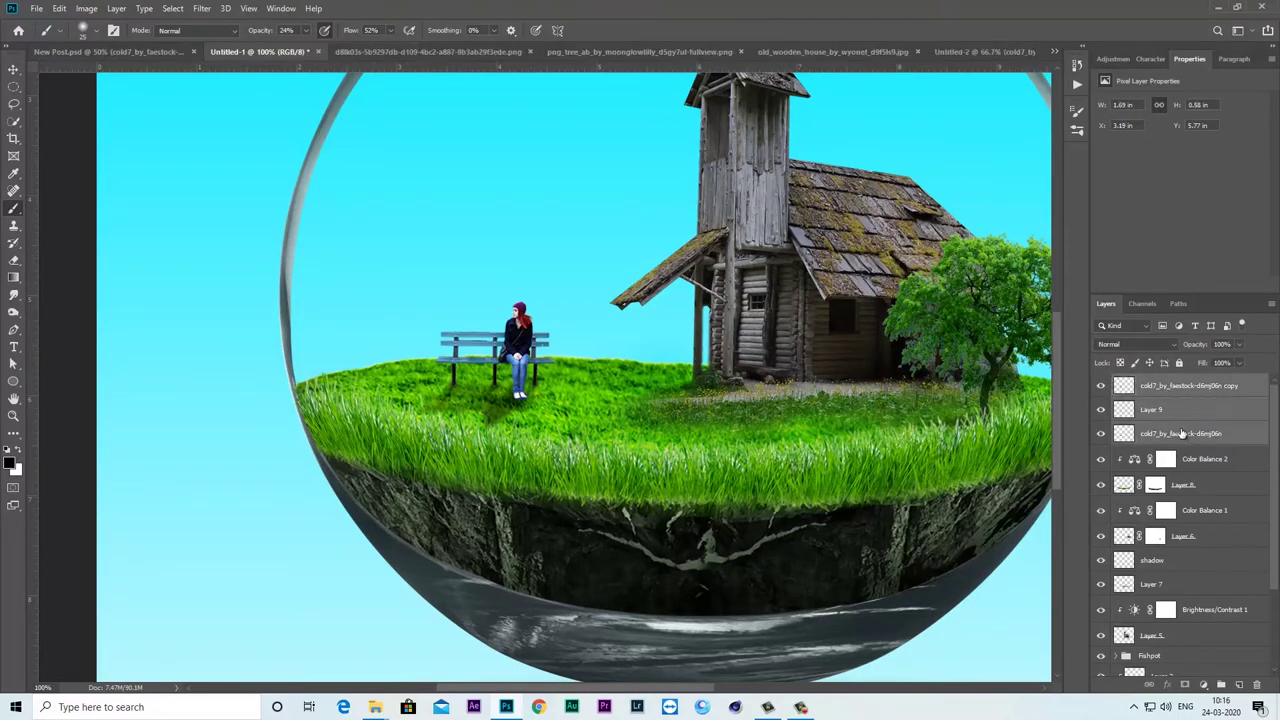
{"action": "right_click", "coordinate": [1205, 387]}
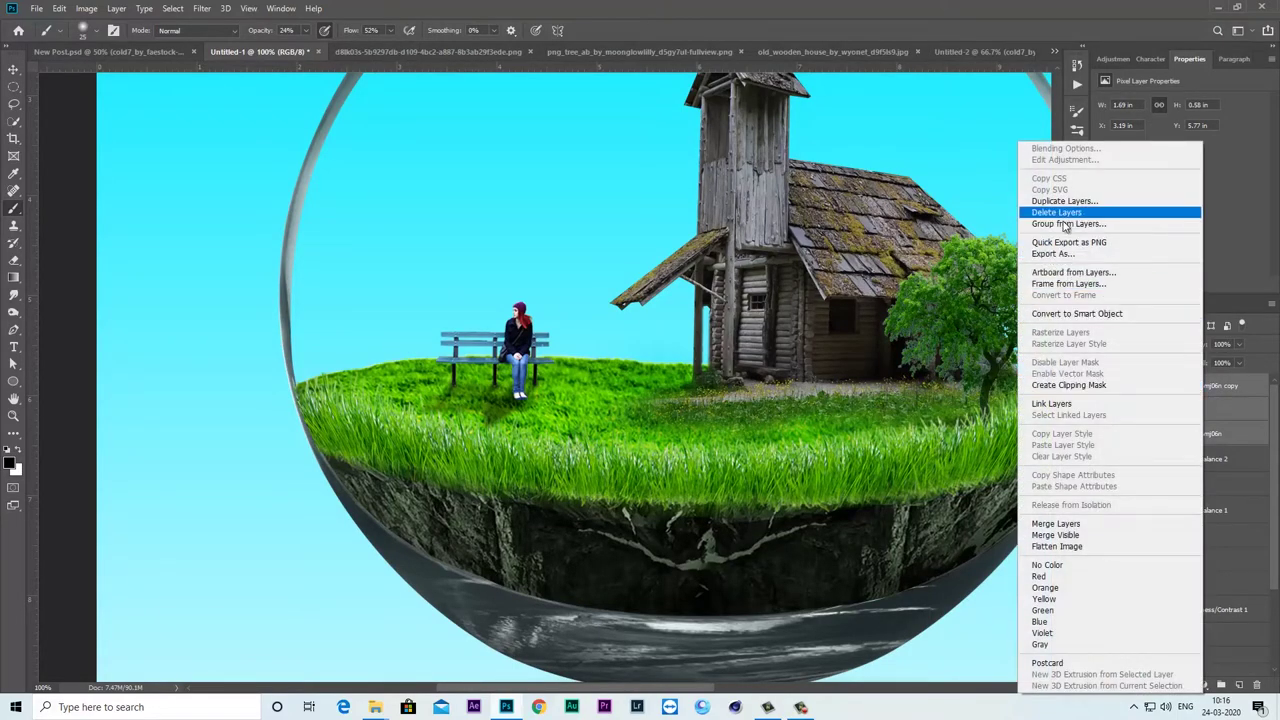
{"action": "left_click", "coordinate": [1062, 223]}
{"action": "left_click", "coordinate": [746, 217]}
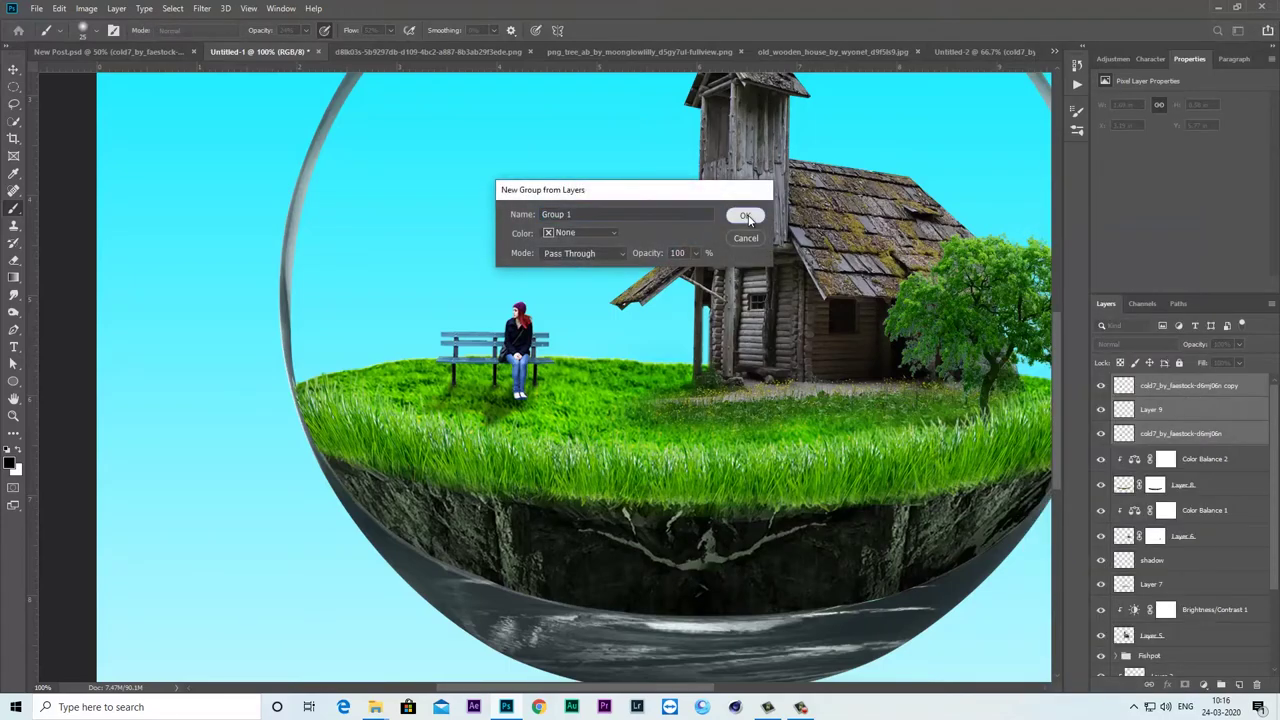
{"action": "left_click", "coordinate": [1101, 385]}
{"action": "left_click", "coordinate": [1101, 385]}
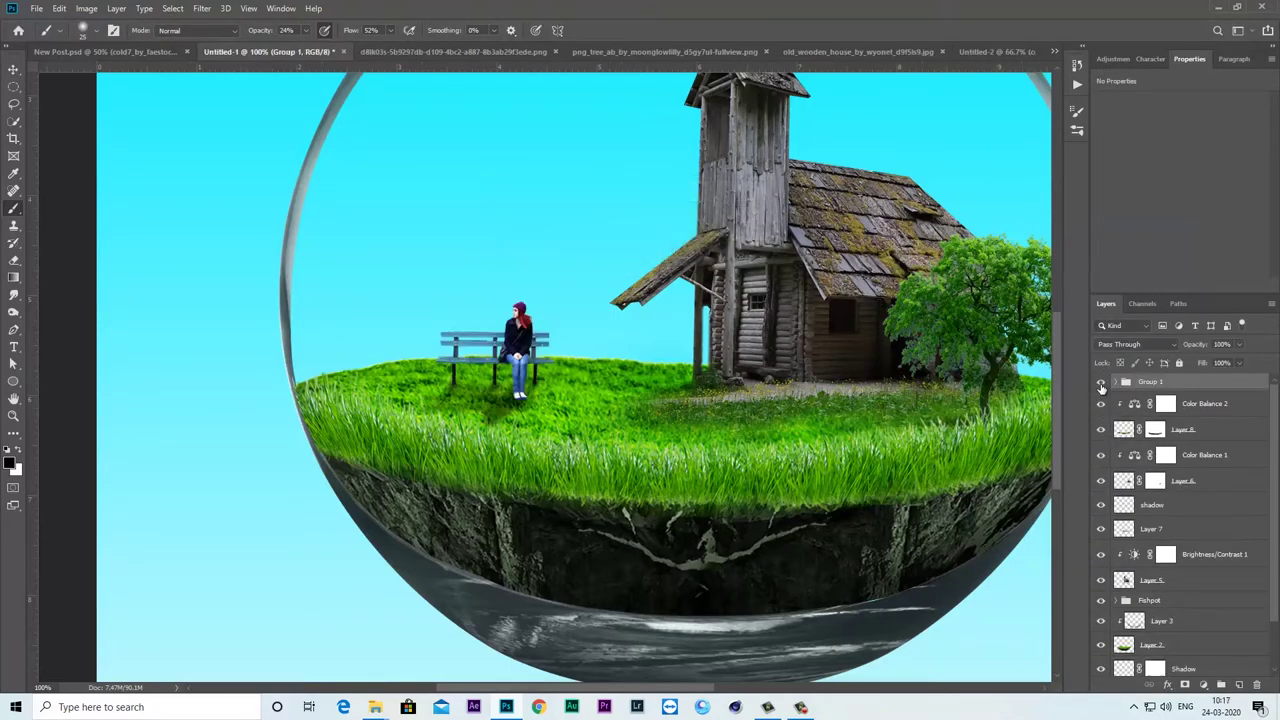
{"action": "key", "text": "ctrl+minus"}
{"action": "key", "text": "ctrl+minus"}
{"action": "key", "text": "ctrl+minus"}
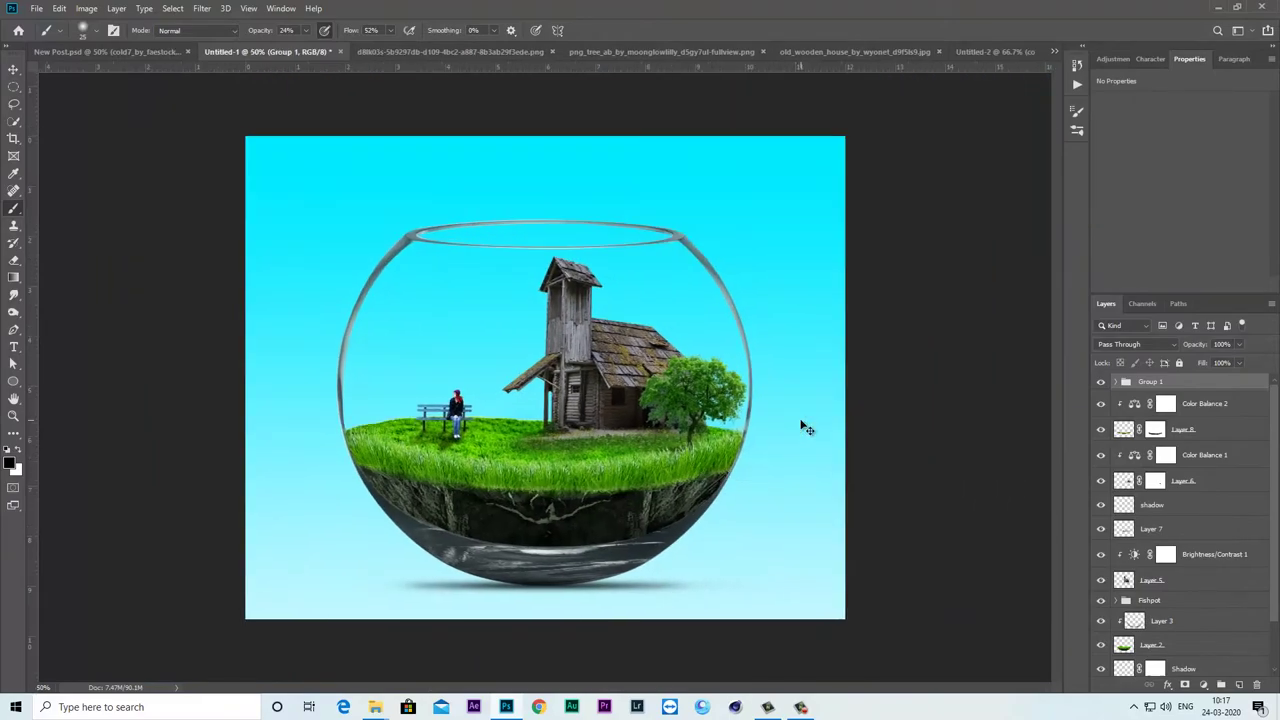
{"action": "key", "text": "ctrl+plus"}
{"action": "key", "text": "ctrl+plus"}
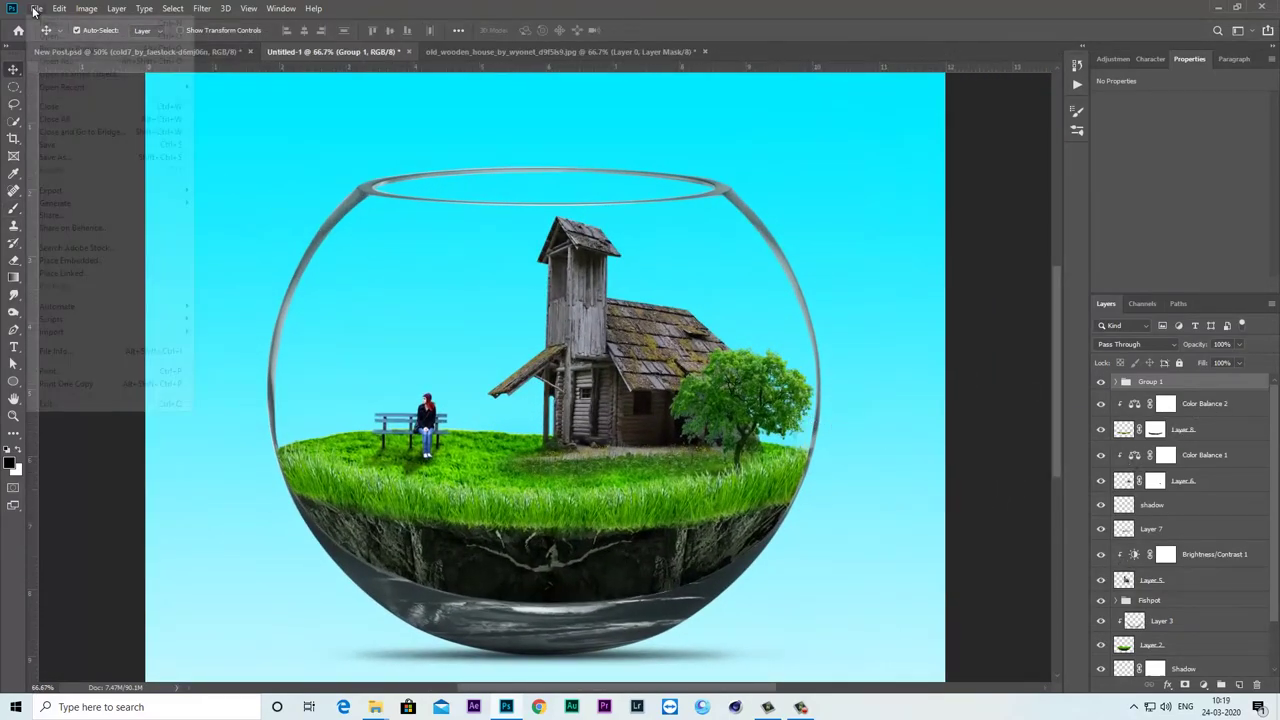
- Place the cloud fog image, scaled small at the bowl's upper left
{"action": "left_click", "coordinate": [36, 8]}
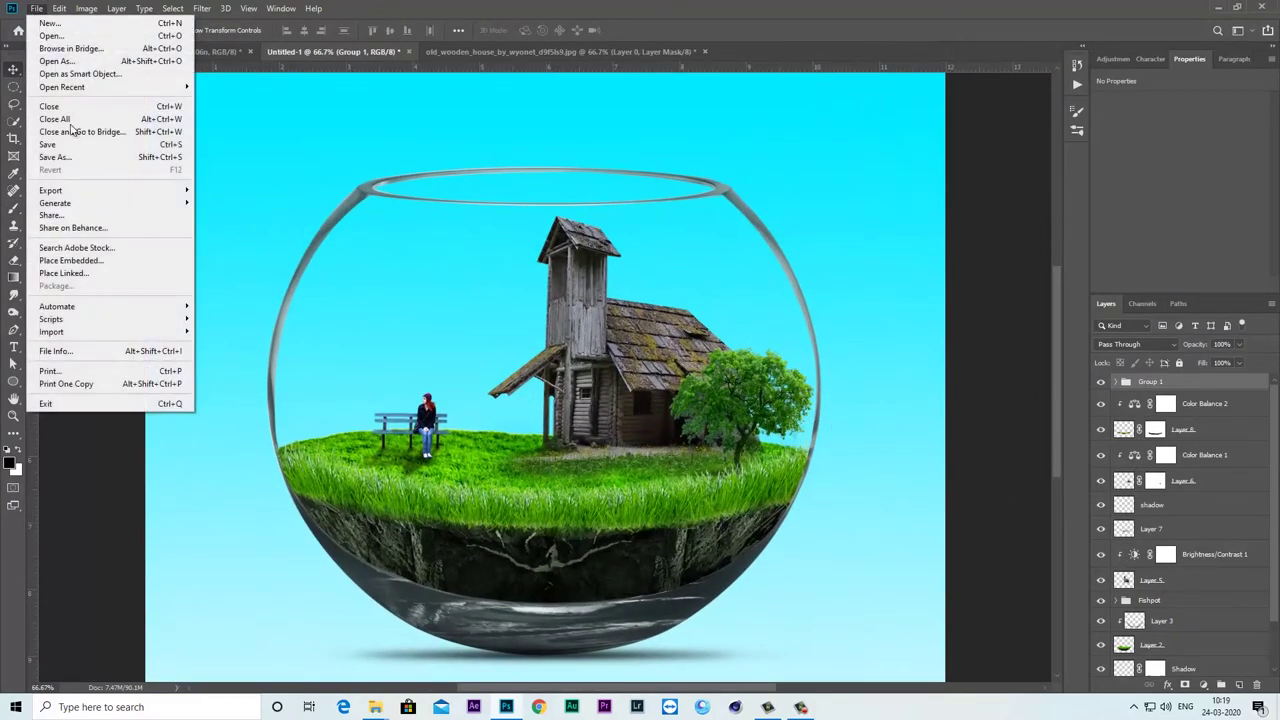
{"action": "left_click", "coordinate": [95, 260]}
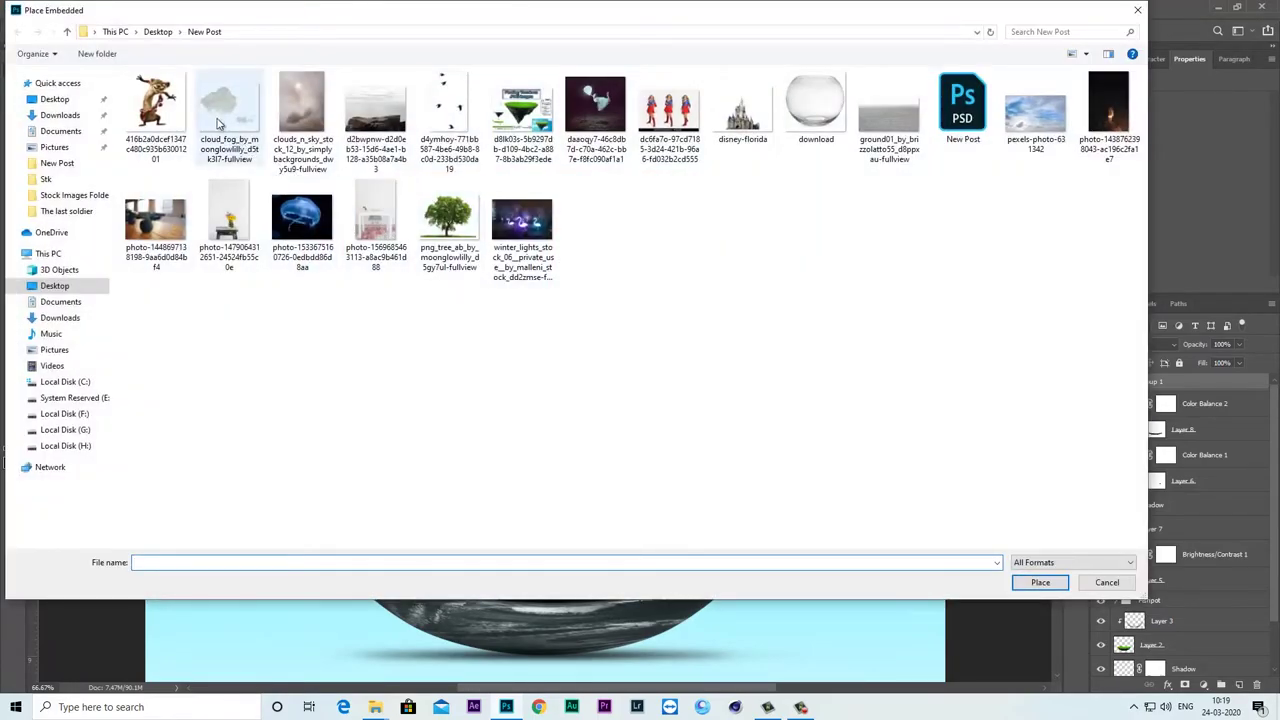
{"action": "left_click", "coordinate": [218, 122]}
{"action": "left_click", "coordinate": [1040, 582]}
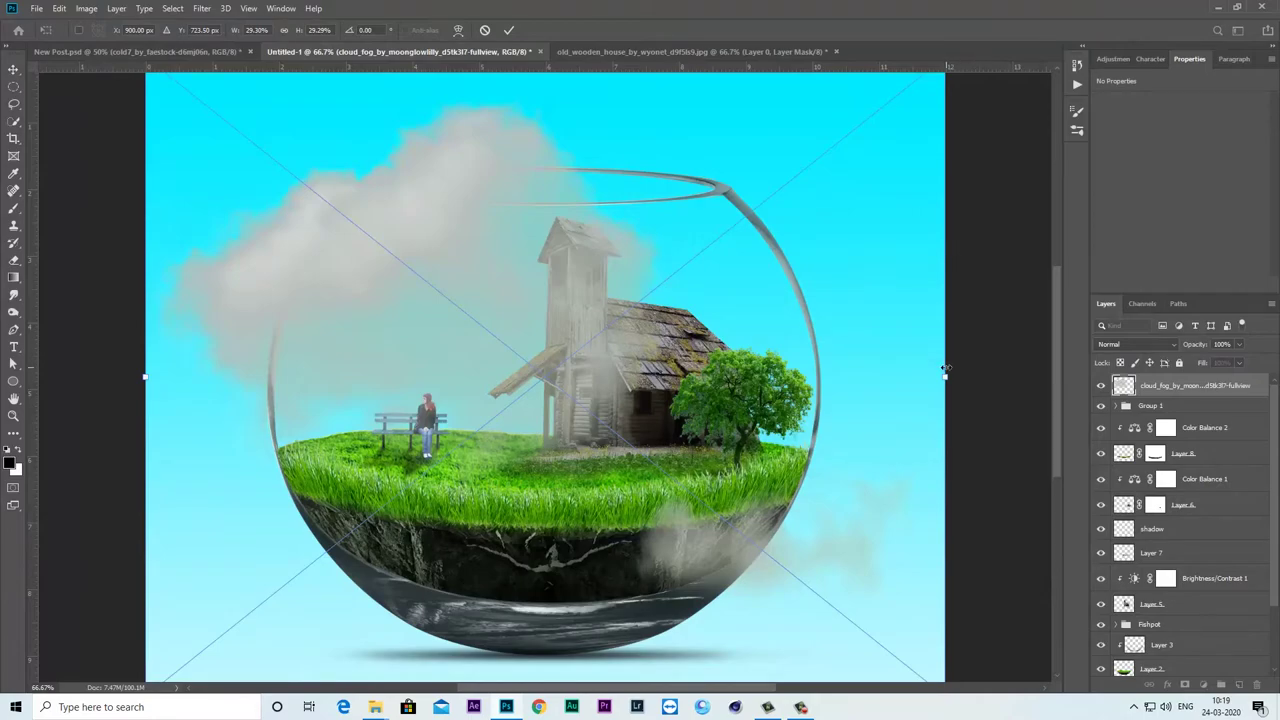
{"action": "left_click_drag", "start_coordinate": [944, 370], "coordinate": [640, 376]}
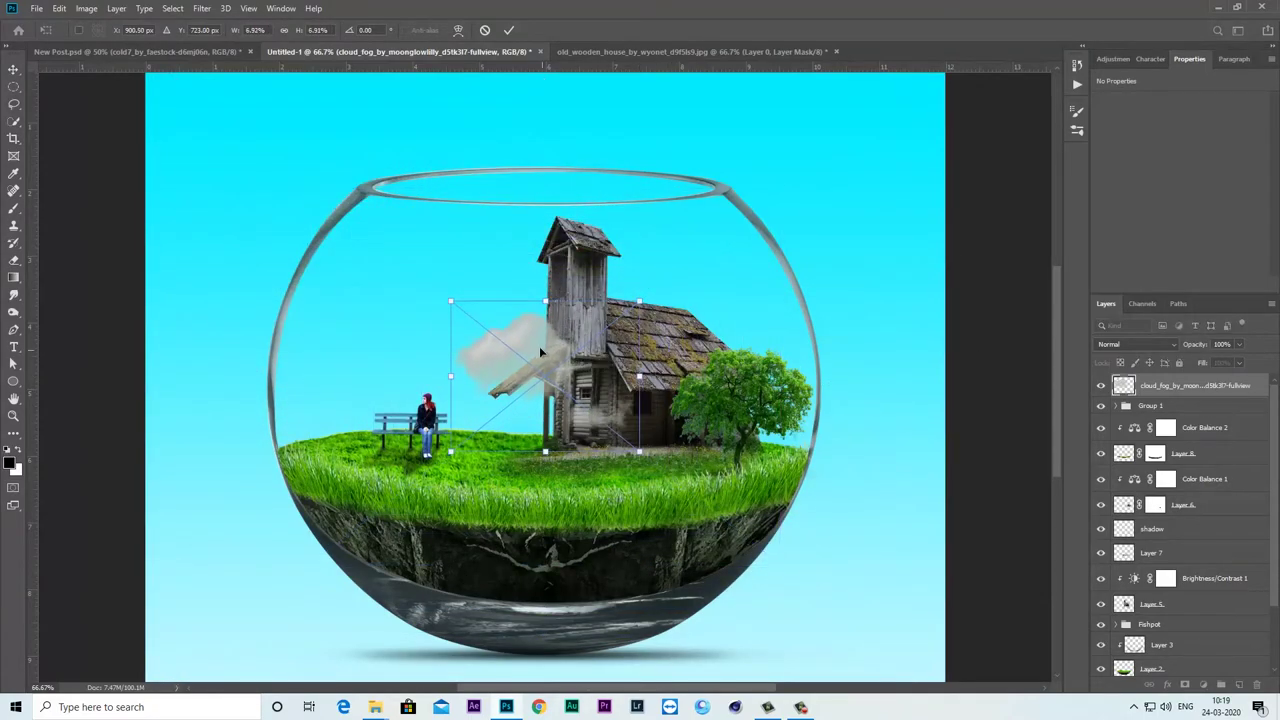
{"action": "left_click_drag", "start_coordinate": [540, 352], "coordinate": [445, 253]}
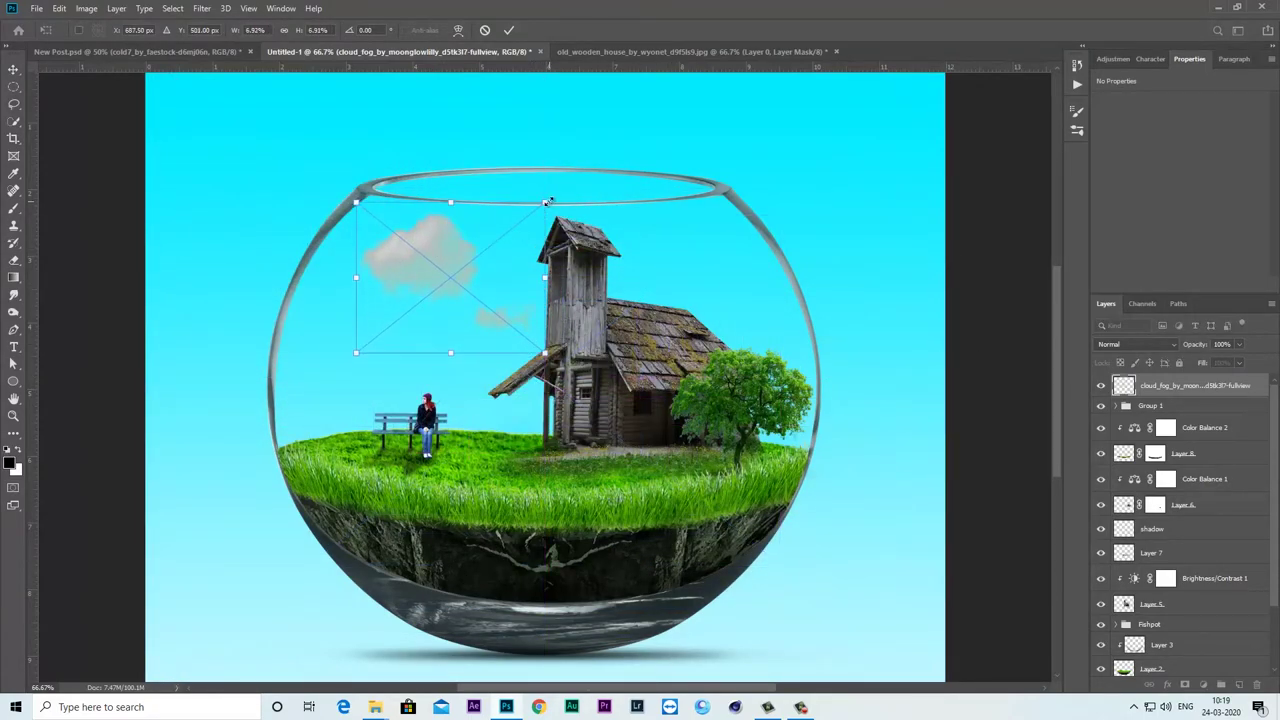
{"action": "left_click_drag", "start_coordinate": [546, 202], "coordinate": [491, 226]}
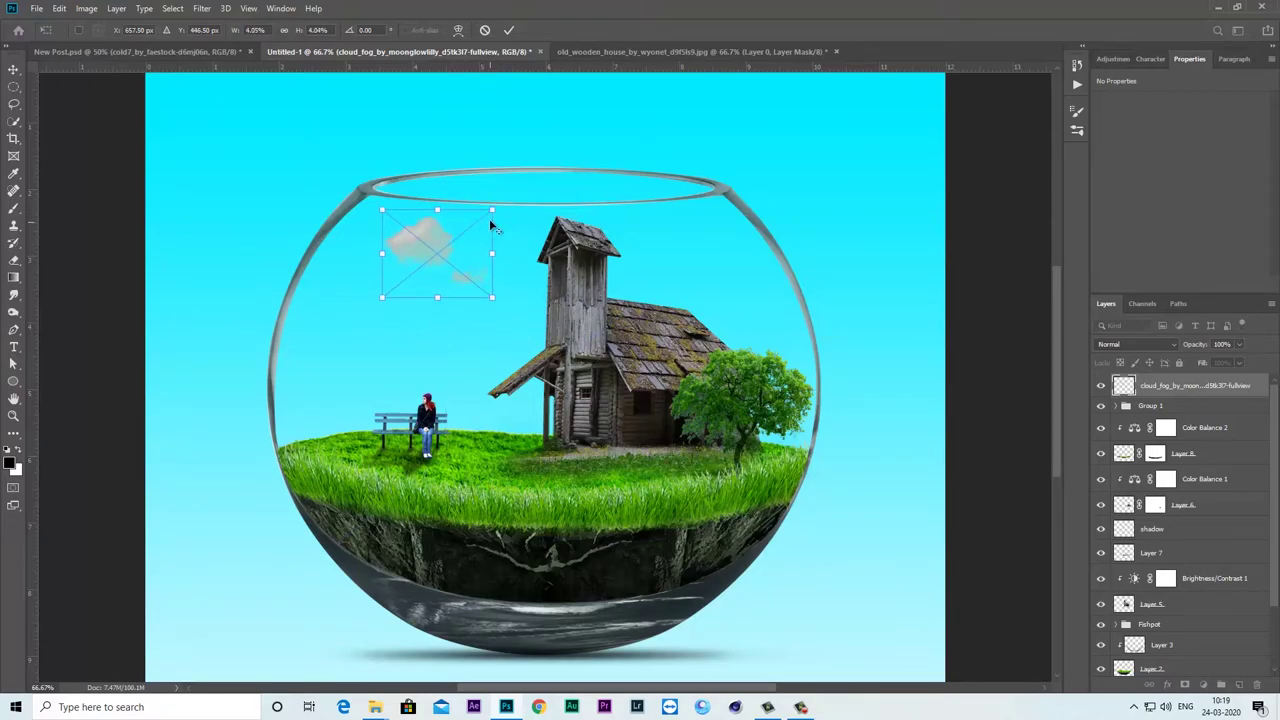
{"action": "left_click_drag", "start_coordinate": [491, 226], "coordinate": [520, 196]}
{"action": "left_click", "coordinate": [511, 31]}
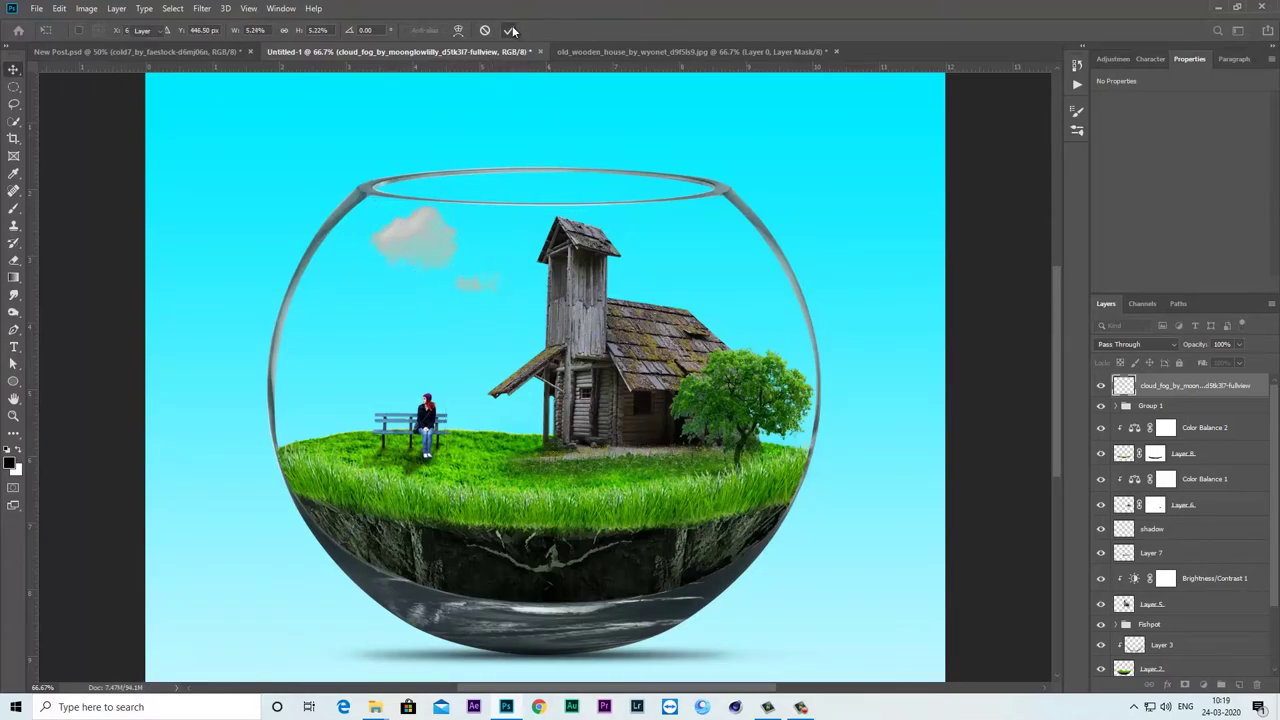
- Set the cloud layer's blend mode to Linear Dodge (Add)
{"action": "left_click", "coordinate": [1135, 344]}
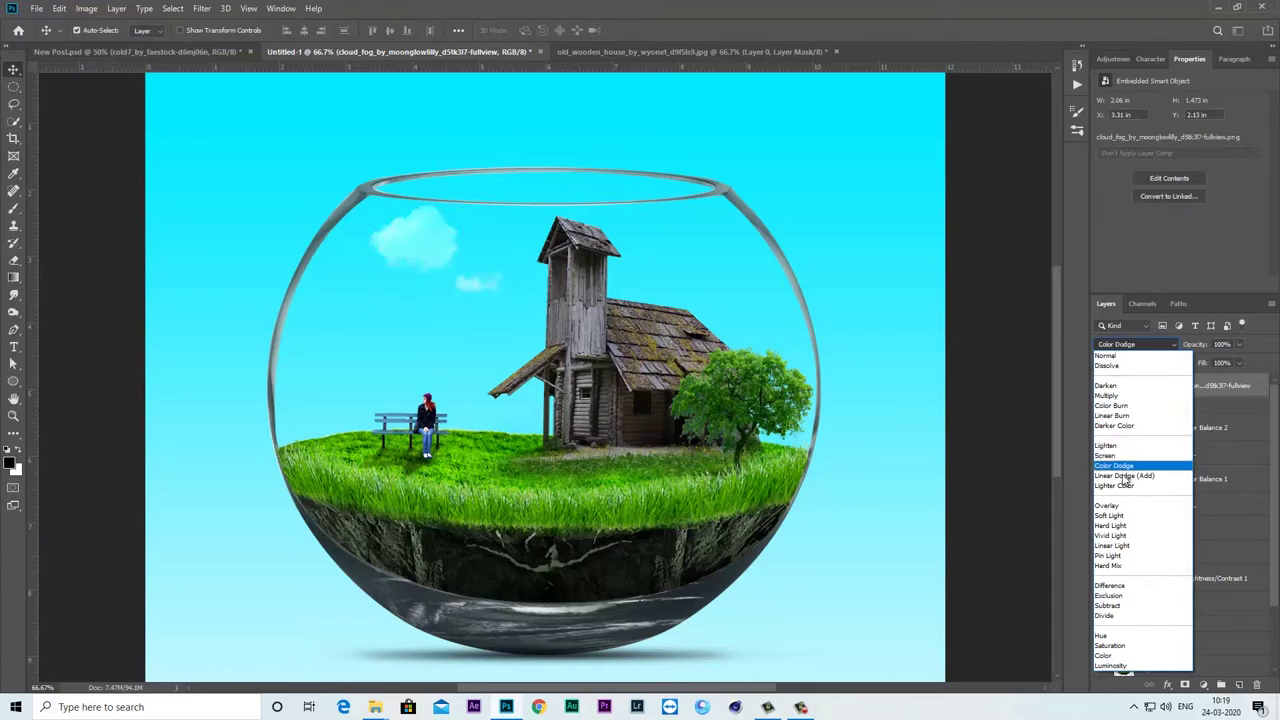
{"action": "left_click", "coordinate": [1124, 476]}
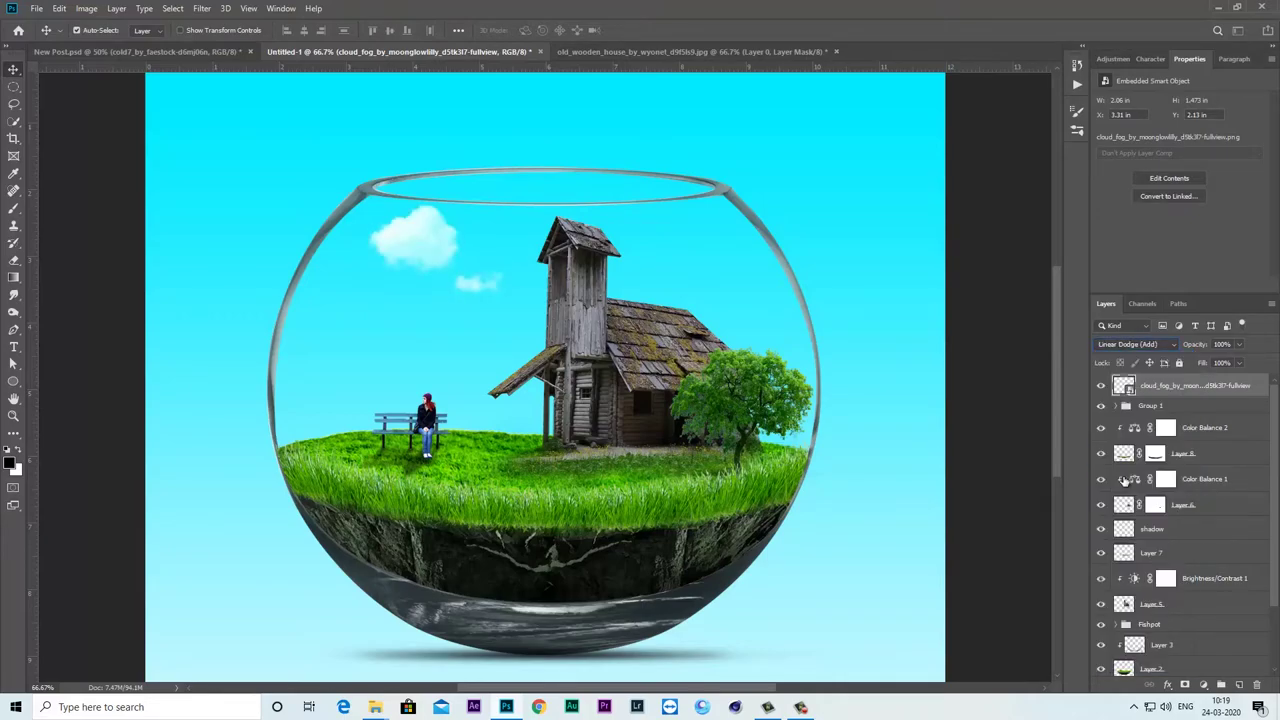
{"action": "left_click", "coordinate": [1101, 386]}
{"action": "left_click", "coordinate": [1101, 386]}
- Duplicate the cloud layer and move the copy right of the house tower
{"action": "right_click", "coordinate": [1211, 387]}
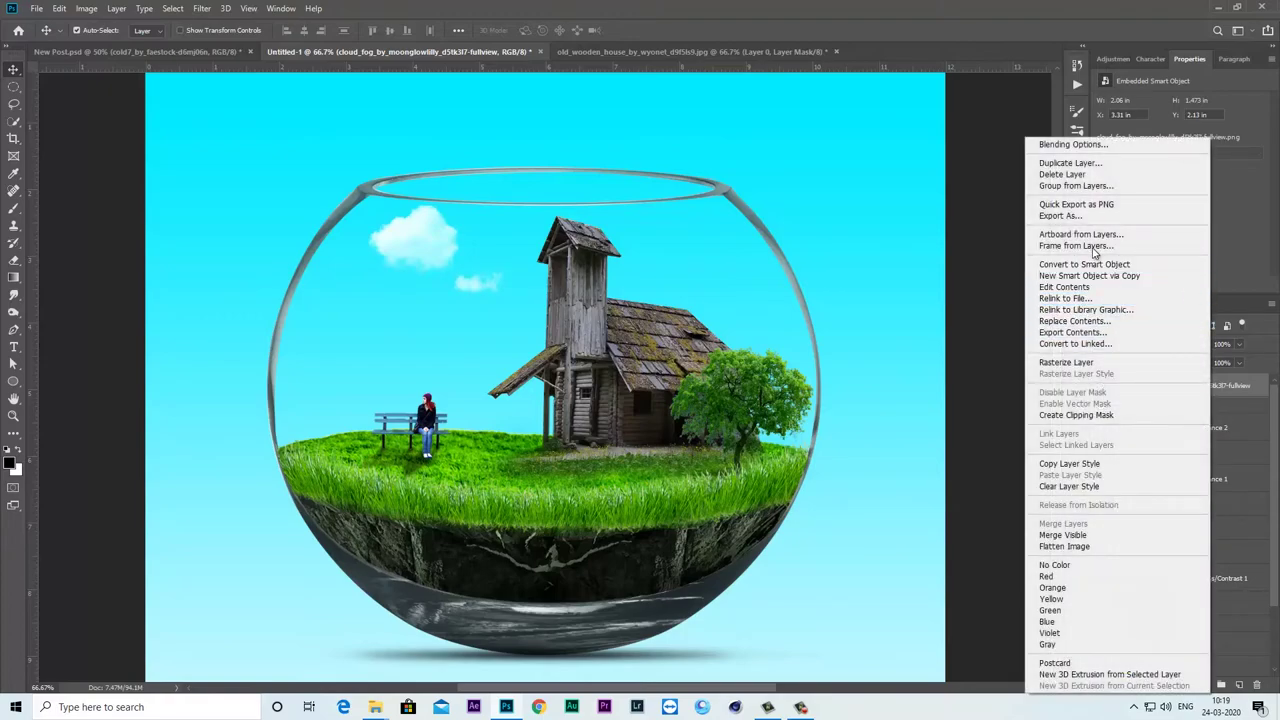
{"action": "left_click", "coordinate": [1064, 165]}
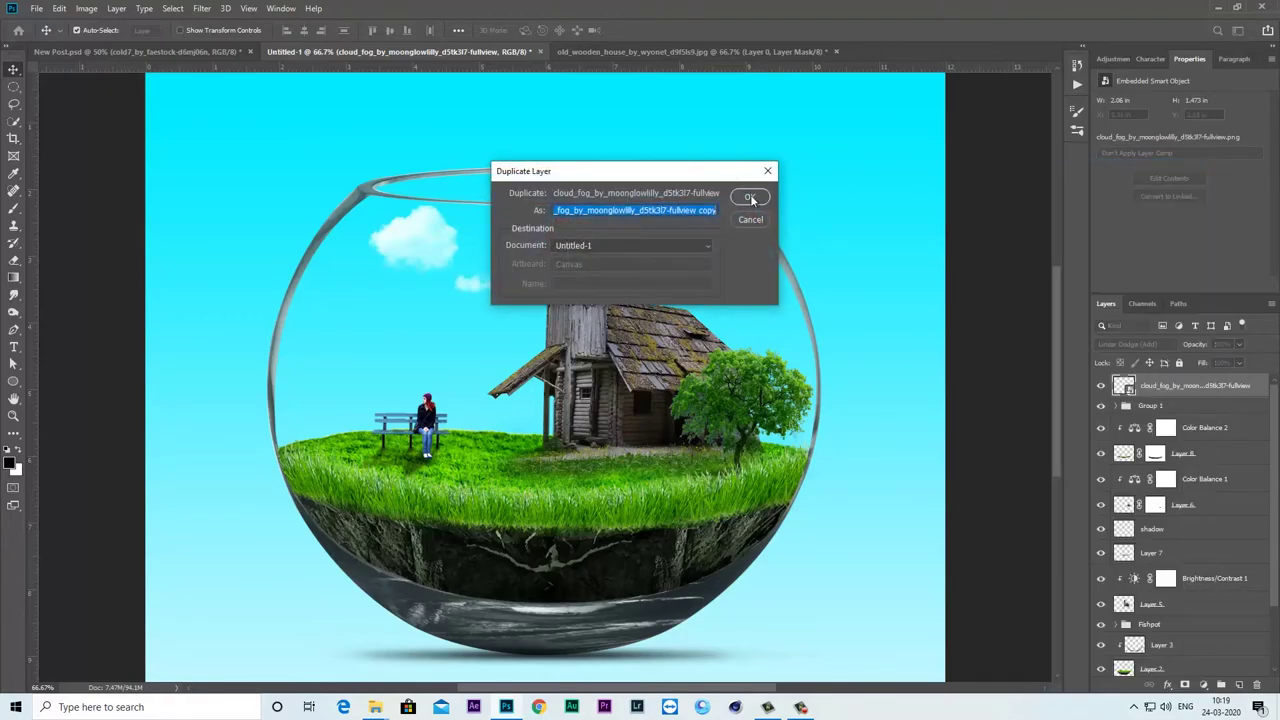
{"action": "left_click", "coordinate": [750, 197]}
{"action": "left_click_drag", "start_coordinate": [409, 253], "coordinate": [668, 260]}
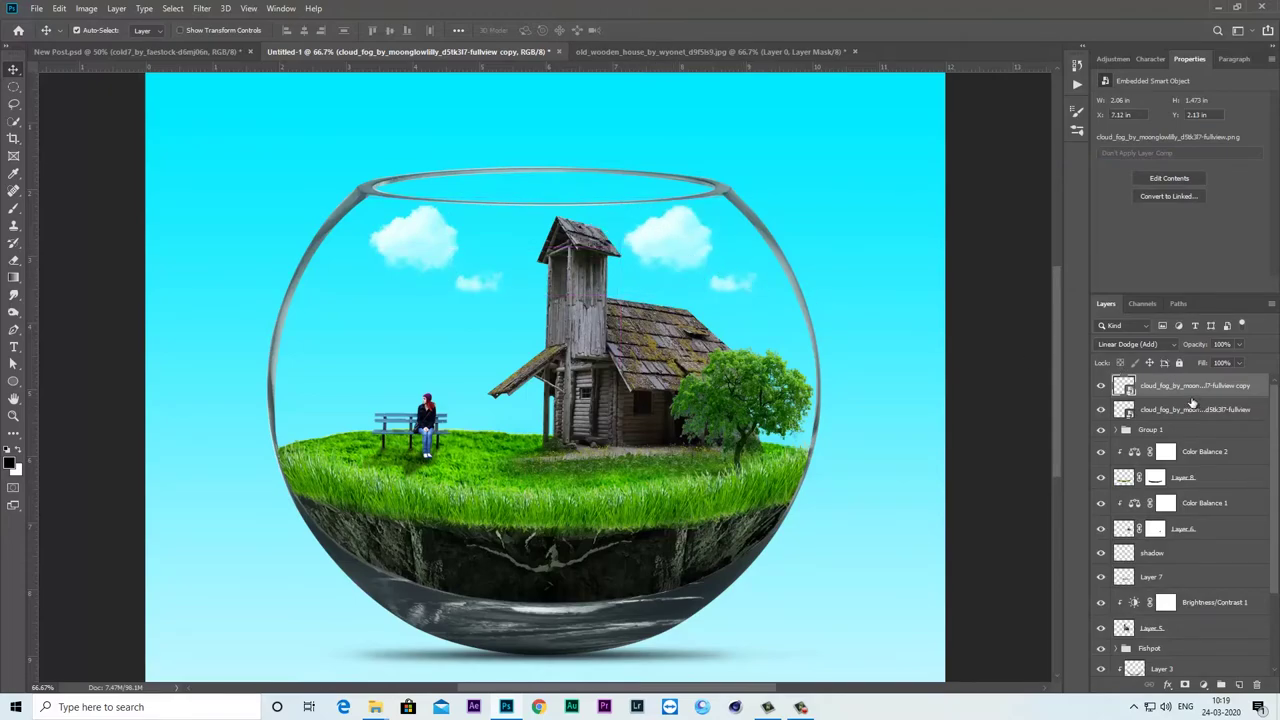
- Mask the cloud copy and brush out the small puff beside it at full opacity
{"action": "left_click", "coordinate": [1184, 686]}
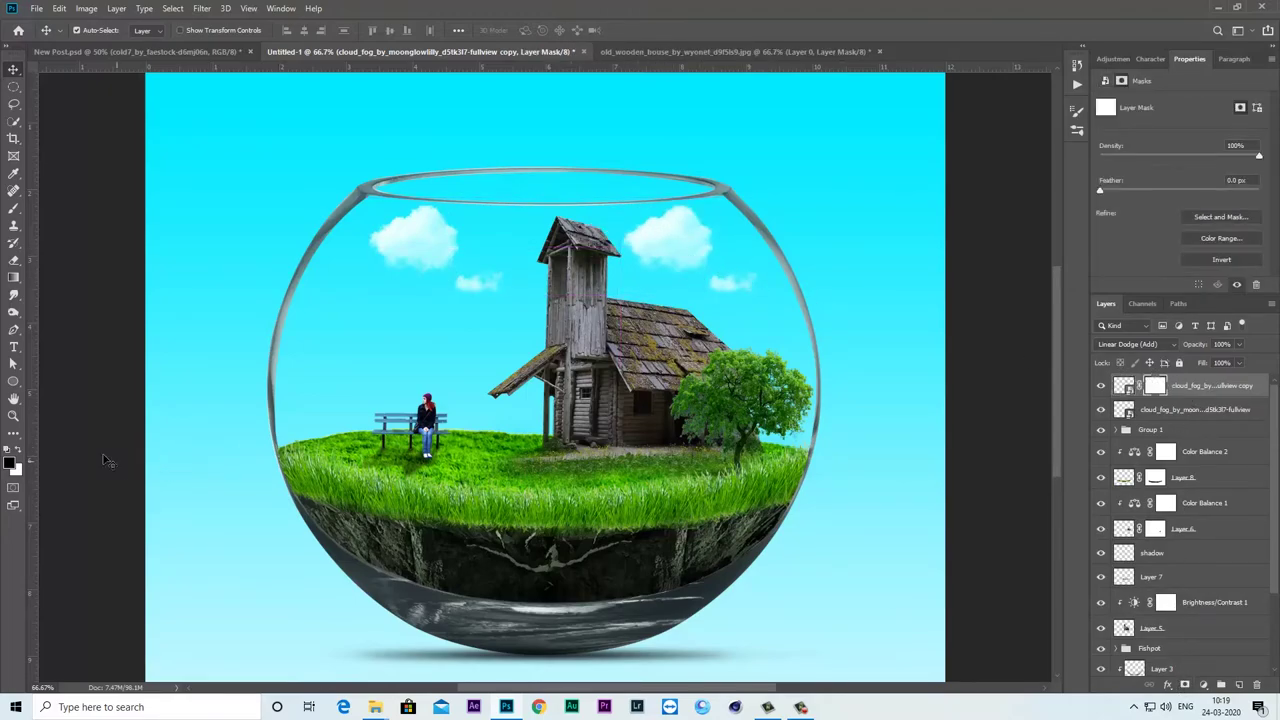
{"action": "left_click", "coordinate": [14, 210]}
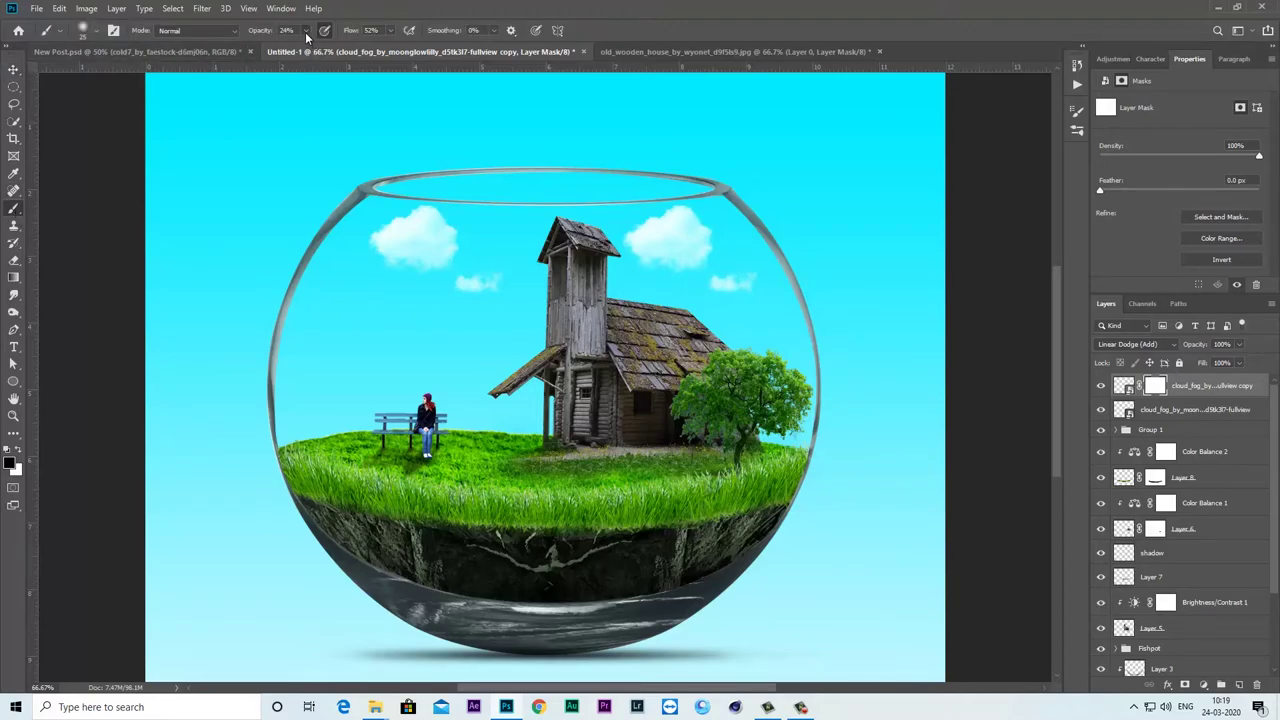
{"action": "left_click", "coordinate": [305, 30]}
{"action": "left_click_drag", "start_coordinate": [712, 284], "coordinate": [748, 280]}
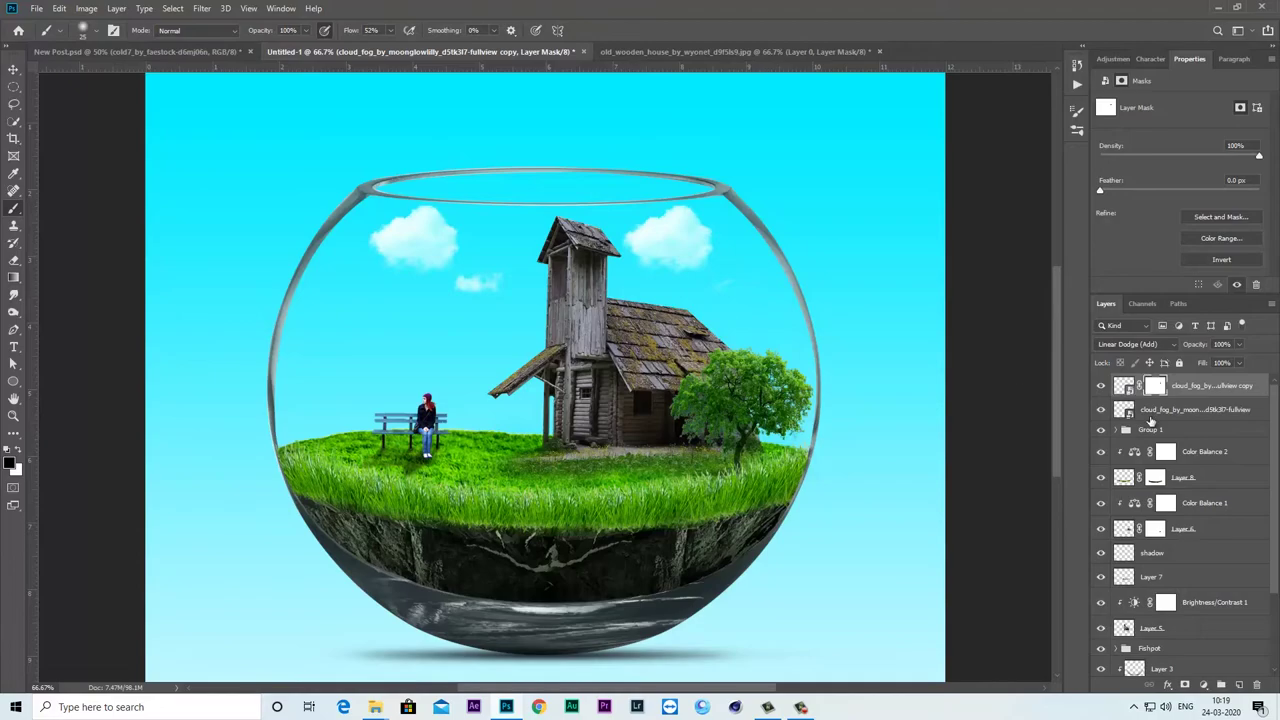
{"action": "left_click", "coordinate": [1232, 390]}
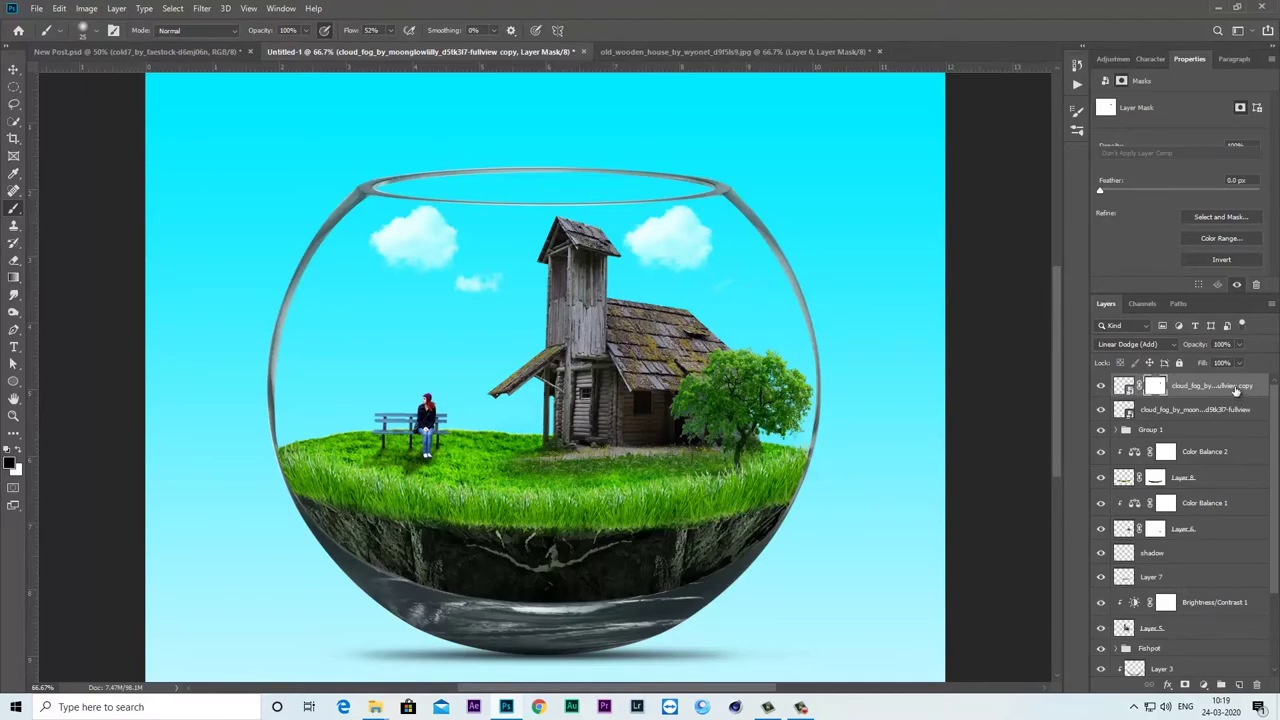
{"action": "left_click", "coordinate": [33, 8]}
- Place the birds image, scaled to about 11%, in the sky left of the tower
{"action": "left_click", "coordinate": [97, 262]}
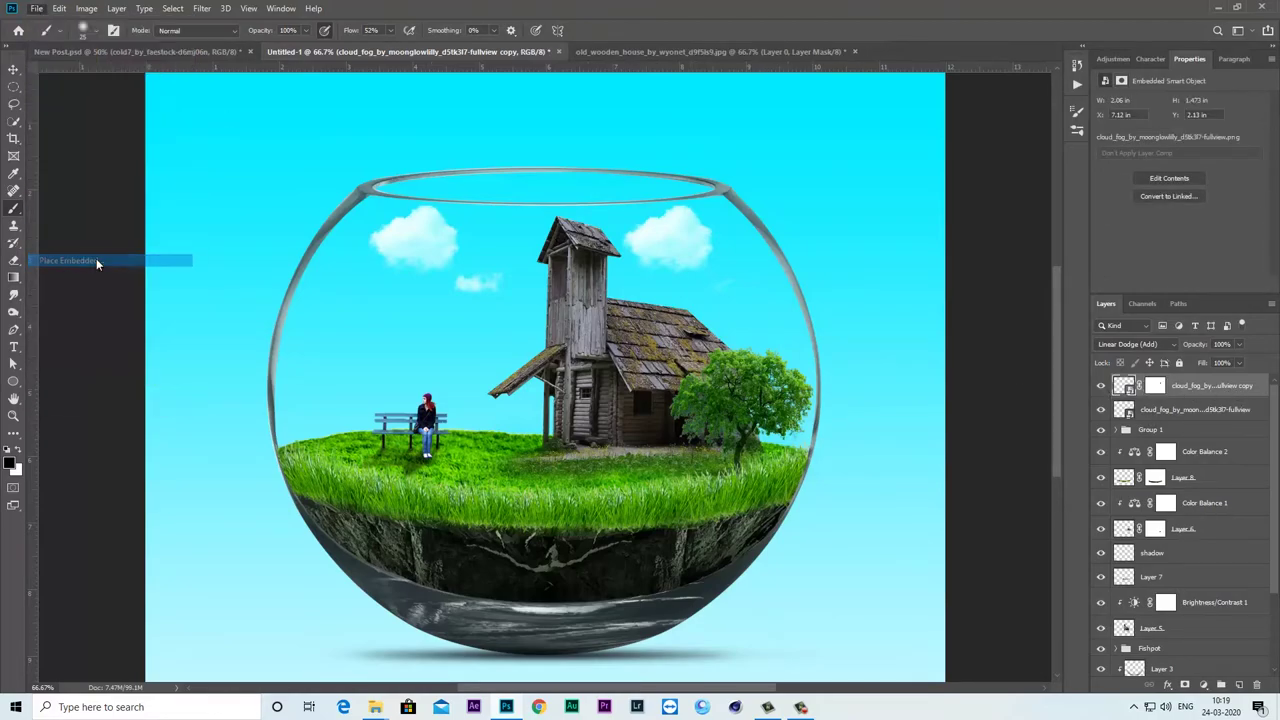
{"action": "left_click", "coordinate": [449, 120]}
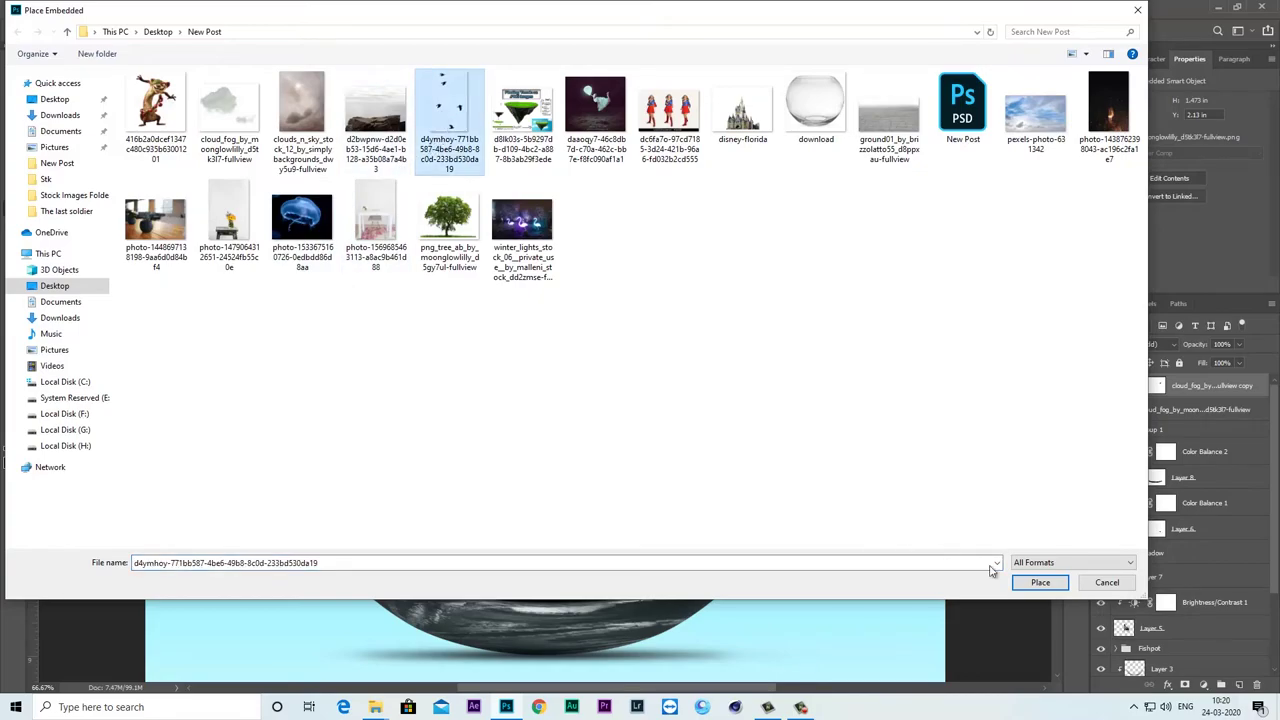
{"action": "left_click", "coordinate": [1040, 582]}
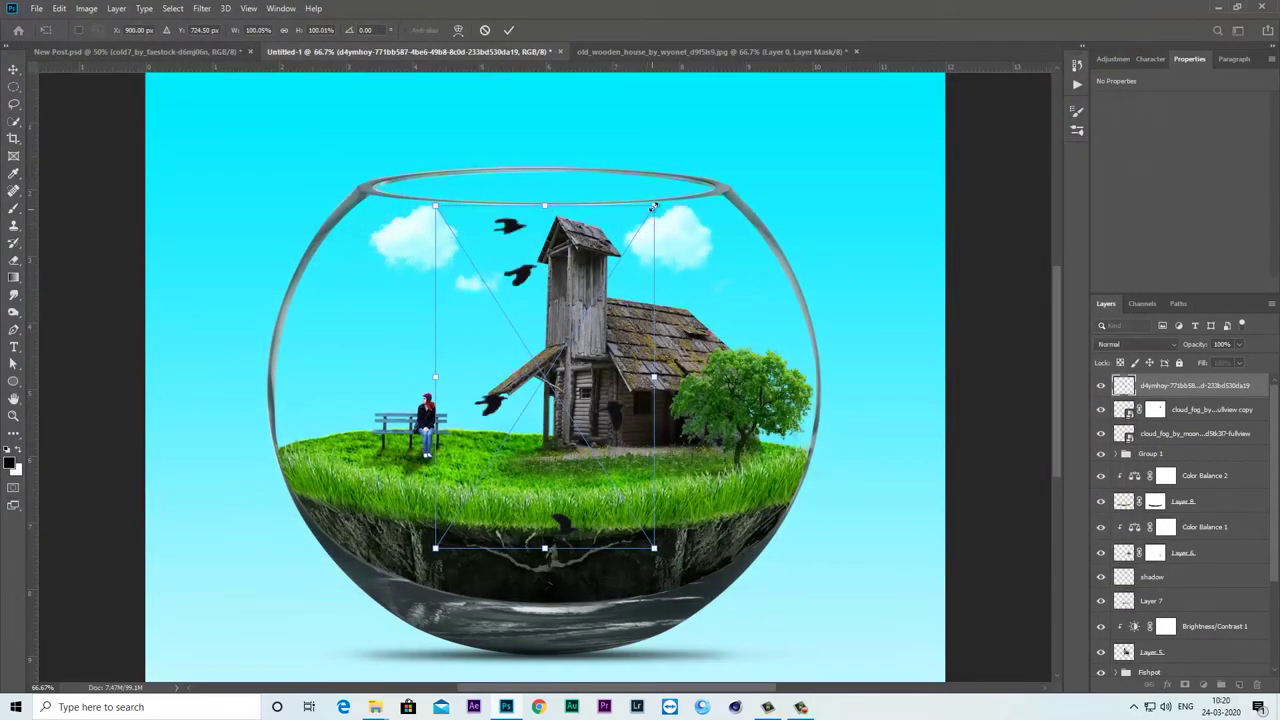
{"action": "mouse_move", "coordinate": [653, 206]}
{"action": "left_mouse_down"}
{"action": "mouse_move", "coordinate": [577, 325]}
{"action": "mouse_move", "coordinate": [338, 299]}
{"action": "left_mouse_up"}
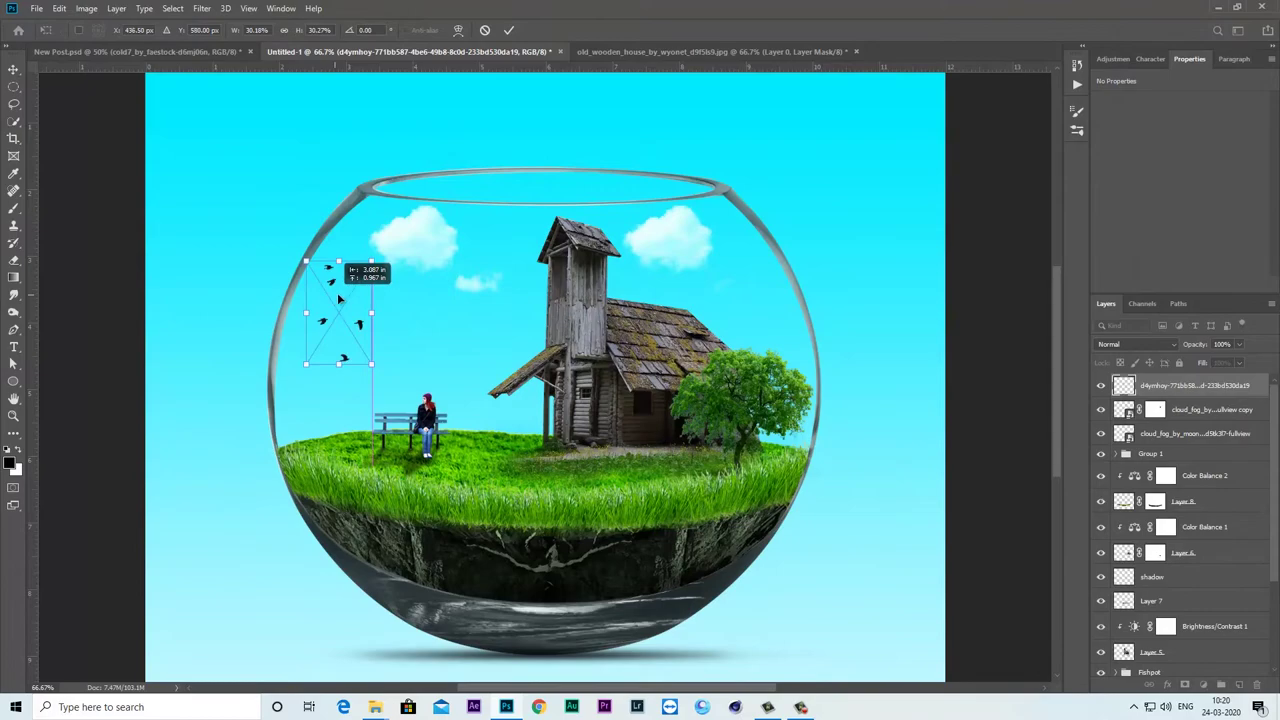
{"action": "mouse_move", "coordinate": [372, 364]}
{"action": "left_mouse_down"}
{"action": "mouse_move", "coordinate": [331, 299]}
{"action": "mouse_move", "coordinate": [362, 314]}
{"action": "mouse_move", "coordinate": [385, 266]}
{"action": "mouse_move", "coordinate": [553, 250]}
{"action": "left_mouse_up"}
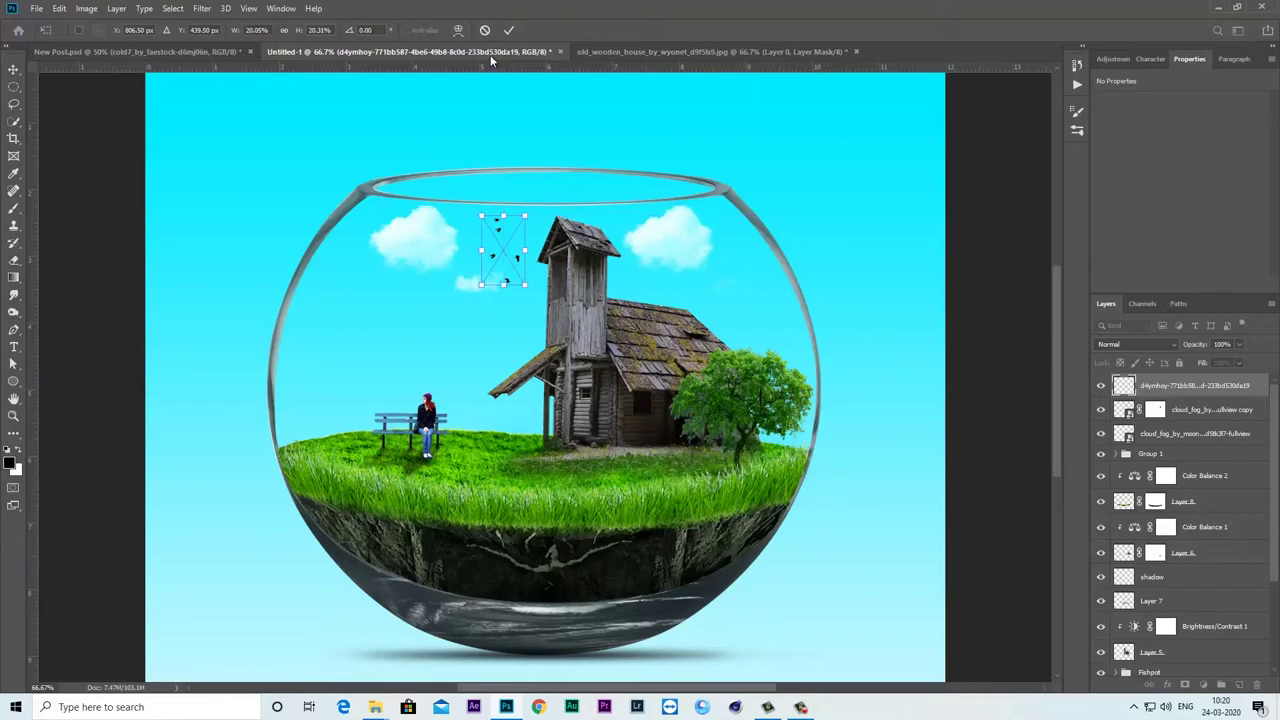
{"action": "left_click", "coordinate": [509, 30]}
{"action": "key", "text": "b"}
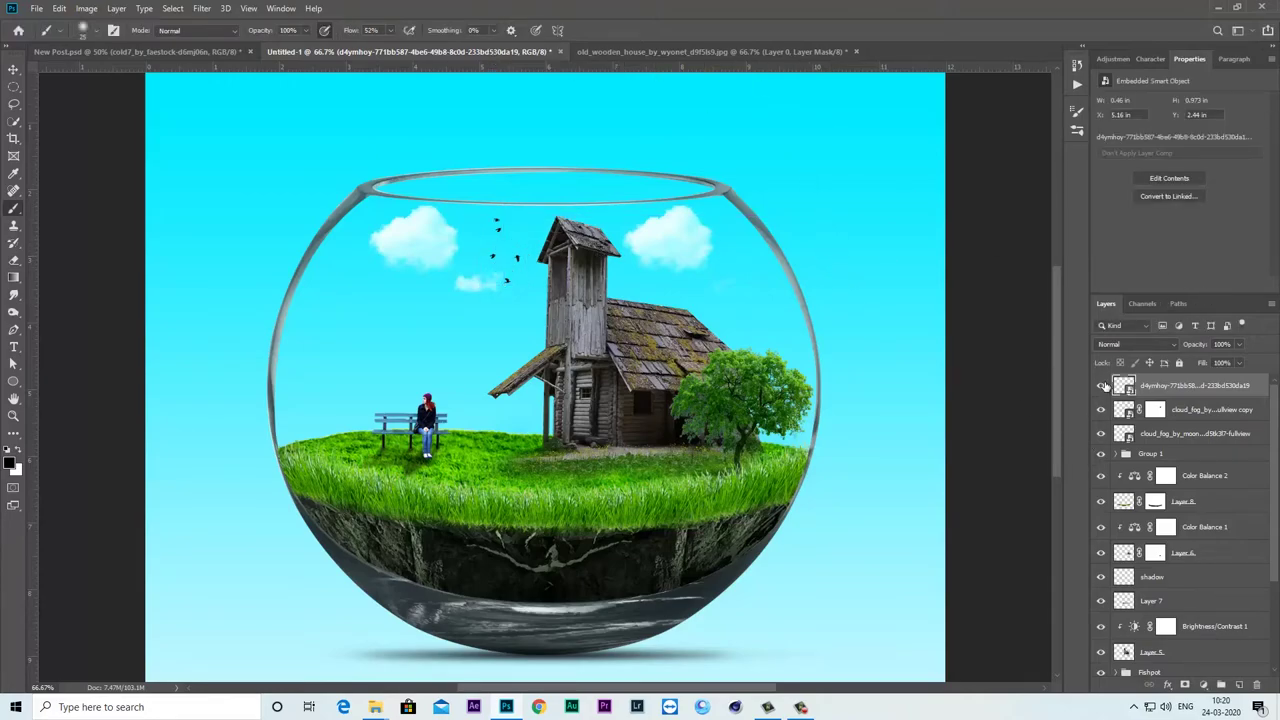
{"action": "left_click", "coordinate": [1101, 386]}
- Add empty Layer 10 and start a pen path from the rim down the bowl's left side
{"action": "left_click", "coordinate": [1239, 686]}
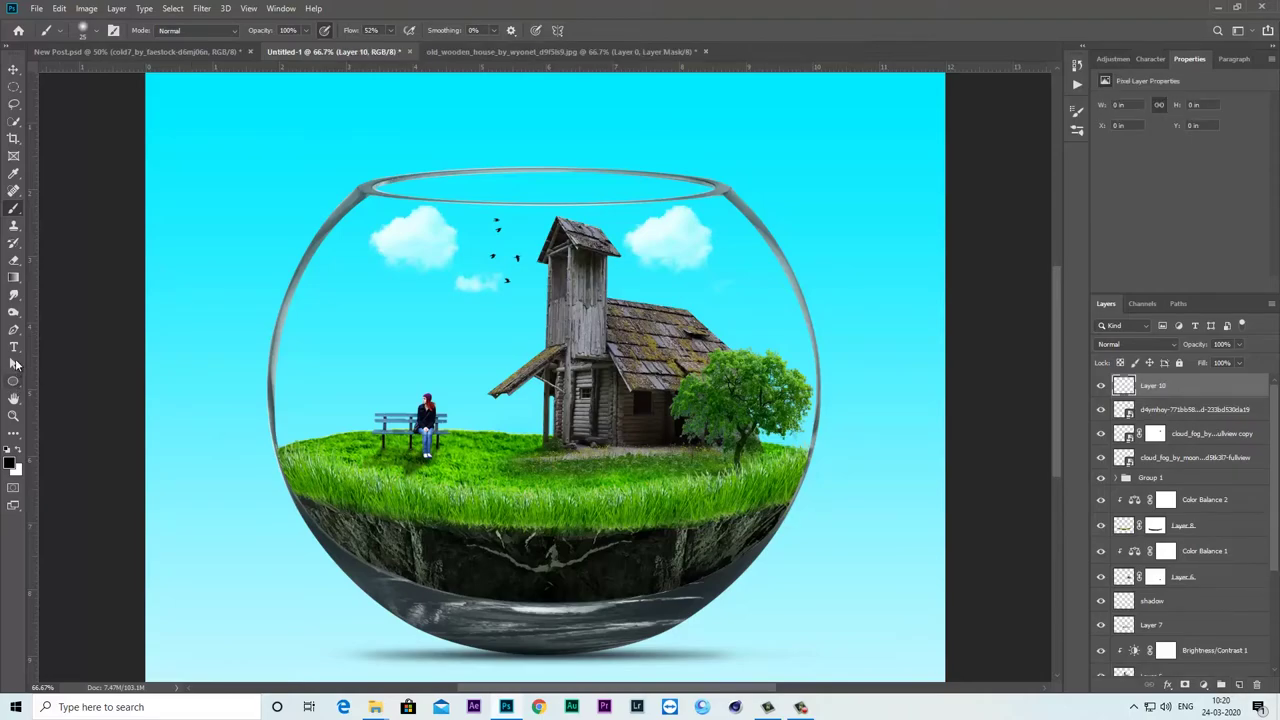
{"action": "right_click", "coordinate": [14, 330]}
{"action": "left_click", "coordinate": [75, 333]}
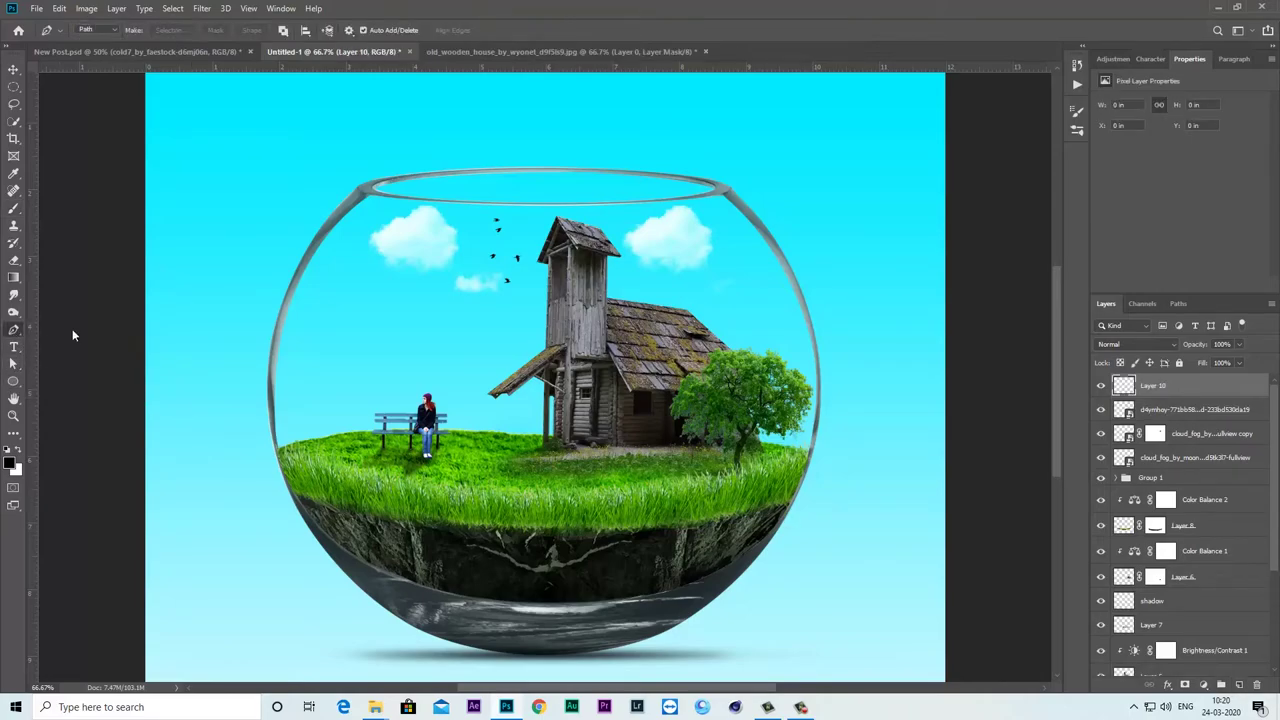
{"action": "left_click", "coordinate": [369, 197]}
{"action": "mouse_move", "coordinate": [275, 416]}
{"action": "left_mouse_down"}
{"action": "mouse_move", "coordinate": [278, 591]}
{"action": "mouse_move", "coordinate": [280, 575]}
{"action": "left_mouse_up"}
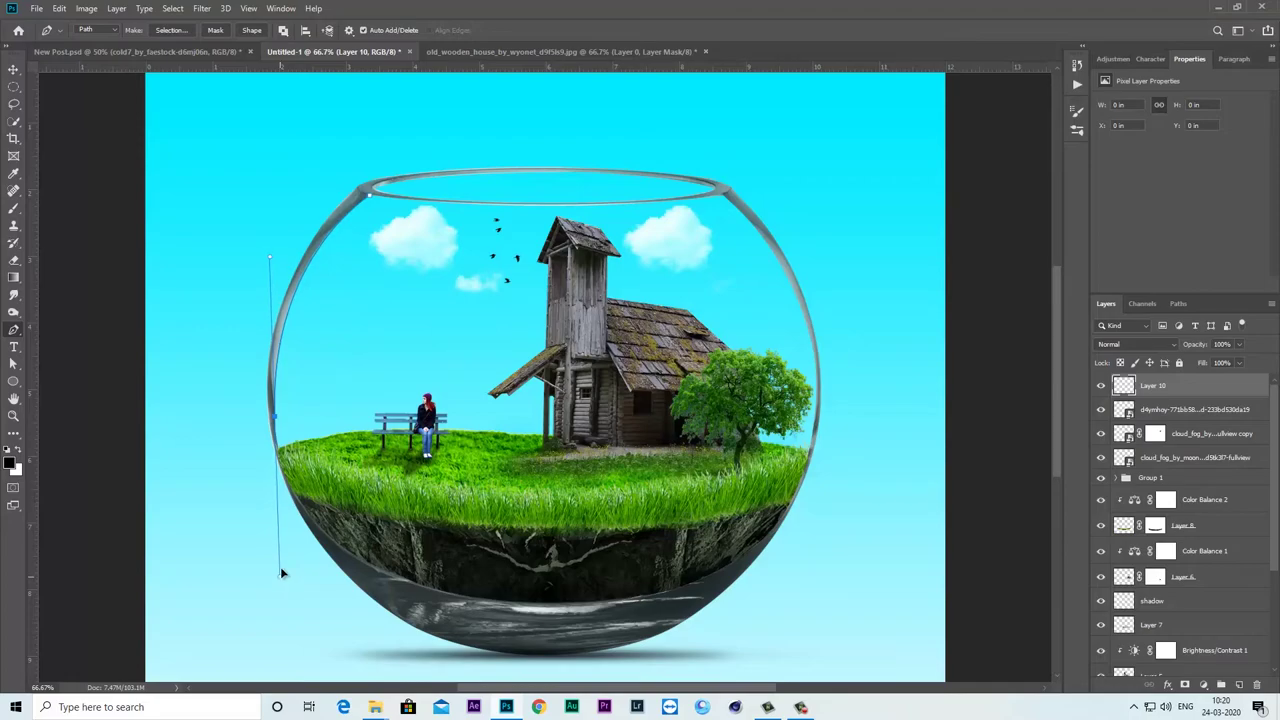
{"action": "left_click", "coordinate": [276, 420], "text": "alt"}
- Continue the path along the bowl's bottom and right side, closing it at the rim
{"action": "left_click_drag", "start_coordinate": [338, 443], "coordinate": [279, 340]}
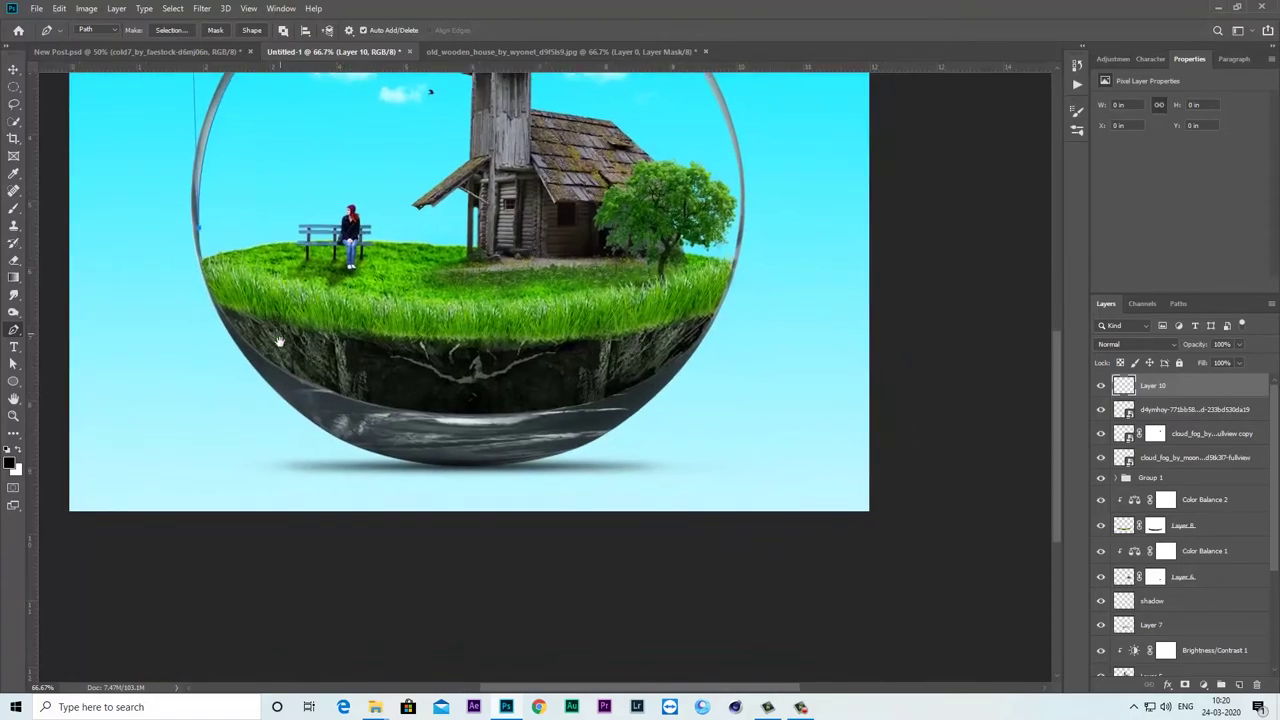
{"action": "left_click_drag", "start_coordinate": [315, 388], "coordinate": [440, 446]}
{"action": "left_click_drag", "start_coordinate": [588, 407], "coordinate": [742, 368]}
{"action": "mouse_move", "coordinate": [732, 290]}
{"action": "left_mouse_down"}
{"action": "mouse_move", "coordinate": [705, 445]}
{"action": "mouse_move", "coordinate": [733, 332]}
{"action": "left_mouse_up"}
{"action": "left_click", "coordinate": [704, 442], "text": "alt"}
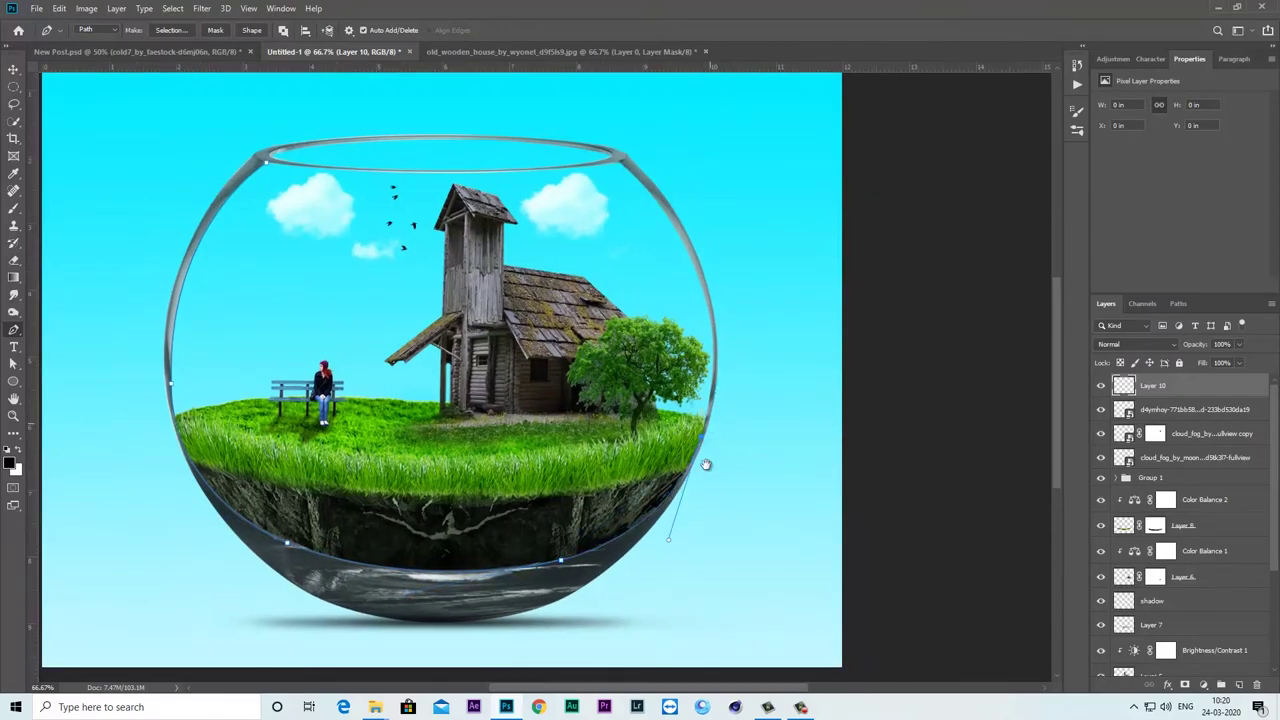
{"action": "left_click_drag", "start_coordinate": [705, 464], "coordinate": [686, 549]}
{"action": "left_click_drag", "start_coordinate": [645, 295], "coordinate": [561, 181]}
{"action": "left_click", "coordinate": [645, 296], "text": "alt"}
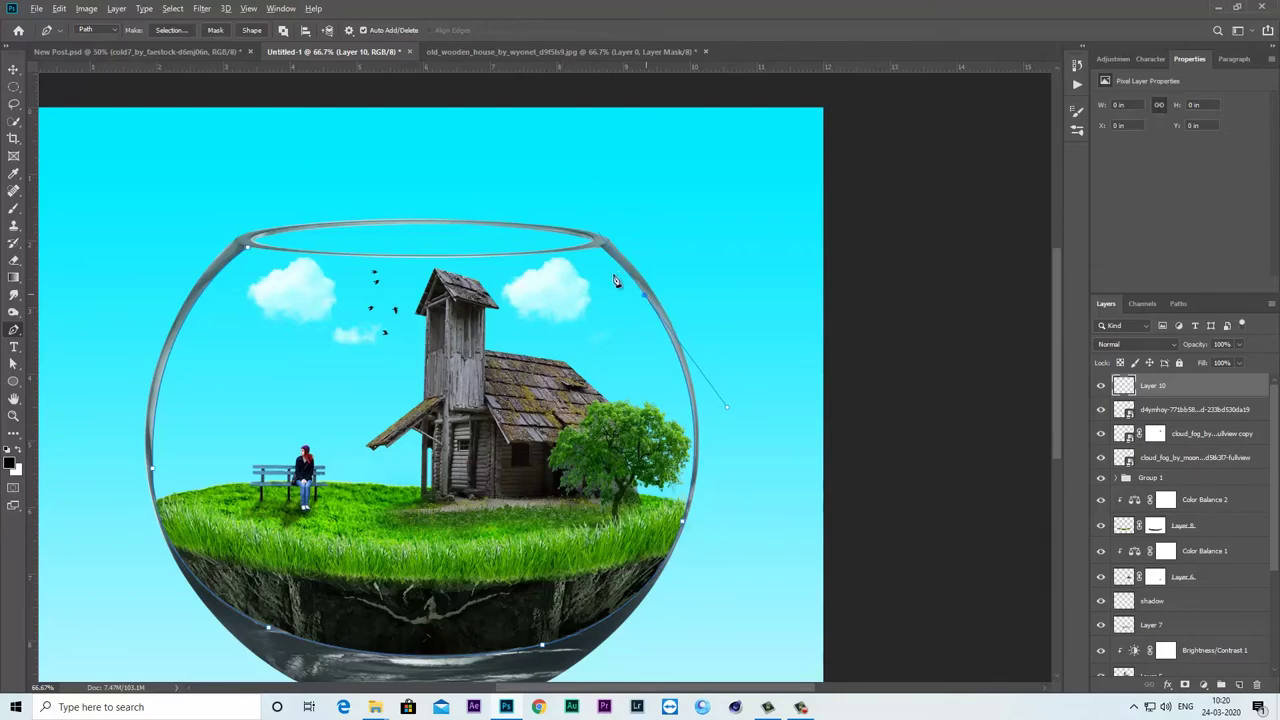
{"action": "left_click_drag", "start_coordinate": [622, 261], "coordinate": [582, 233]}
{"action": "scroll", "coordinate": [245, 252], "scroll_direction": "left", "scroll_amount": 3}
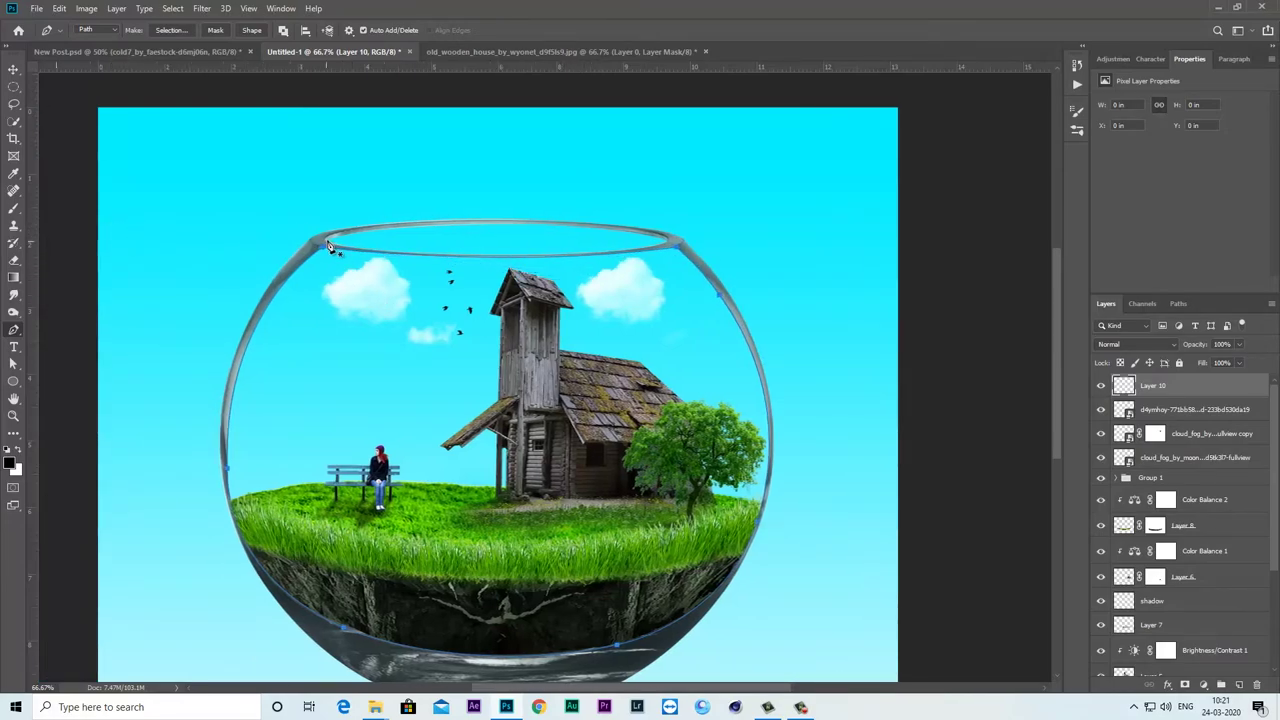
{"action": "left_click_drag", "start_coordinate": [663, 244], "coordinate": [587, 253]}
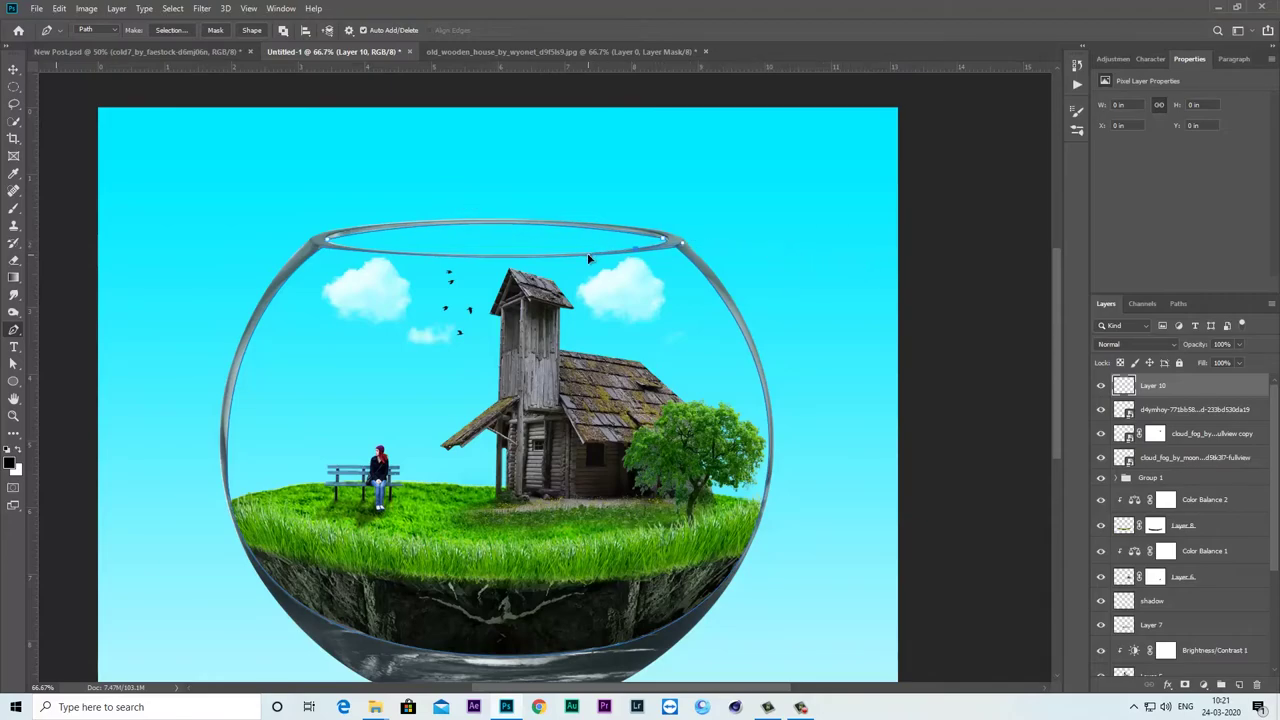
{"action": "left_click", "coordinate": [261, 213], "text": "ctrl"}
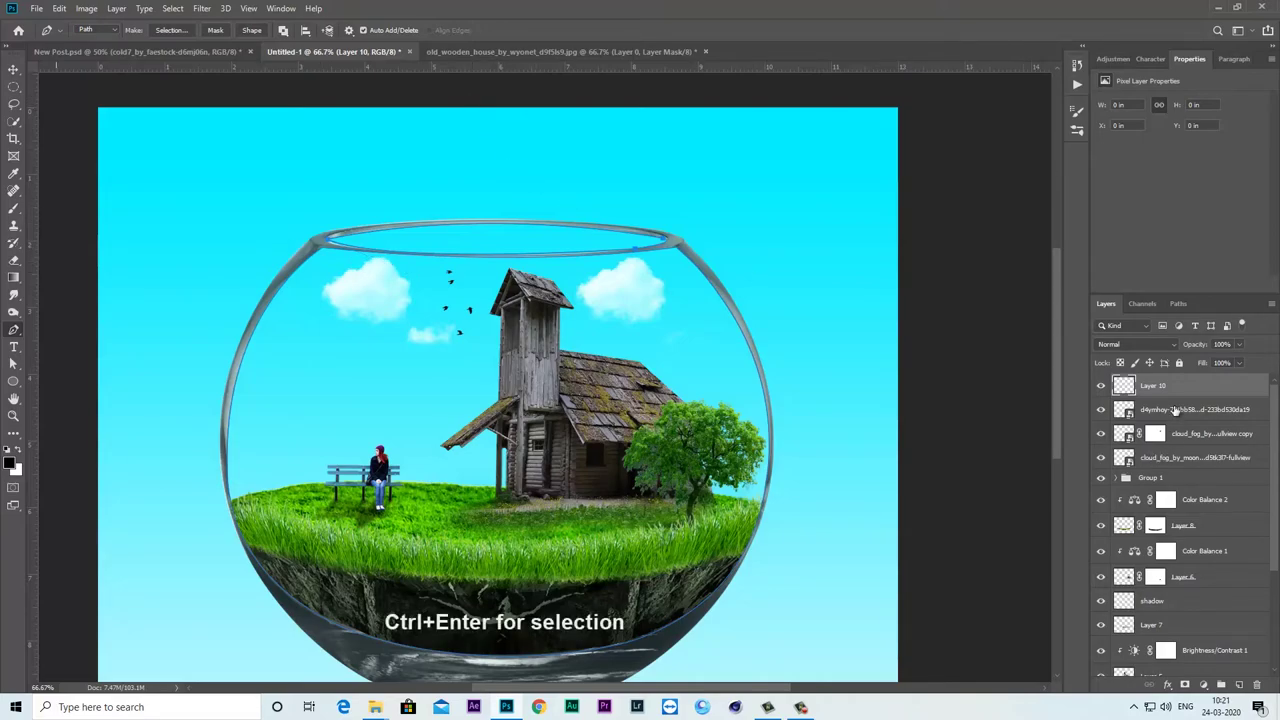
- Fill the bowl path selection with white on Layer 10 at 20% opacity
{"action": "key", "text": "ctrl+Return"}
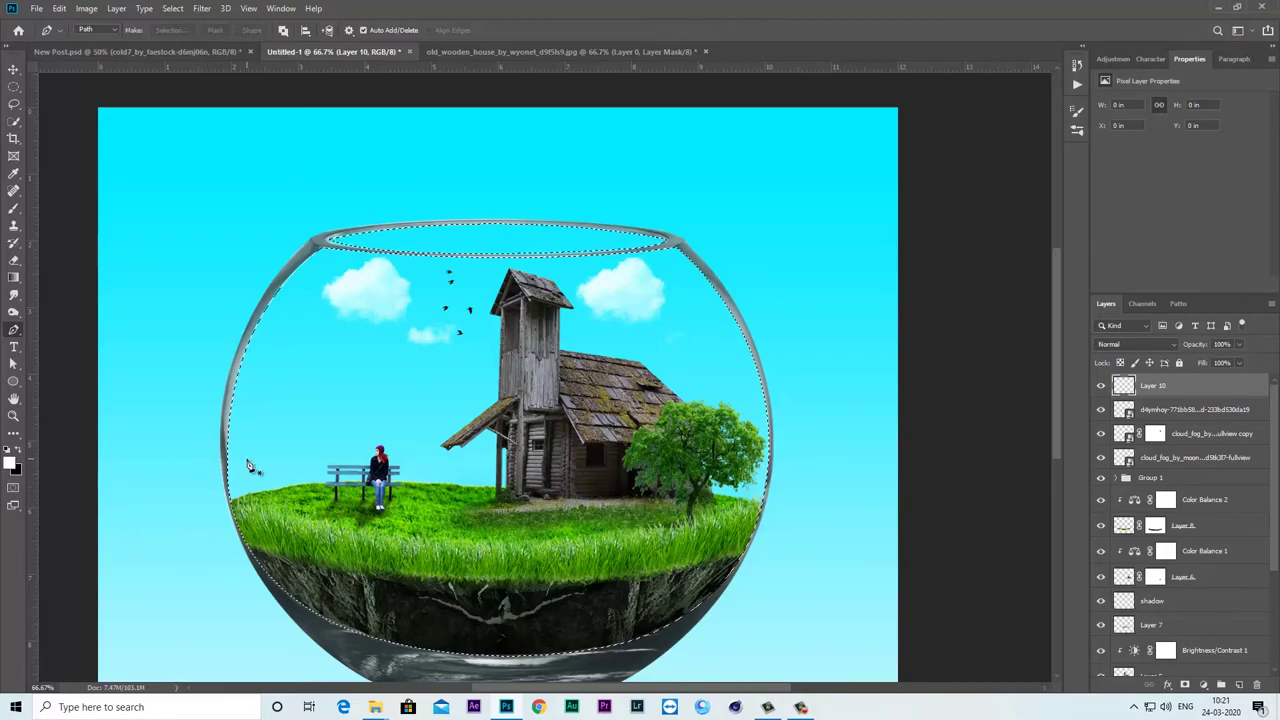
{"action": "key", "text": "alt+BackSpace"}
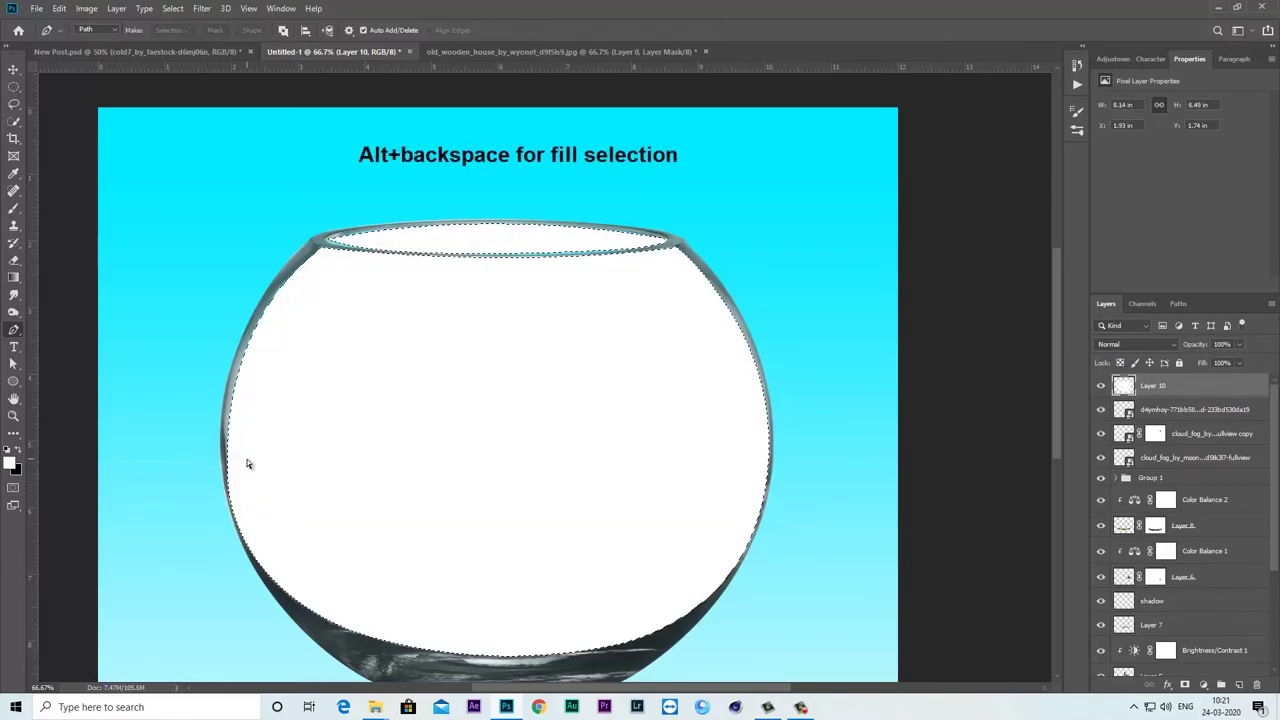
{"action": "key", "text": "ctrl+d"}
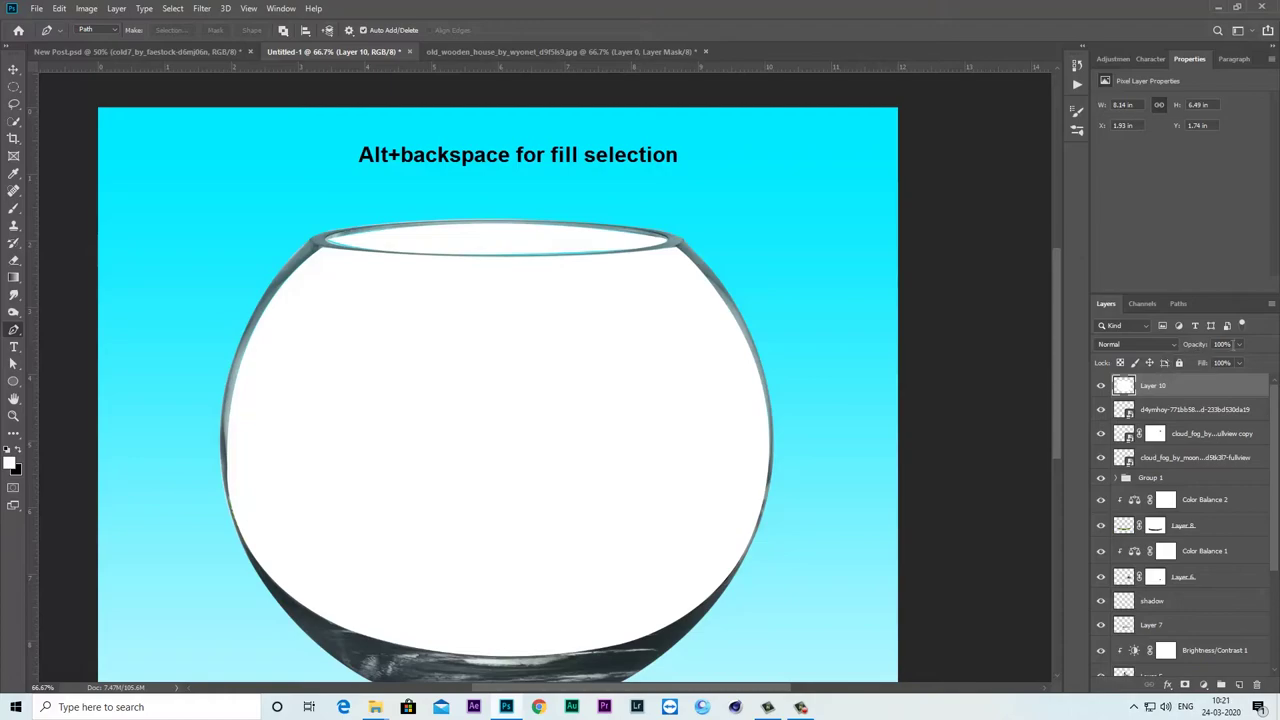
{"action": "left_click", "coordinate": [1239, 344]}
{"action": "left_click", "coordinate": [1204, 356]}
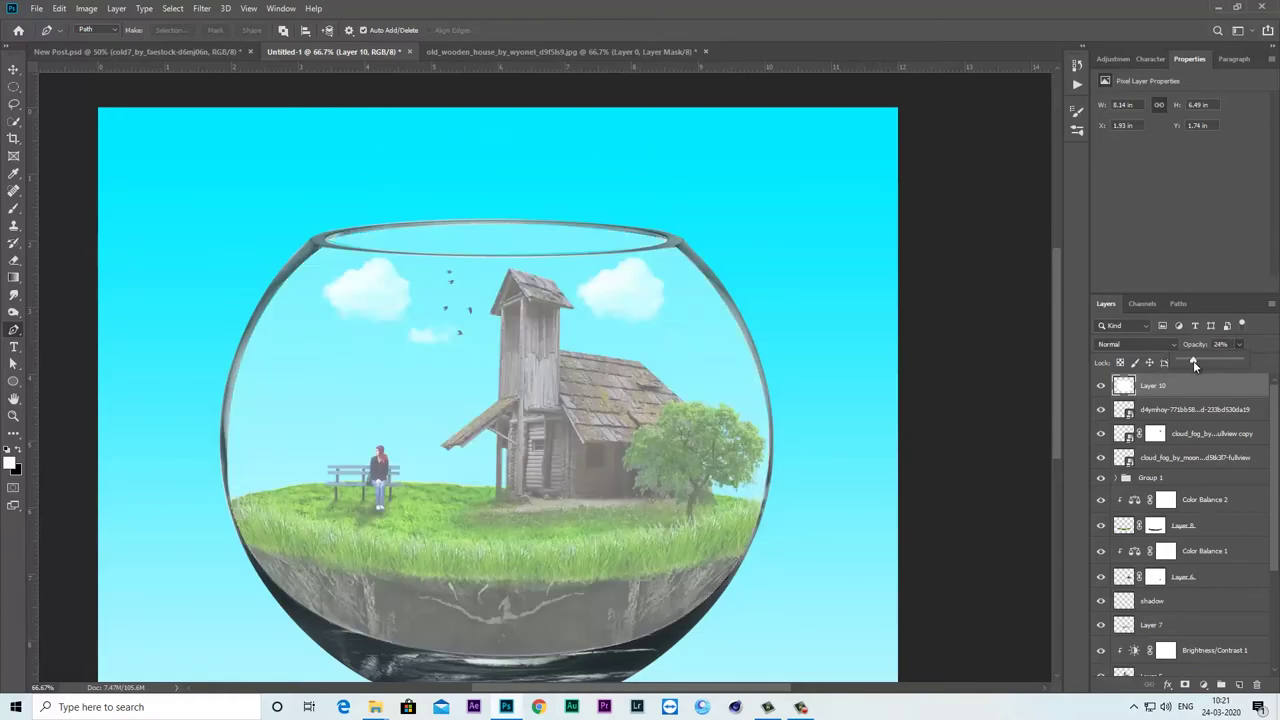
{"action": "left_click_drag", "start_coordinate": [1193, 365], "coordinate": [1190, 366]}
{"action": "left_click", "coordinate": [1186, 389]}
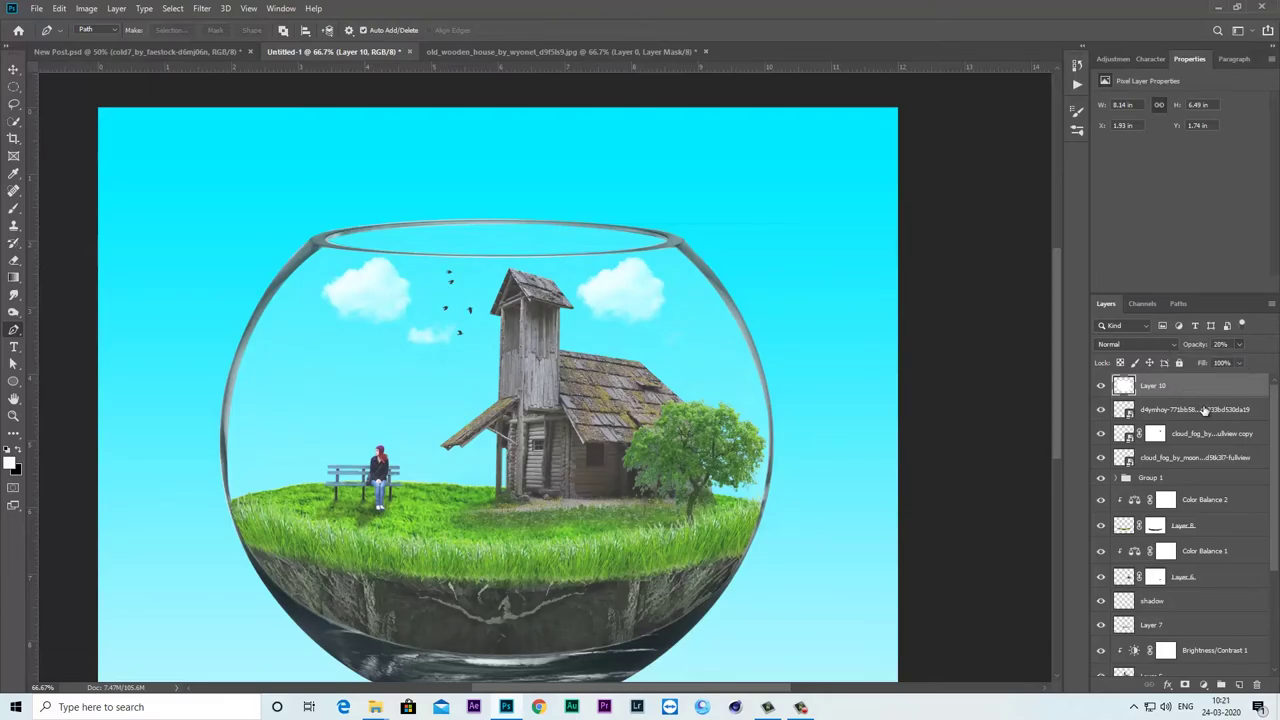
- Duplicate the white glass layer as Layer 10 copy
{"action": "right_click", "coordinate": [1178, 387]}
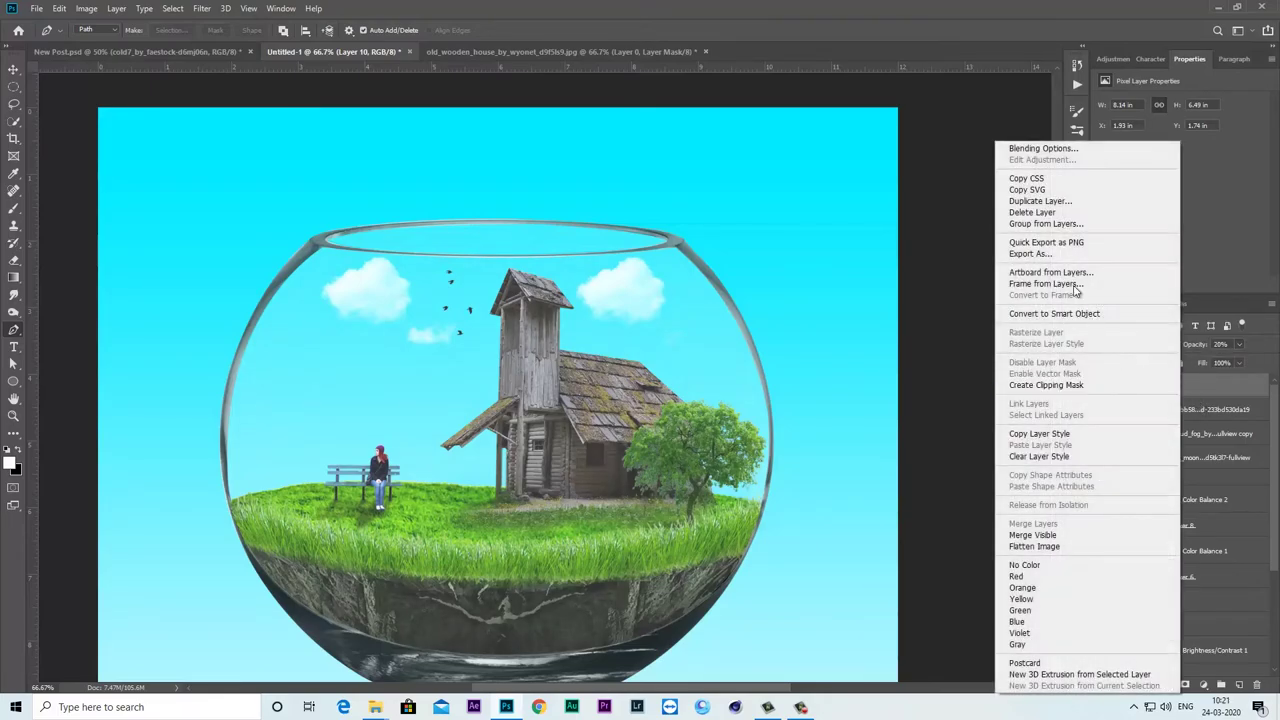
{"action": "left_click", "coordinate": [1044, 202]}
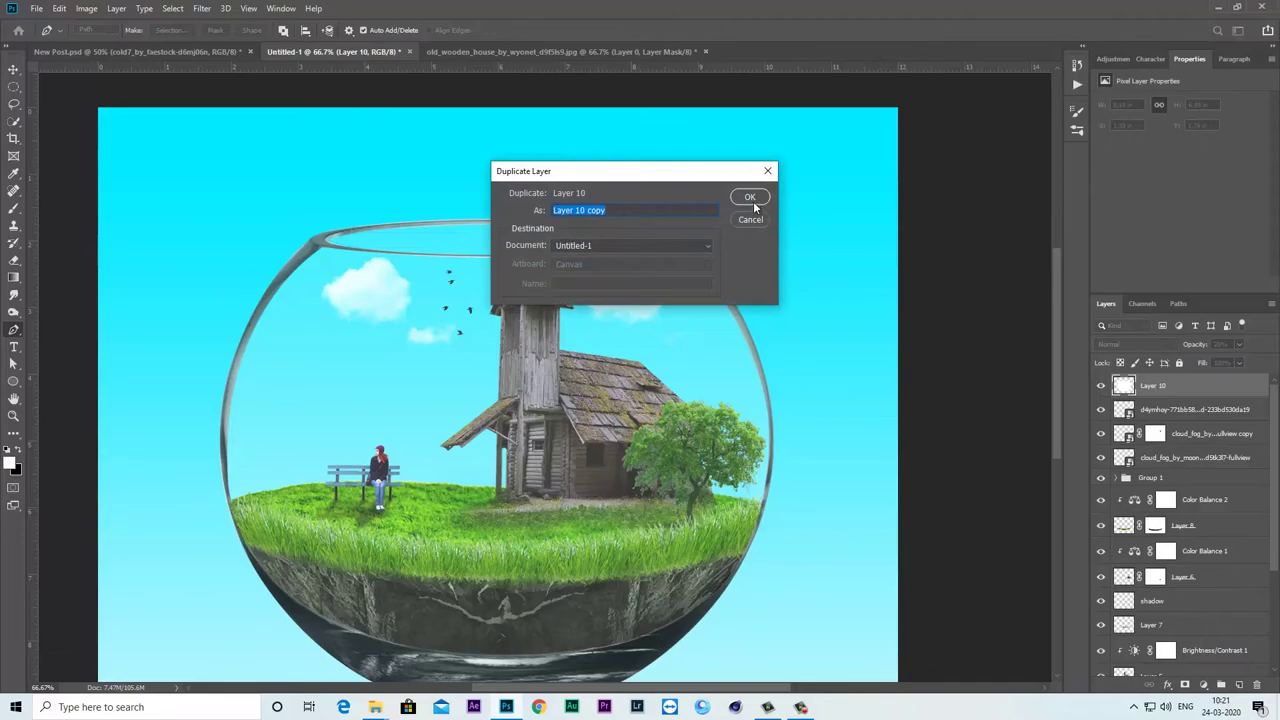
{"action": "left_click", "coordinate": [750, 197]}
{"action": "left_click", "coordinate": [1101, 386]}
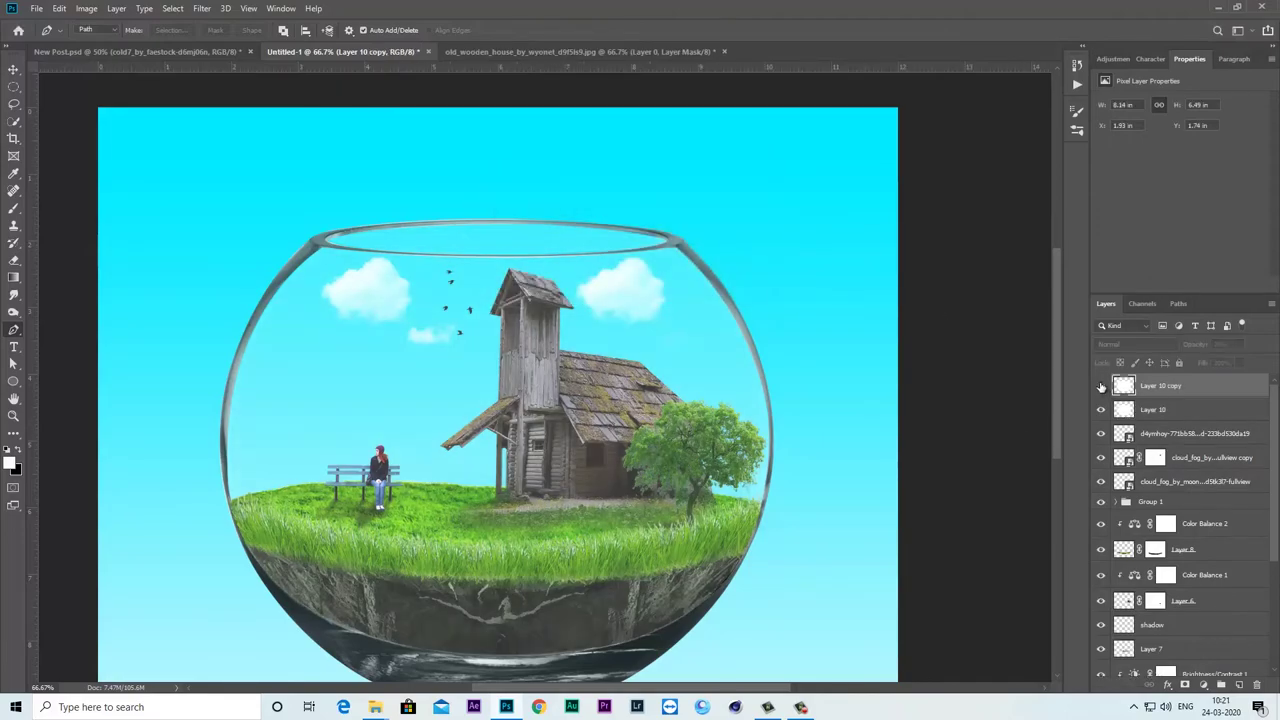
{"action": "left_click", "coordinate": [1101, 386]}
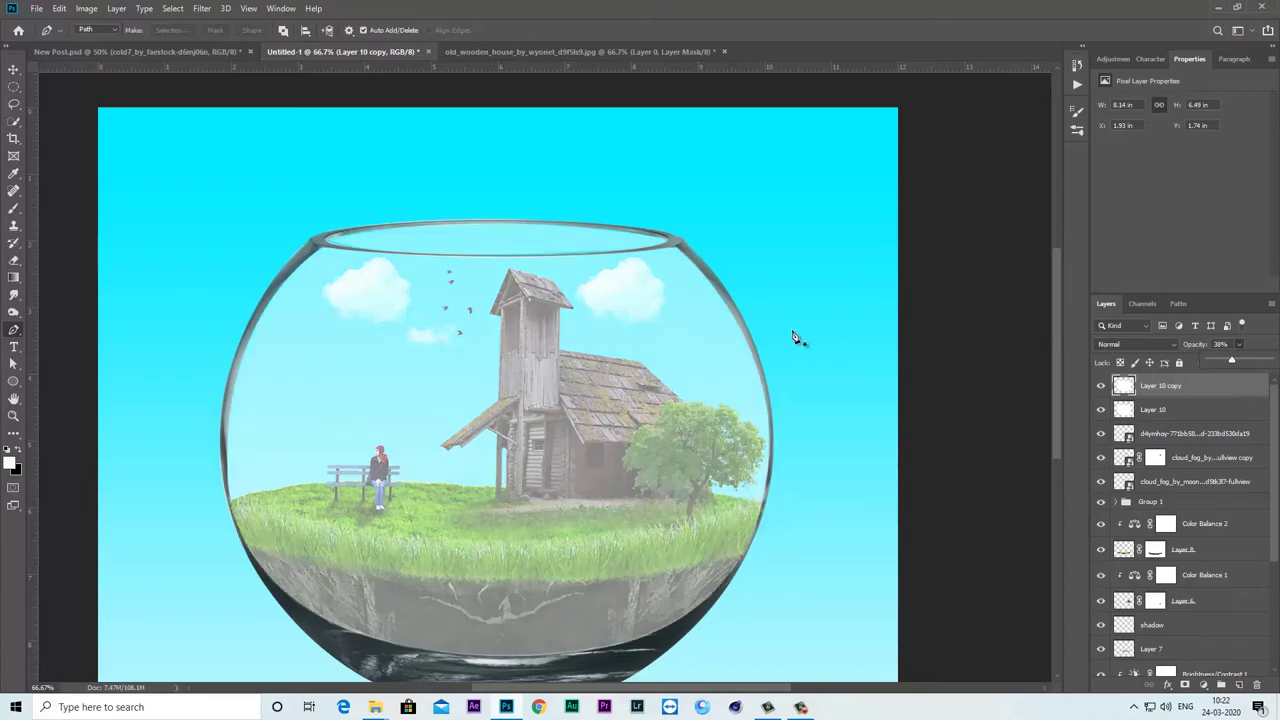
{"action": "scroll", "coordinate": [711, 291], "scroll_direction": "down", "scroll_amount": 2}
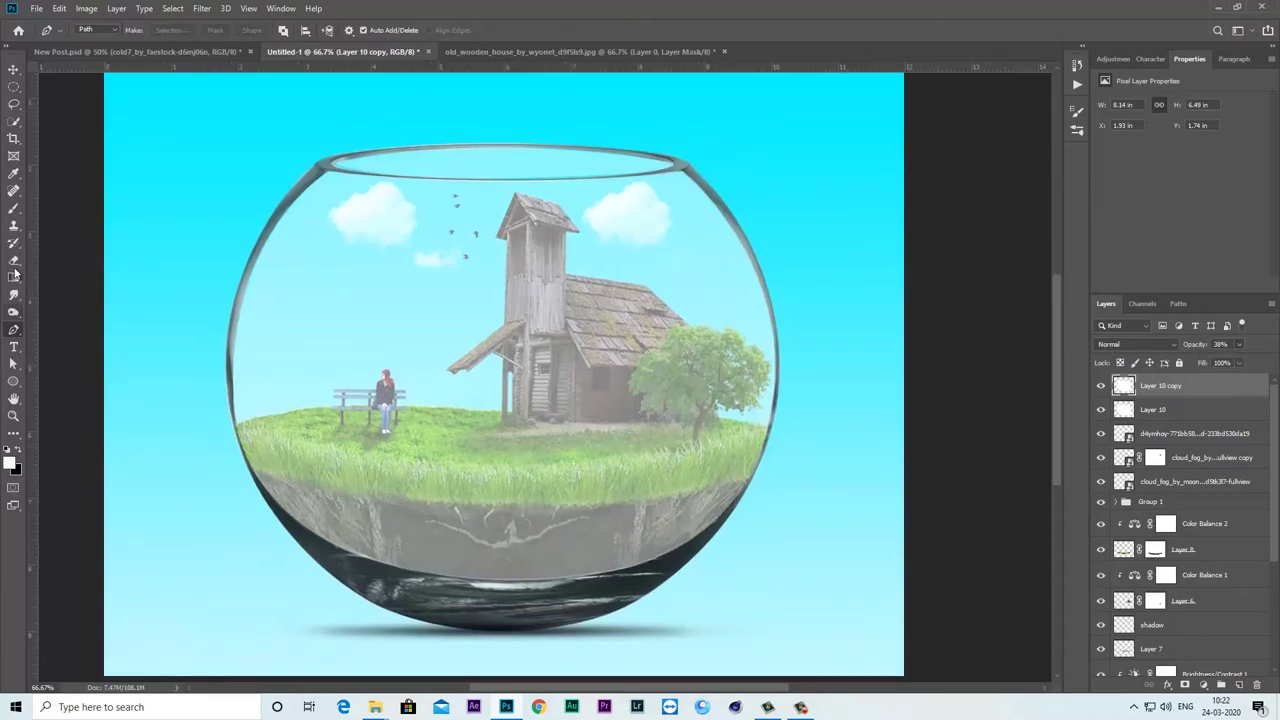
- Mask Layer 10 copy, brushing black at 100% flow along the bowl's edges and rim
{"action": "left_click", "coordinate": [14, 208]}
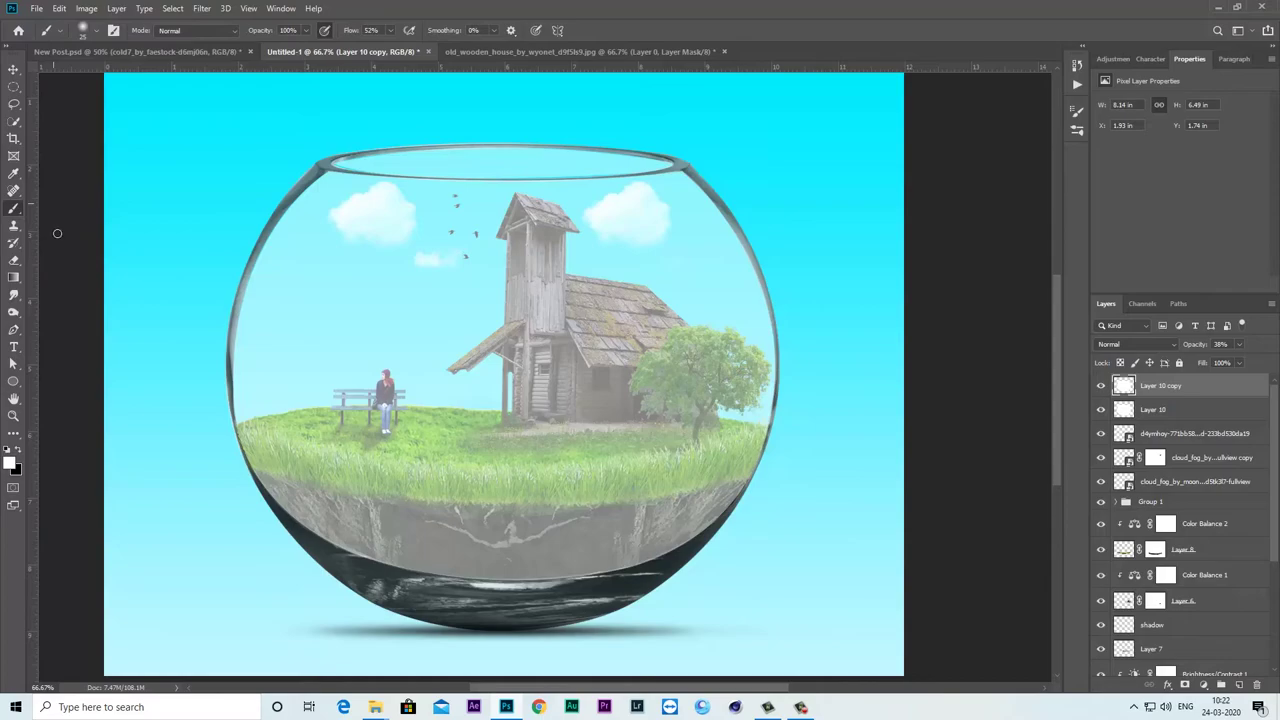
{"action": "left_click", "coordinate": [18, 451]}
{"action": "left_click_drag", "start_coordinate": [391, 30], "coordinate": [456, 94]}
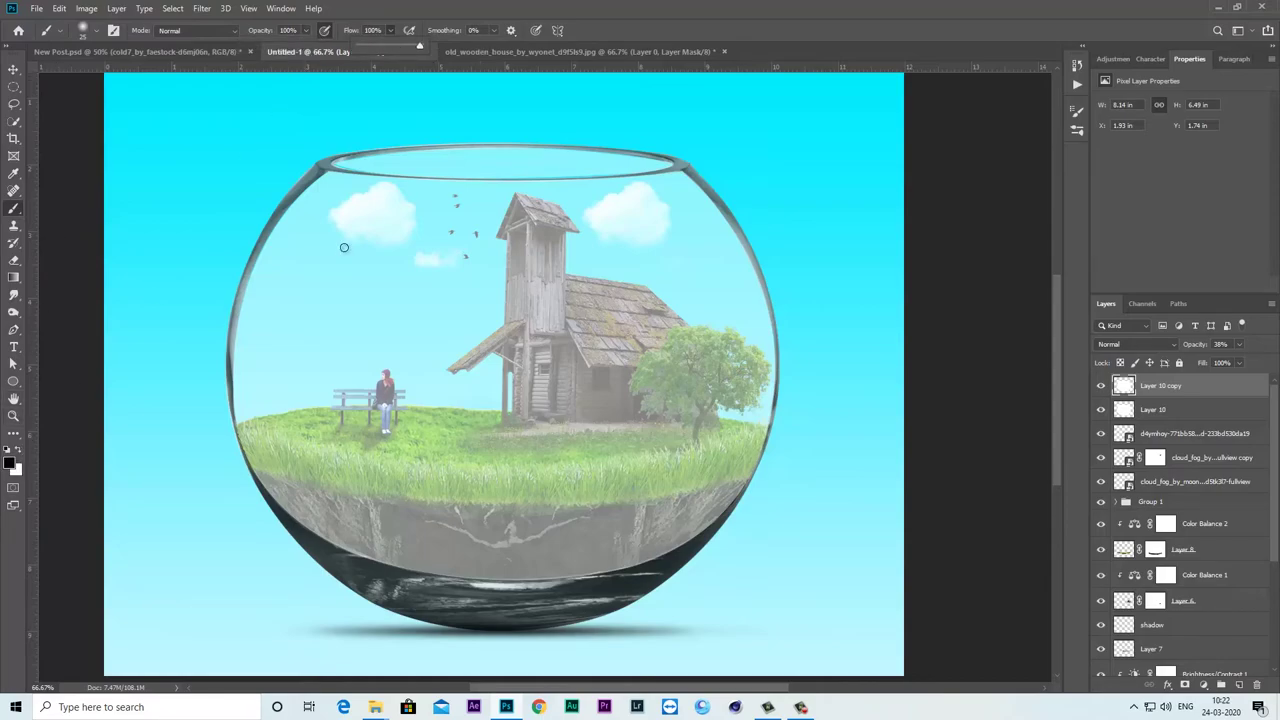
{"action": "left_click", "coordinate": [366, 215]}
{"action": "left_click", "coordinate": [1187, 689]}
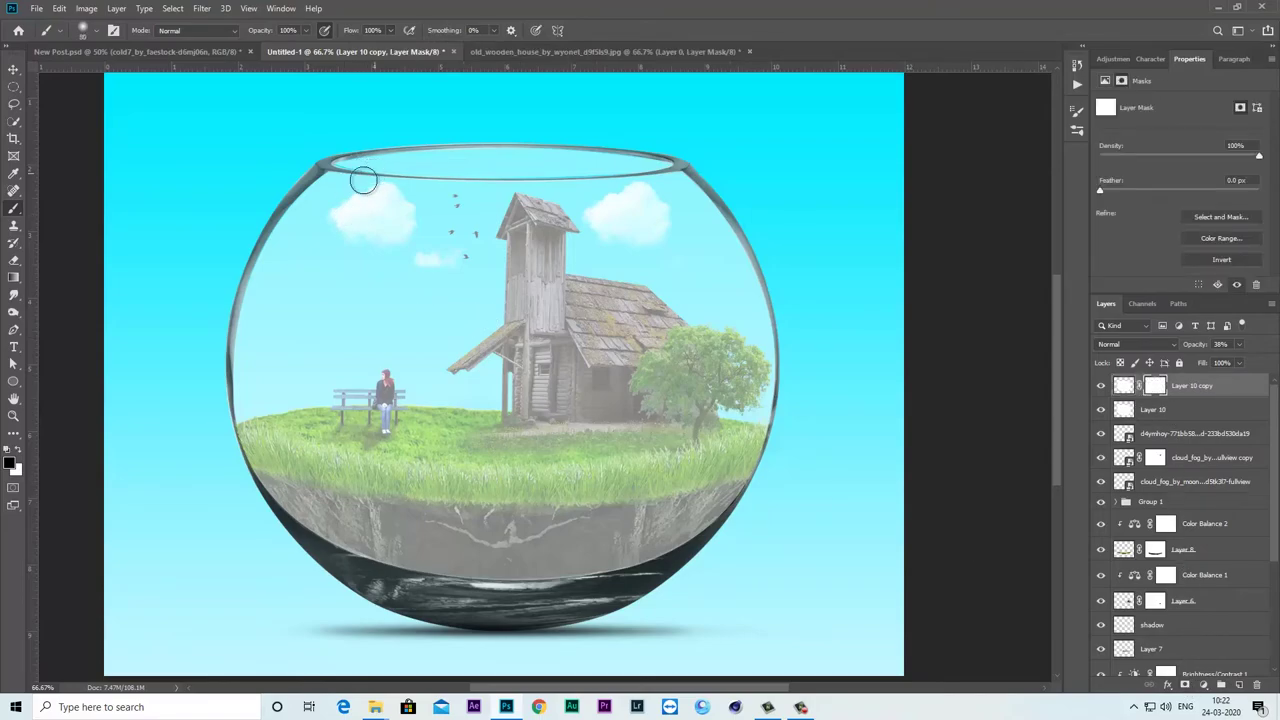
{"action": "mouse_move", "coordinate": [363, 177]}
{"action": "left_mouse_down"}
{"action": "mouse_move", "coordinate": [302, 289]}
{"action": "mouse_move", "coordinate": [370, 555]}
{"action": "left_mouse_up"}
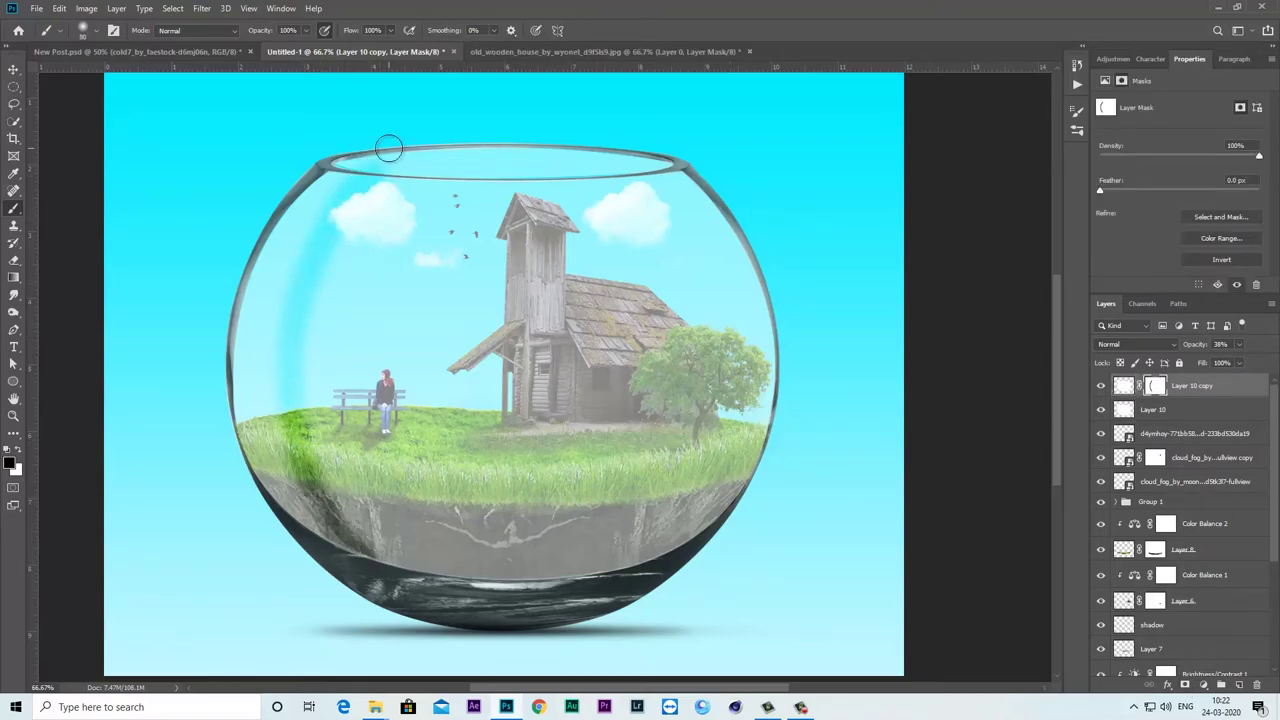
{"action": "mouse_move", "coordinate": [623, 171]}
{"action": "left_mouse_down"}
{"action": "mouse_move", "coordinate": [703, 291]}
{"action": "mouse_move", "coordinate": [703, 443]}
{"action": "mouse_move", "coordinate": [600, 560]}
{"action": "mouse_move", "coordinate": [620, 552]}
{"action": "mouse_move", "coordinate": [401, 542]}
{"action": "mouse_move", "coordinate": [600, 550]}
{"action": "mouse_move", "coordinate": [466, 291]}
{"action": "mouse_move", "coordinate": [394, 257]}
{"action": "mouse_move", "coordinate": [446, 222]}
{"action": "mouse_move", "coordinate": [650, 420]}
{"action": "mouse_move", "coordinate": [480, 430]}
{"action": "mouse_move", "coordinate": [306, 366]}
{"action": "mouse_move", "coordinate": [288, 422]}
{"action": "mouse_move", "coordinate": [360, 317]}
{"action": "mouse_move", "coordinate": [614, 271]}
{"action": "mouse_move", "coordinate": [728, 357]}
{"action": "mouse_move", "coordinate": [703, 483]}
{"action": "mouse_move", "coordinate": [514, 300]}
{"action": "mouse_move", "coordinate": [676, 323]}
{"action": "mouse_move", "coordinate": [496, 462]}
{"action": "left_mouse_up"}
{"action": "key", "text": "bracketright"}
{"action": "key", "text": "bracketleft"}
{"action": "key", "text": "bracketleft"}
{"action": "key", "text": "bracketleft"}
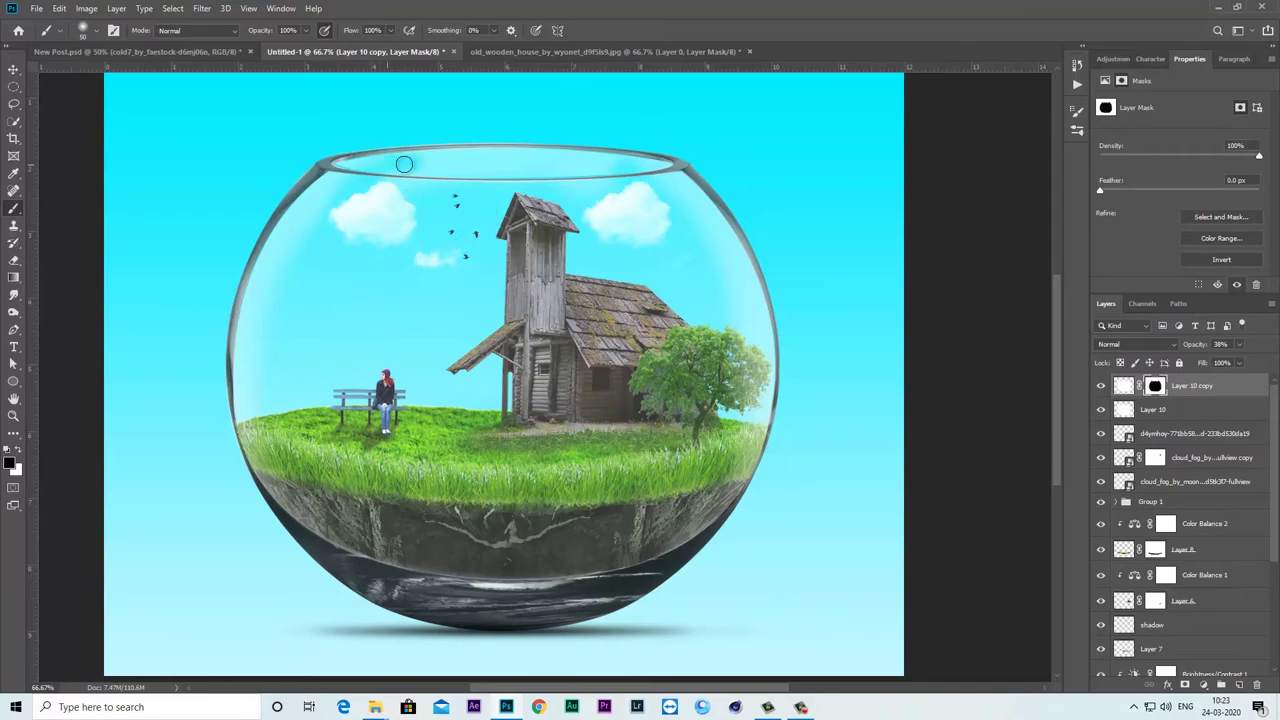
{"action": "left_click_drag", "start_coordinate": [405, 160], "coordinate": [457, 170]}
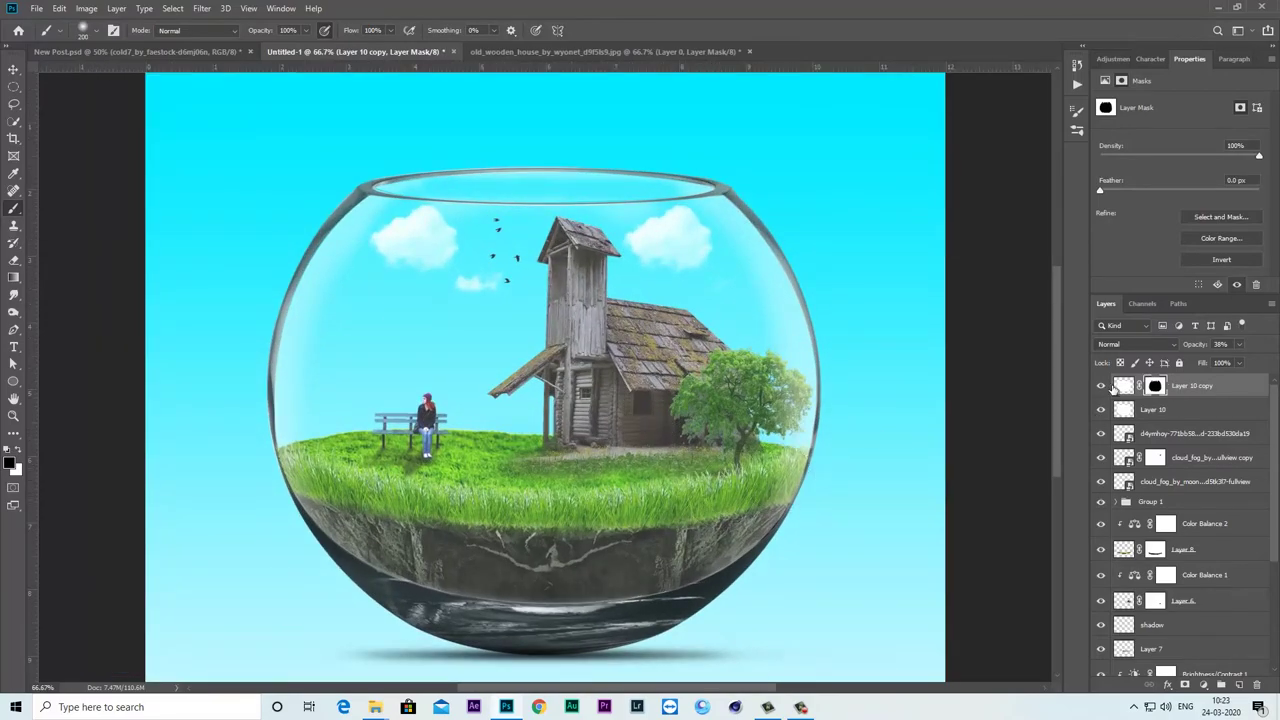
{"action": "left_click", "coordinate": [1101, 387]}
{"action": "left_click", "coordinate": [1101, 387]}
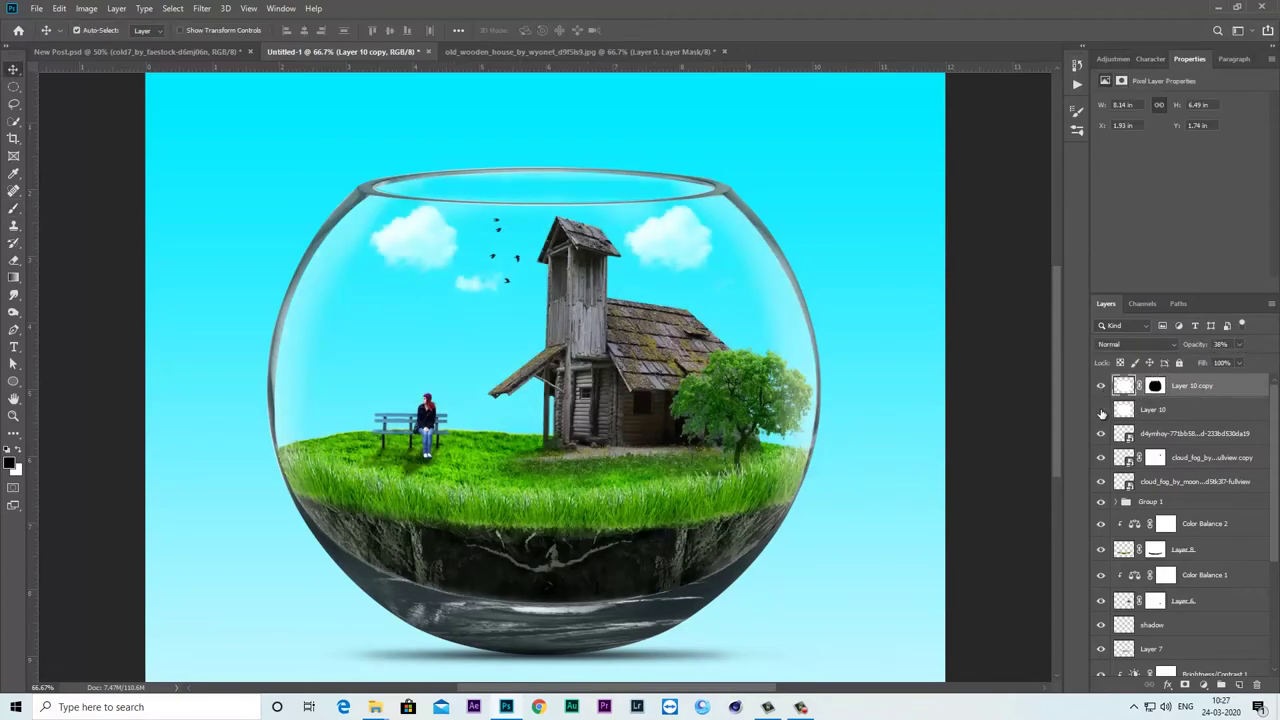
{"action": "scroll", "coordinate": [1180, 520], "scroll_direction": "down", "scroll_amount": 3}
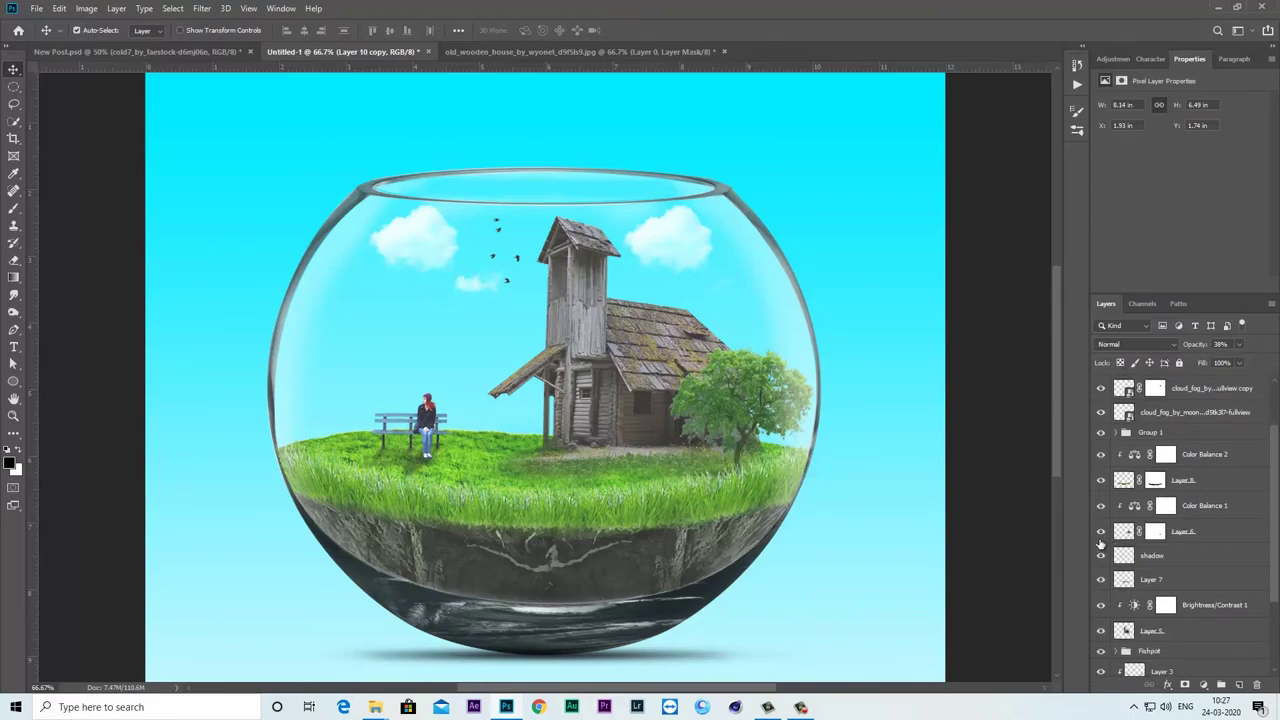
{"action": "left_click", "coordinate": [1101, 531]}
{"action": "left_click", "coordinate": [1101, 531]}
{"action": "scroll", "coordinate": [1200, 560], "scroll_direction": "down", "scroll_amount": 2}
{"action": "left_click", "coordinate": [1101, 524]}
{"action": "left_click", "coordinate": [1161, 545]}
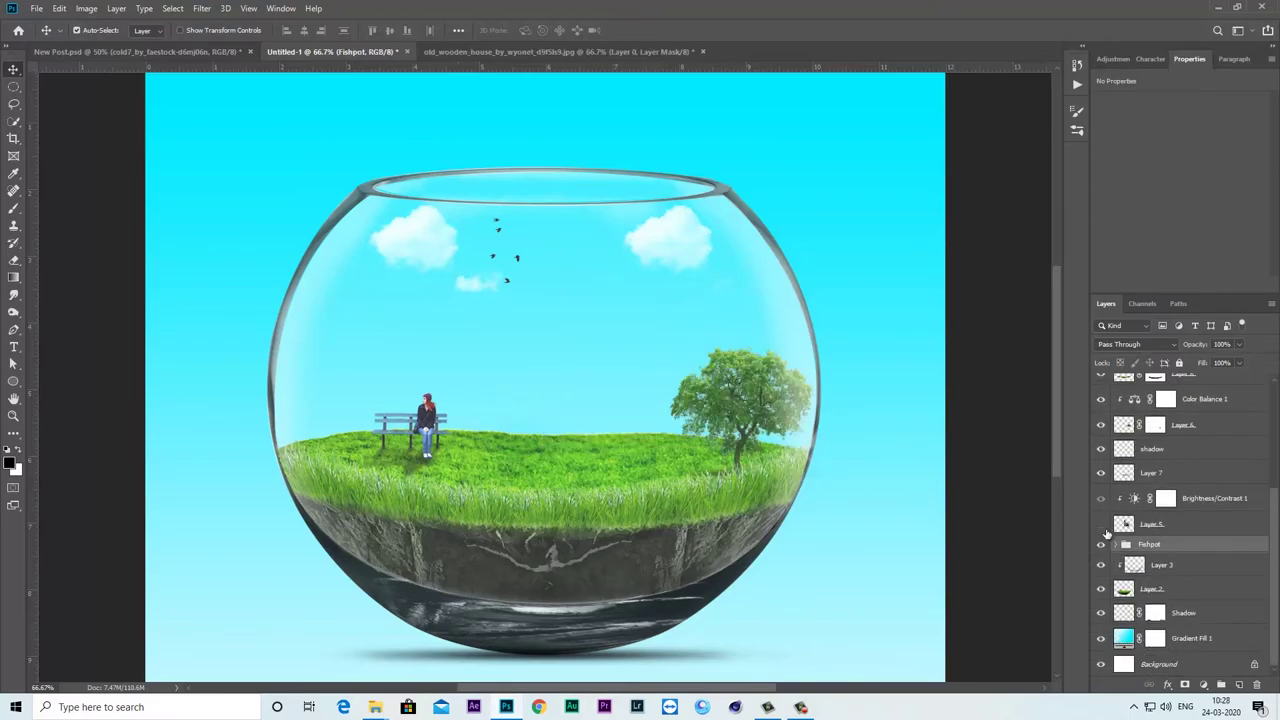
{"action": "left_click", "coordinate": [1101, 524]}
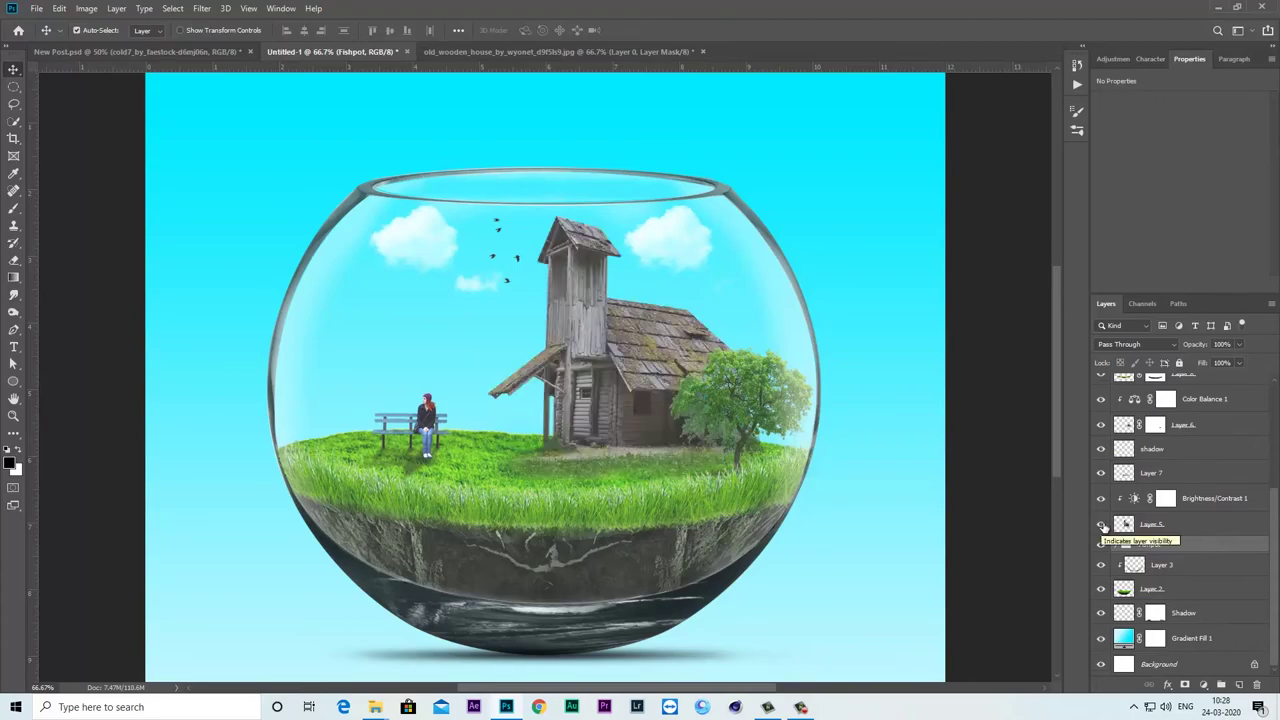
{"action": "left_click", "coordinate": [1166, 528]}
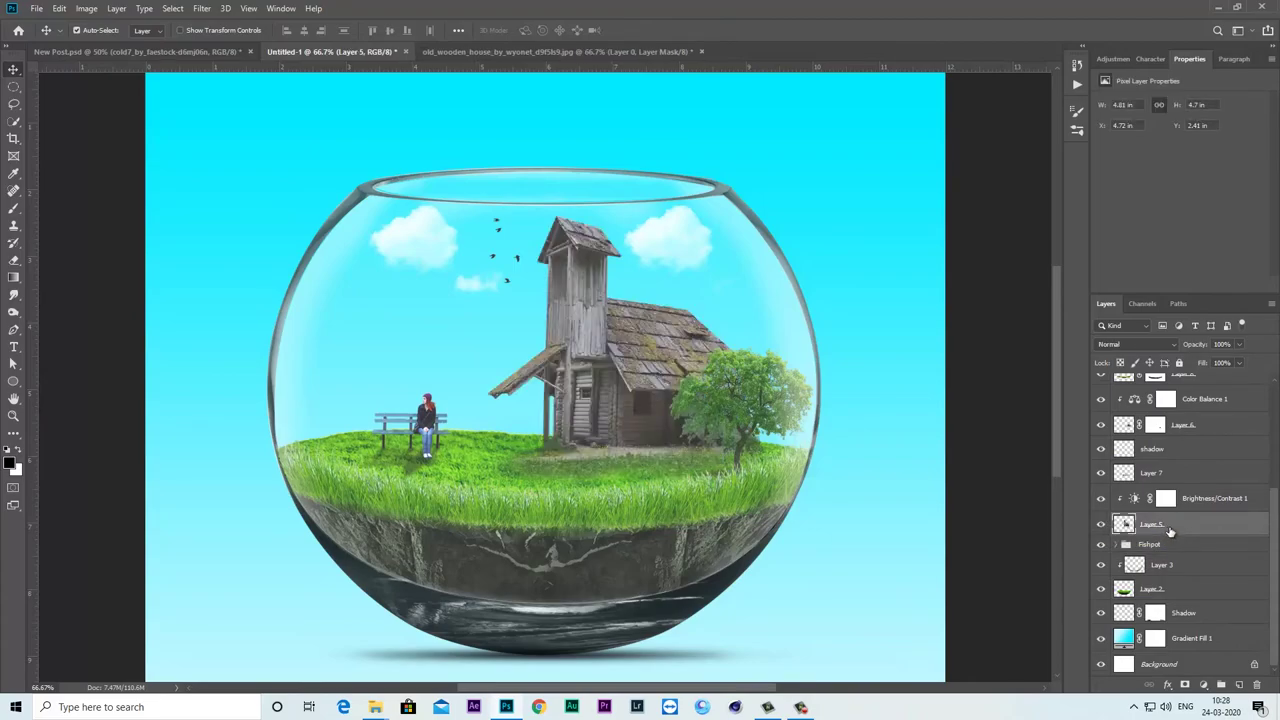
{"action": "left_click", "coordinate": [1101, 524]}
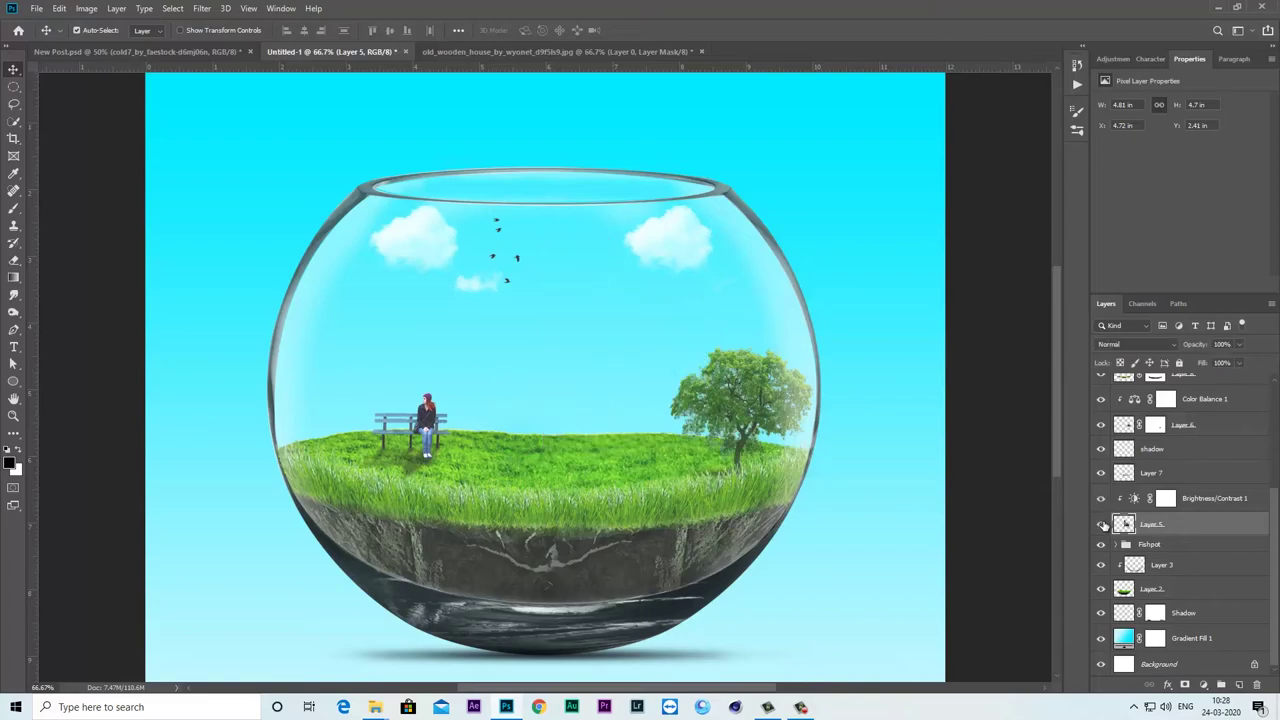
{"action": "left_click", "coordinate": [1101, 524]}
{"action": "left_click", "coordinate": [1102, 500]}
{"action": "left_click", "coordinate": [1102, 500]}
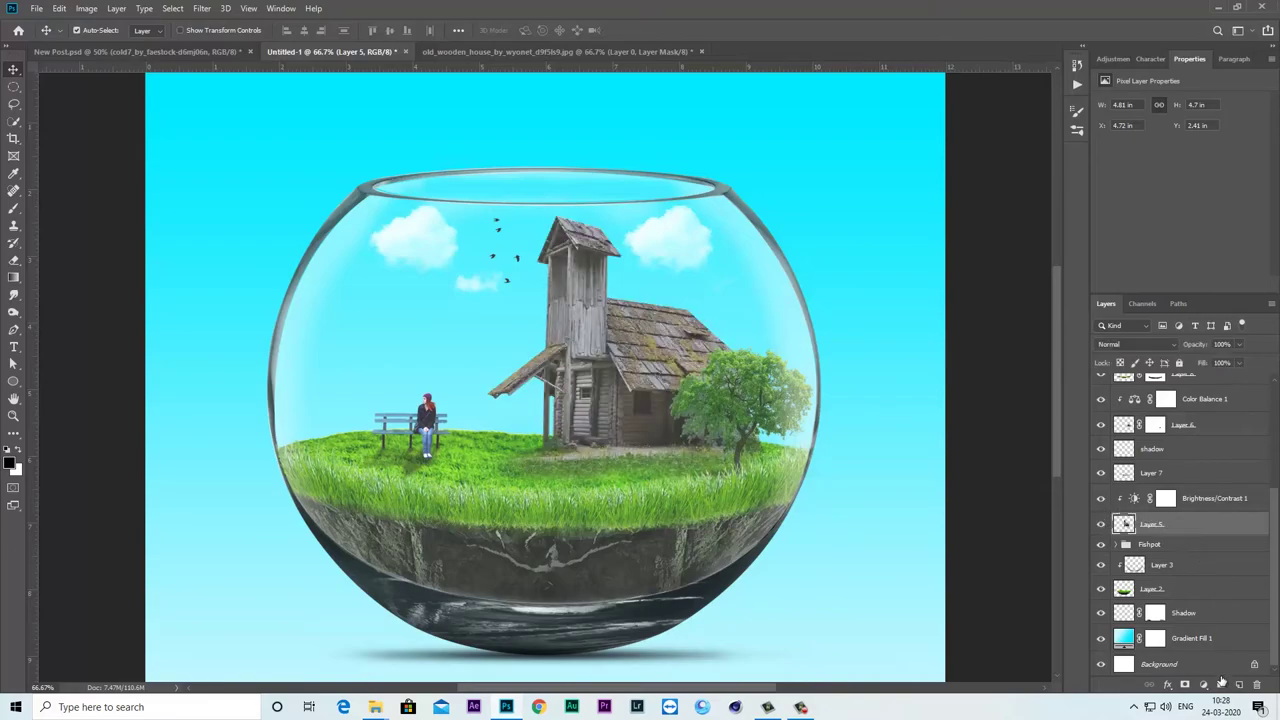
{"action": "left_click", "coordinate": [1204, 688]}
- Add Color Balance 3 above the house, set midtones +18/+18/+9, and compare against Brightness/Contrast 1
{"action": "left_click", "coordinate": [1180, 563]}
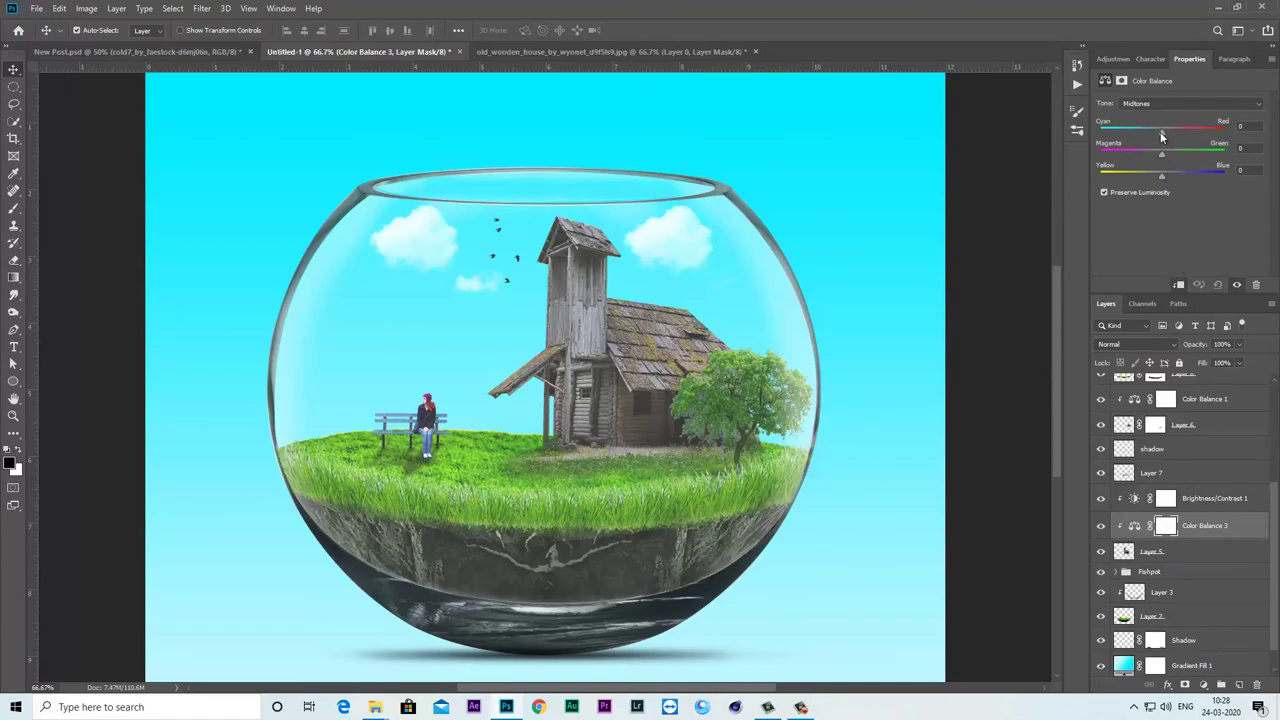
{"action": "left_click_drag", "start_coordinate": [1155, 134], "coordinate": [1172, 134]}
{"action": "left_click", "coordinate": [1101, 498]}
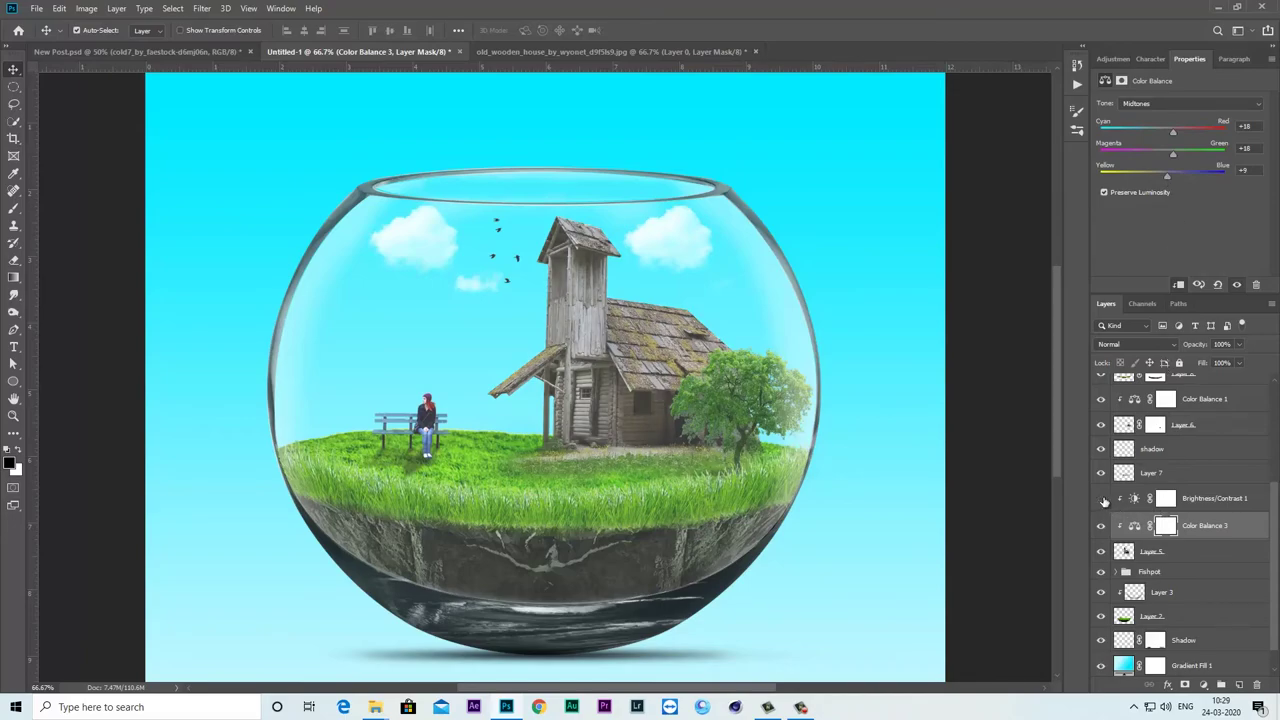
{"action": "left_click", "coordinate": [1101, 498]}
- Review the Color Balance 3 and Brightness/Contrast 1 settings, toggling the Fishpot group to compare
{"action": "left_click", "coordinate": [1154, 474]}
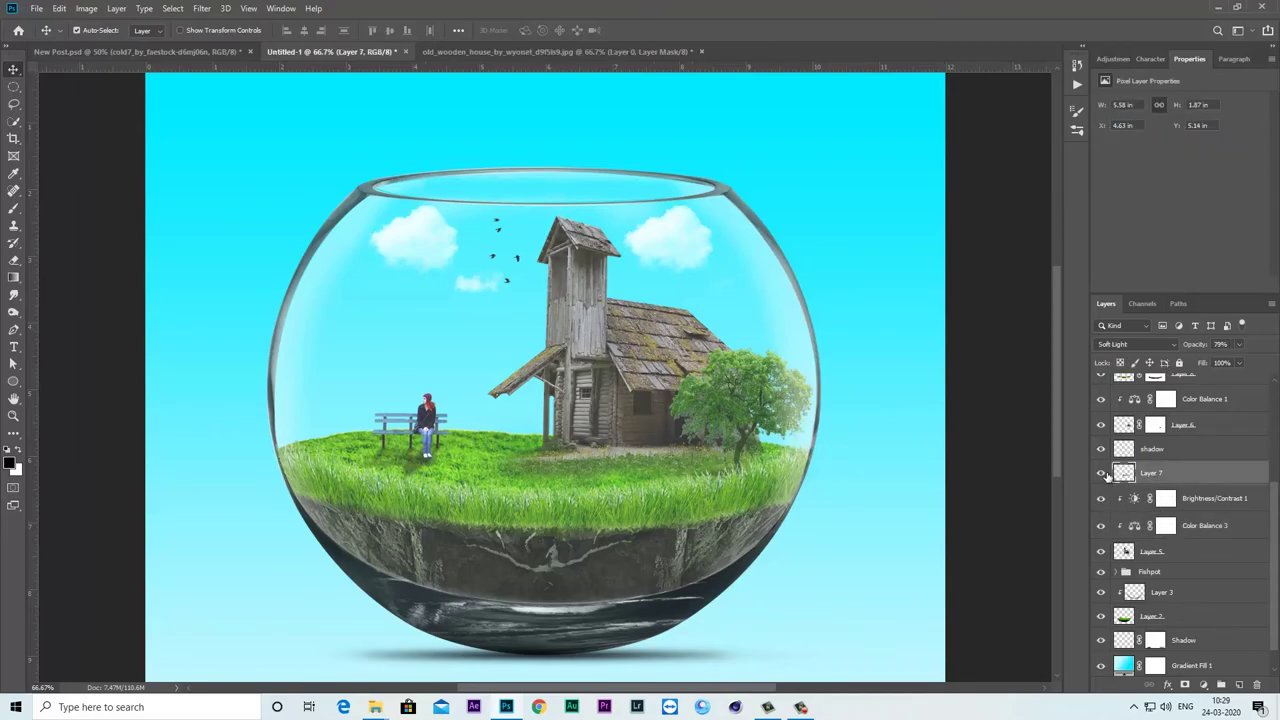
{"action": "left_click", "coordinate": [1200, 525]}
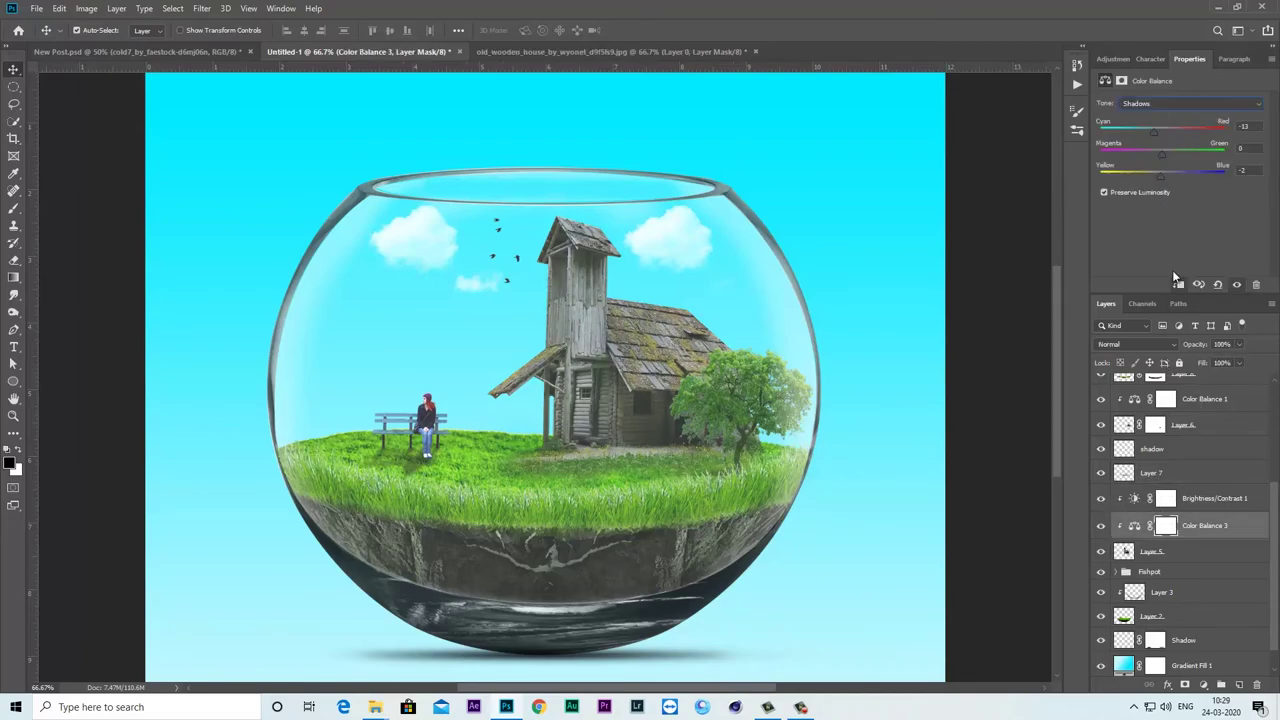
{"action": "left_click", "coordinate": [1222, 500]}
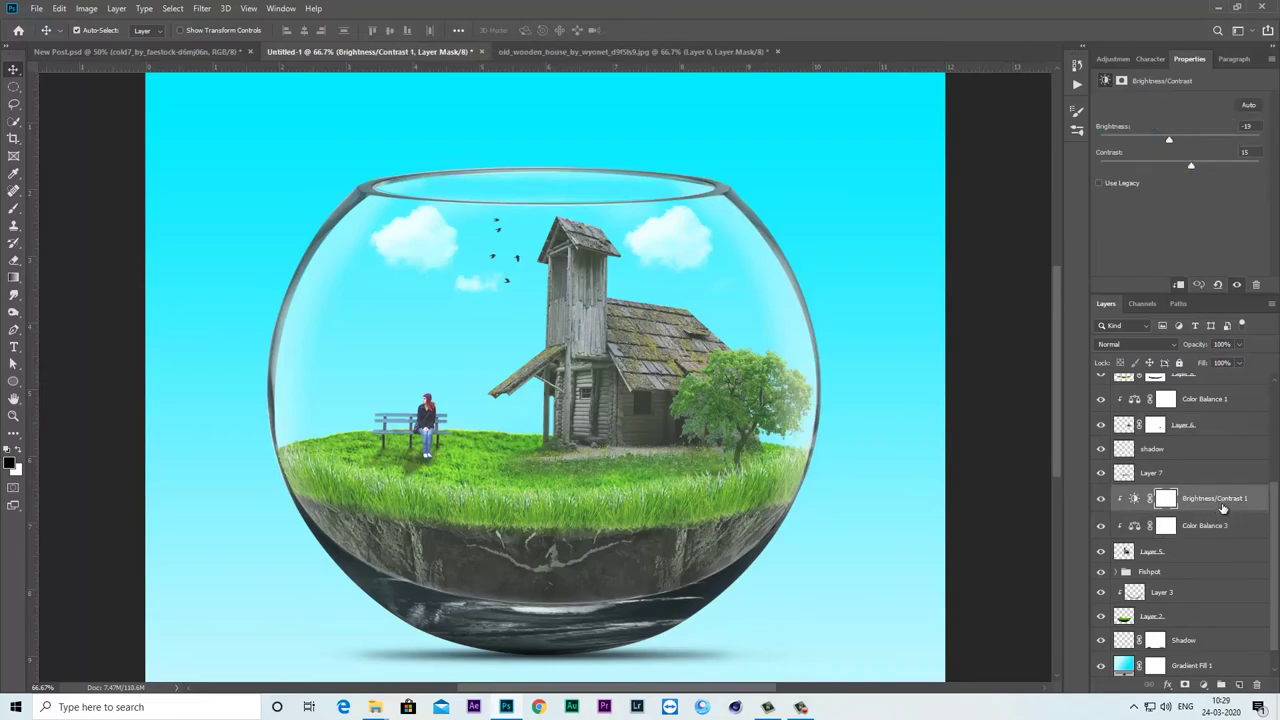
{"action": "left_click", "coordinate": [1102, 571]}
{"action": "left_click", "coordinate": [1101, 571]}
- Create Layer 11 above Fishpot, clipped to the layer below, in Soft Light mode
{"action": "left_click", "coordinate": [1152, 572]}
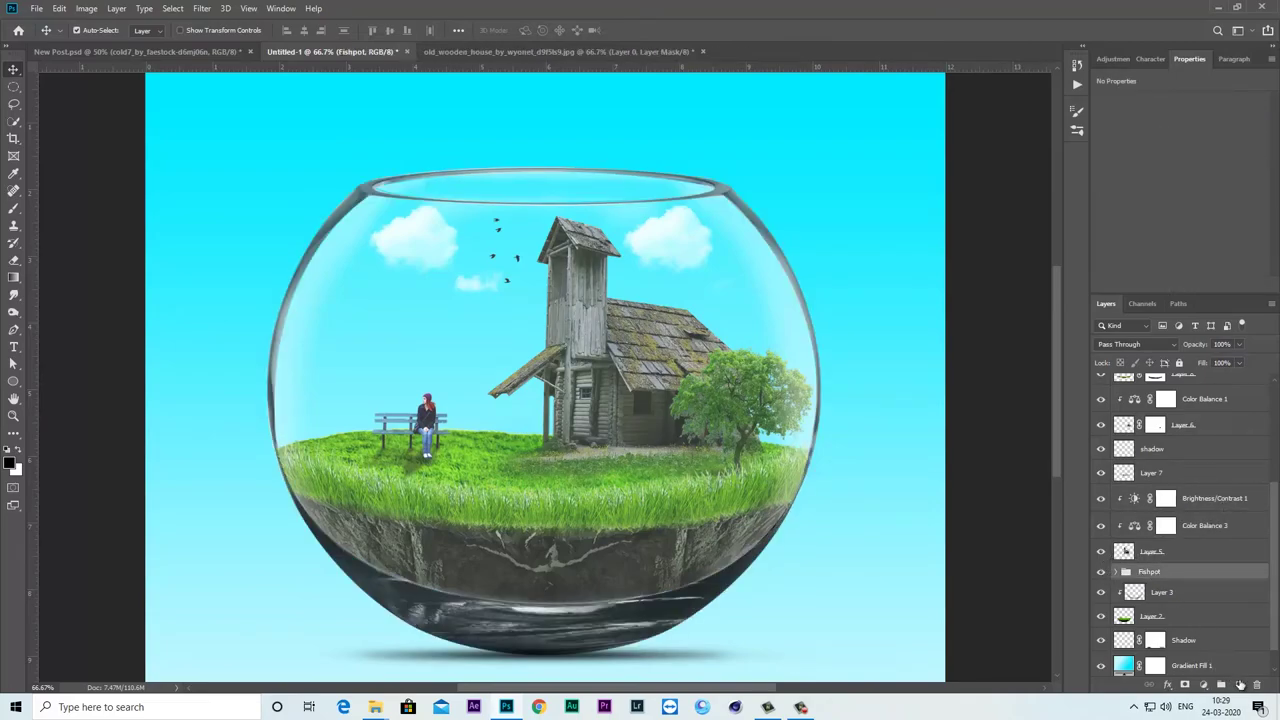
{"action": "left_click", "coordinate": [1240, 684]}
{"action": "right_click", "coordinate": [1181, 575]}
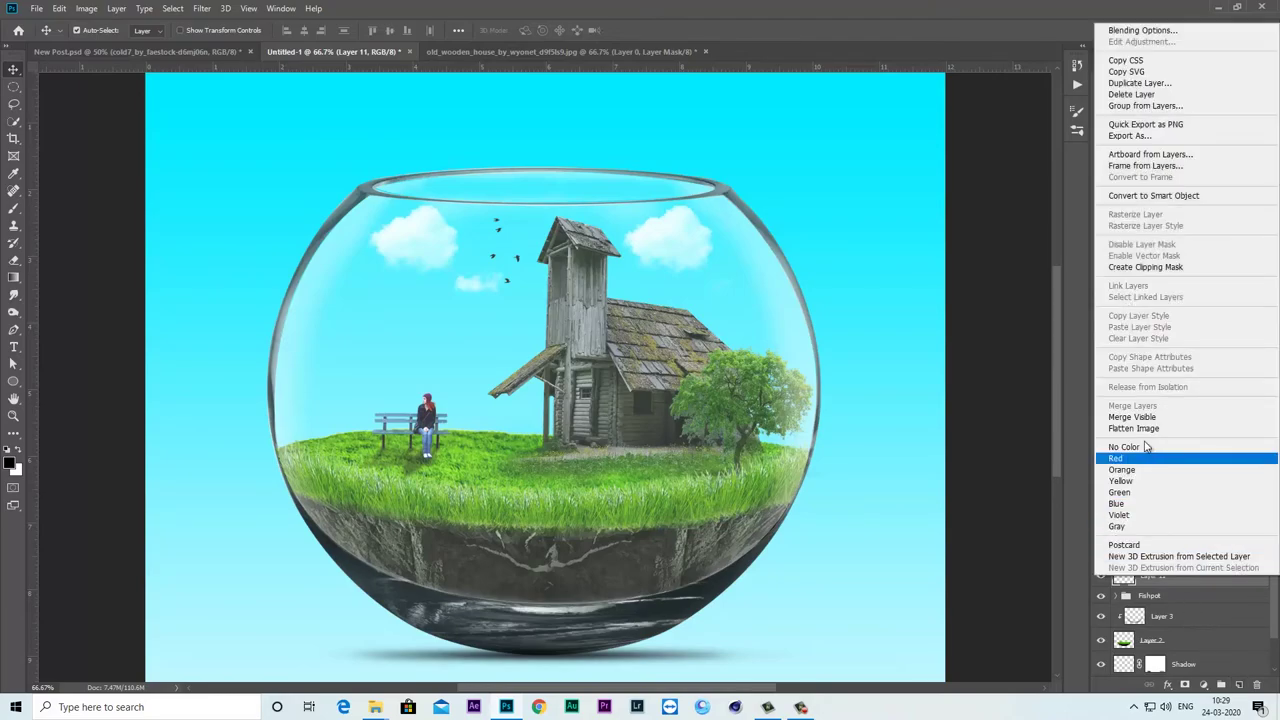
{"action": "left_click", "coordinate": [1100, 270]}
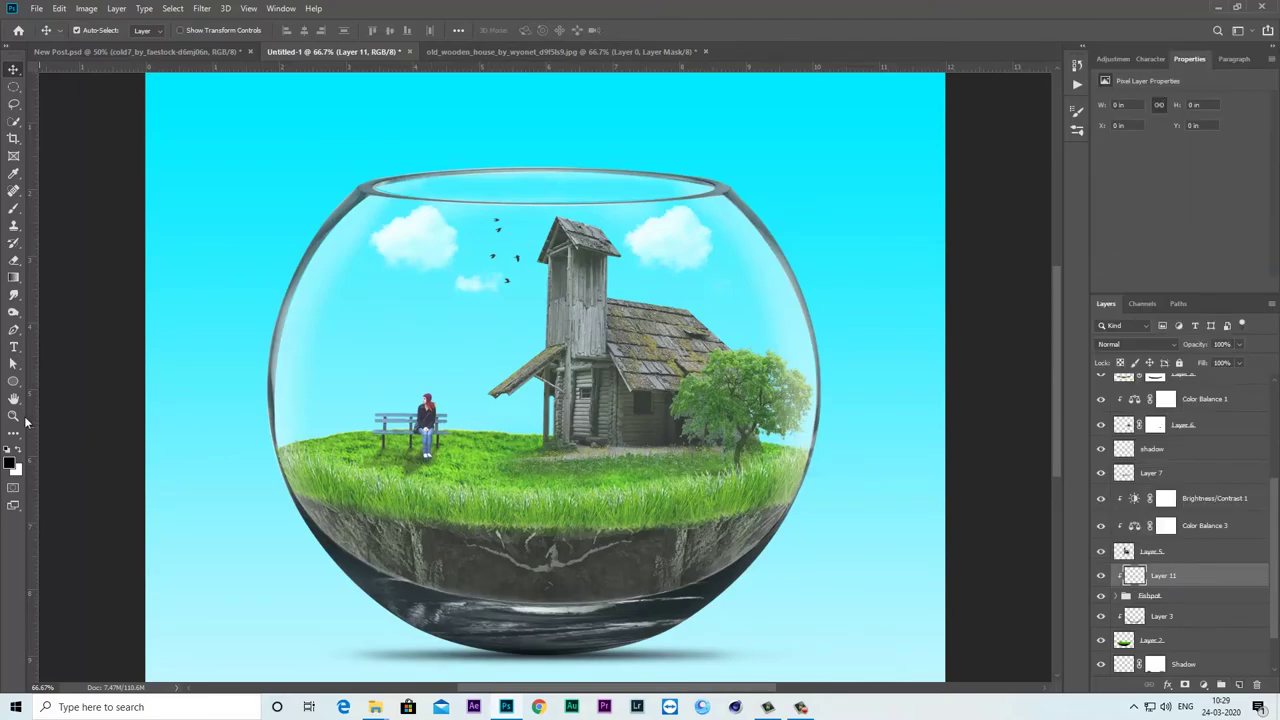
{"action": "left_click", "coordinate": [14, 208]}
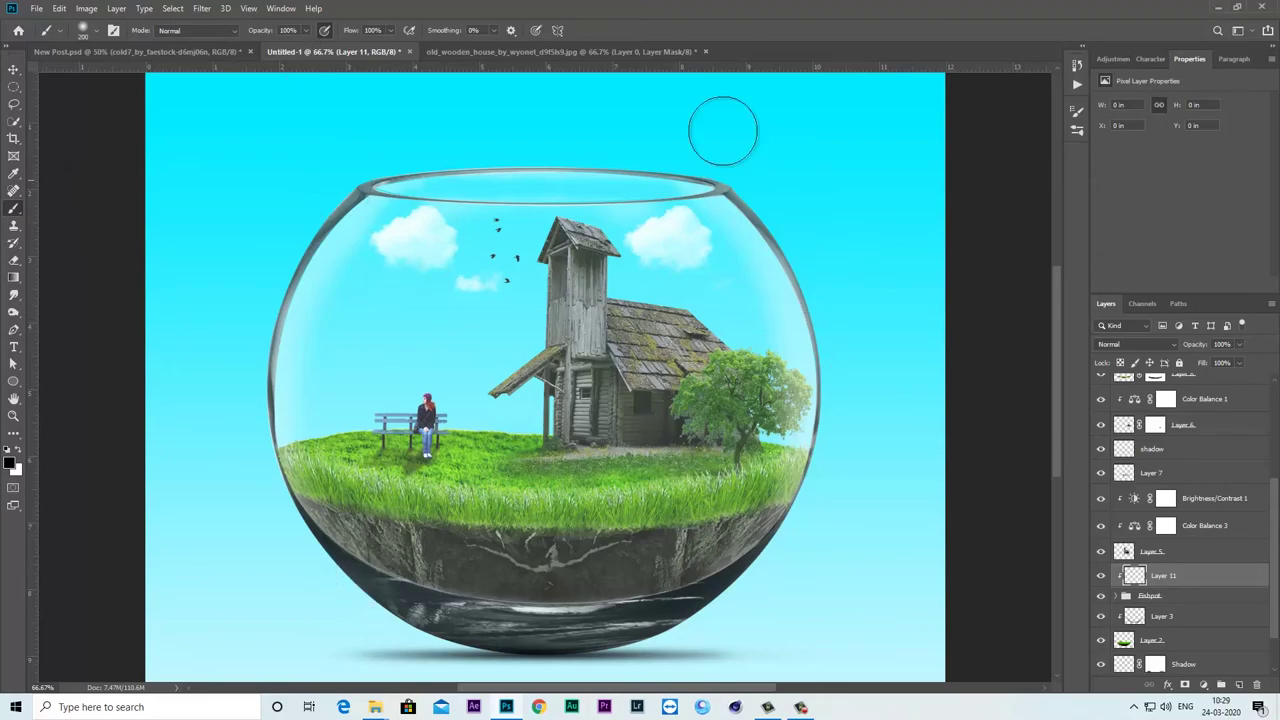
{"action": "left_click", "coordinate": [1142, 343]}
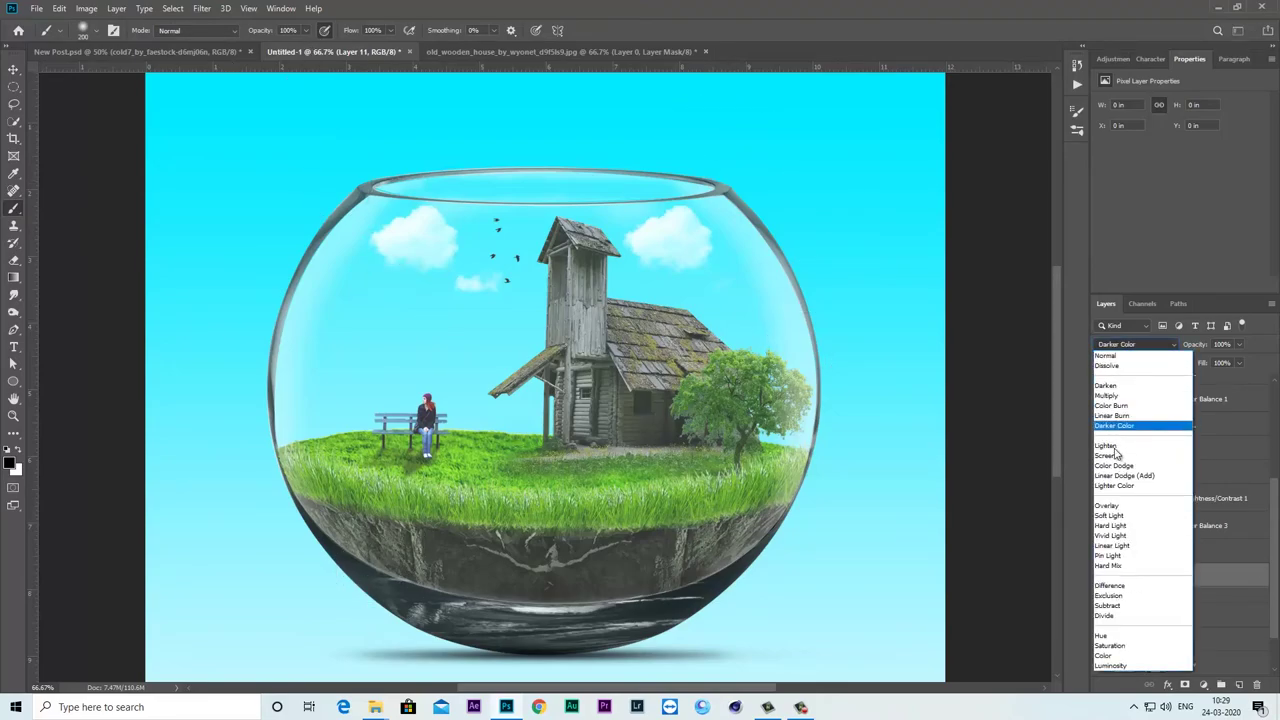
{"action": "left_click", "coordinate": [1140, 512]}
- Paint dark soft-light shading along the bowl's lower soil edge with a size-50 brush
{"action": "mouse_move", "coordinate": [487, 597]}
{"action": "left_mouse_down"}
{"action": "mouse_move", "coordinate": [330, 548]}
{"action": "mouse_move", "coordinate": [340, 530]}
{"action": "left_mouse_up"}
{"action": "left_click", "coordinate": [97, 36]}
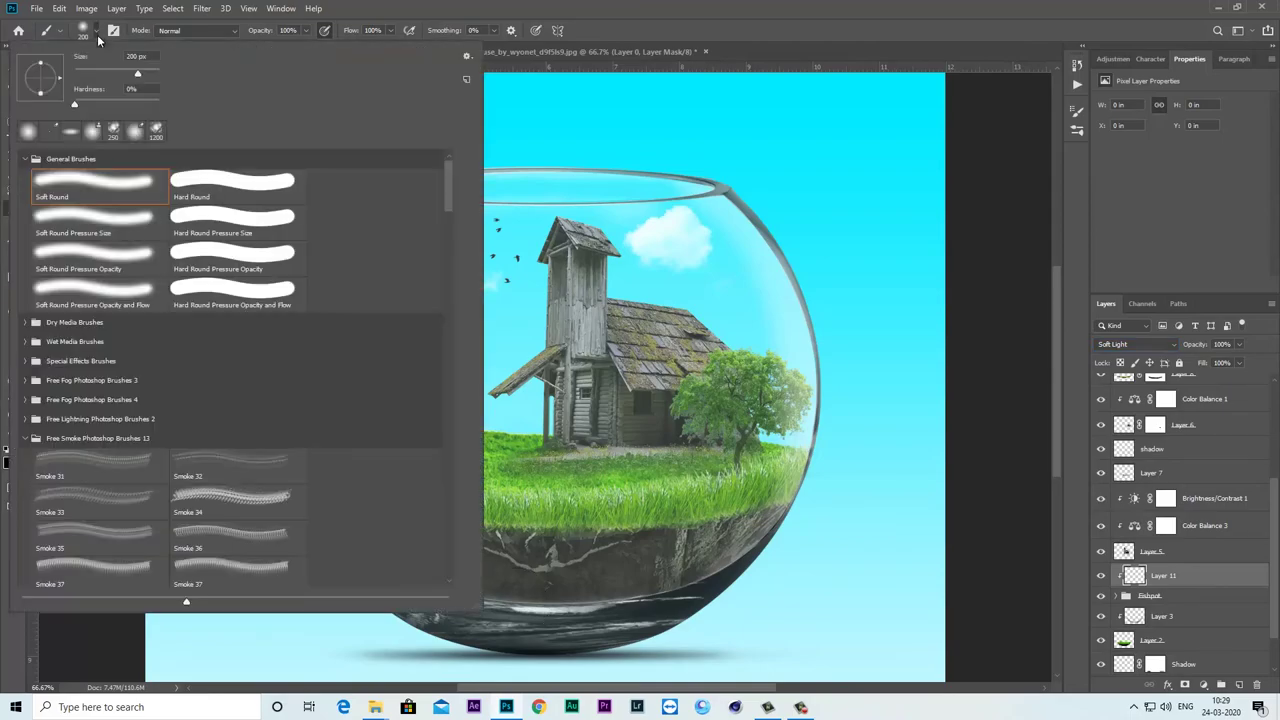
{"action": "type", "text": "50"}
{"action": "key", "text": "Return"}
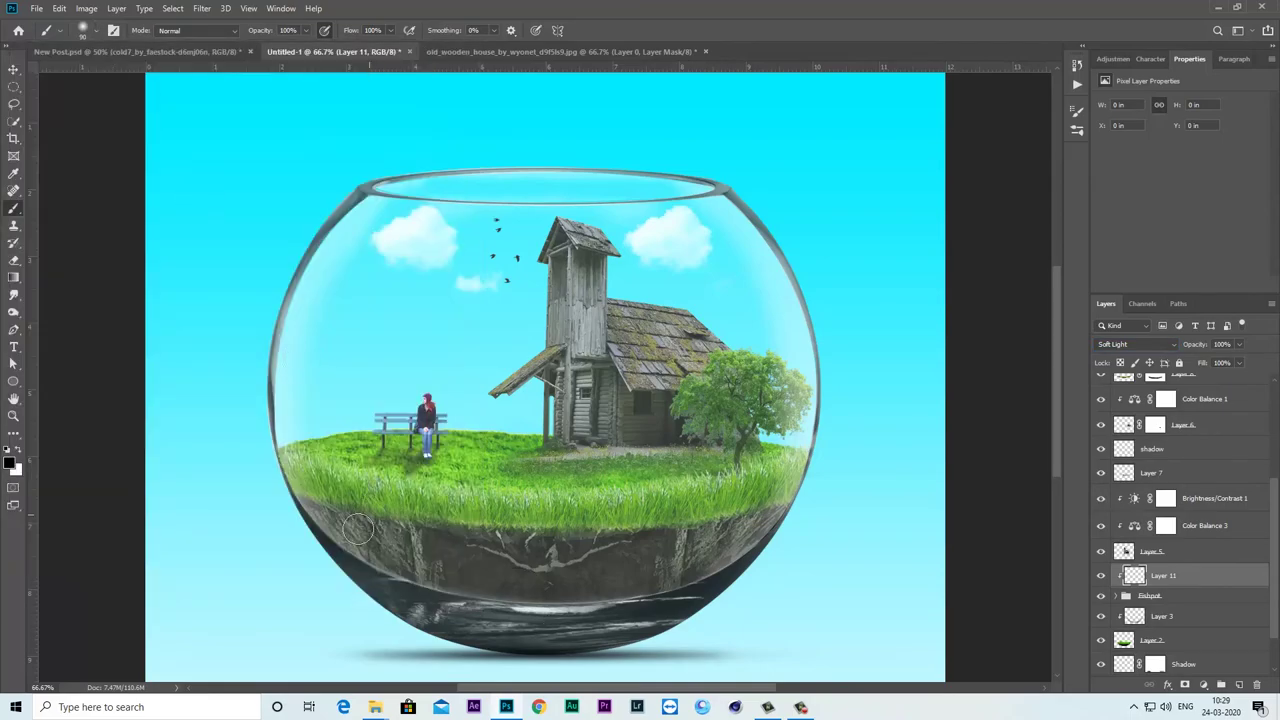
{"action": "mouse_move", "coordinate": [389, 570]}
{"action": "left_mouse_down"}
{"action": "mouse_move", "coordinate": [470, 592]}
{"action": "mouse_move", "coordinate": [600, 600]}
{"action": "mouse_move", "coordinate": [700, 585]}
{"action": "mouse_move", "coordinate": [752, 547]}
{"action": "left_mouse_up"}
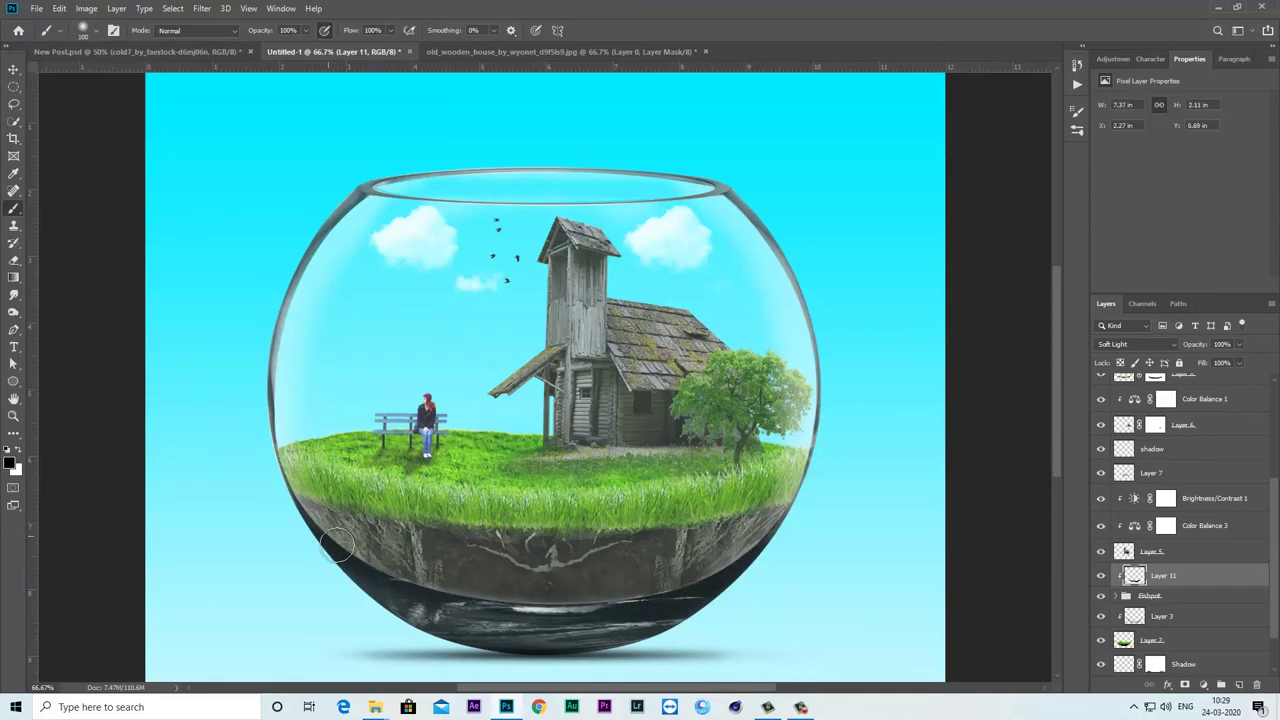
{"action": "mouse_move", "coordinate": [337, 545]}
{"action": "left_mouse_down"}
{"action": "mouse_move", "coordinate": [488, 611]}
{"action": "mouse_move", "coordinate": [615, 614]}
{"action": "mouse_move", "coordinate": [640, 640]}
{"action": "mouse_move", "coordinate": [420, 615]}
{"action": "mouse_move", "coordinate": [507, 620]}
{"action": "left_mouse_up"}
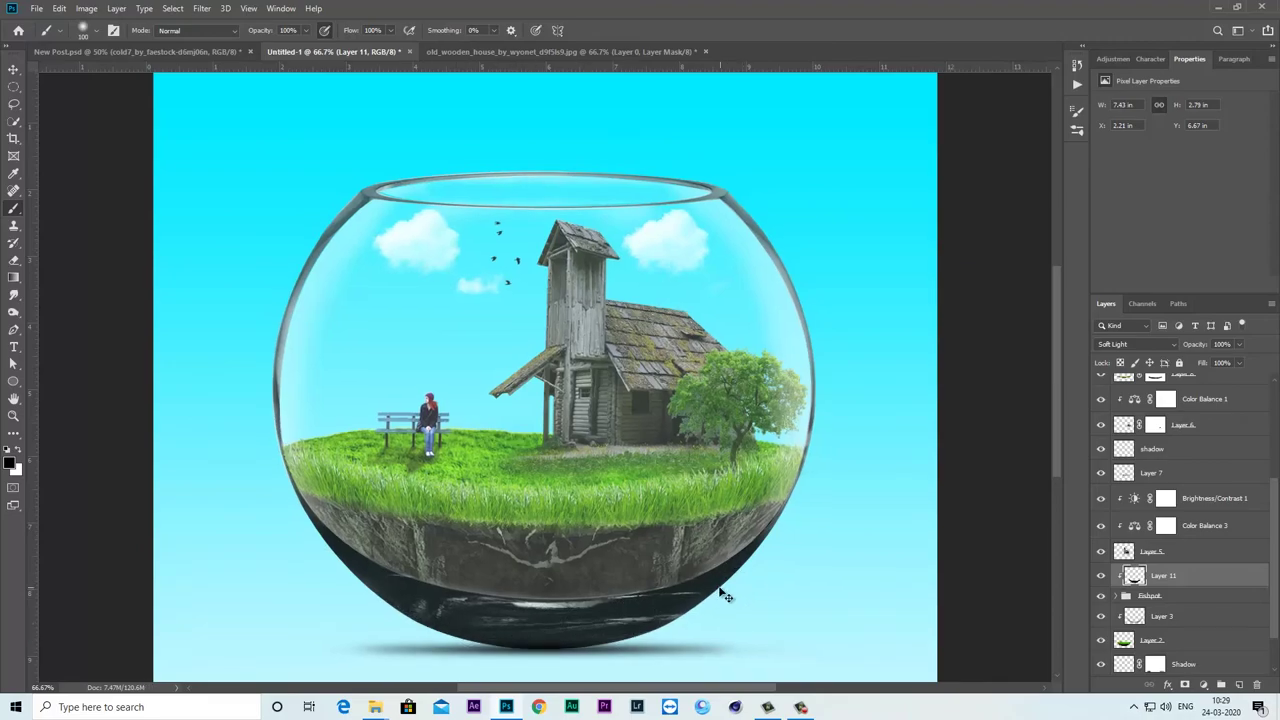
- Zoom out and lower Layer 11's opacity to 82%
{"action": "key", "text": "ctrl+minus"}
{"action": "left_click_drag", "start_coordinate": [1240, 345], "coordinate": [1222, 361]}
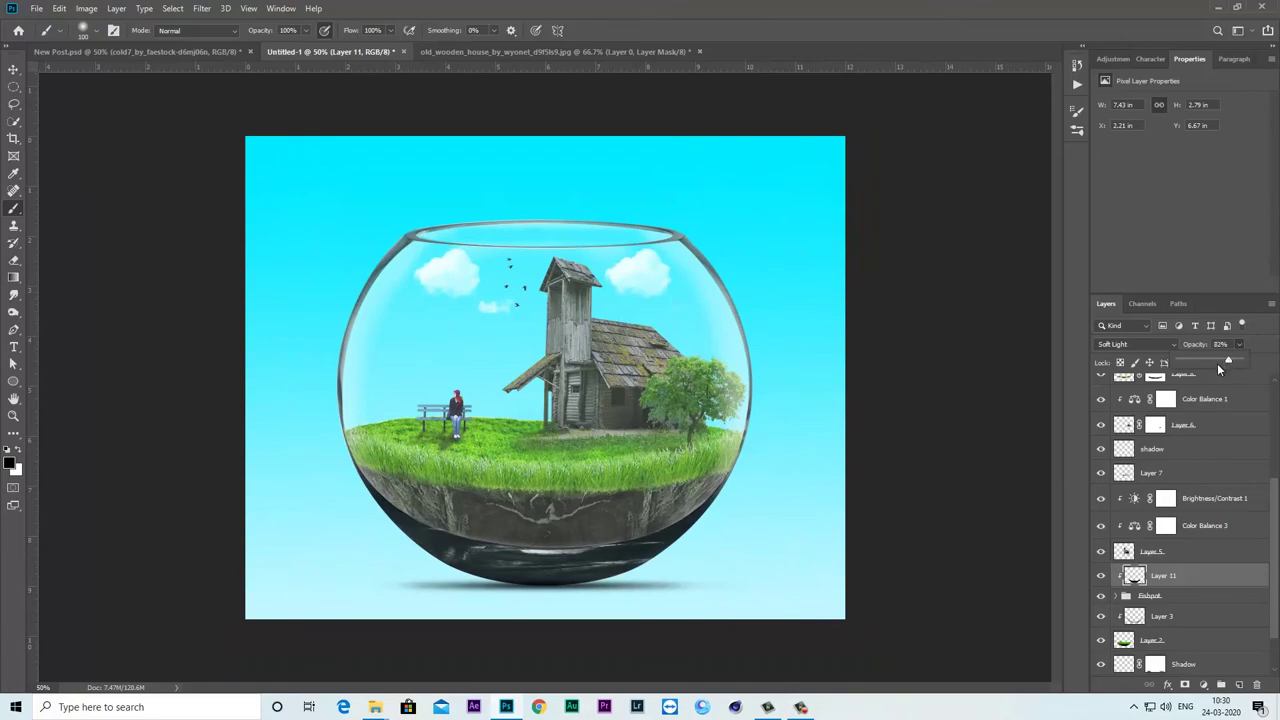
{"action": "left_click", "coordinate": [14, 68]}
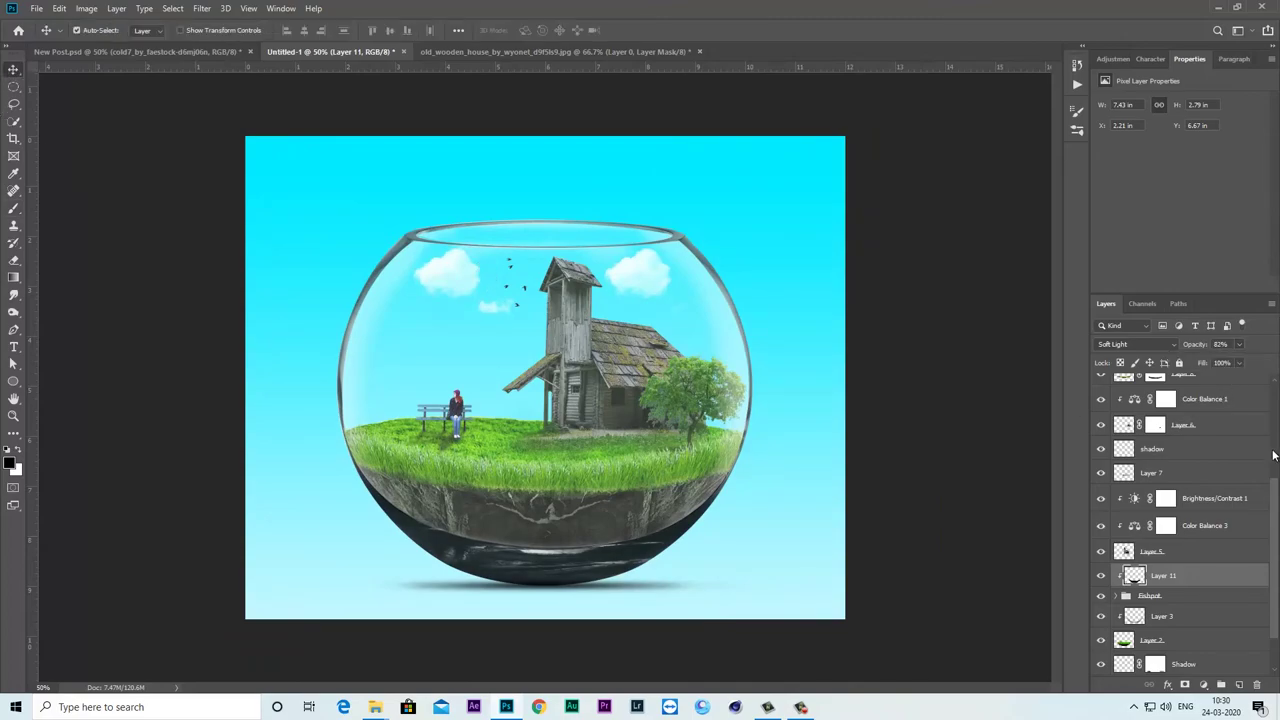
- Add Layer 12 above Layer 10 copy and fill it via Apply Image with the merged composition
{"action": "left_click_drag", "start_coordinate": [1275, 468], "coordinate": [1277, 383]}
{"action": "left_click", "coordinate": [1248, 389]}
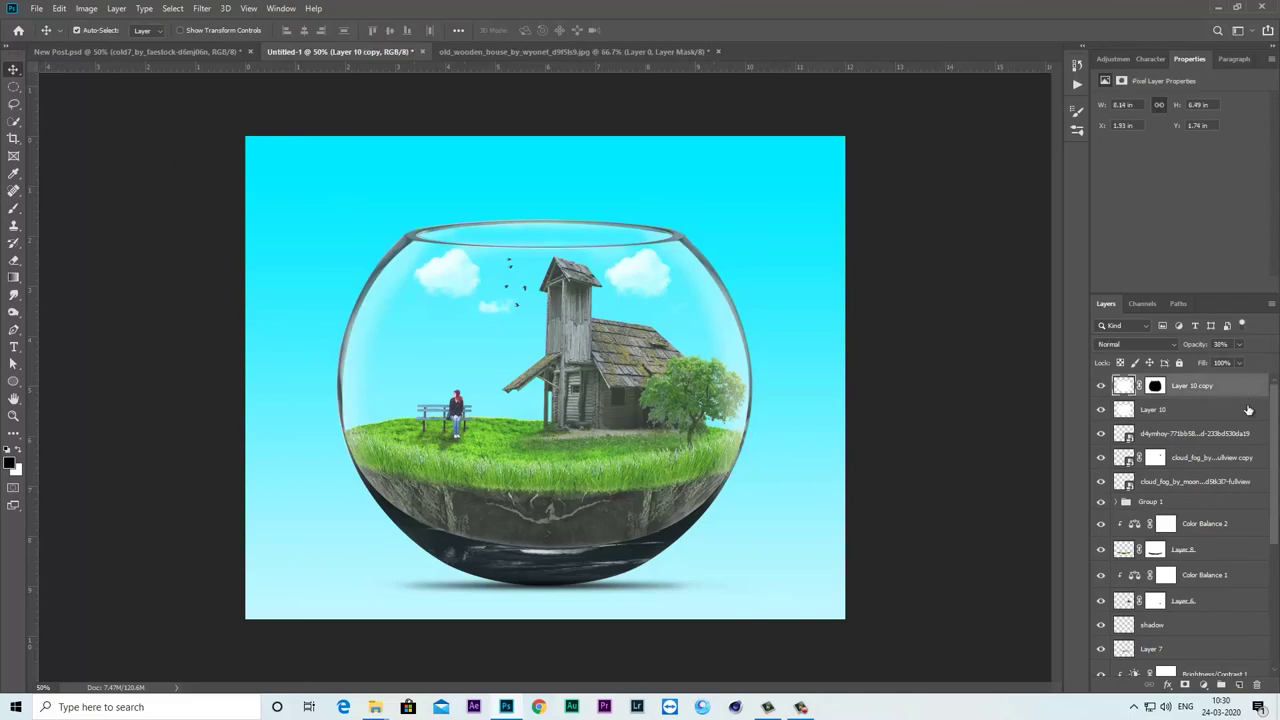
{"action": "left_click", "coordinate": [1240, 686]}
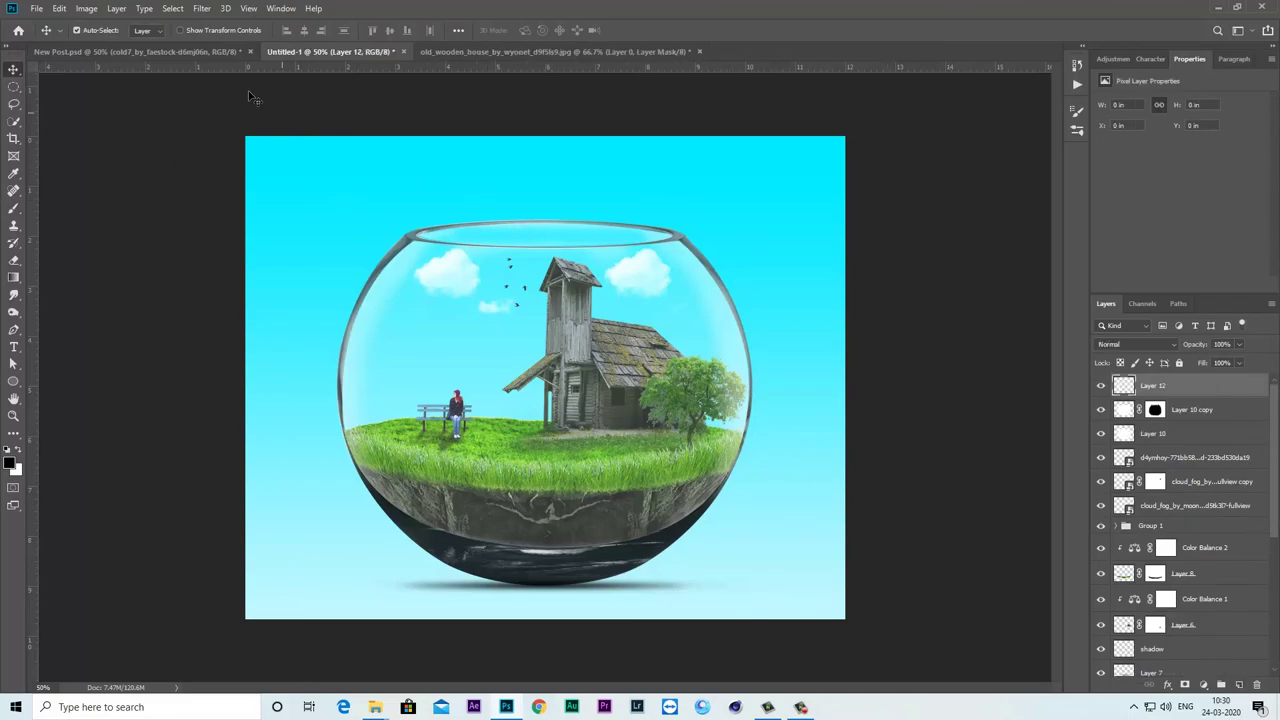
{"action": "left_click", "coordinate": [87, 9]}
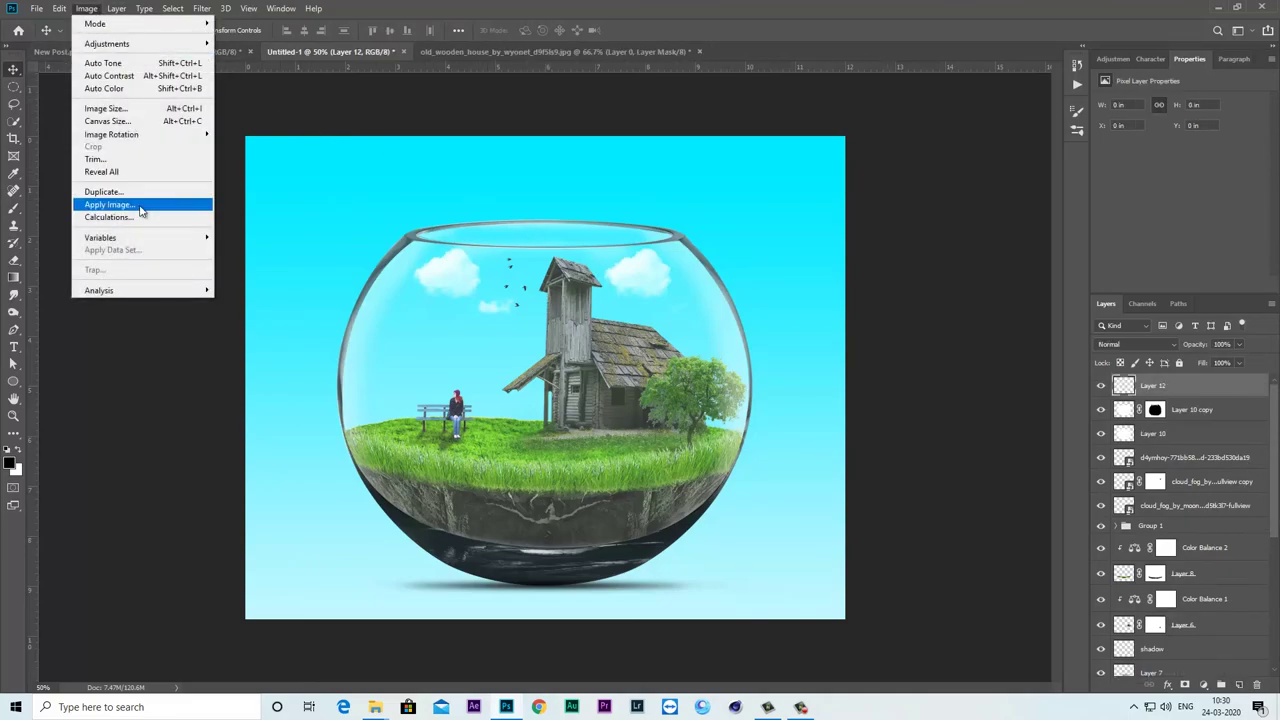
{"action": "left_click", "coordinate": [141, 207]}
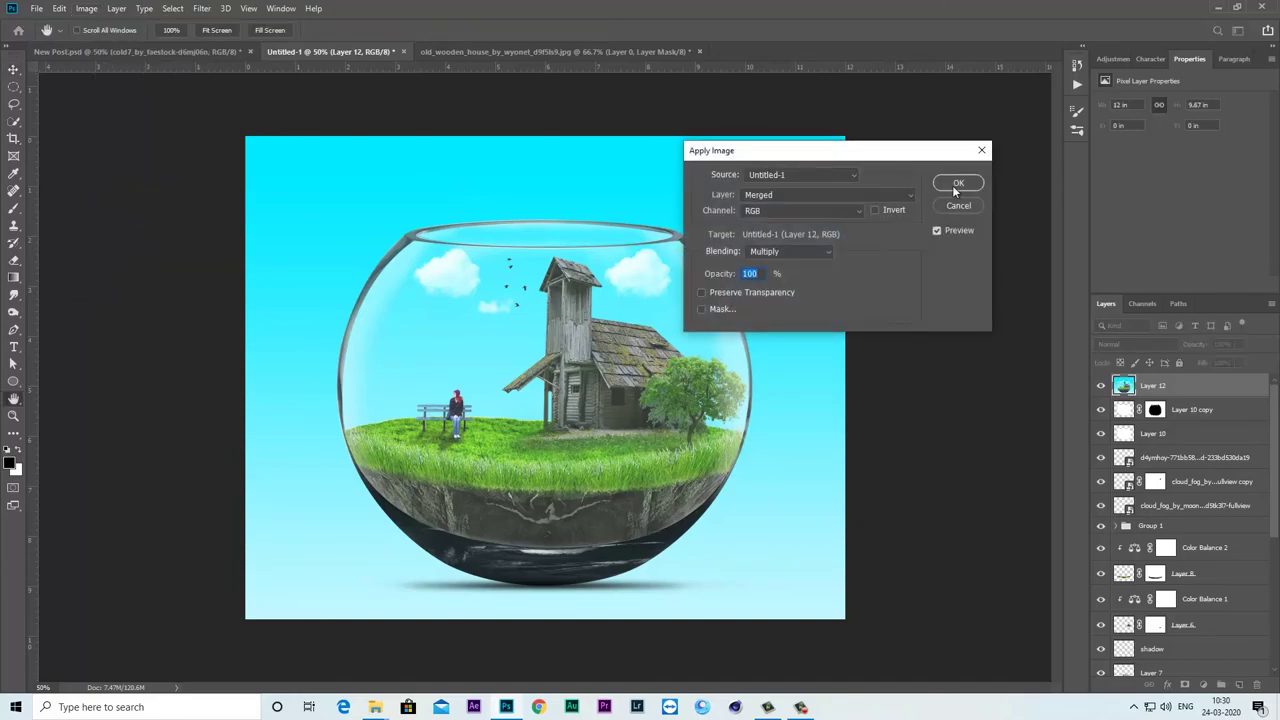
{"action": "left_click", "coordinate": [955, 184]}
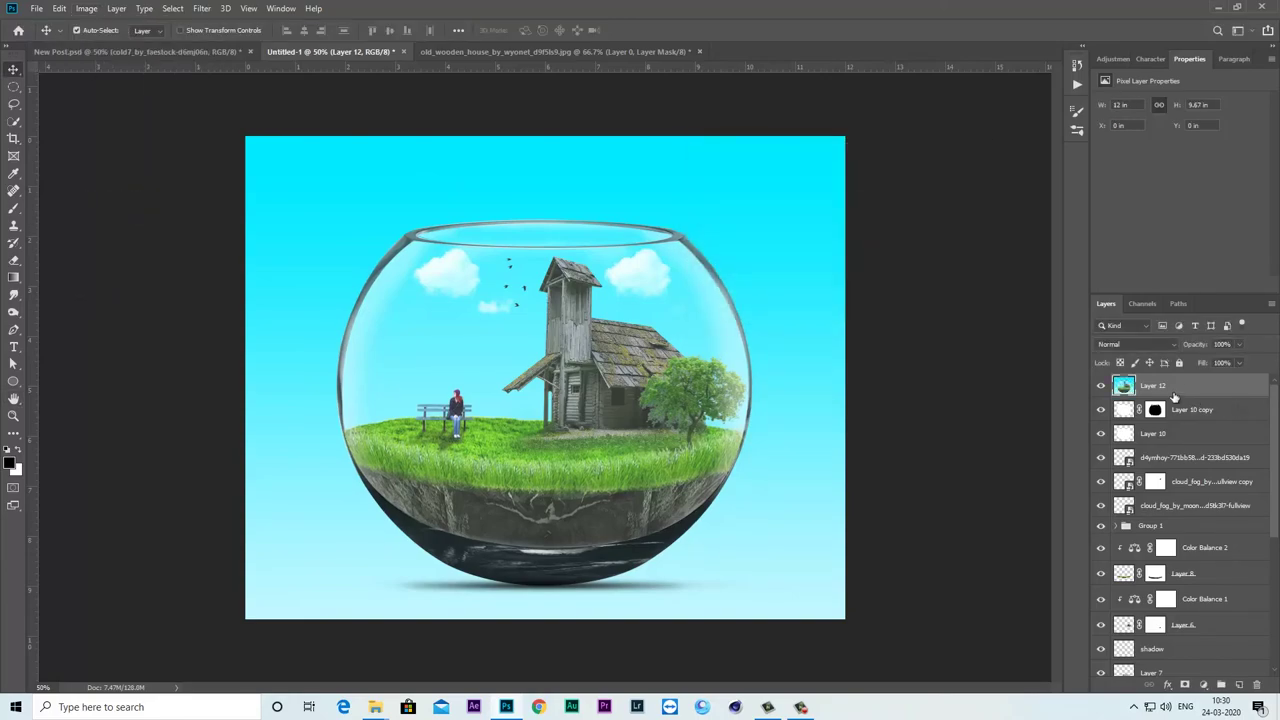
- Apply a Camera Raw Filter to Layer 12: Temperature +4, Highlights -18, Clarity +8, Vibrance +8
{"action": "left_click", "coordinate": [201, 8]}
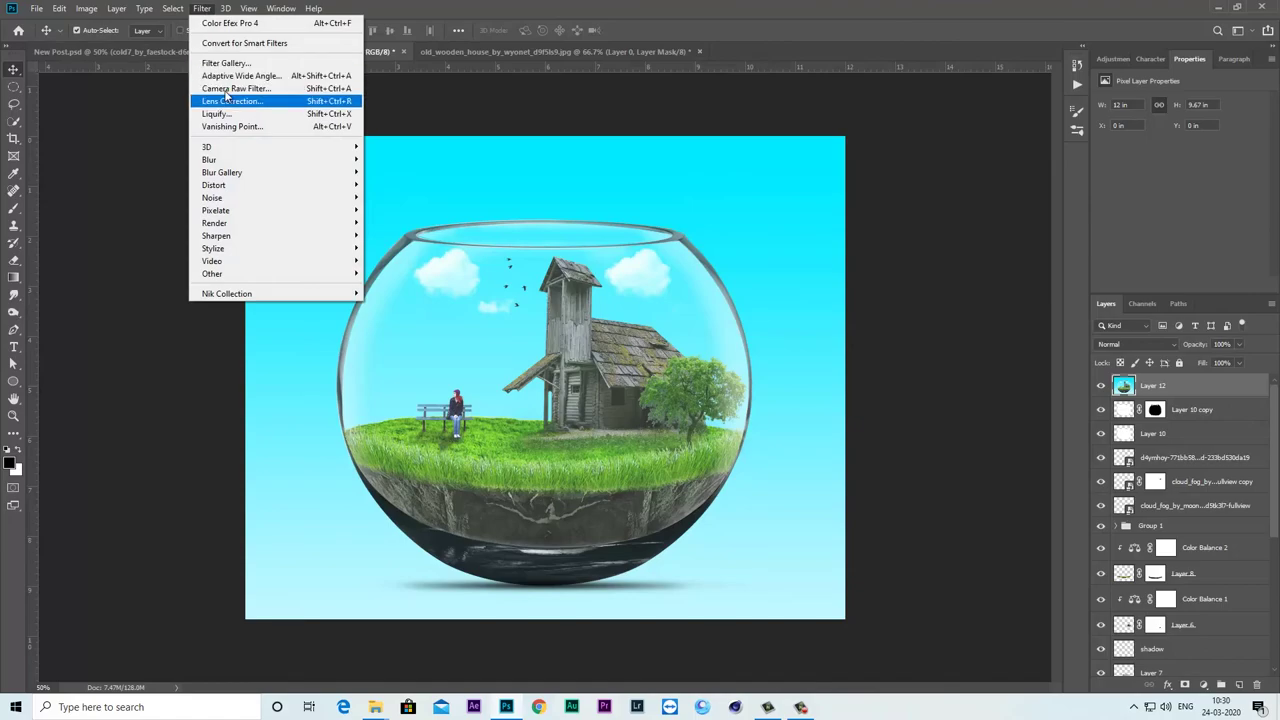
{"action": "left_click", "coordinate": [224, 90]}
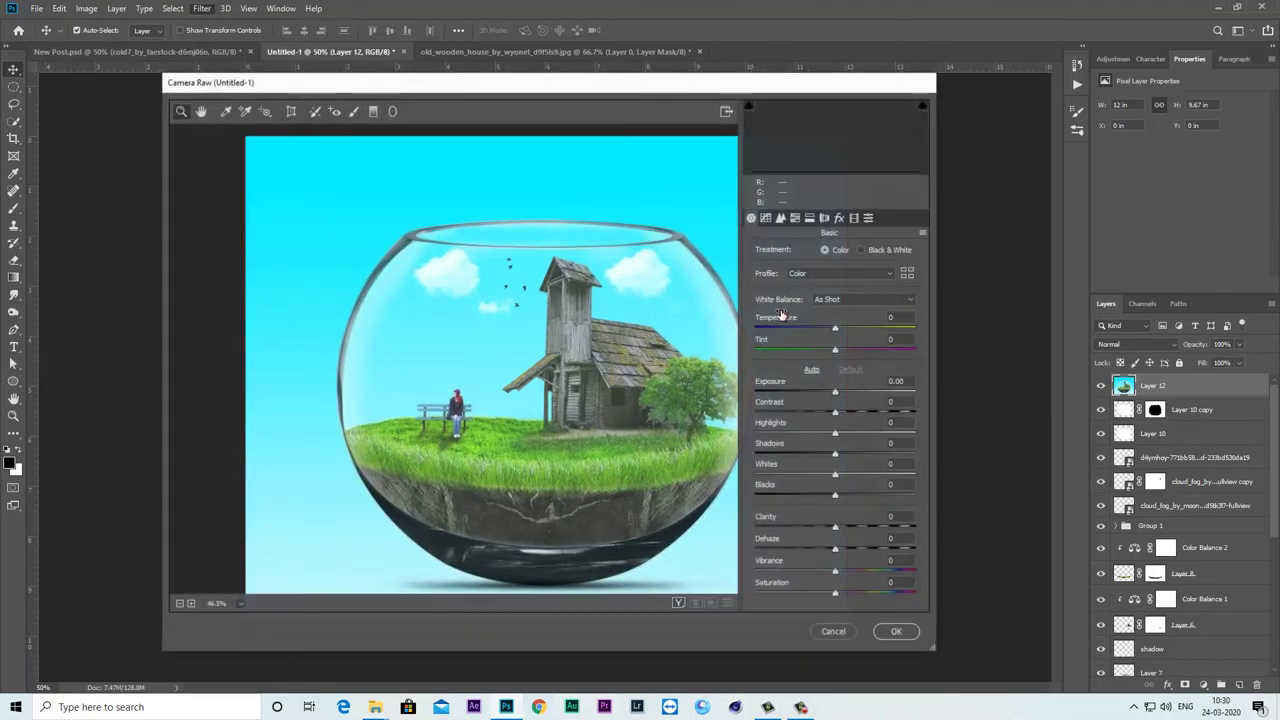
{"action": "left_click_drag", "start_coordinate": [837, 437], "coordinate": [820, 434]}
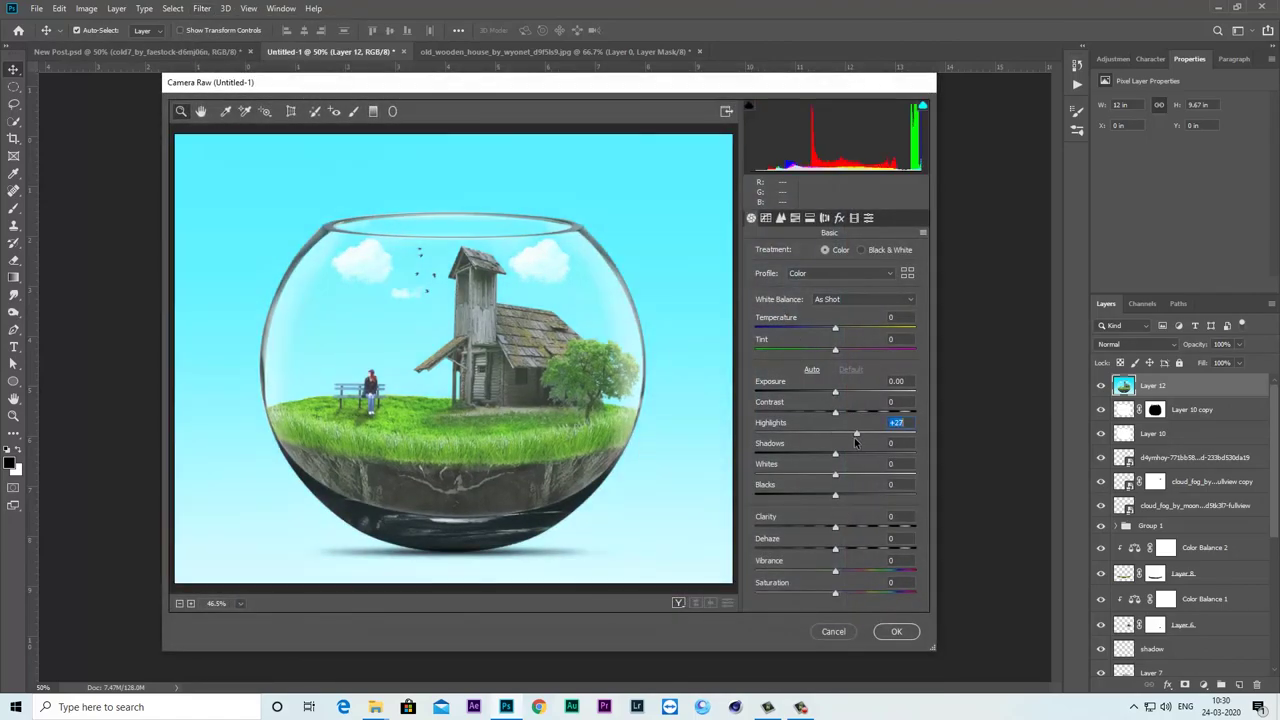
{"action": "left_click_drag", "start_coordinate": [835, 391], "coordinate": [851, 412]}
{"action": "left_click_drag", "start_coordinate": [835, 328], "coordinate": [839, 330]}
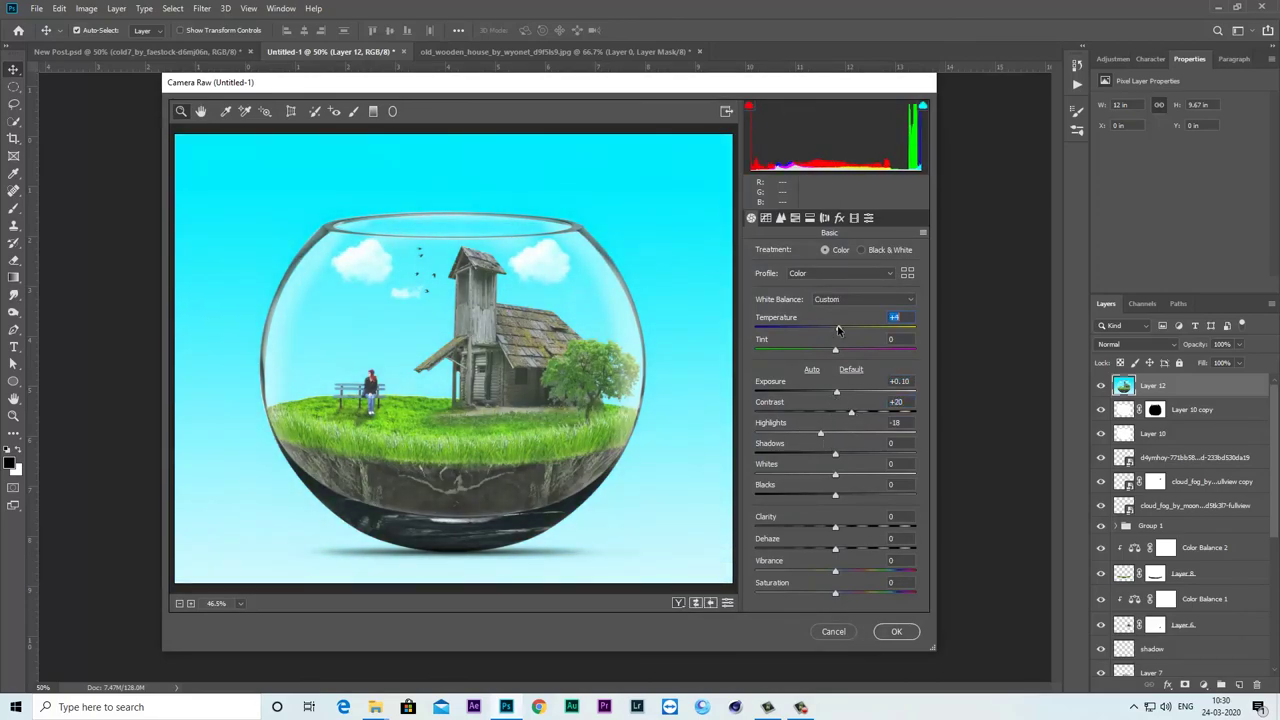
{"action": "left_click", "coordinate": [836, 349]}
{"action": "left_click_drag", "start_coordinate": [835, 527], "coordinate": [842, 527]}
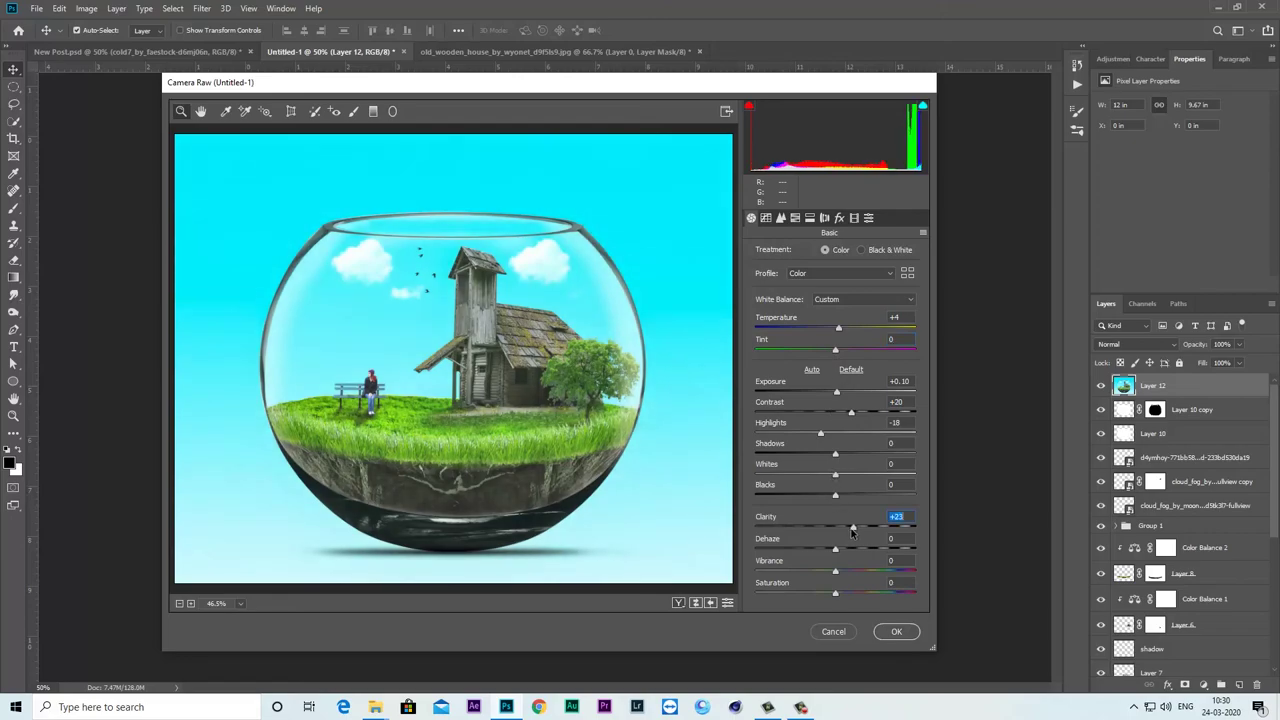
{"action": "mouse_move", "coordinate": [835, 571]}
{"action": "left_mouse_down"}
{"action": "mouse_move", "coordinate": [856, 571]}
{"action": "mouse_move", "coordinate": [842, 575]}
{"action": "left_mouse_up"}
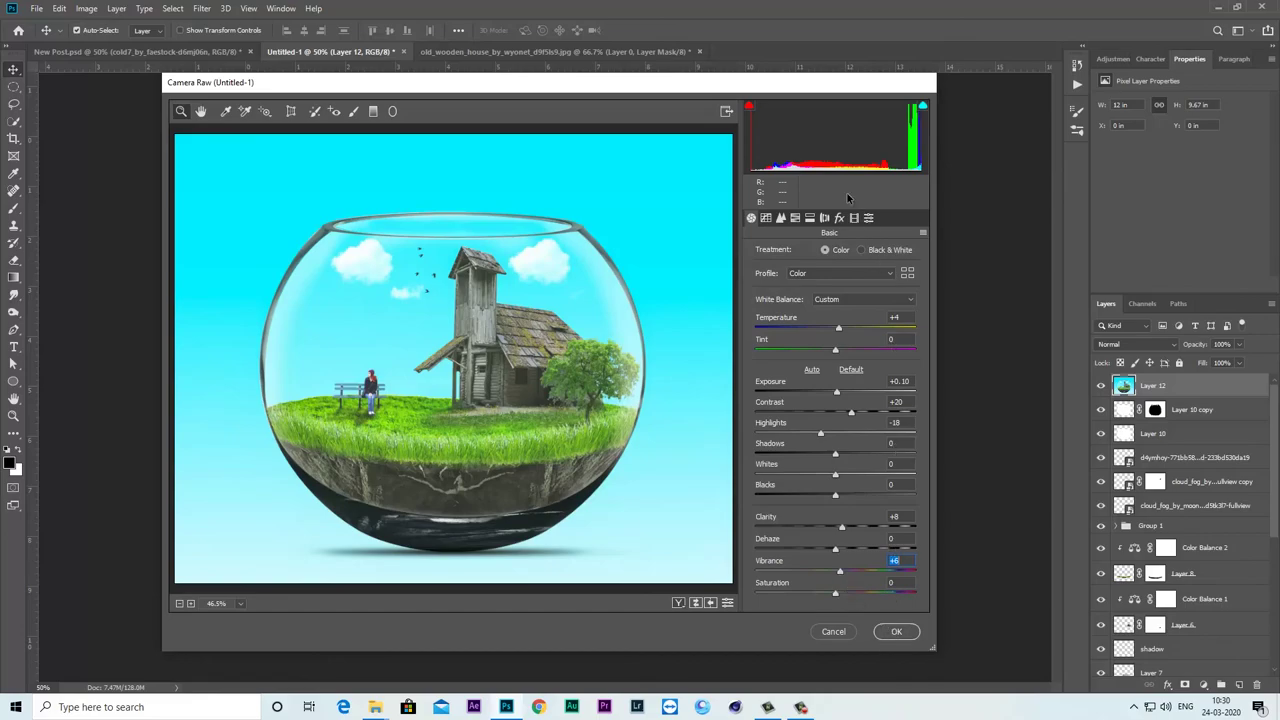
{"action": "left_click", "coordinate": [897, 632]}
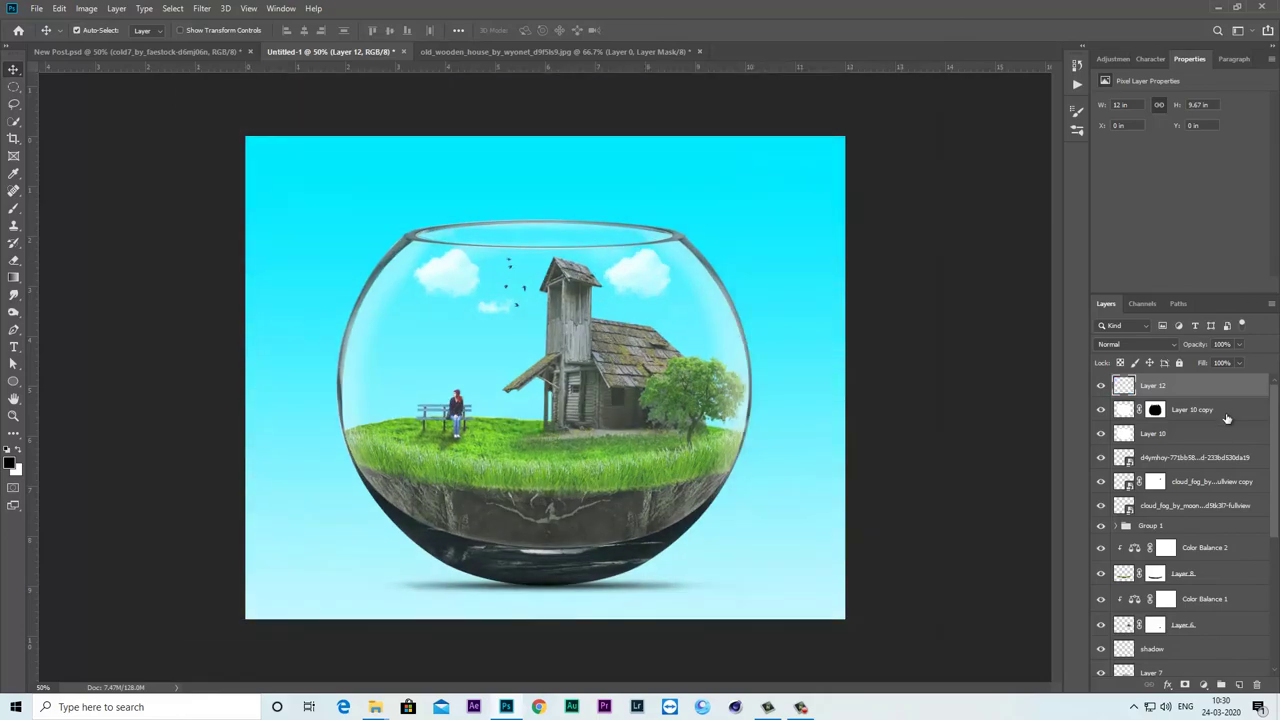
- Apply Color Efex Pro 4 Cross Processing with method C04 to Layer 12
{"action": "left_click", "coordinate": [206, 10]}
{"action": "mouse_move", "coordinate": [254, 293]}
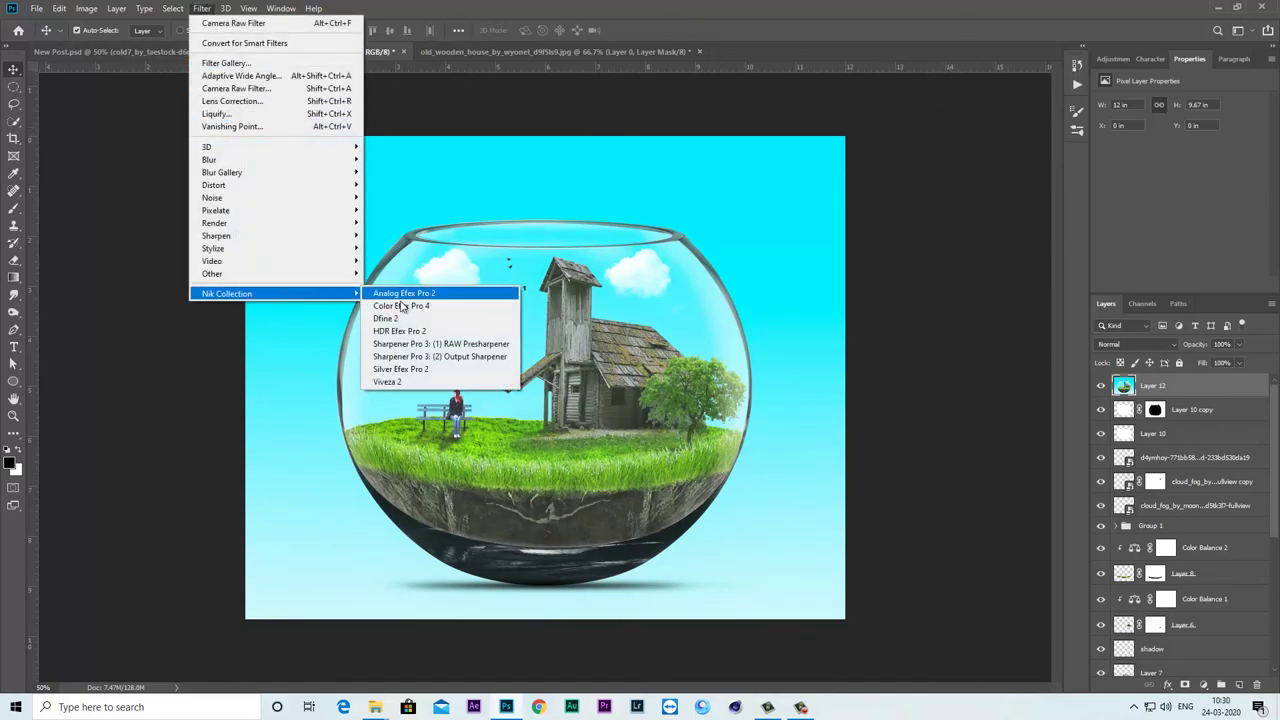
{"action": "left_click", "coordinate": [411, 309]}
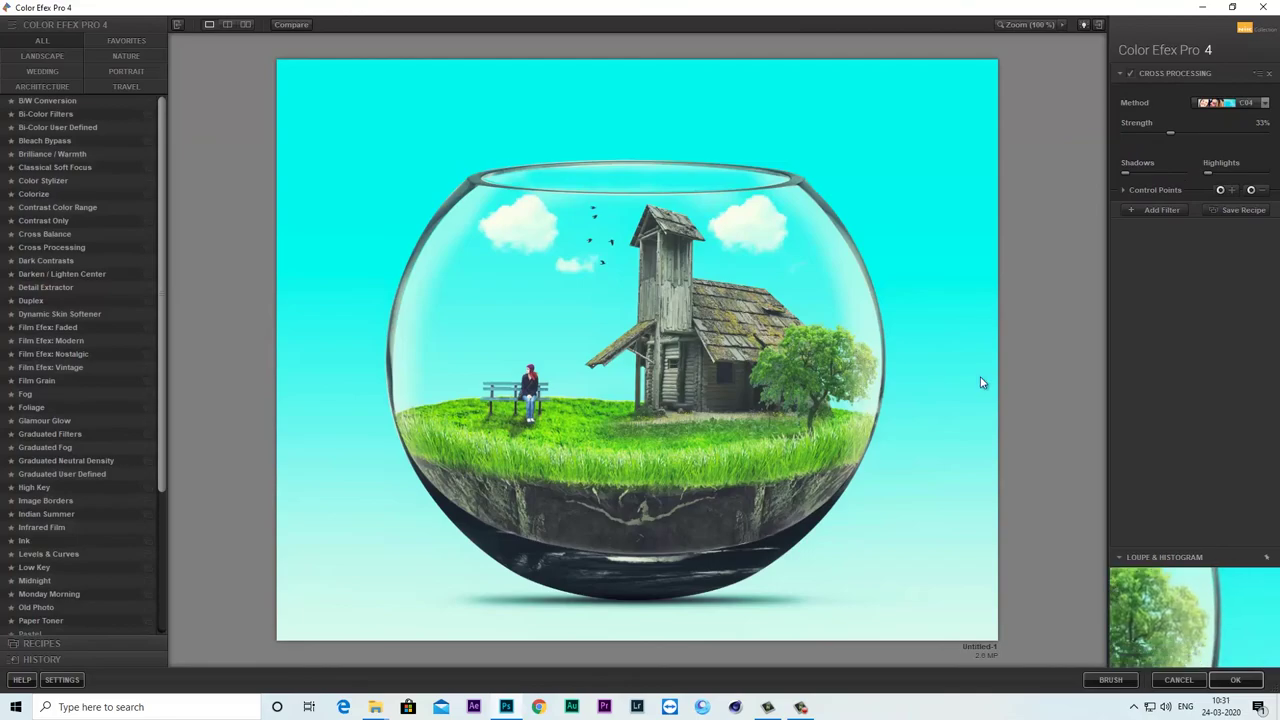
{"action": "left_click", "coordinate": [1265, 103]}
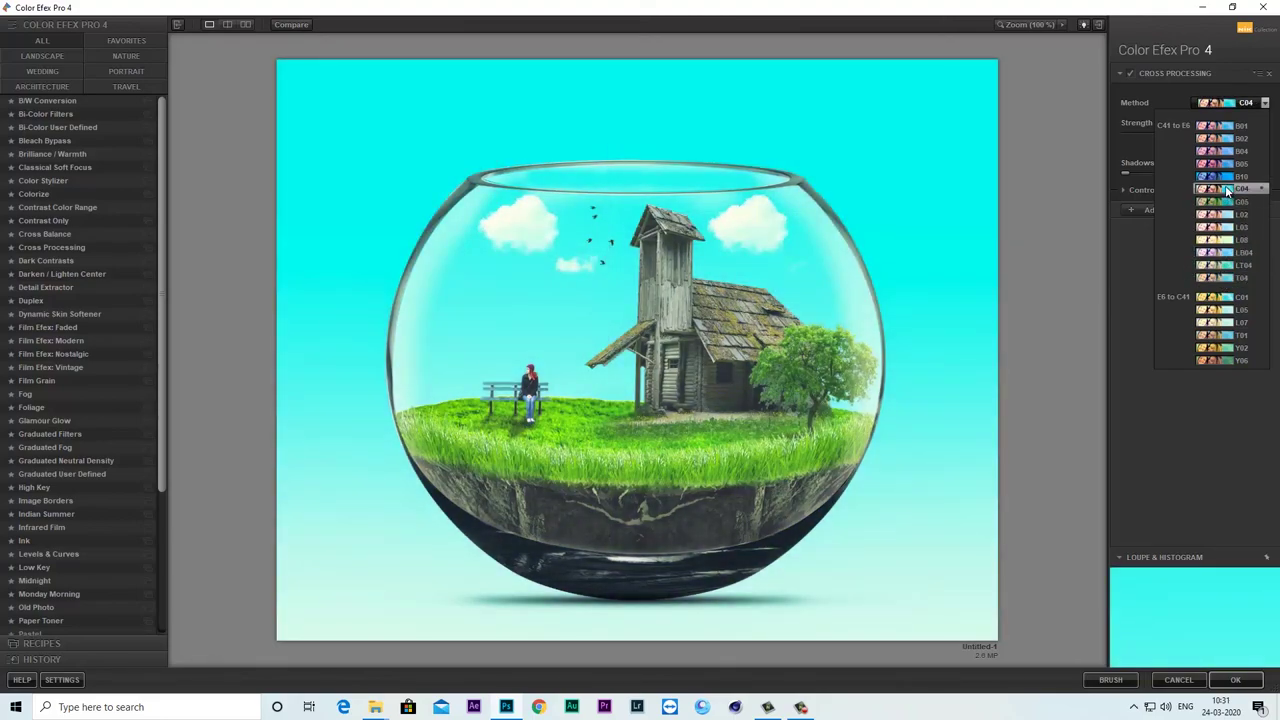
{"action": "left_click", "coordinate": [1228, 190]}
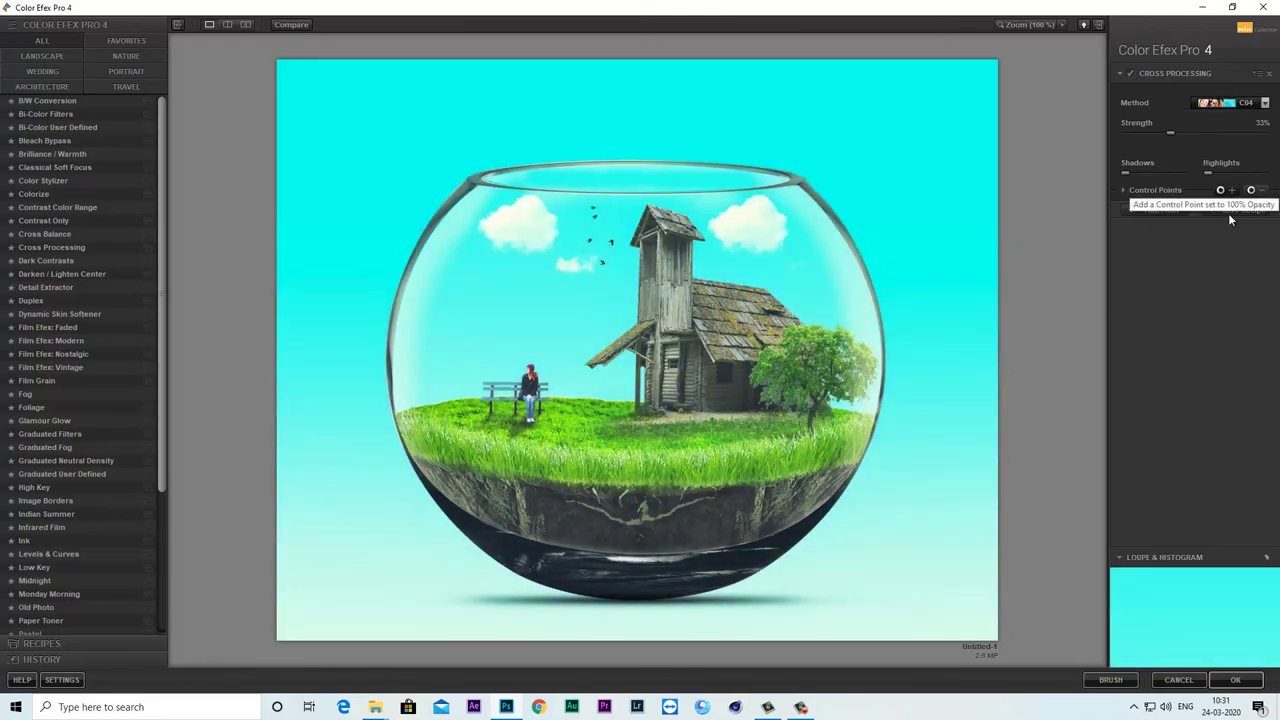
{"action": "left_click", "coordinate": [1235, 679]}
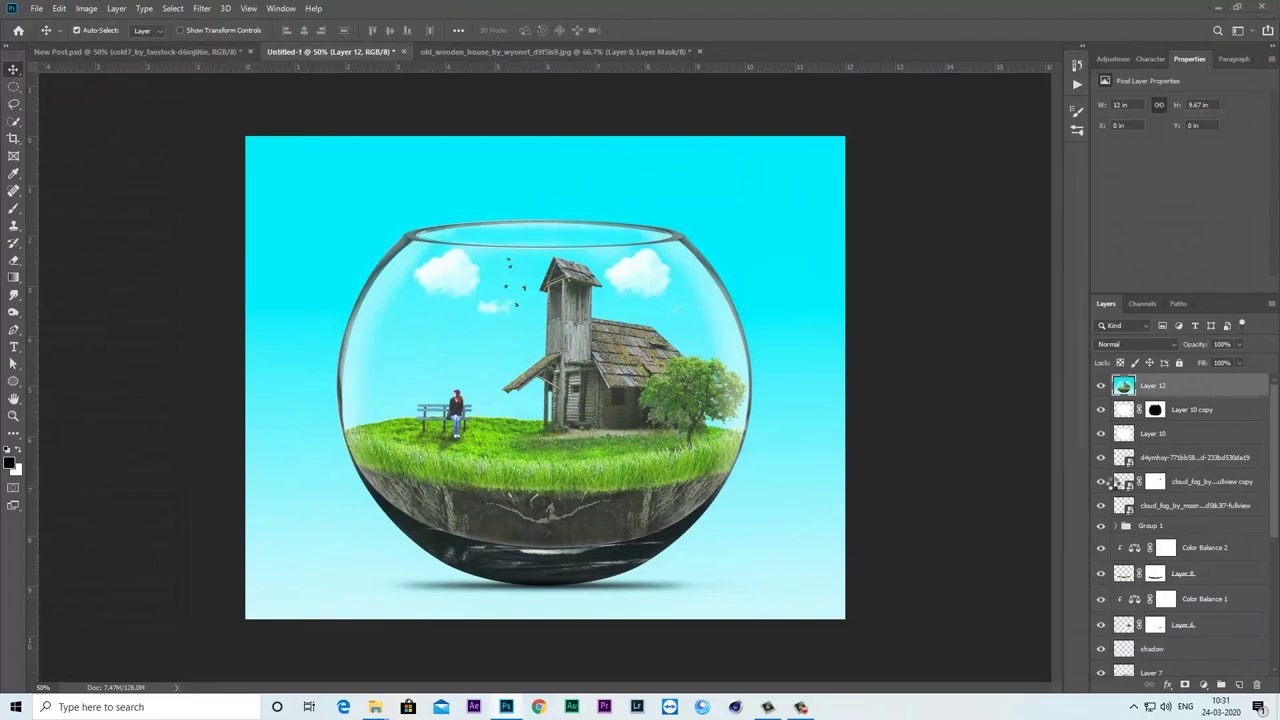